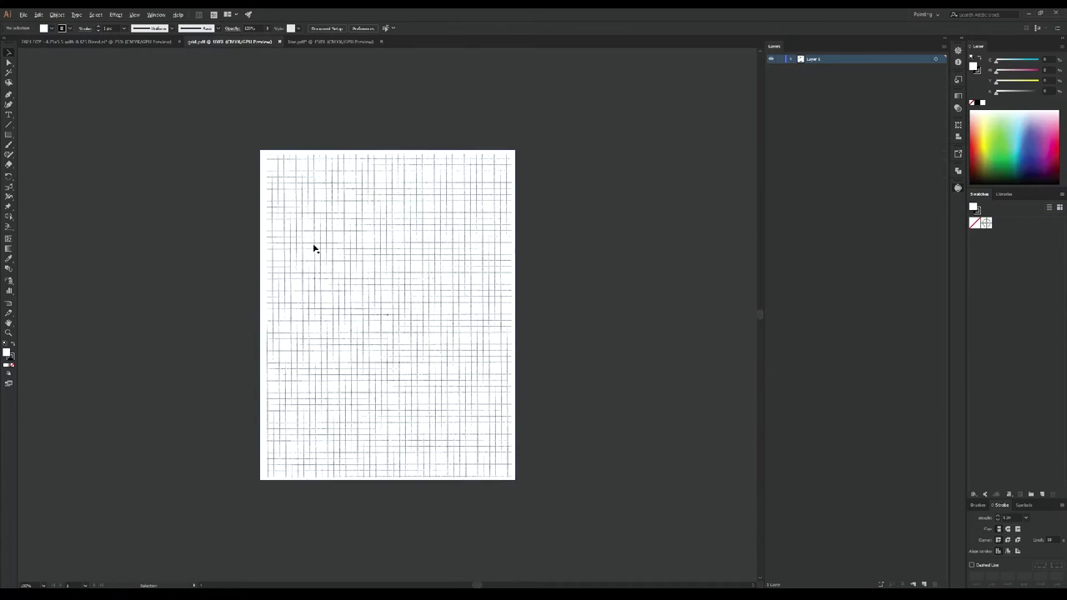
Step: Release the grid scan from its clipping mask
scroll(314, 245, "up", 6)
scroll(325, 252, "up", 4)
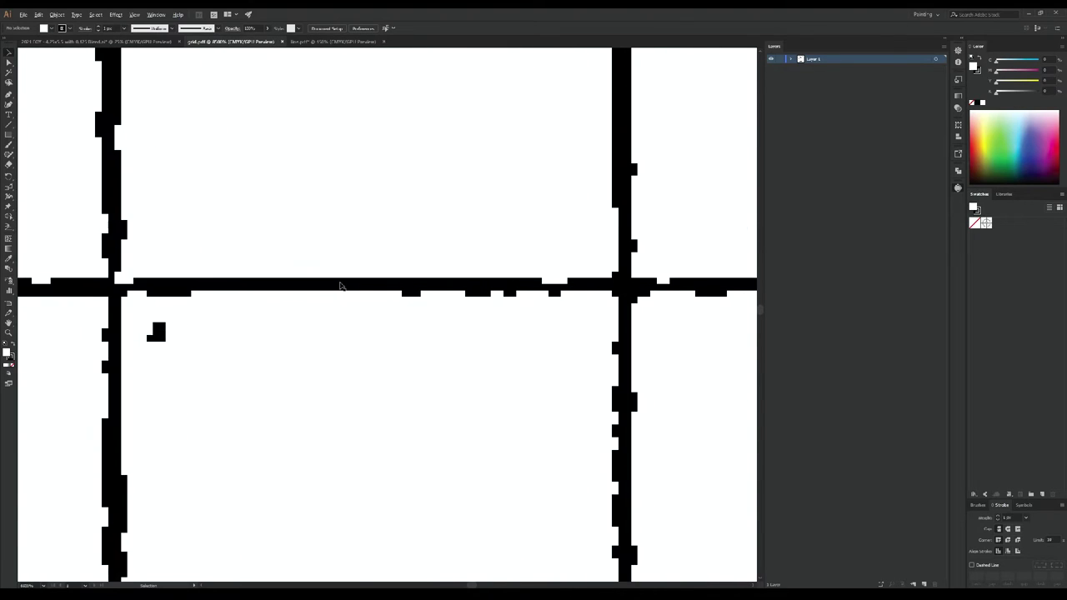
scroll(340, 287, "down", 12)
scroll(341, 286, "up", 4)
left_click(342, 285)
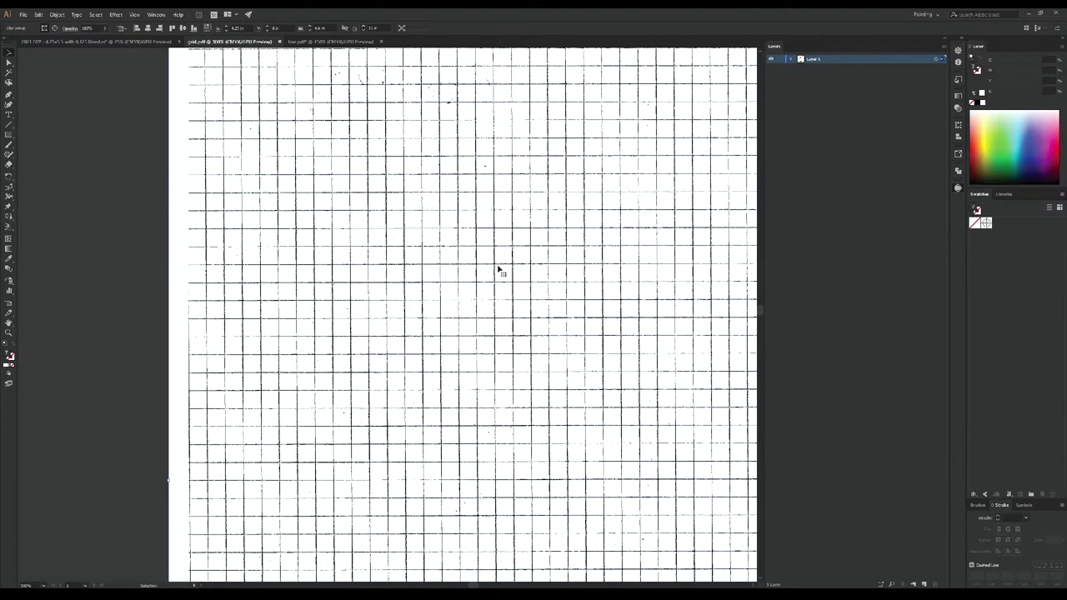
left_click(800, 67)
left_click(838, 85)
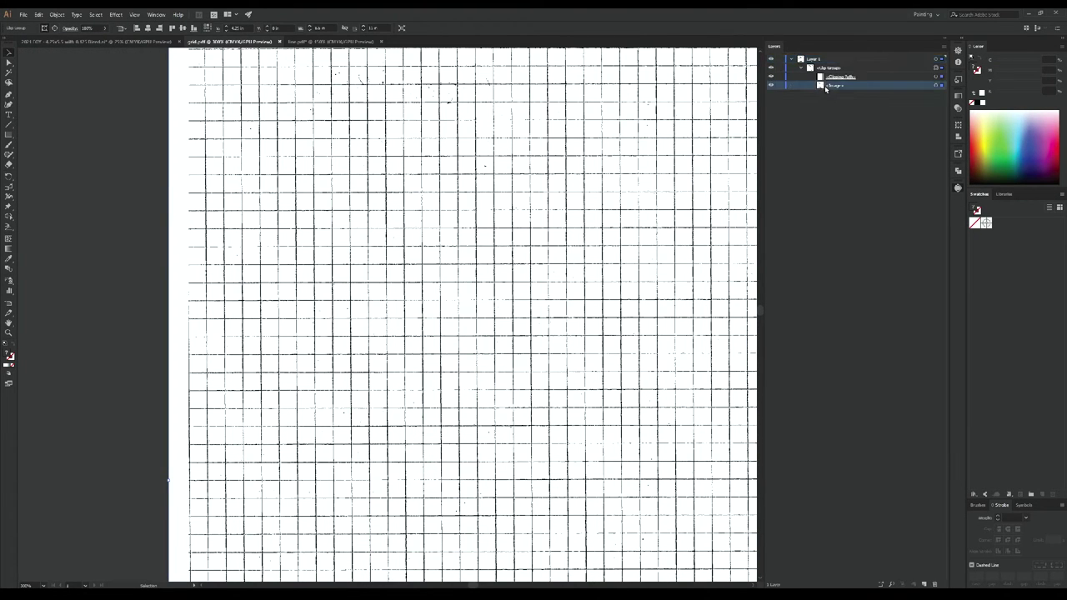
left_click(827, 77)
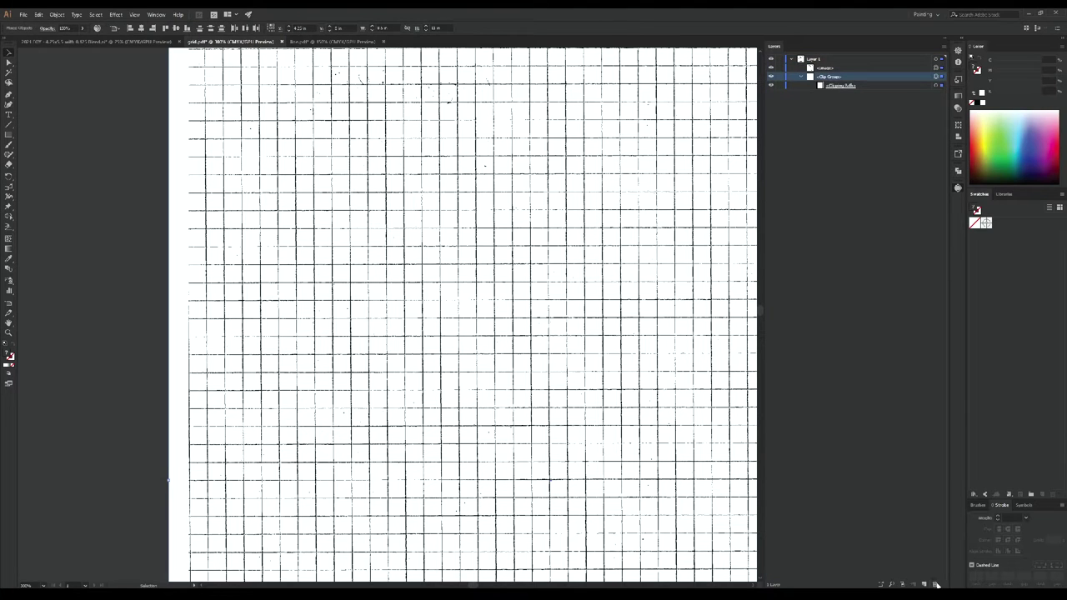
left_click(936, 584)
Step: Zoom in on the traced grid lines to inspect them, then fit the page in view
scroll(612, 303, "down", 3)
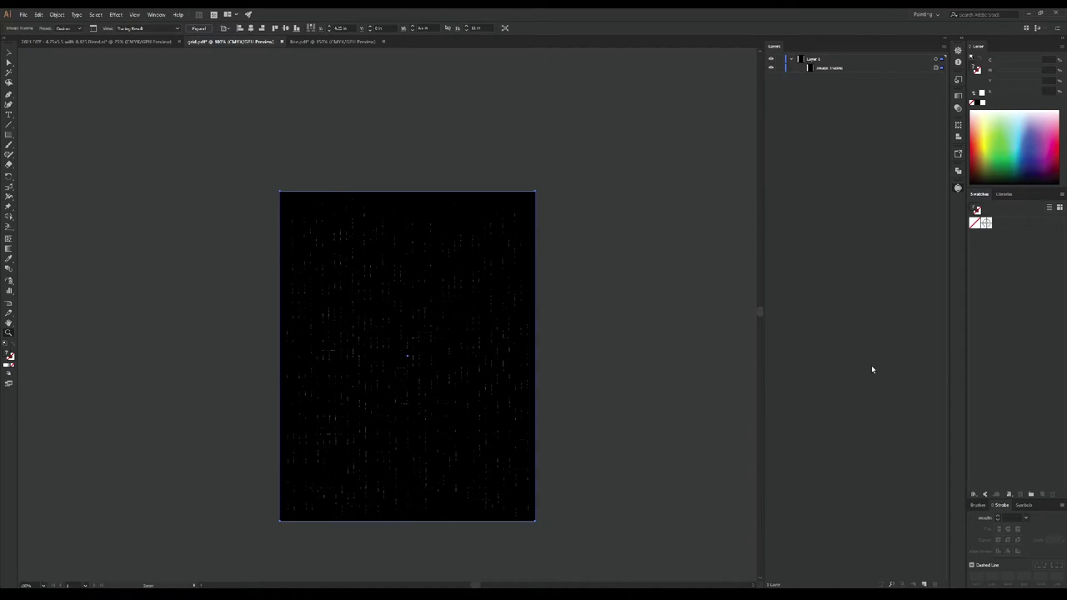
left_click(459, 376)
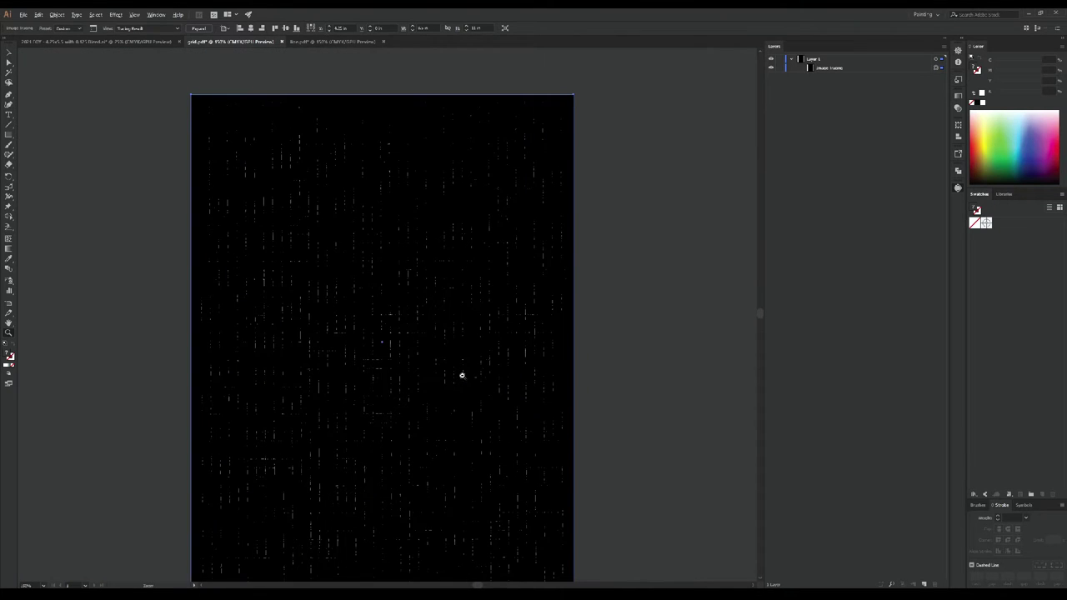
left_click(462, 375, "alt")
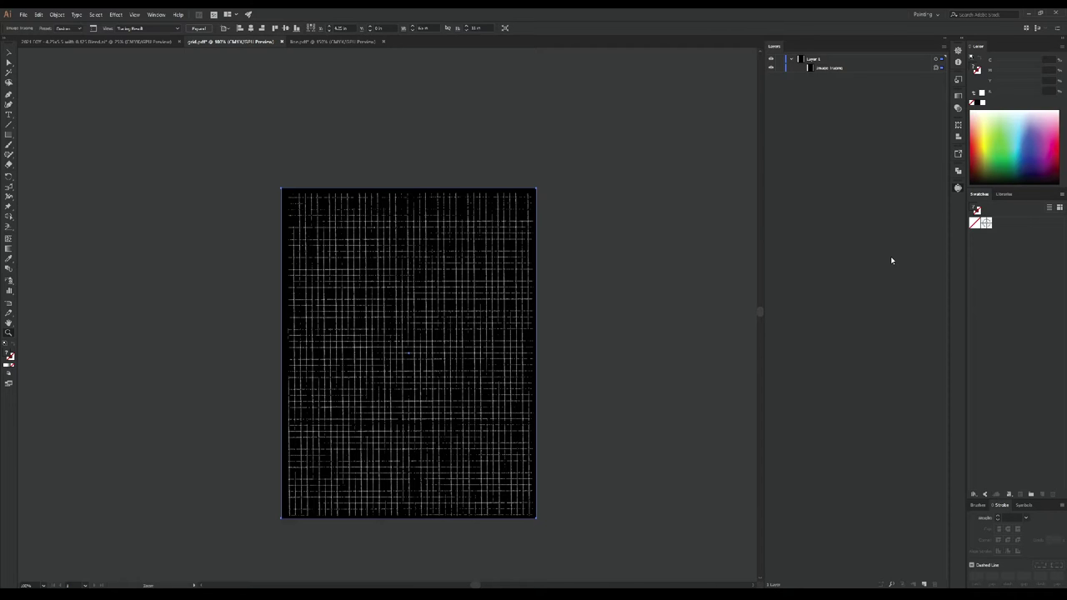
left_click(405, 388)
left_click(434, 364)
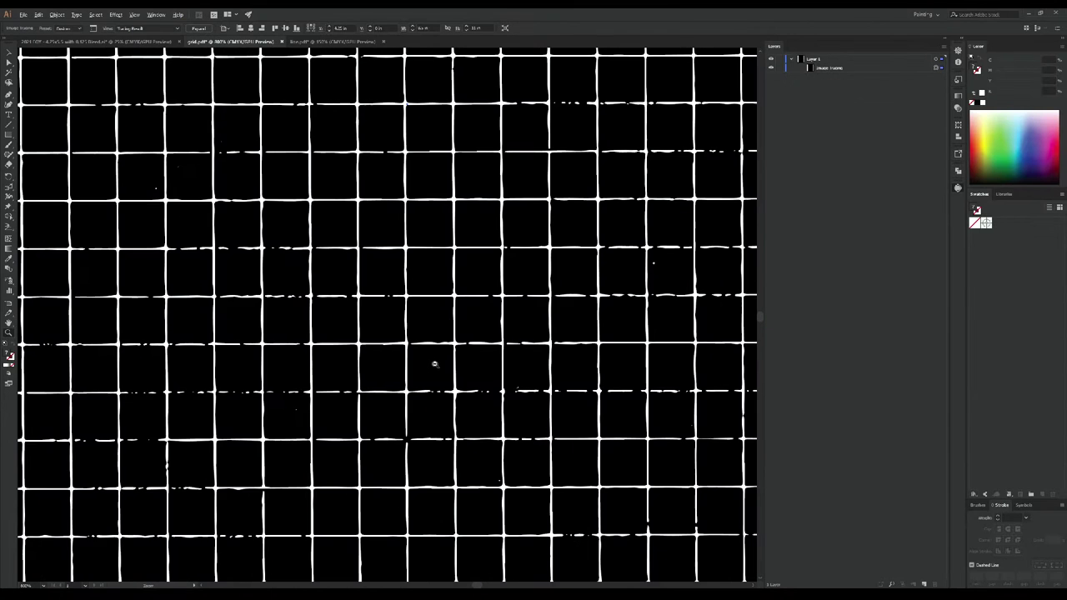
left_click(434, 363, "alt")
key("ctrl+0")
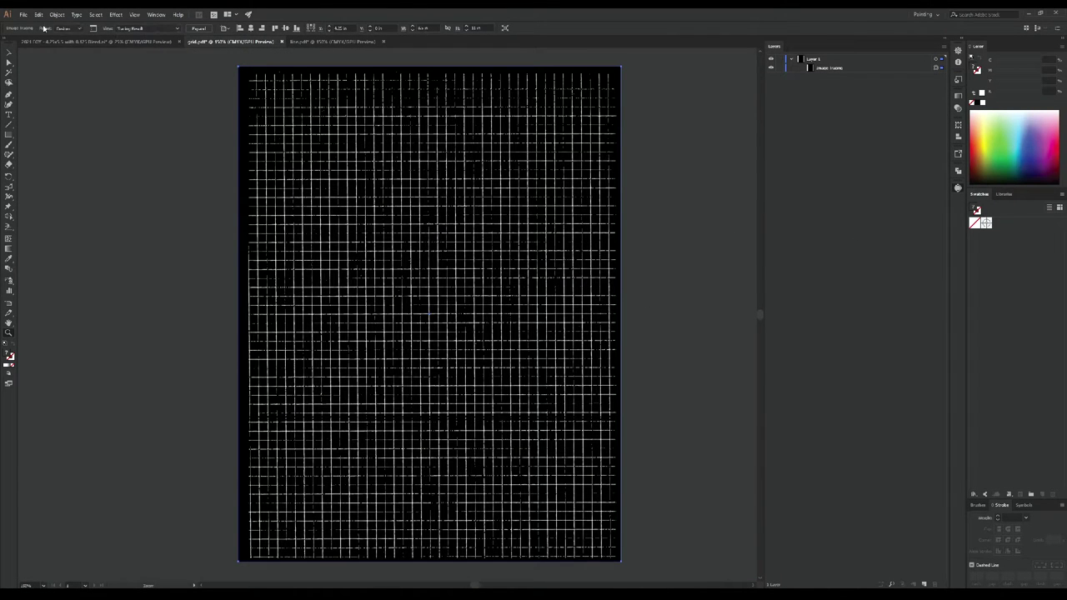
Step: Expand the image trace into editable vector paths
left_click(199, 28)
scroll(678, 235, "up", 2)
scroll(659, 235, "down", 3)
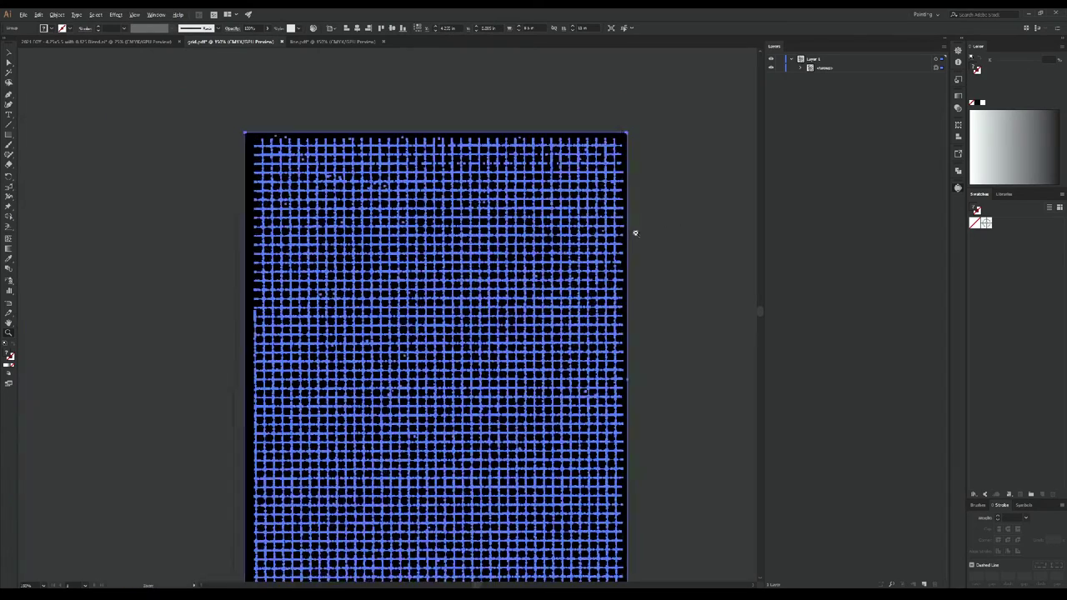
scroll(633, 230, "up", 2)
scroll(460, 255, "up", 2)
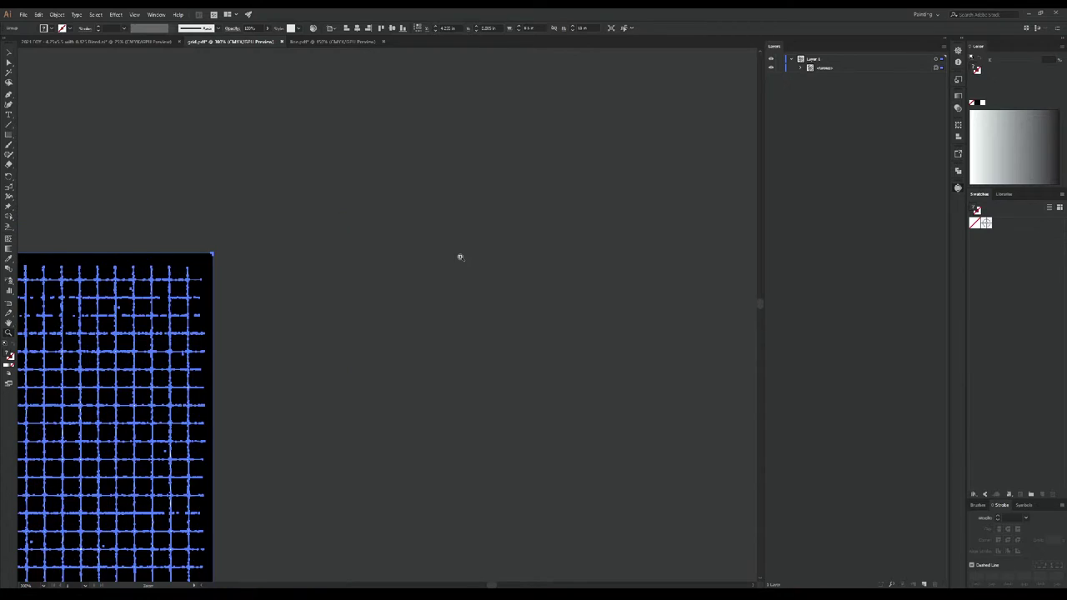
scroll(667, 245, "down", 3)
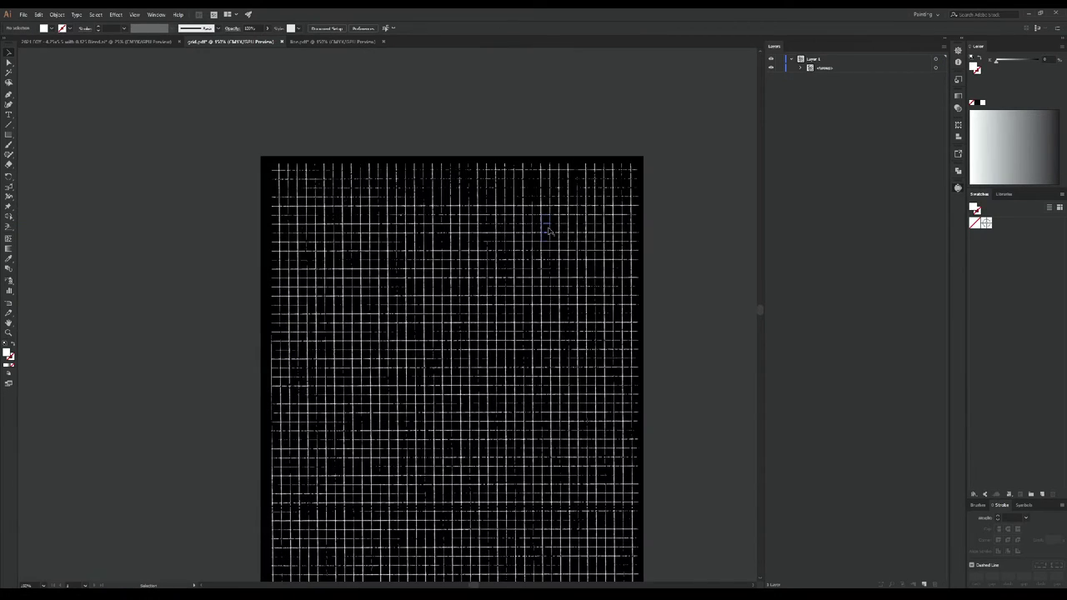
Step: Delete the outer black background pieces and give the grid artwork a black fill
left_click(325, 209)
key("a")
left_click(264, 202)
key("Delete")
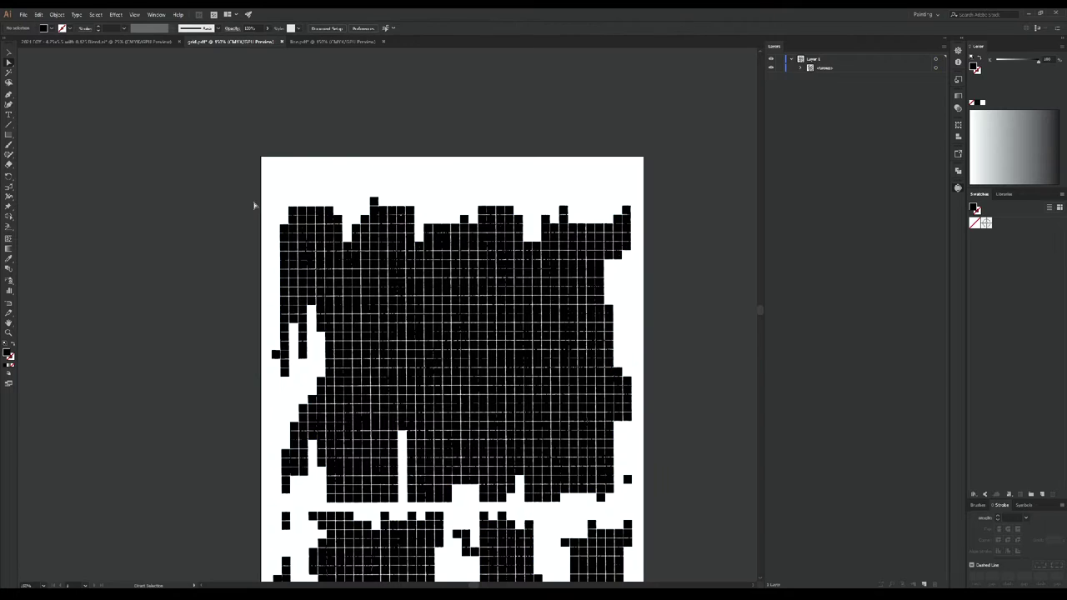
key("v")
left_click_drag(424, 135, 461, 198)
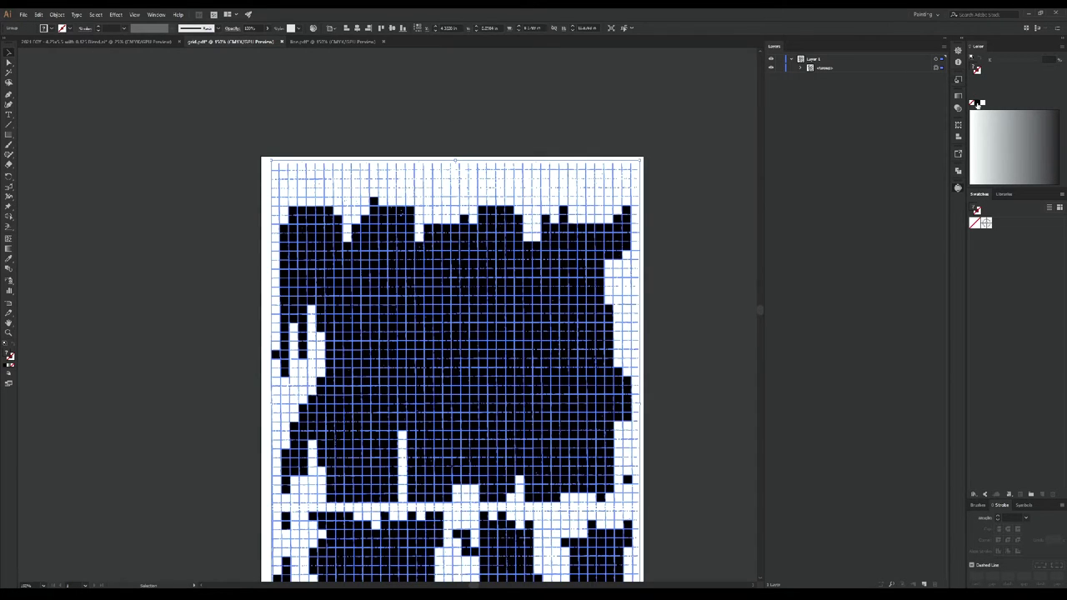
left_click(977, 103)
left_click(728, 122)
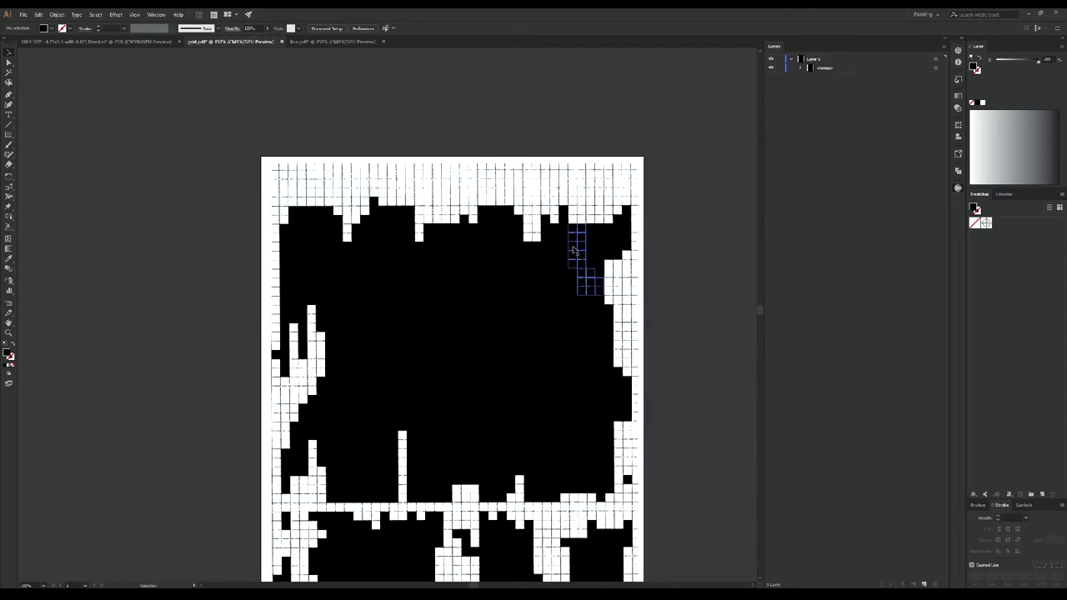
Step: Inspect the grid cells' paths in the Layers list and swap the grid's fill and stroke colours
mouse_move(611, 240)
left_mouse_down()
mouse_move(585, 265)
mouse_move(615, 258)
left_mouse_up()
key("a")
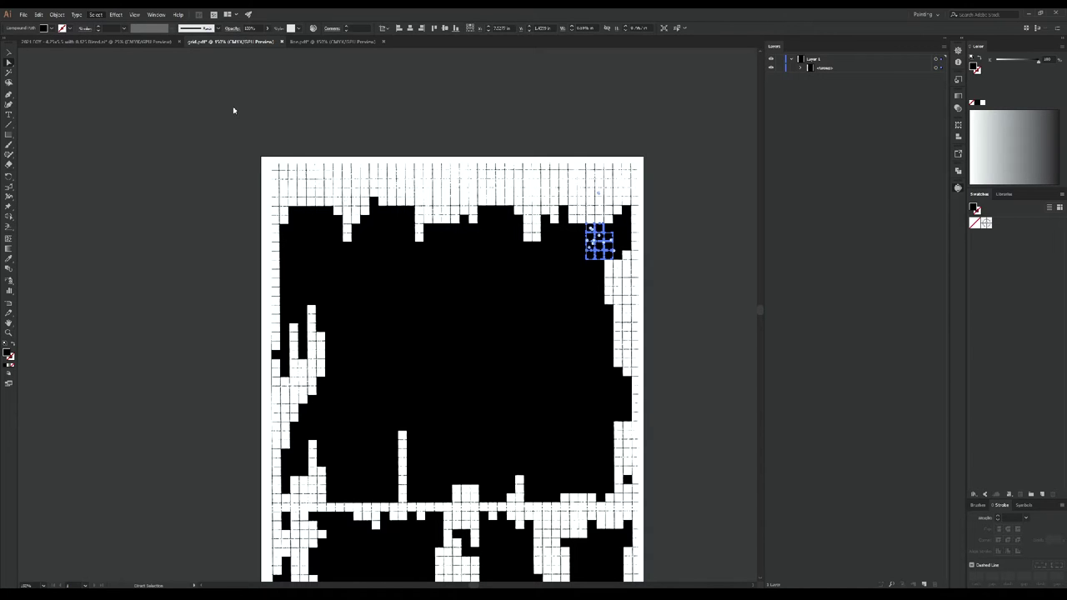
key("ctrl+a")
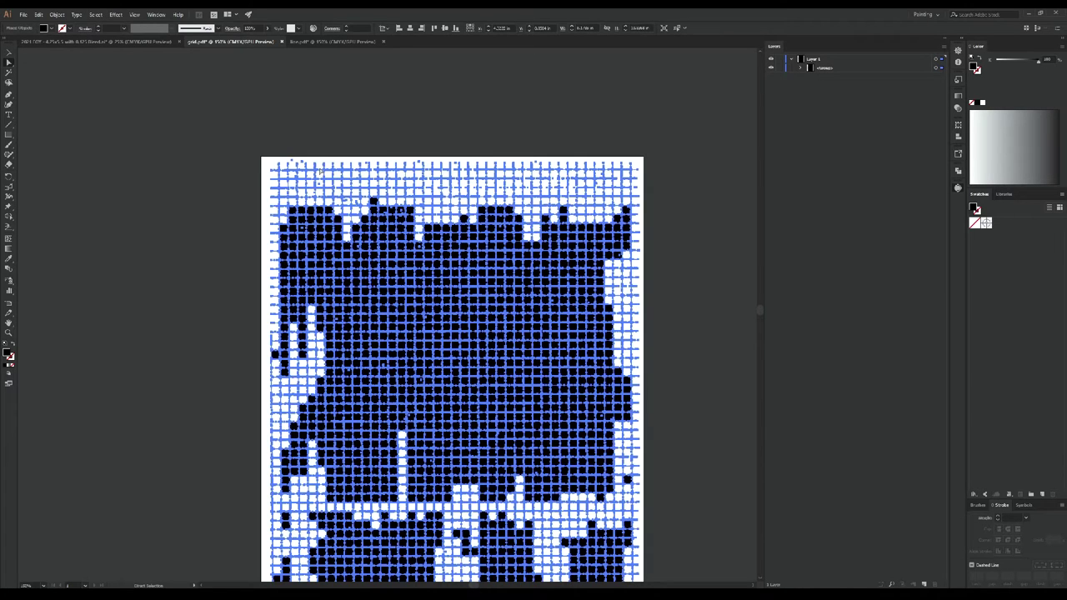
left_click(800, 67)
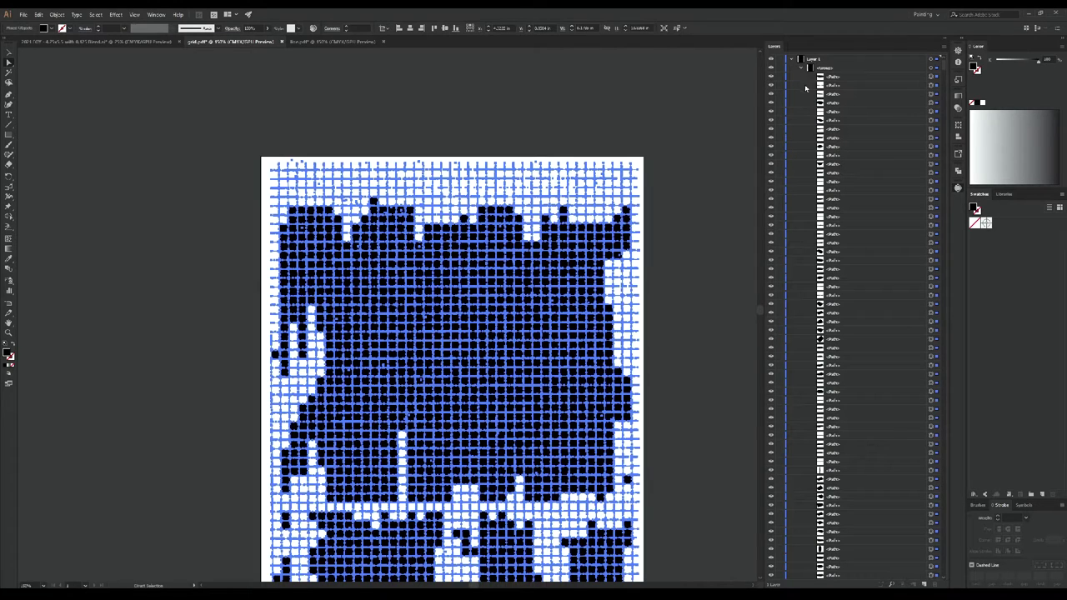
left_click(800, 69)
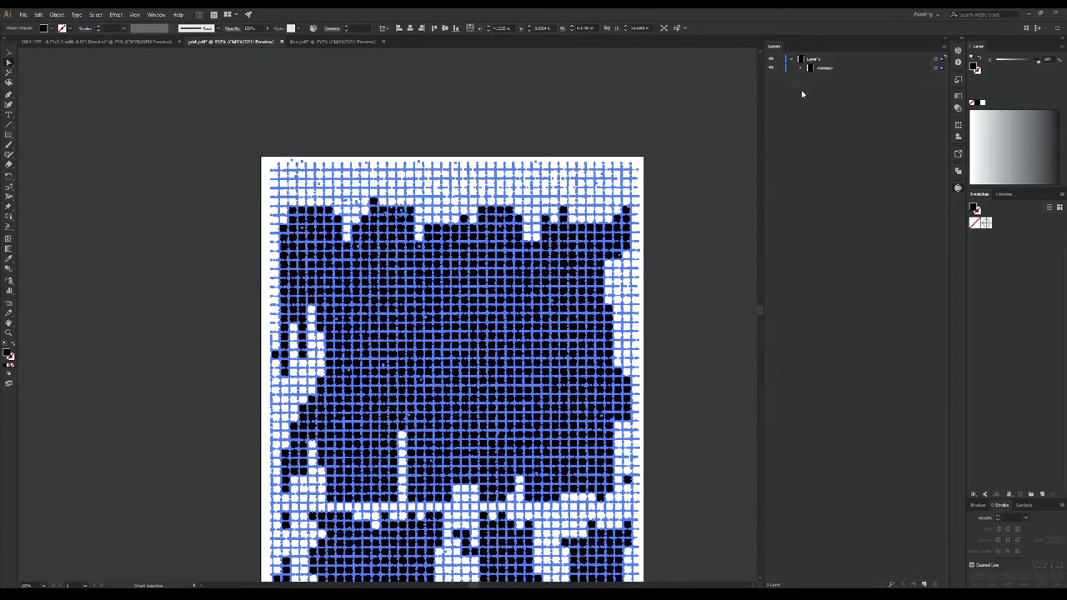
left_click(800, 70)
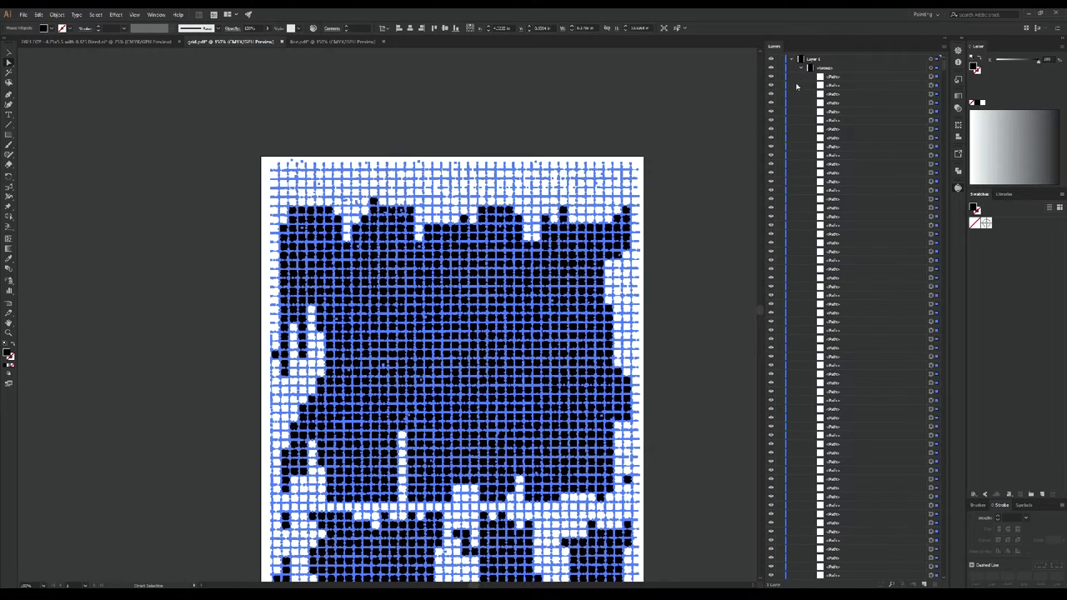
left_click(717, 158)
key("ctrl+a")
key("shift+x")
key("ctrl+shift+a")
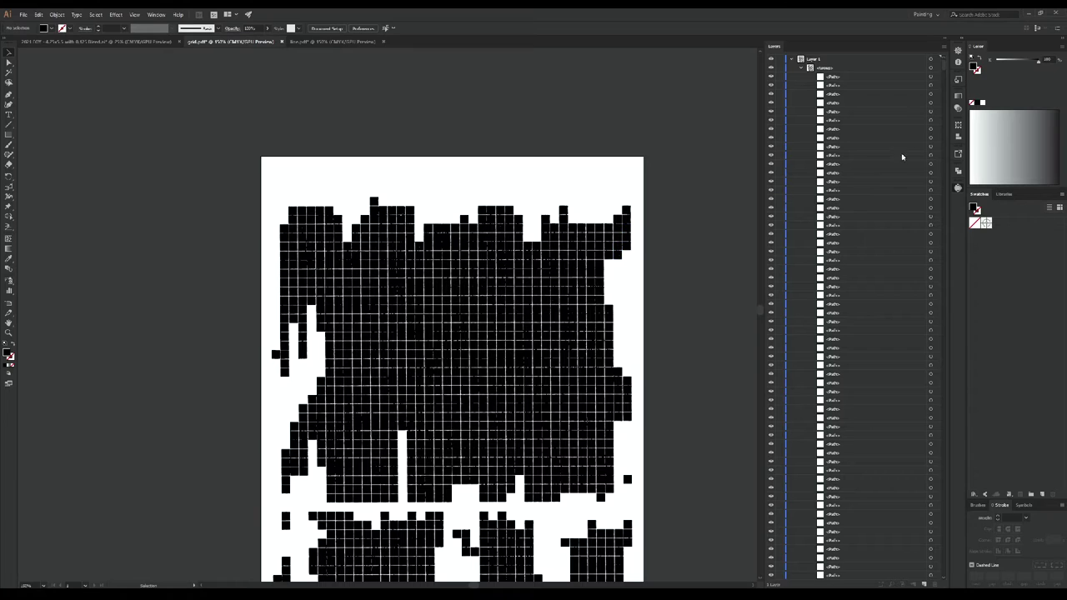
Step: Select individual grid squares and compound paths, then select all the grid artwork
scroll(886, 163, "down", 1)
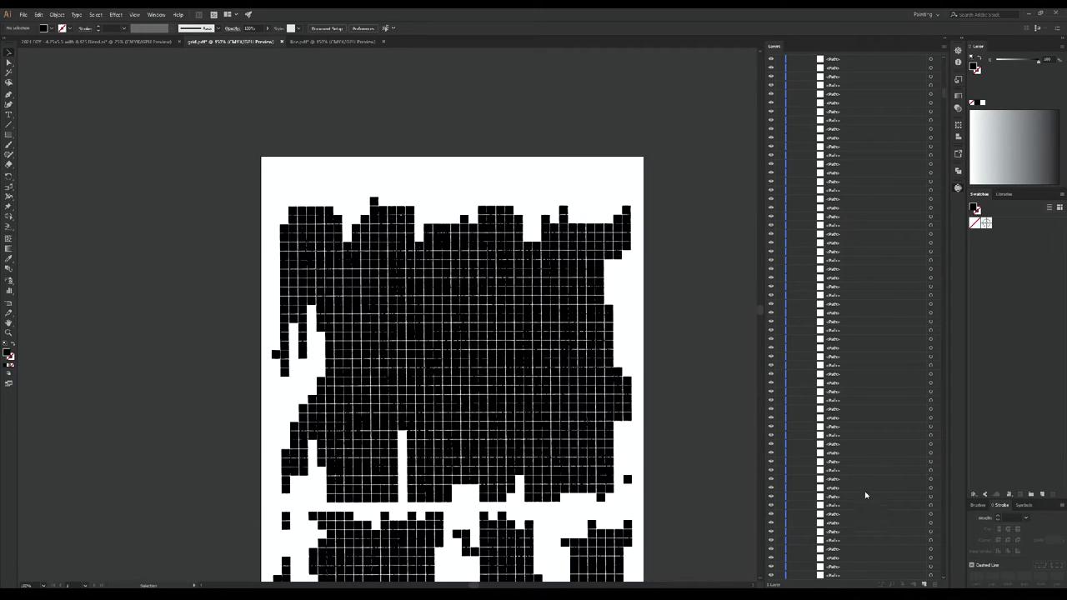
left_click(930, 514)
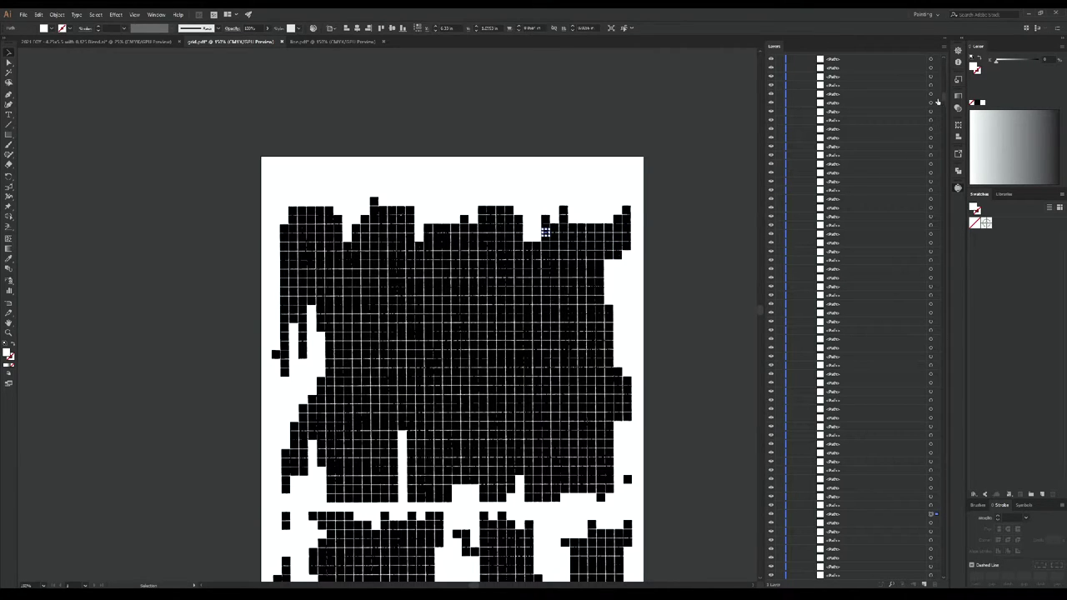
left_click_drag(942, 102, 945, 306)
left_click(833, 365)
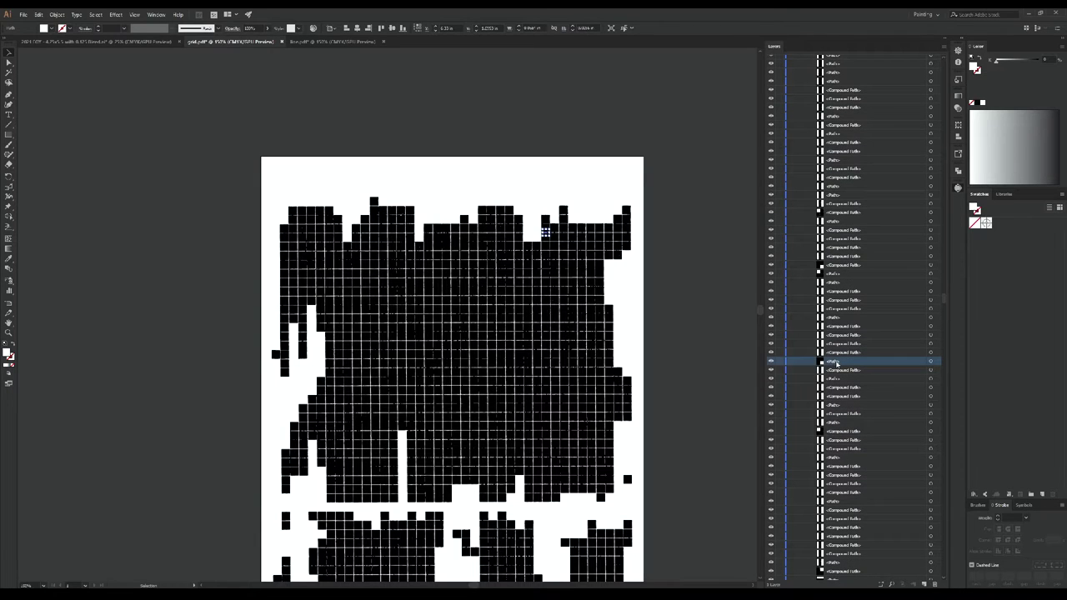
left_click(931, 431)
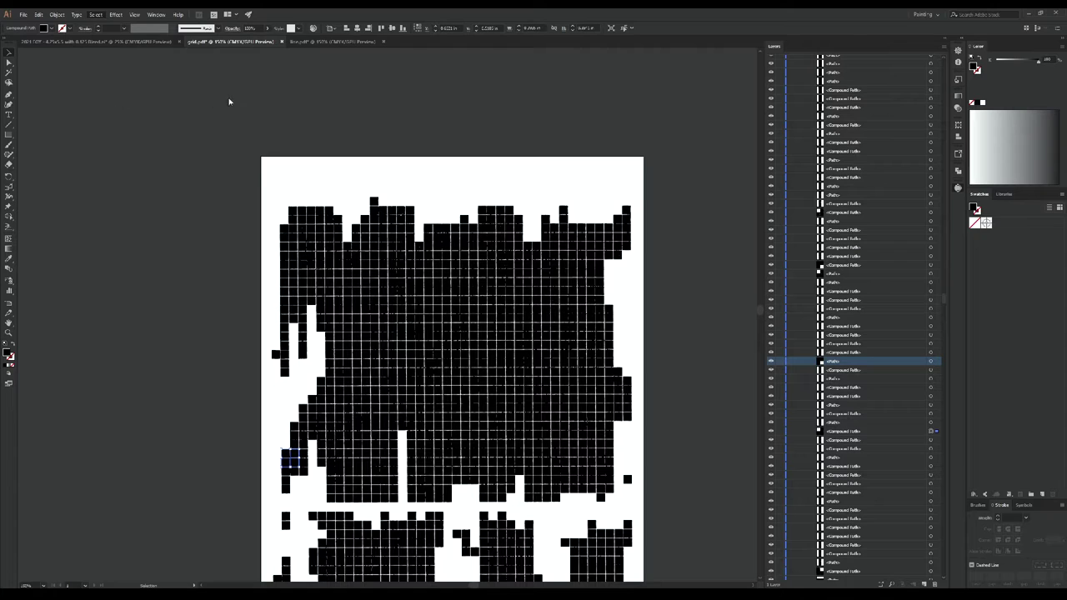
key("ctrl+a")
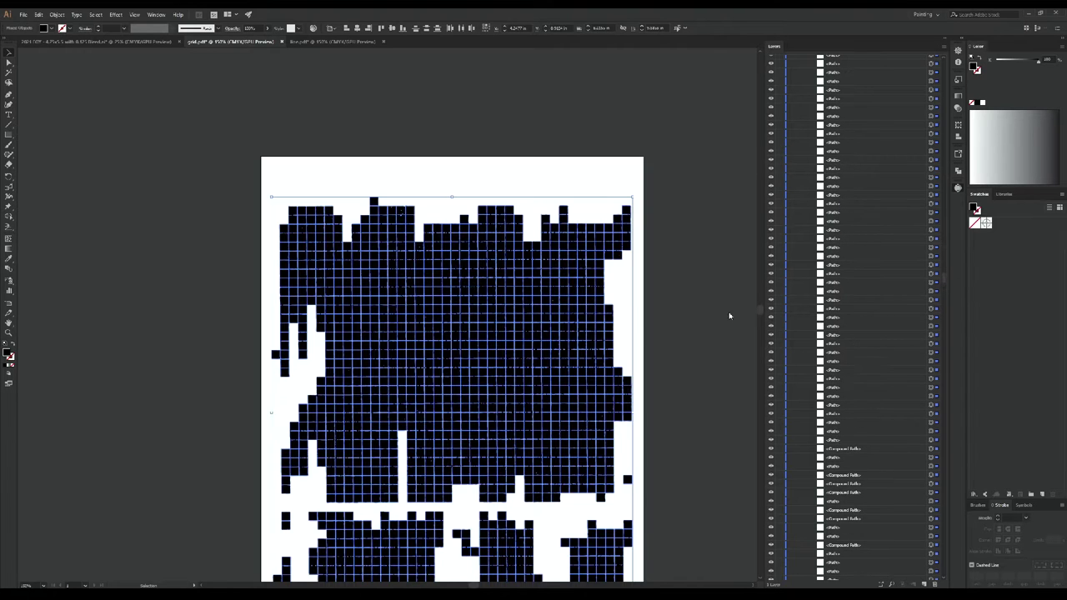
Step: Select the white grid line paths and bring the whole grid back into view
scroll(729, 316, "up", 1)
left_click(672, 241)
scroll(639, 333, "up", 6)
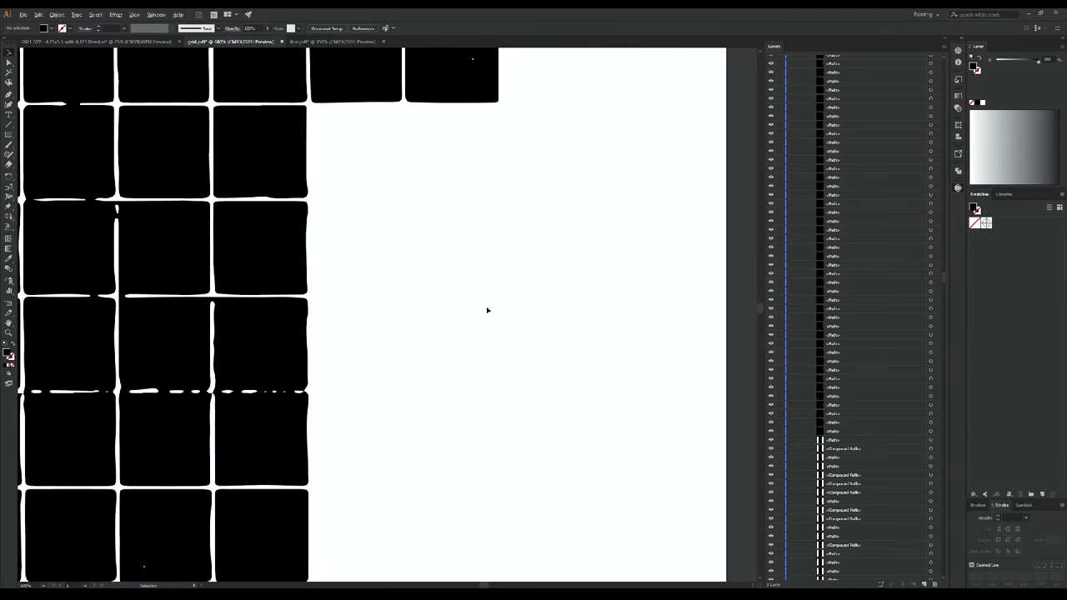
left_click(407, 298)
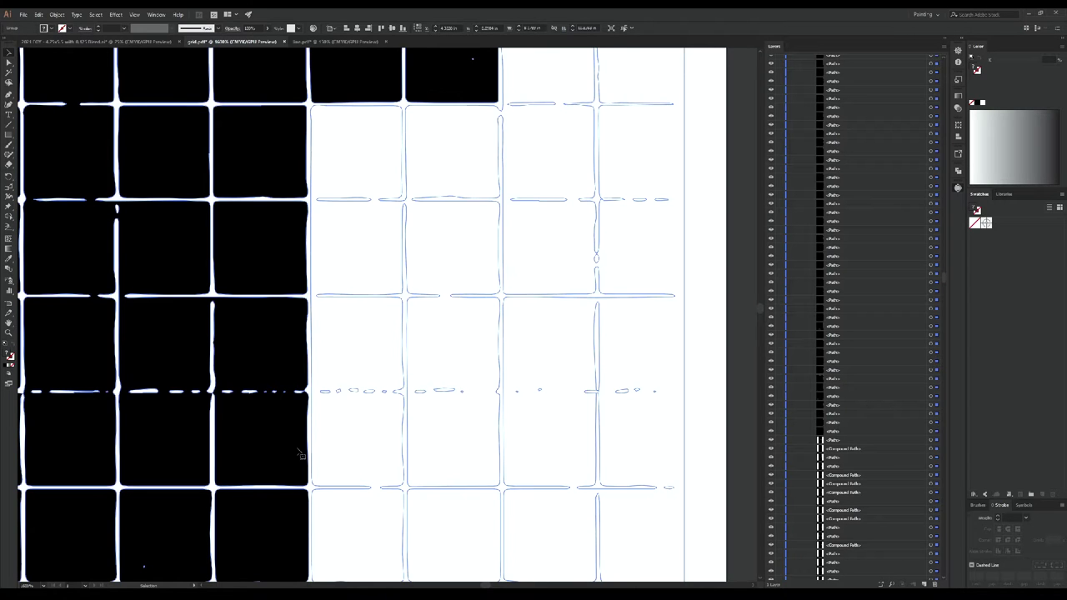
scroll(575, 337, "down", 4)
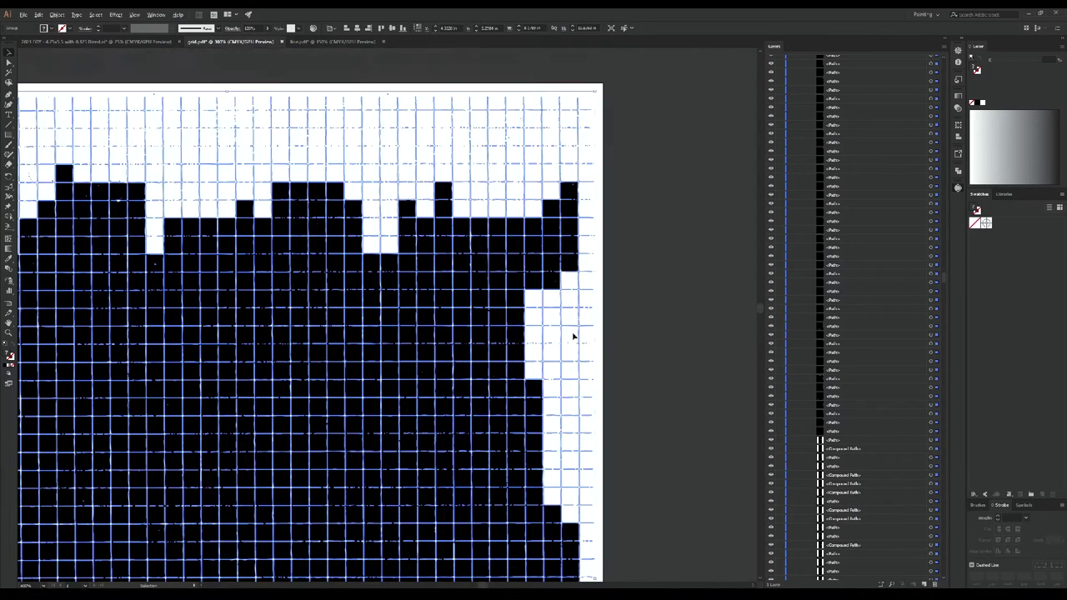
scroll(588, 355, "down", 4)
left_click_drag(626, 419, 545, 341)
Step: Delete all the filled black squares, leaving only the grid lines
key("Delete")
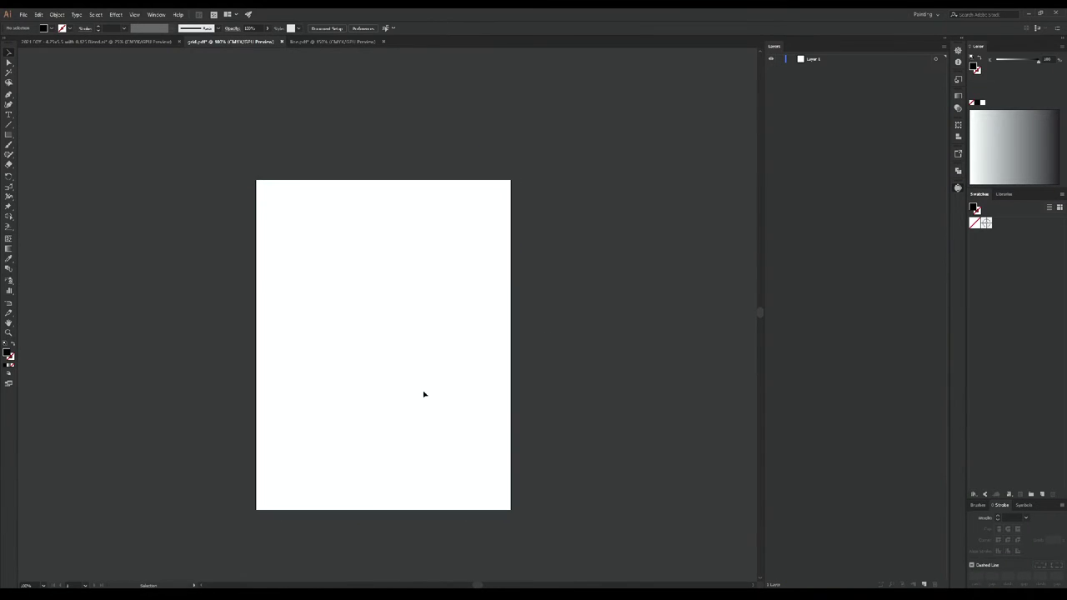
key("ctrl+z")
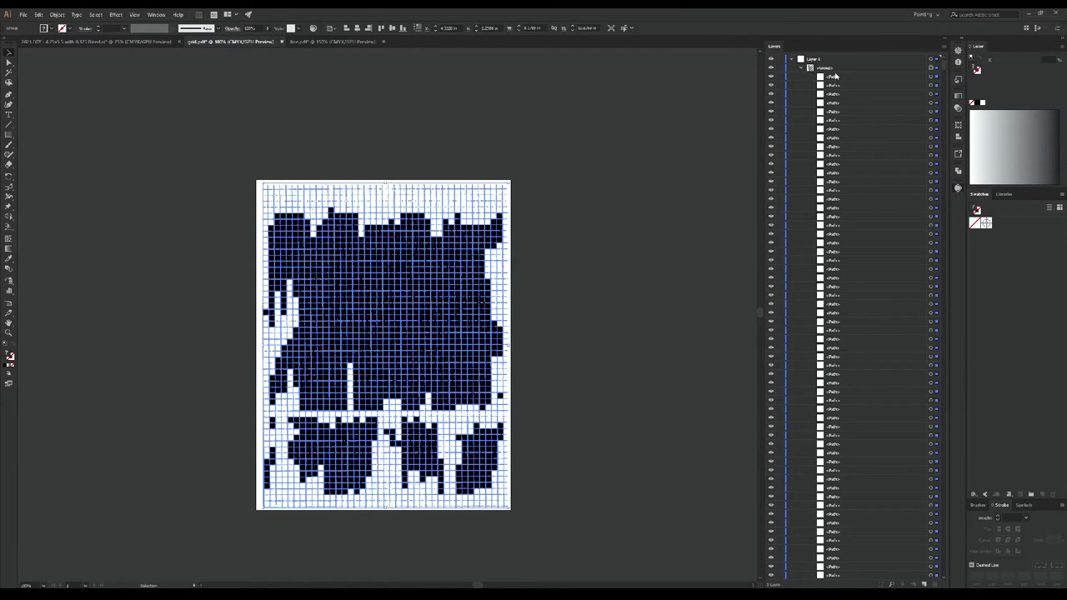
left_click(584, 275)
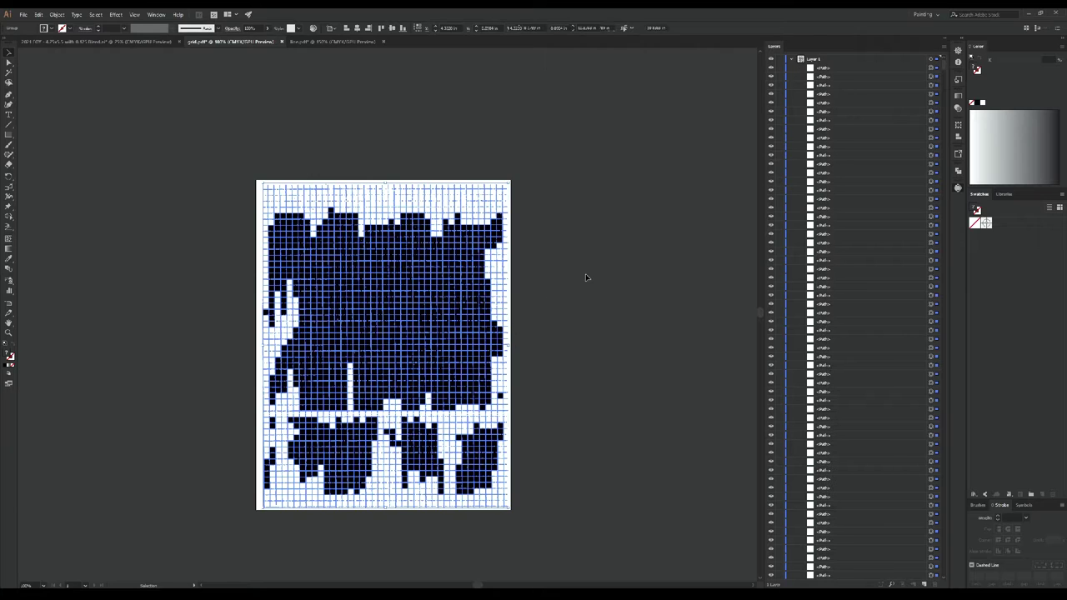
key("a")
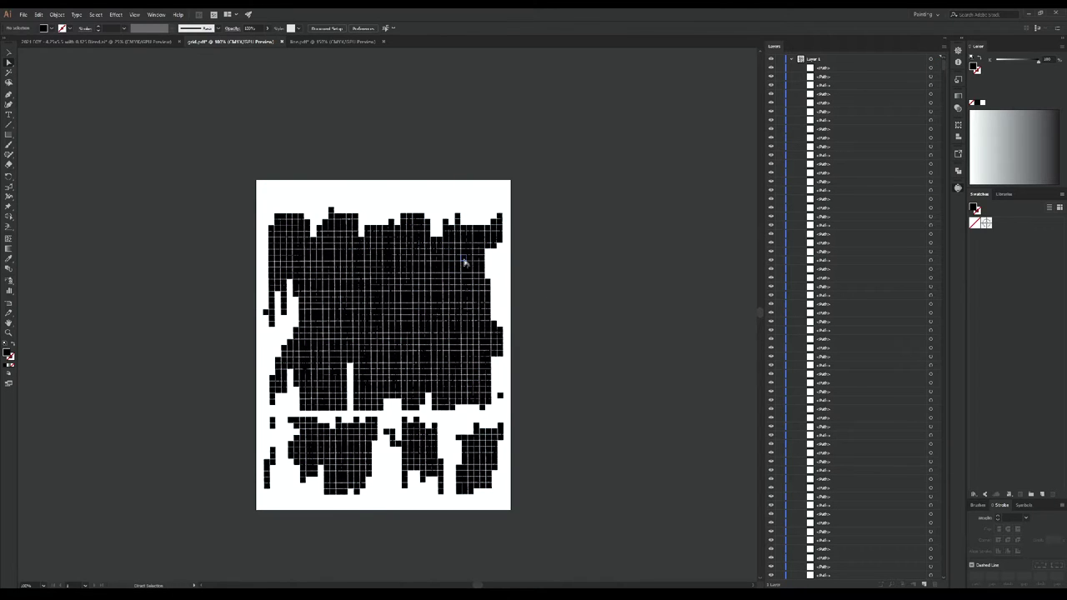
left_click(464, 258)
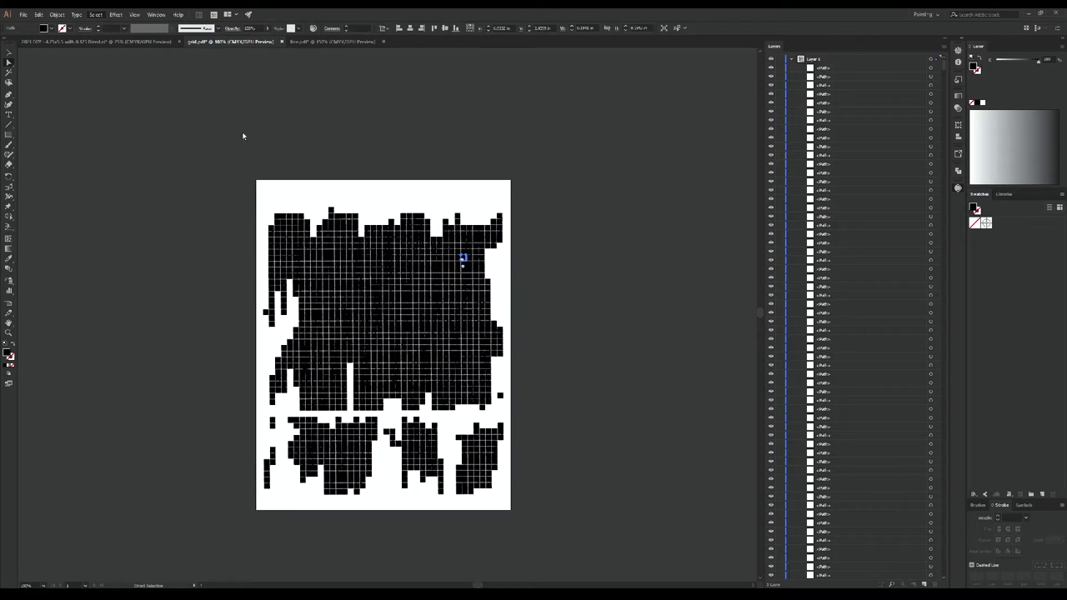
key("Delete")
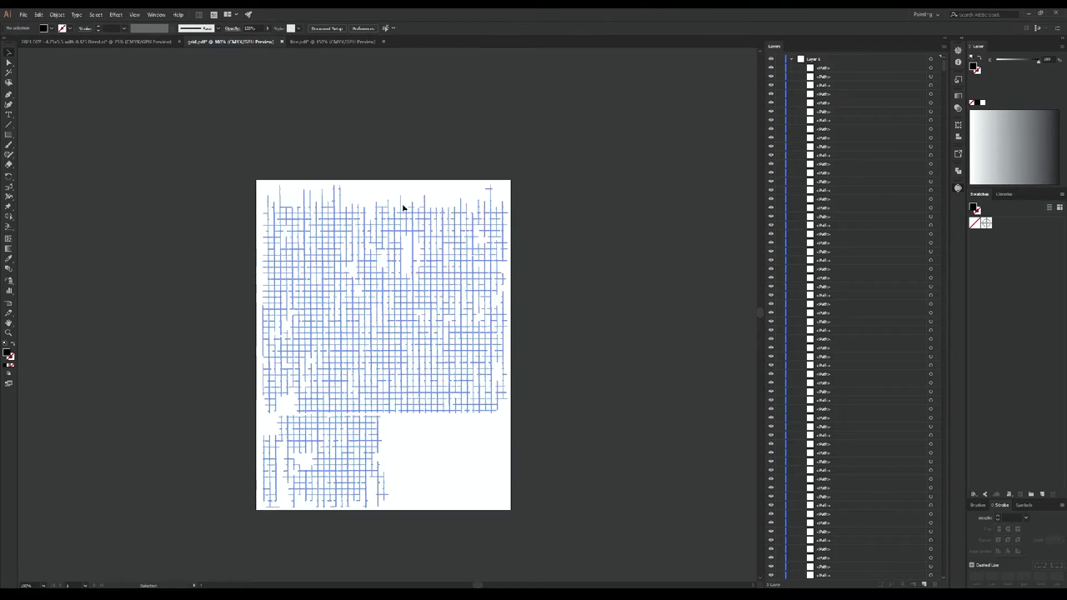
Step: Group the remaining grid lines and move the group into the 2021 TOY document
key("ctrl+a")
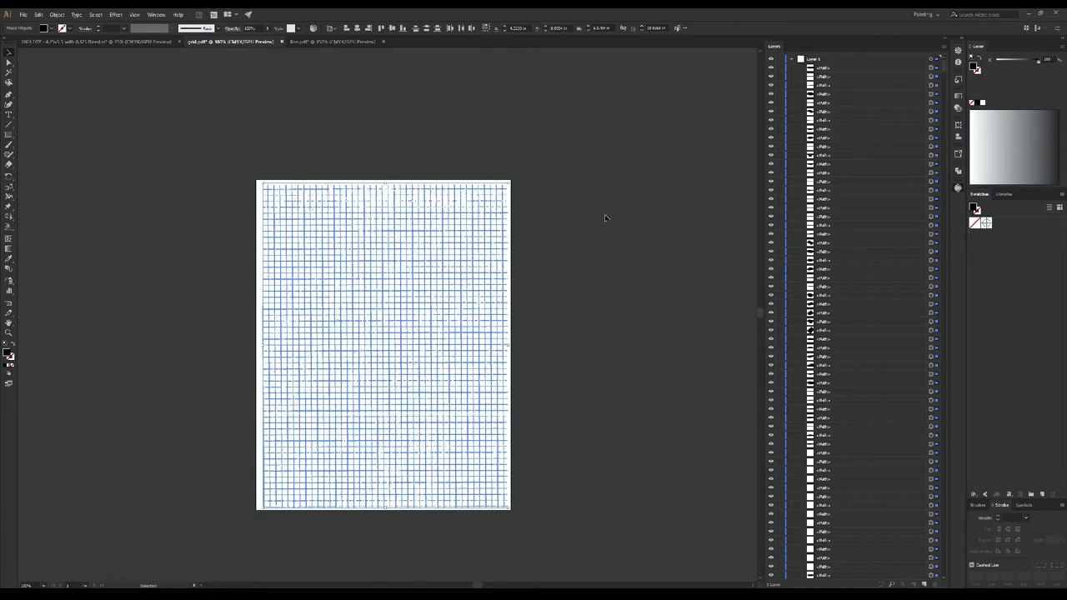
left_click(540, 333)
scroll(417, 326, "up", 5)
scroll(417, 326, "down", 6)
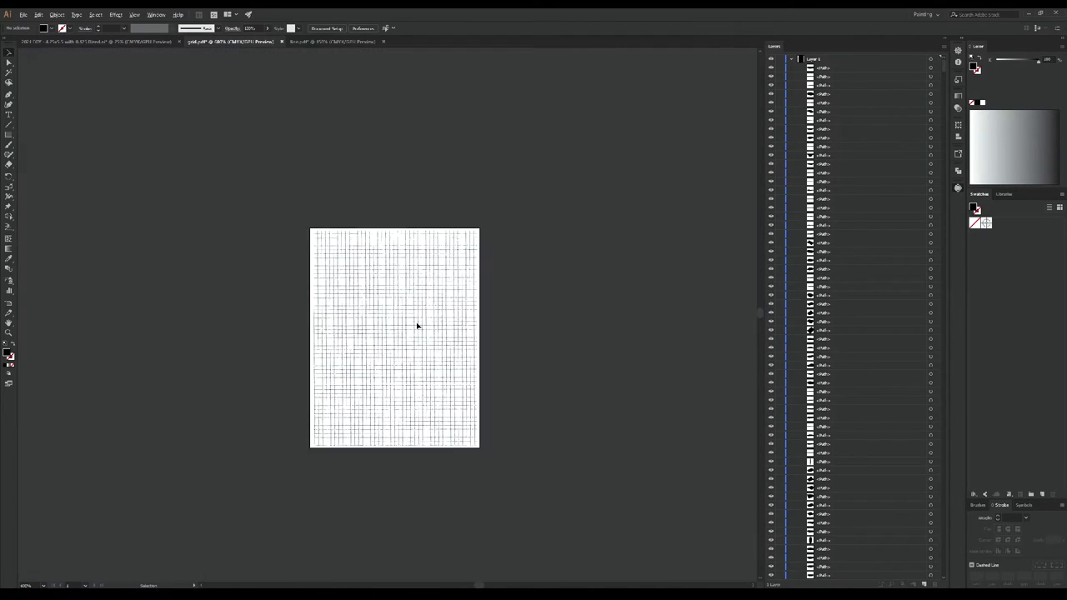
scroll(417, 326, "up", 6)
left_click(417, 326)
key("ctrl+0")
left_click(423, 305)
key("ctrl+a")
key("ctrl+g")
left_click_drag(400, 335, 502, 210)
Step: Select the grid over the back/front spread and recolour its lines light pink
scroll(500, 209, "up", 5)
scroll(611, 269, "right", 3)
left_click(691, 298)
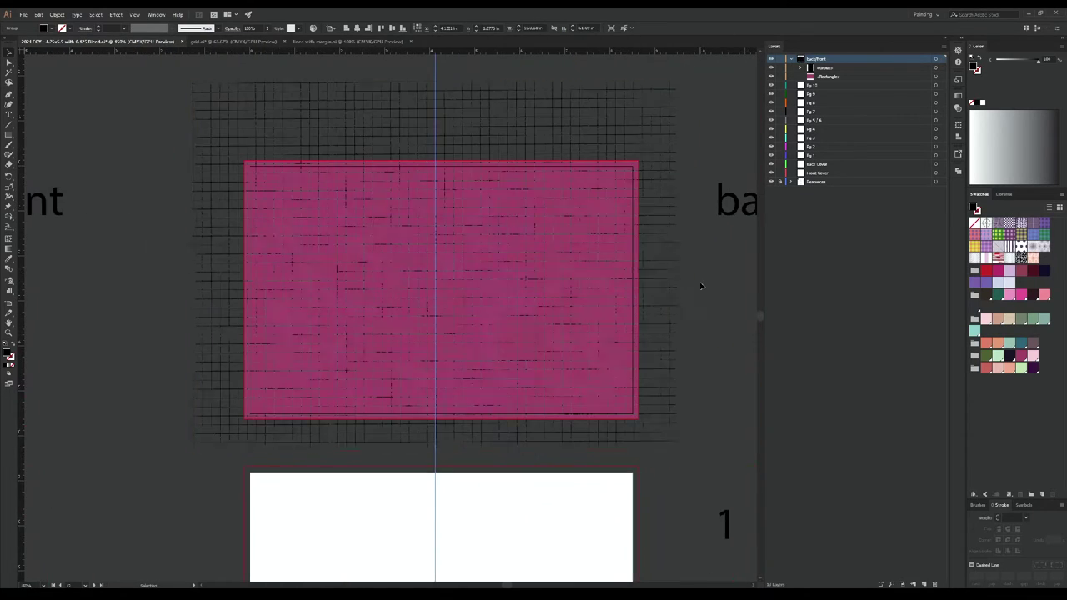
scroll(658, 362, "up", 5)
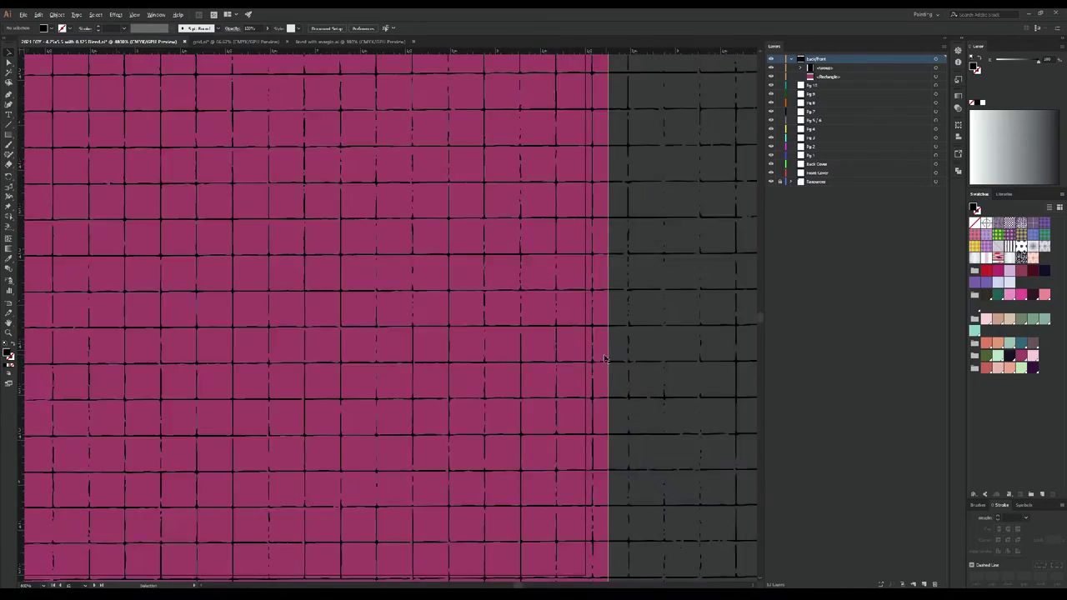
scroll(606, 359, "down", 5)
left_click_drag(429, 309, 486, 339)
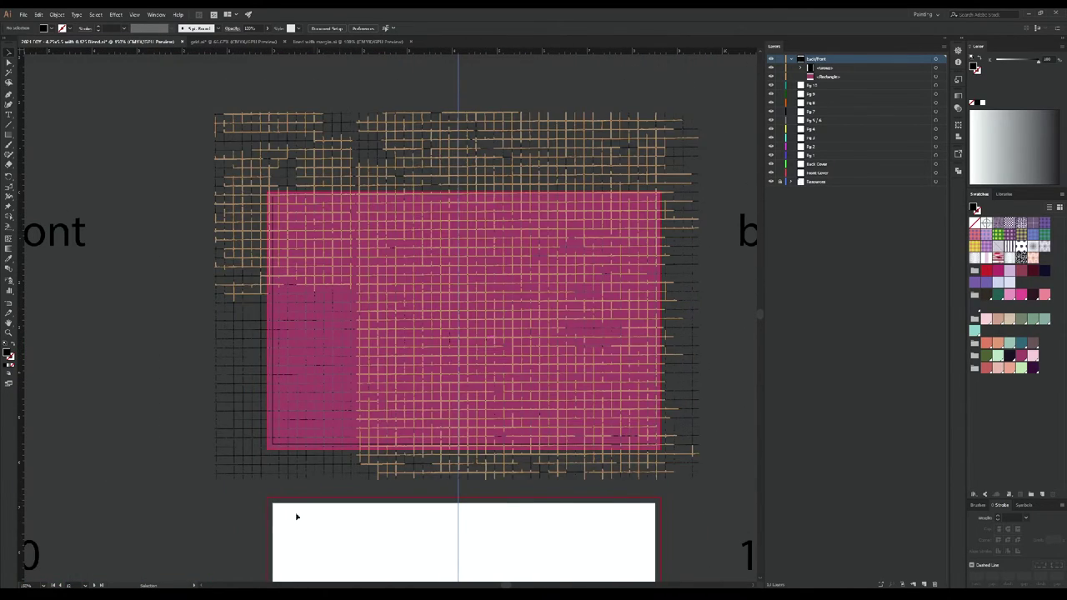
left_click(366, 475)
left_click(1032, 332)
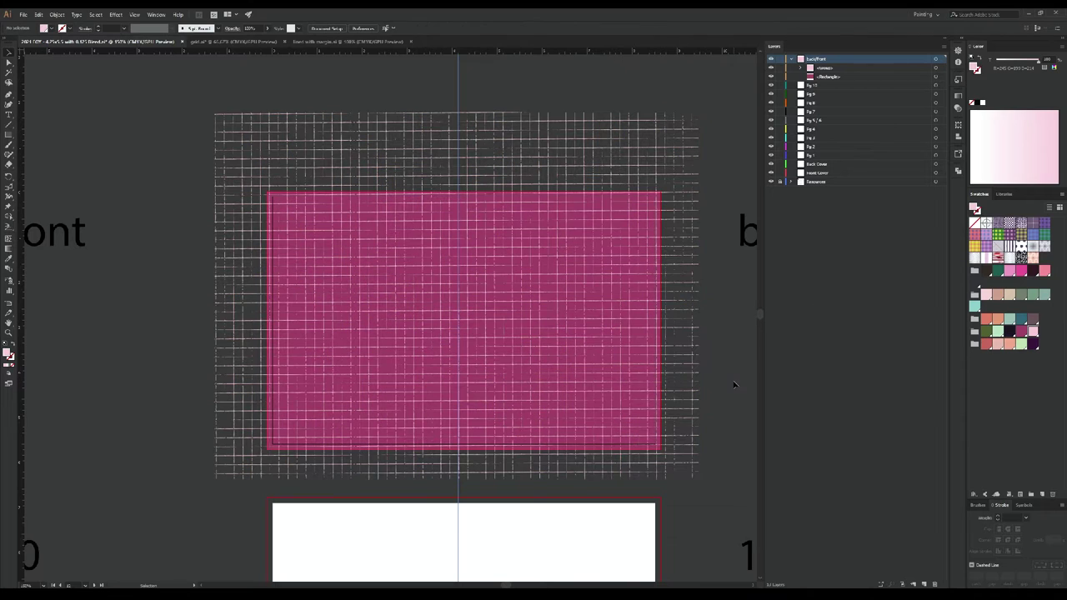
key("ctrl+minus")
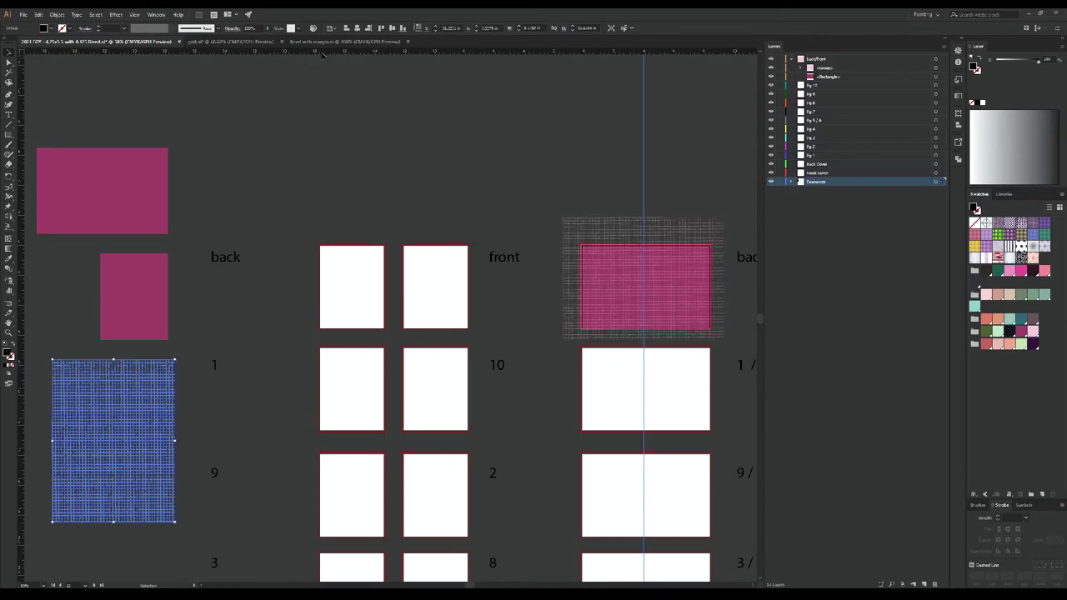
Step: Paste the lined-with-margin paper into 2021 TOY above the first artboards
left_click(322, 41)
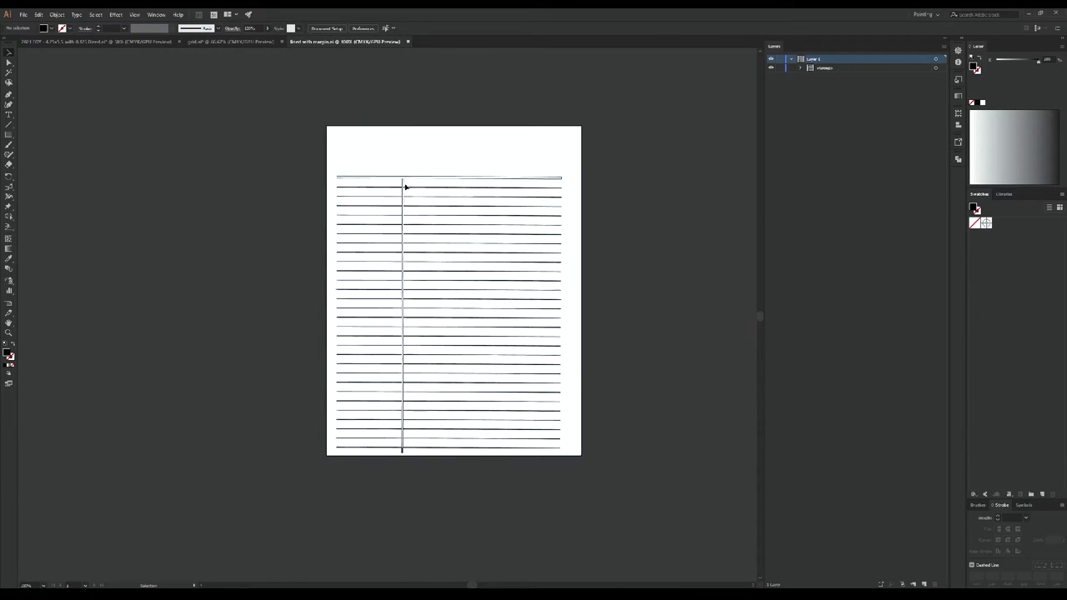
key("ctrl+Tab")
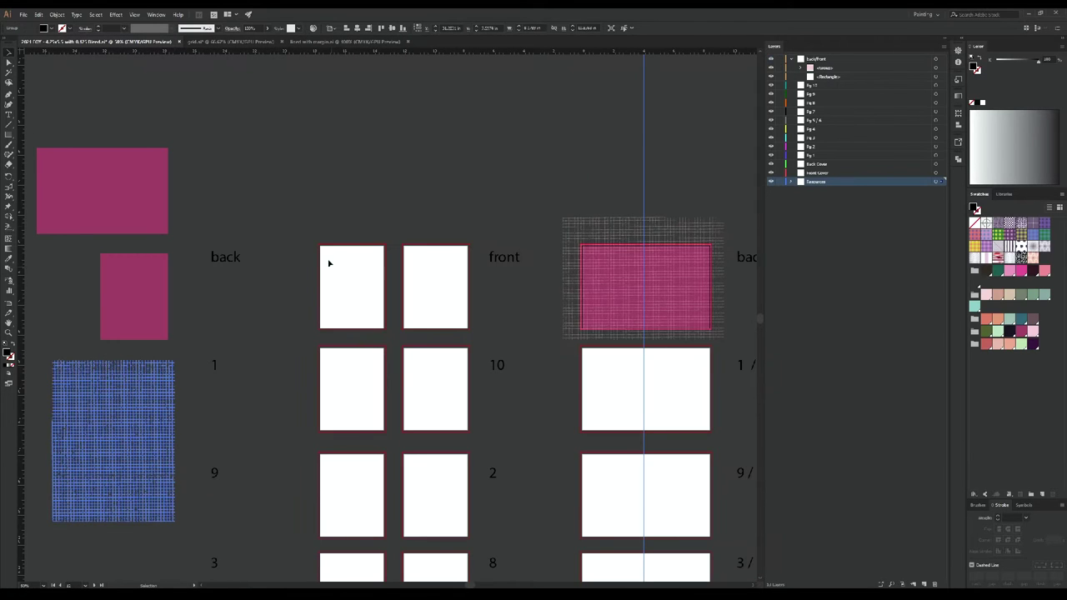
key("ctrl+v")
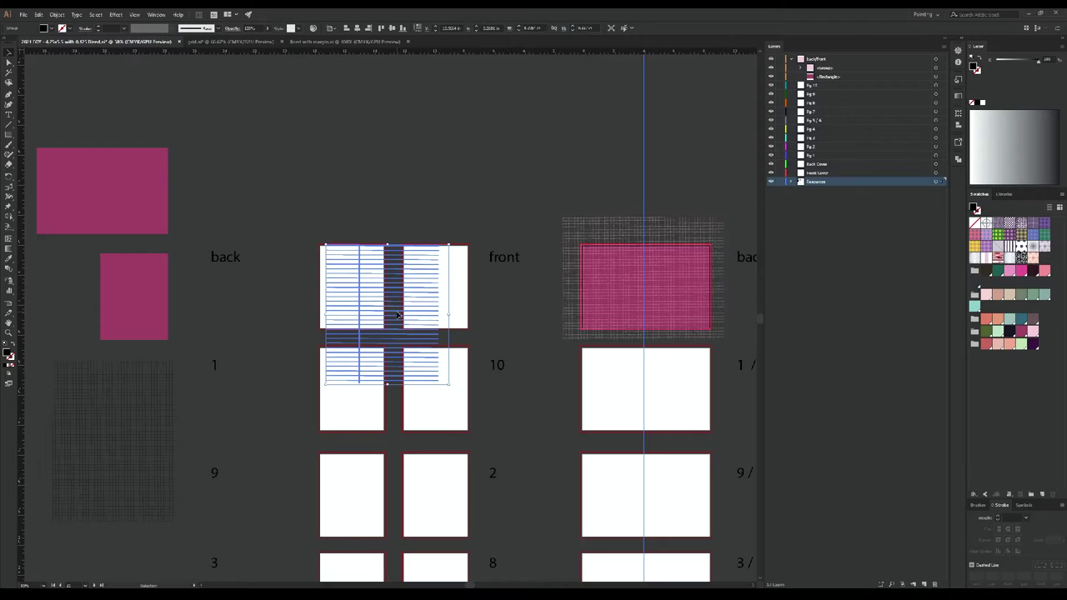
left_click_drag(397, 313, 283, 141)
Step: Copy the ripped-paper shapes from ripped paper 2.ai and paste them into the zine
key("ctrl+Tab")
key("ctrl+c")
key("ctrl+Tab")
key("ctrl+v")
Step: Place the ripped shapes above the artboards and add another torn-paper shape beside them
left_click_drag(404, 353, 403, 185)
left_click(487, 176)
key("ctrl+Tab")
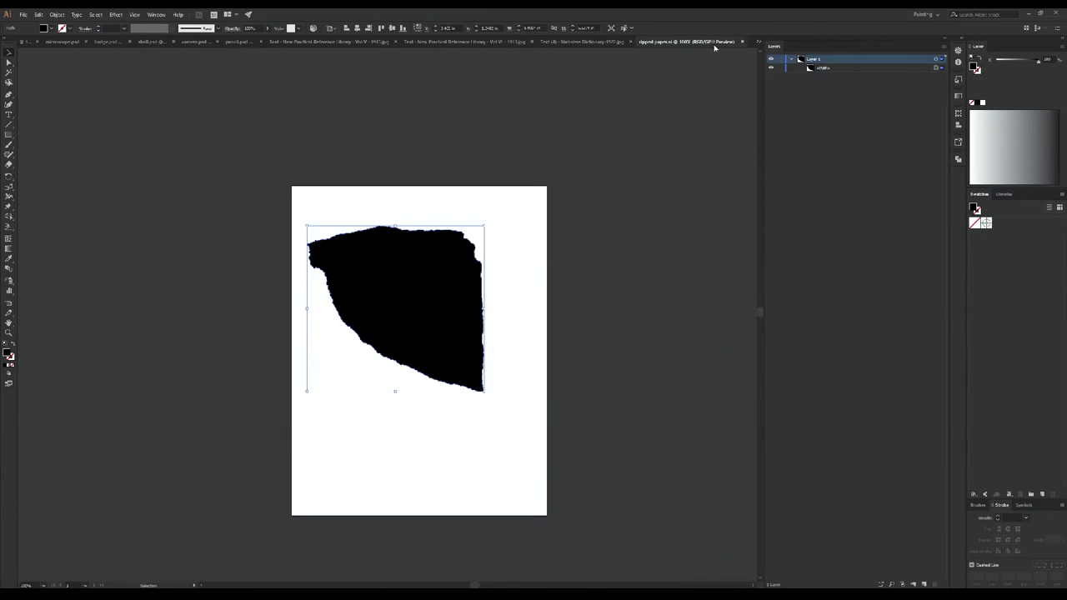
key("ctrl+Tab")
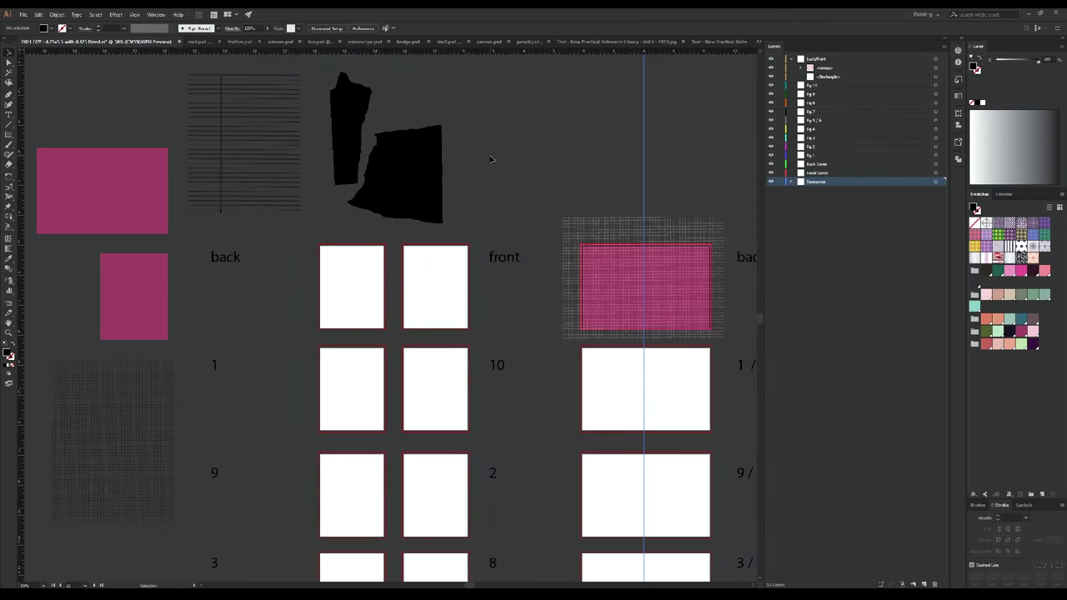
key("ctrl+v")
left_click_drag(494, 98, 483, 76)
Step: Paste the dictionary page image into the zine's top area
key("ctrl+Tab")
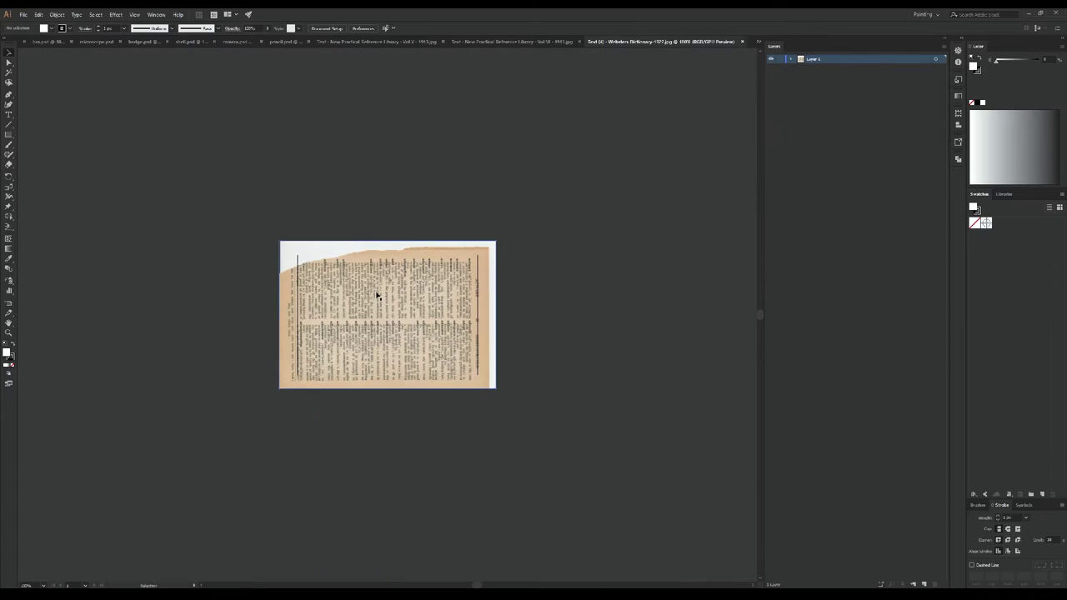
left_click(377, 295)
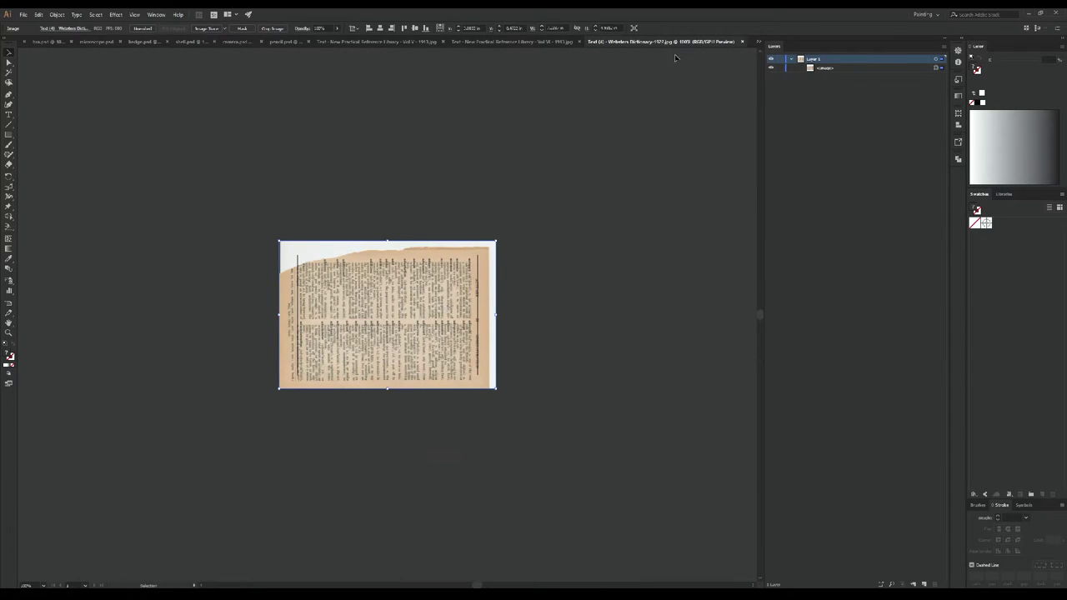
left_click(745, 42)
key("ctrl+v")
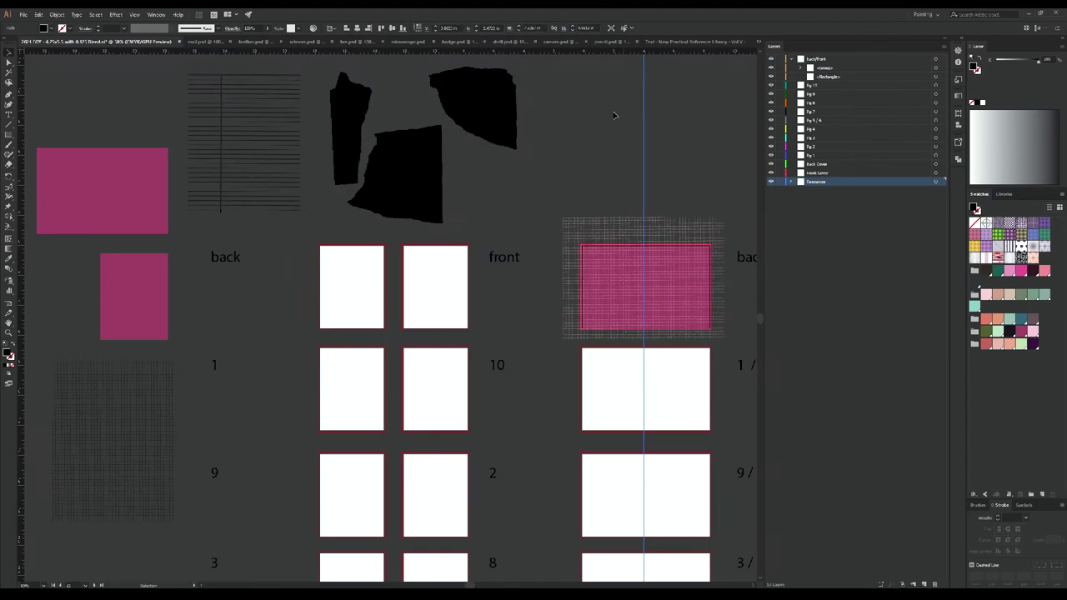
left_click_drag(400, 320, 607, 123)
Step: Paste two reference page images into the zine, one below the back label, one lower left
left_click(700, 42)
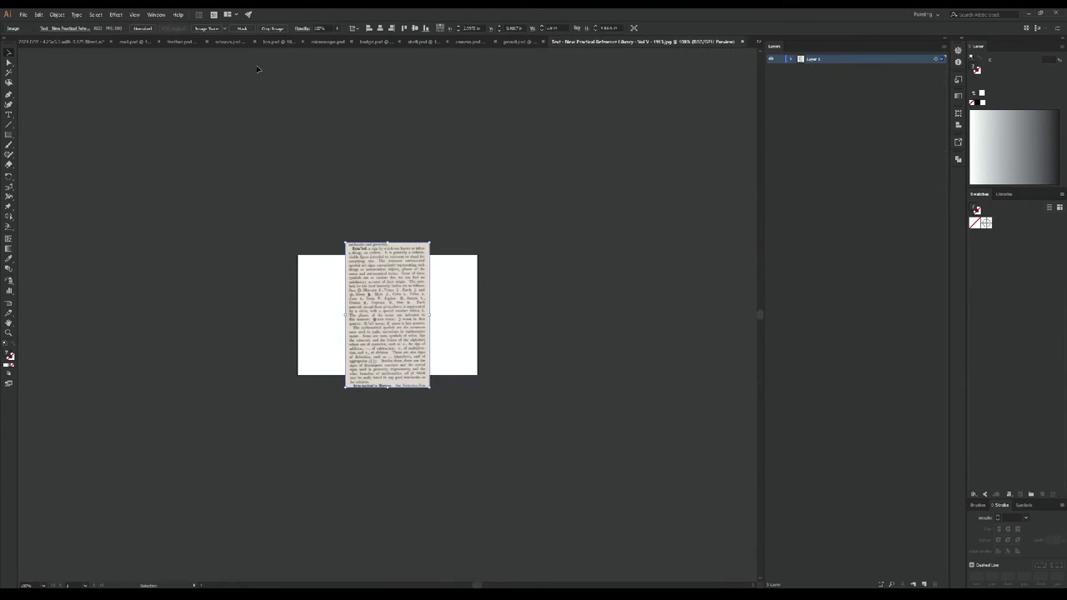
left_click(62, 41)
key("ctrl+v")
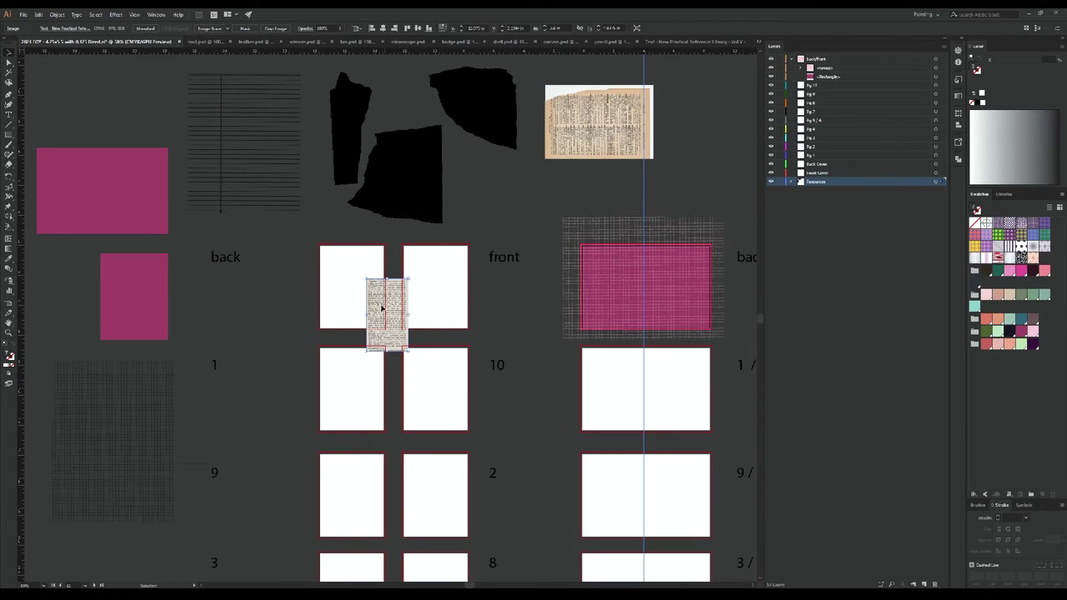
left_click_drag(371, 309, 257, 313)
left_click(682, 44)
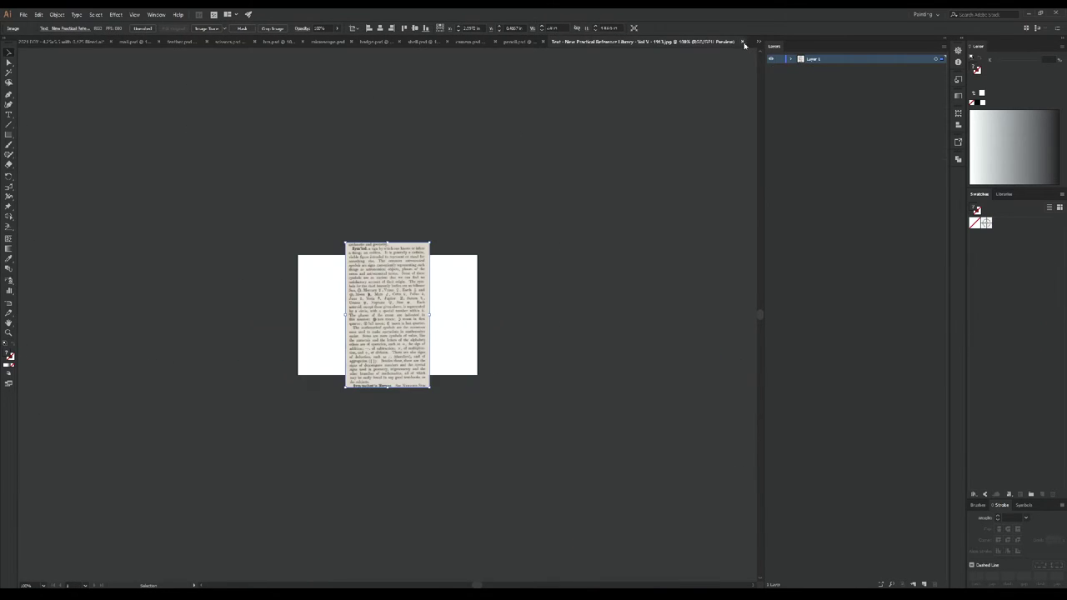
left_click(742, 46)
left_click(737, 43)
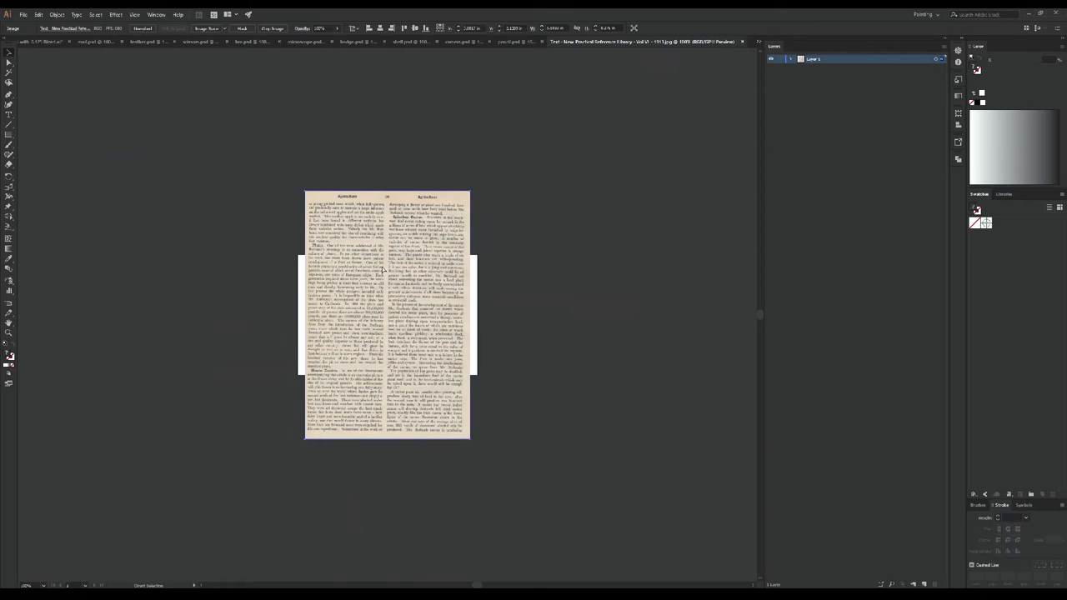
left_click(46, 42)
key("ctrl+v")
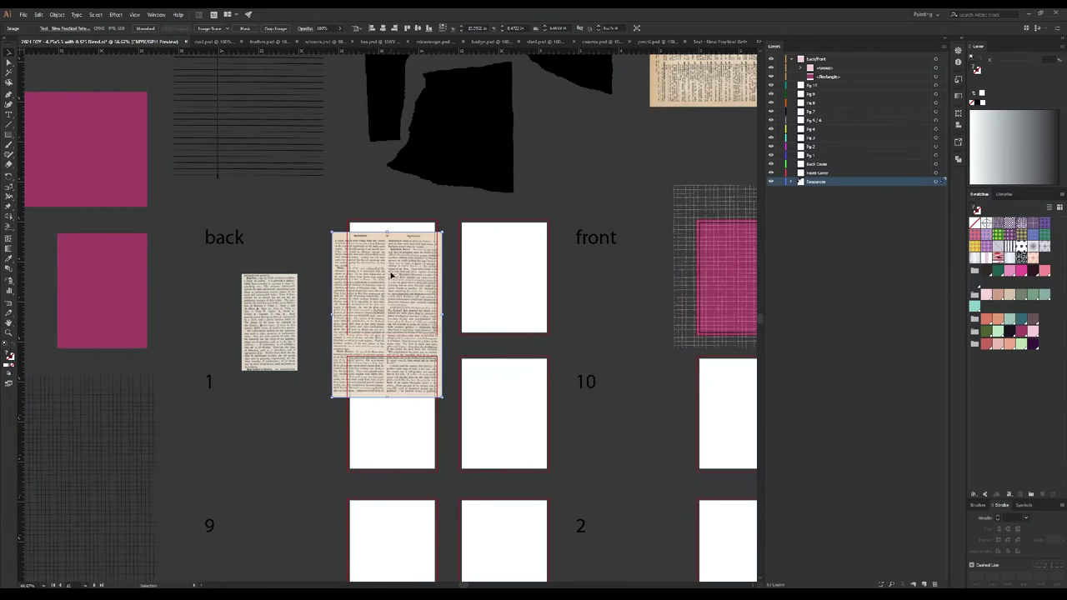
left_click_drag(386, 281, 281, 435)
Step: Enlarge the dictionary image and position it above the back/front spread
key("ctrl+minus")
key("ctrl+minus")
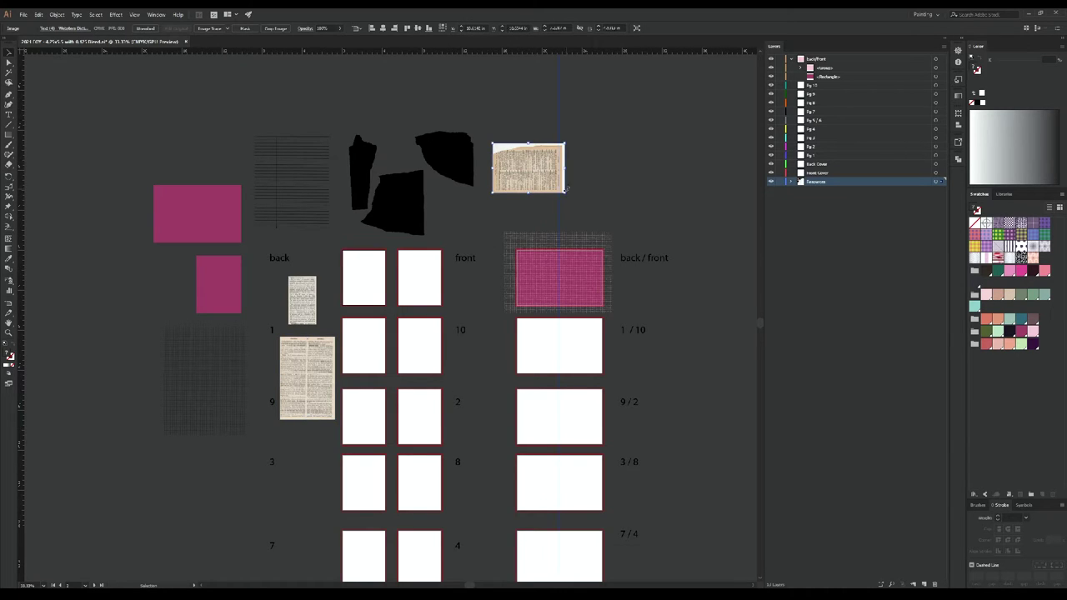
left_click_drag(566, 193, 663, 236)
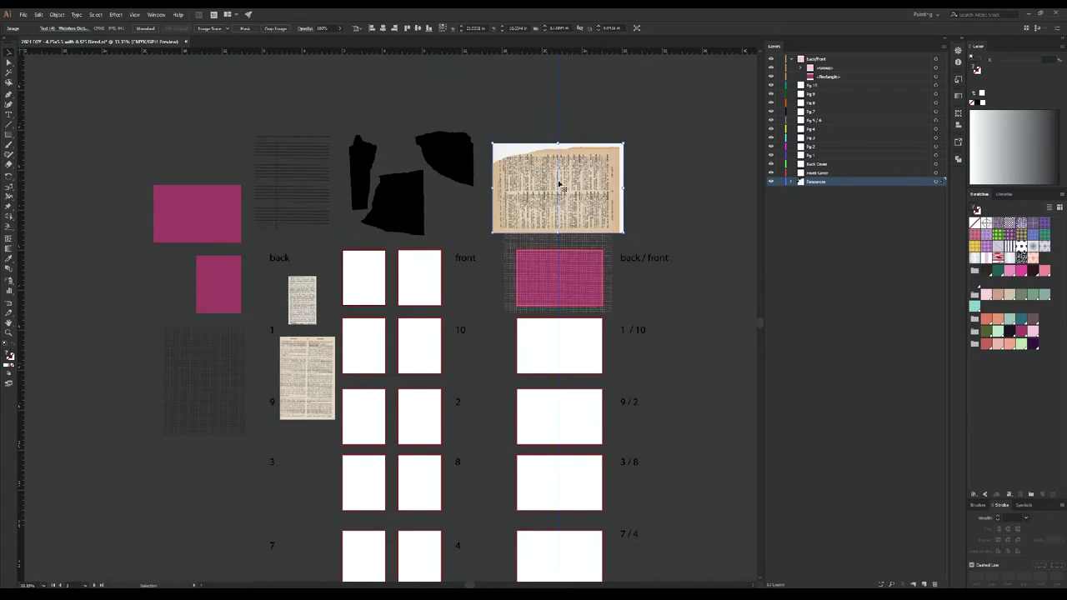
scroll(558, 183, "up", 4)
scroll(575, 190, "down", 3)
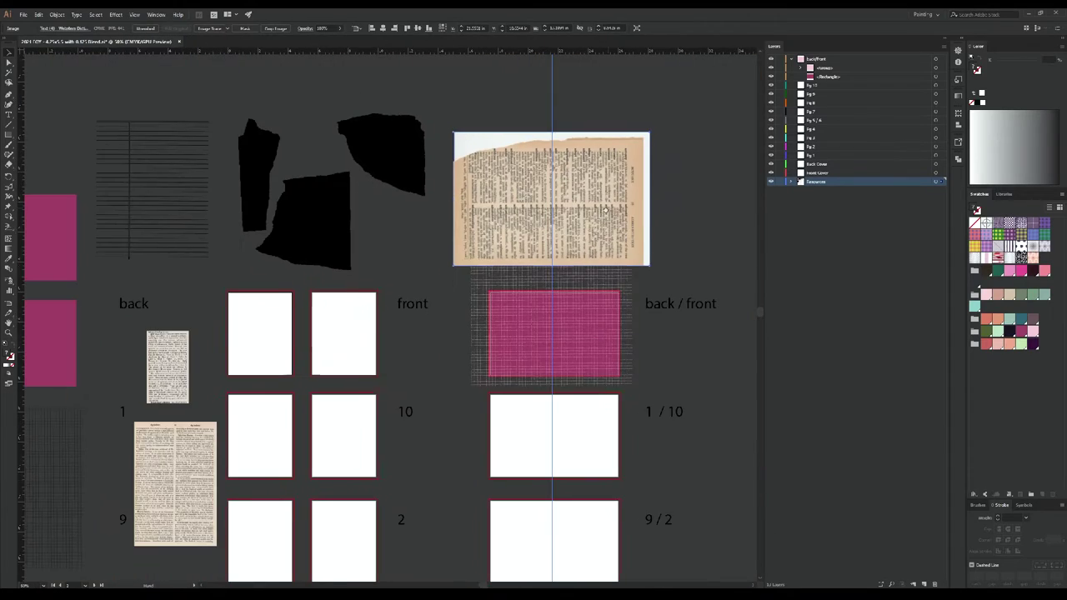
mouse_move(598, 216)
left_mouse_down()
mouse_move(575, 231)
mouse_move(584, 219)
left_mouse_up()
Step: Rotate the tall black torn shape horizontal and arrange it with the dictionary image
key("ctrl+shift+a")
left_click(553, 204)
left_click(250, 171)
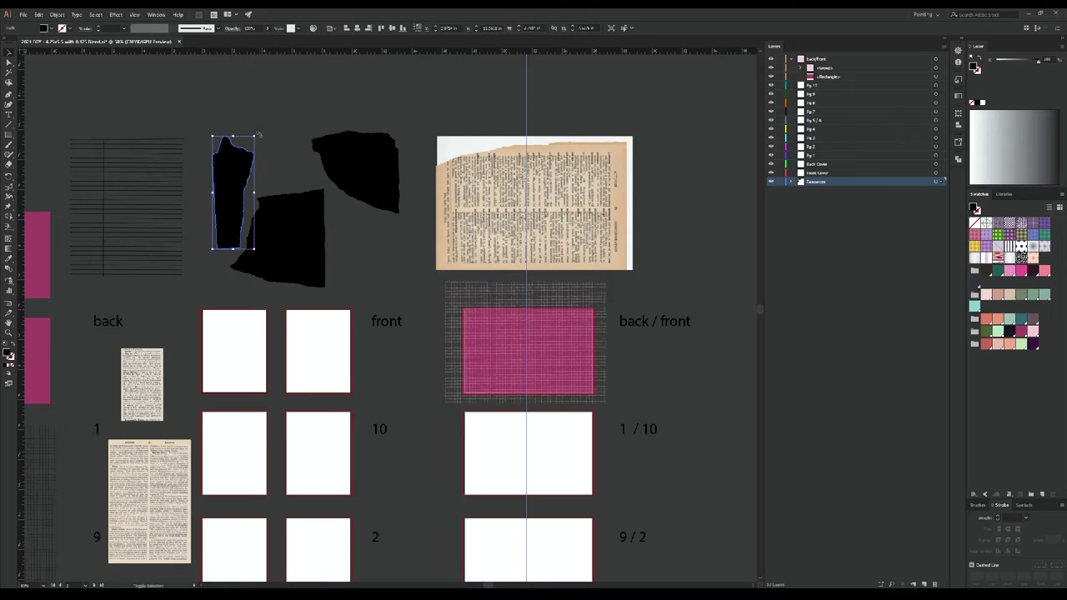
mouse_move(269, 190)
left_mouse_down()
mouse_move(254, 232)
mouse_move(287, 200)
mouse_move(276, 204)
left_mouse_up()
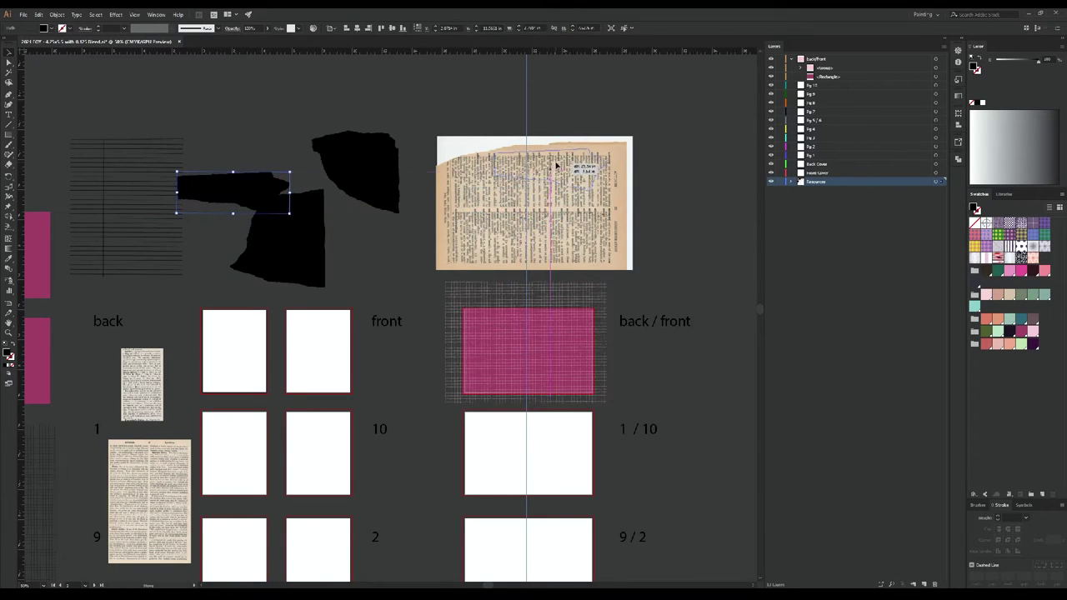
left_click_drag(565, 167, 558, 177)
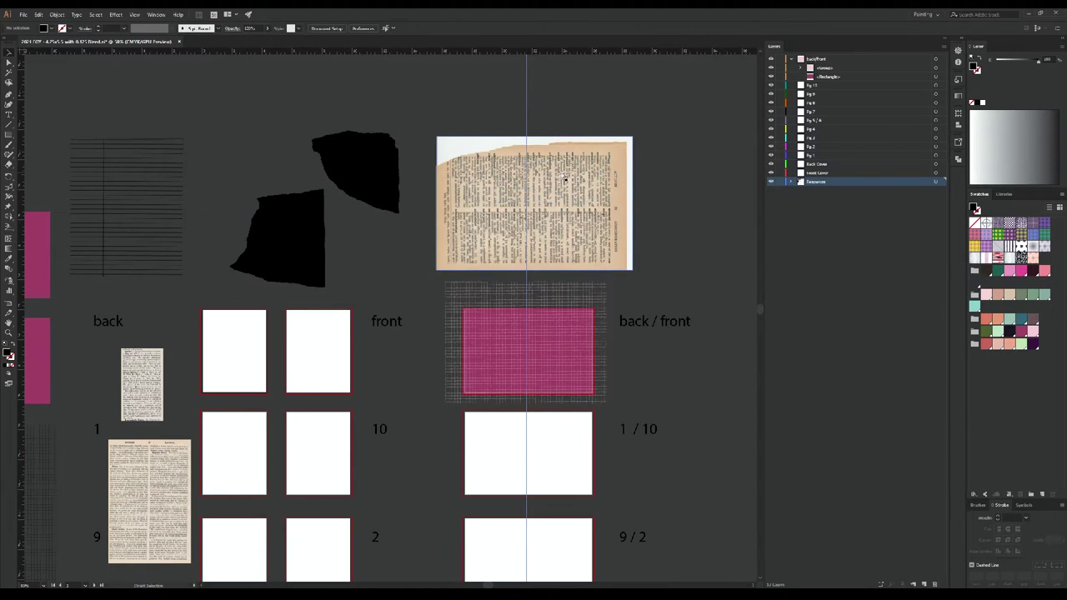
key("ctrl+z")
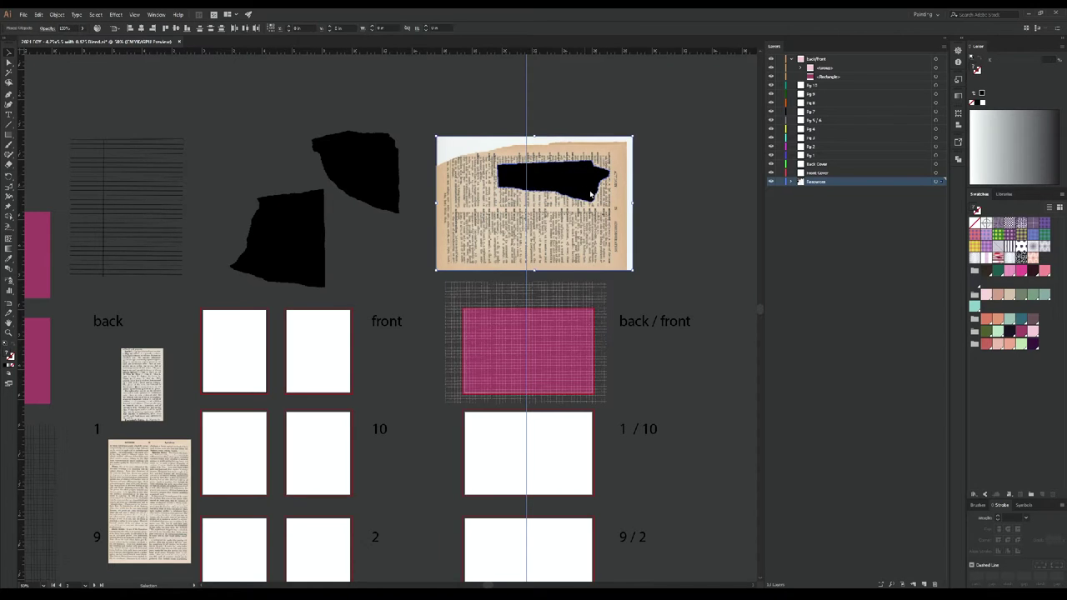
left_click_drag(555, 176, 240, 72)
left_click(531, 190)
left_click_drag(531, 190, 527, 169)
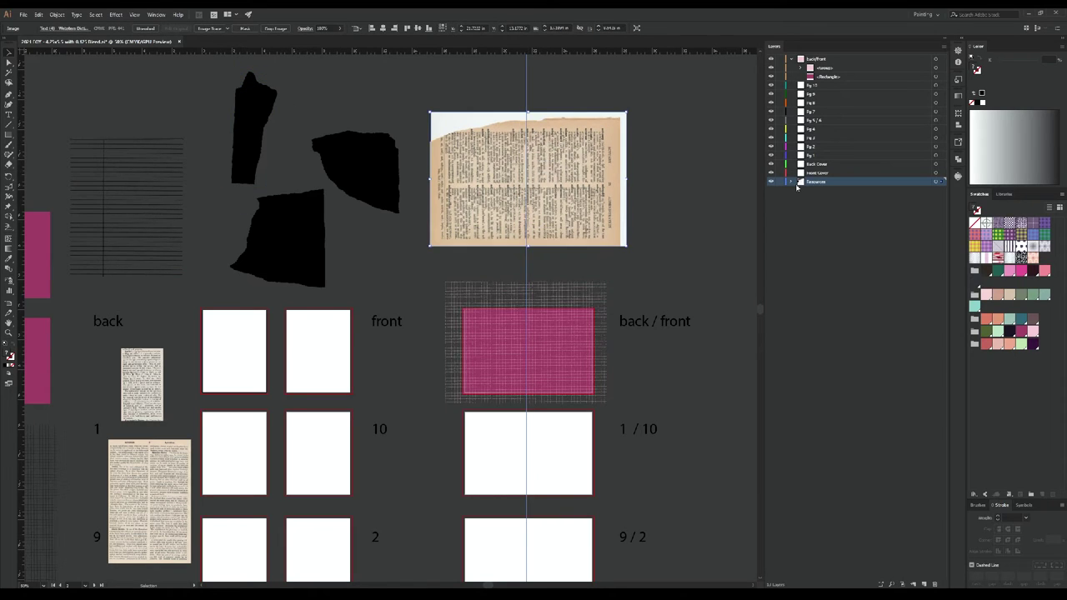
Step: Paste the torn dictionary scrap into the back/front layer inside the pink rectangle, and add two circles
key("ctrl+shift+a")
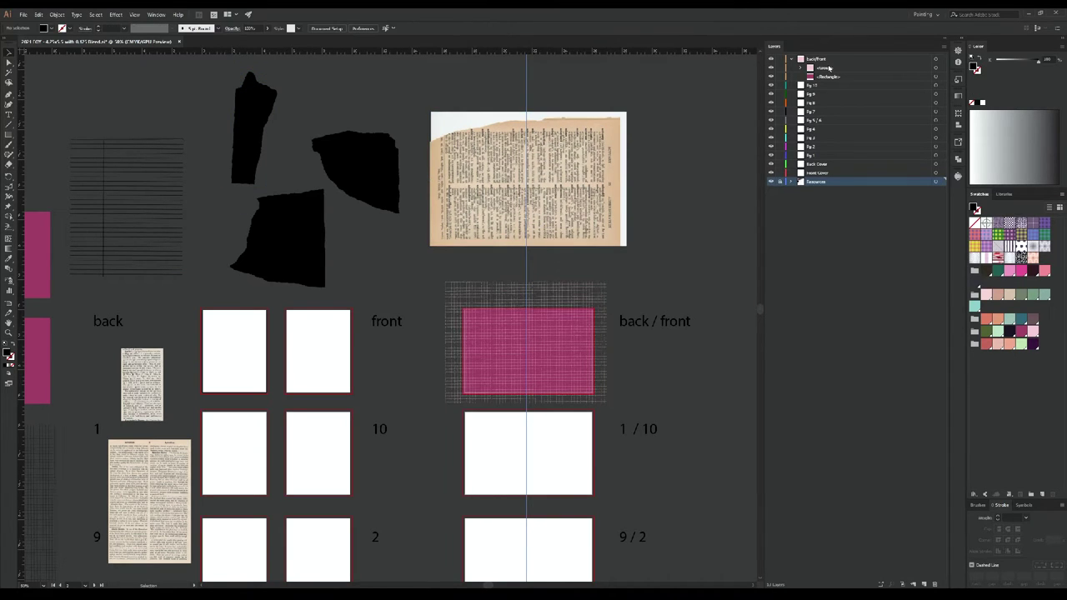
left_click(892, 61)
left_click(938, 60)
key("ctrl+v")
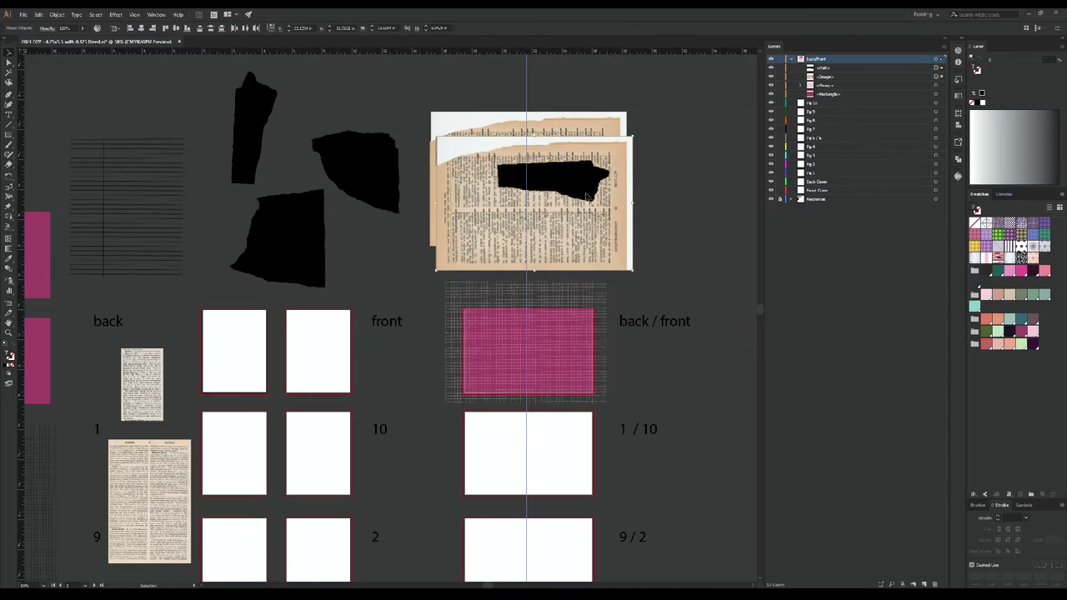
left_click_drag(461, 244, 448, 398)
left_click_drag(542, 359, 605, 231)
key("ctrl+shift+a")
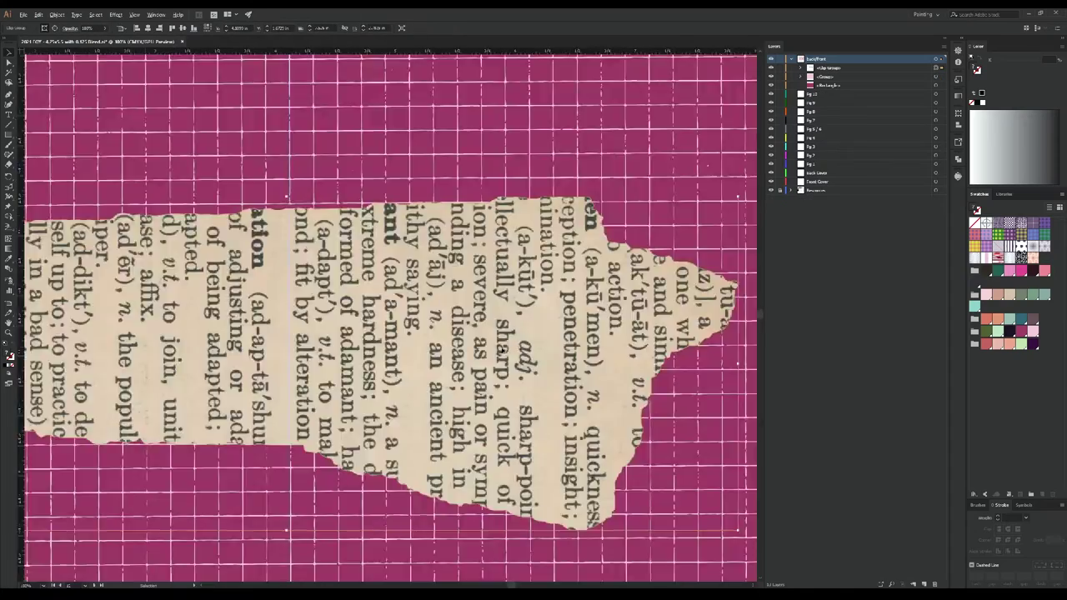
scroll(290, 405, "down", 3)
left_click_drag(289, 405, 311, 462)
left_click(98, 134)
left_click_drag(98, 134, 225, 258)
mouse_move(162, 196)
left_mouse_down()
mouse_move(562, 214)
mouse_move(317, 409)
left_mouse_up()
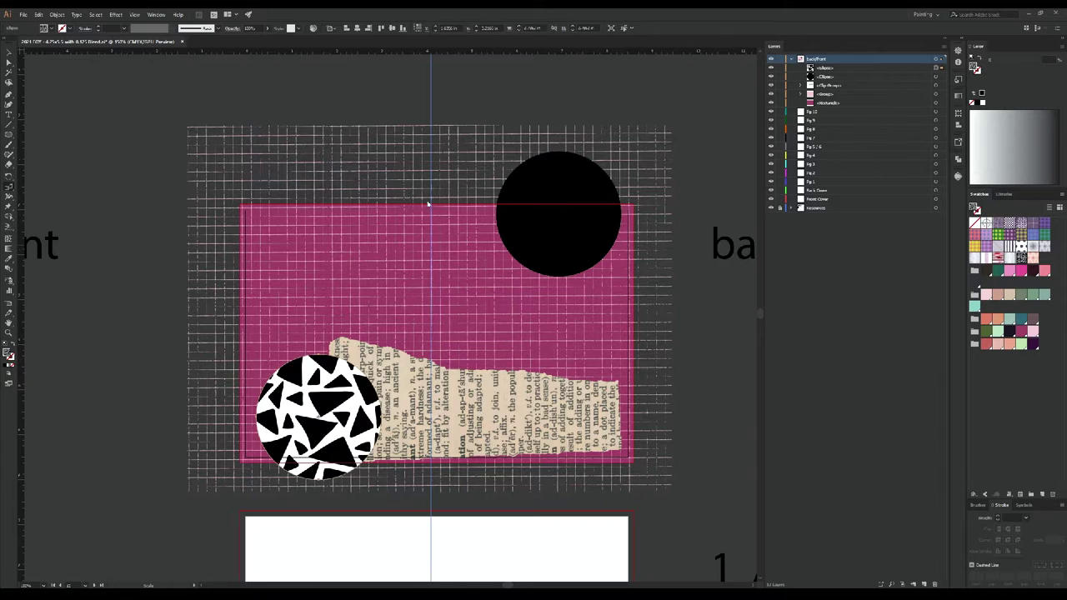
Step: Fill the lower-left circle with the mint-and-navy plaid pattern and send it behind the torn paper
left_click(1011, 260)
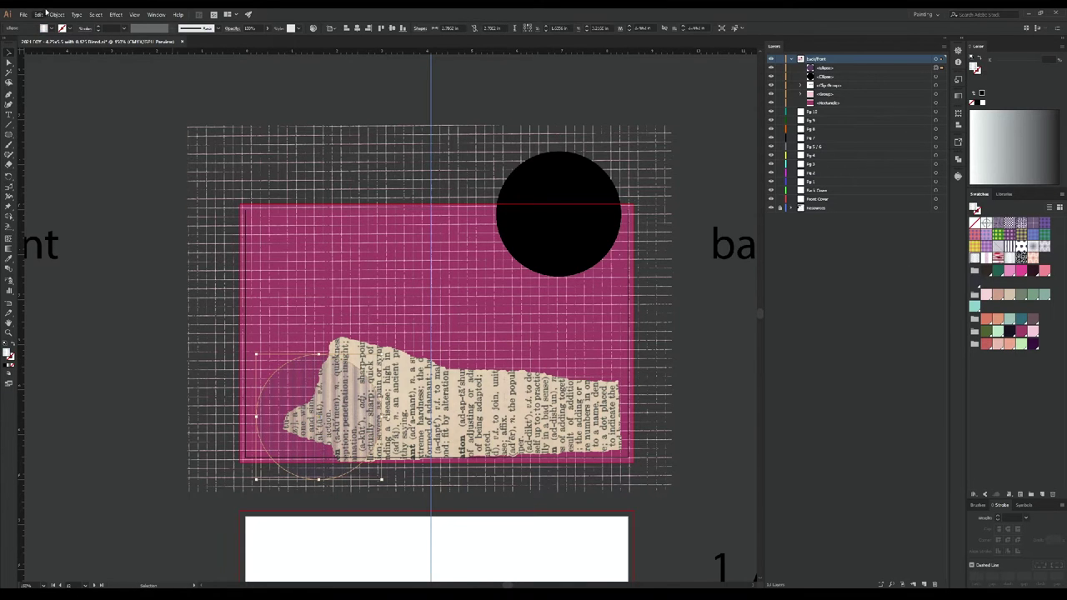
left_click(1009, 332)
left_click(314, 427)
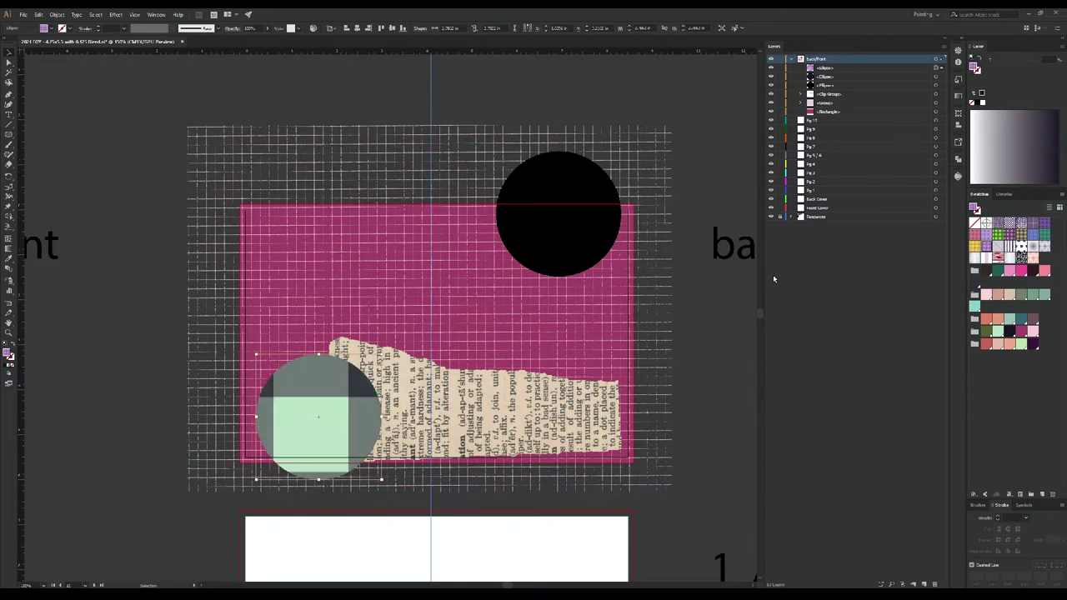
key("ctrl+[")
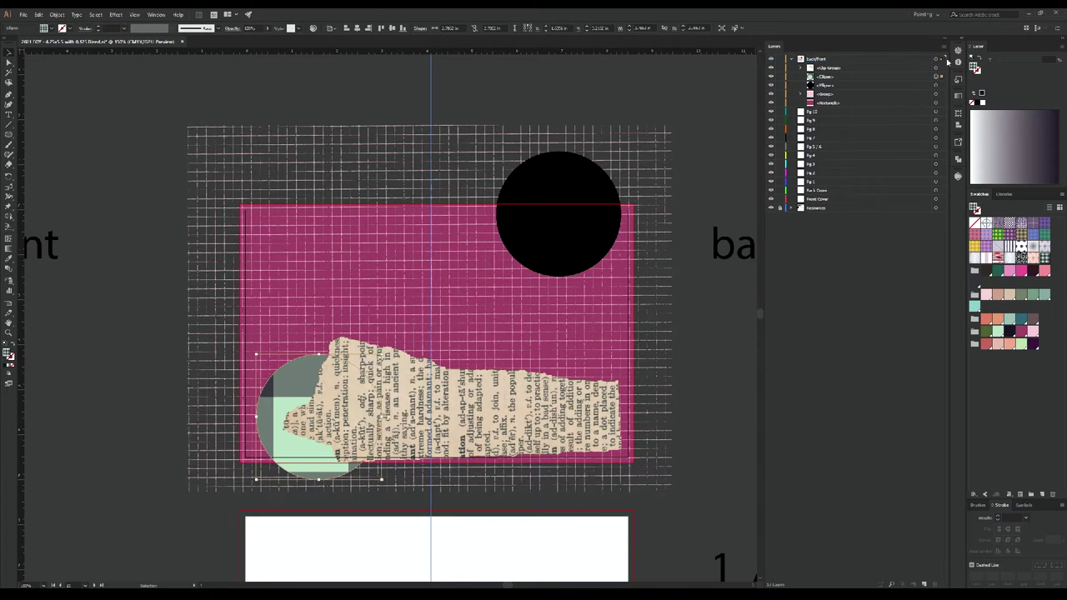
left_click(488, 178)
Step: Try a loopy brush stroke on the card, then undo it
scroll(263, 326, "up", 3)
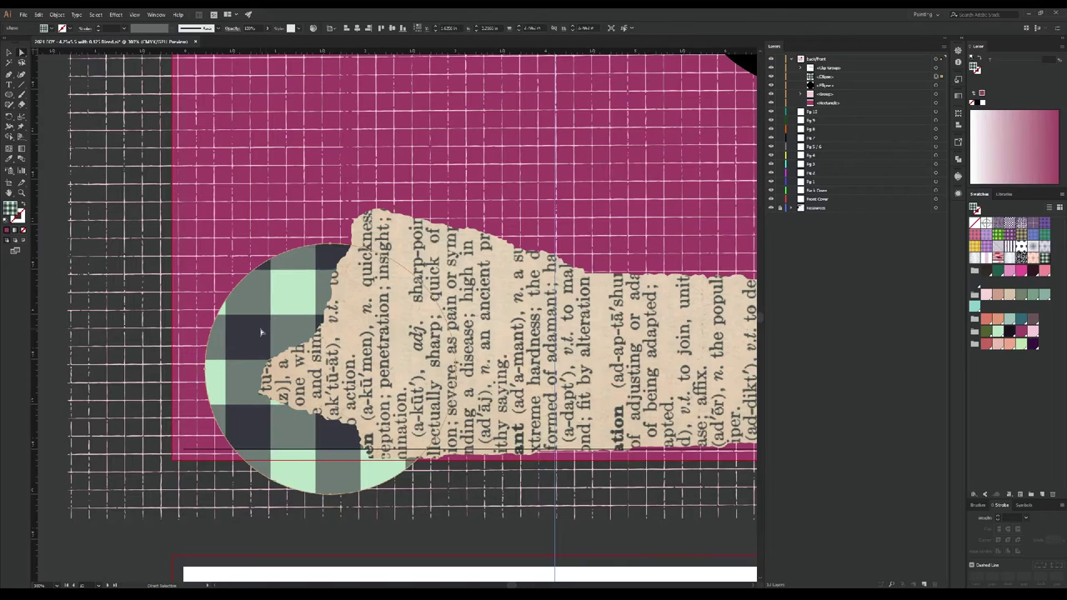
scroll(635, 314, "down", 3)
scroll(635, 315, "down", 2)
scroll(635, 315, "right", 4)
left_click(6, 41)
left_click_drag(346, 425, 427, 393)
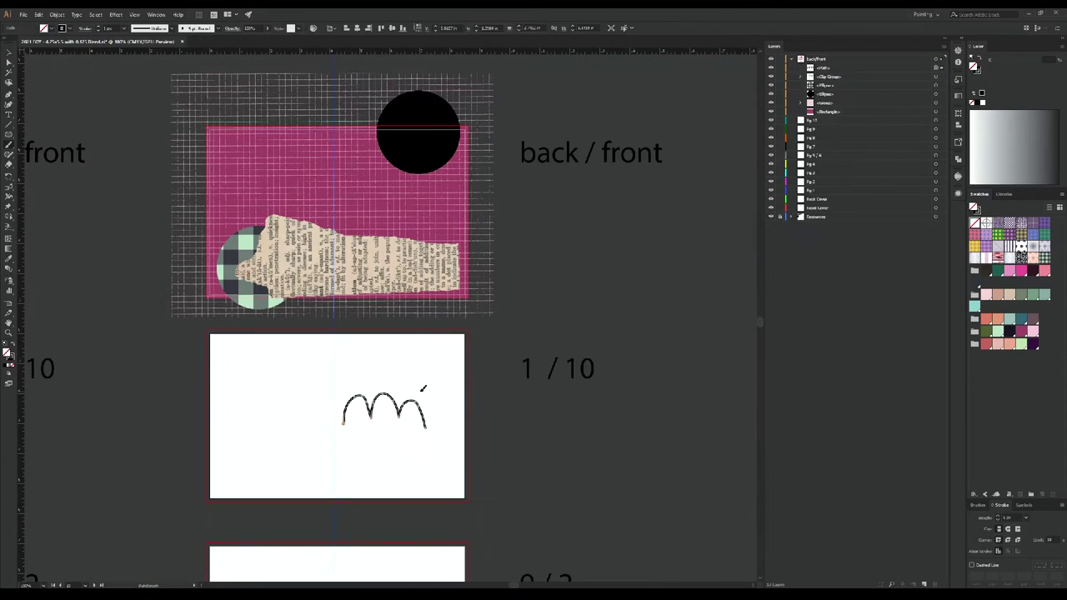
key("ctrl+z")
Step: Test several loopy strokes across the pink postcard and torn paper, undoing each one
left_click_drag(341, 245, 451, 249)
scroll(373, 179, "up", 2)
key("ctrl+z")
mouse_move(298, 317)
left_mouse_down()
mouse_move(452, 286)
mouse_move(499, 321)
left_mouse_up()
key("ctrl+z")
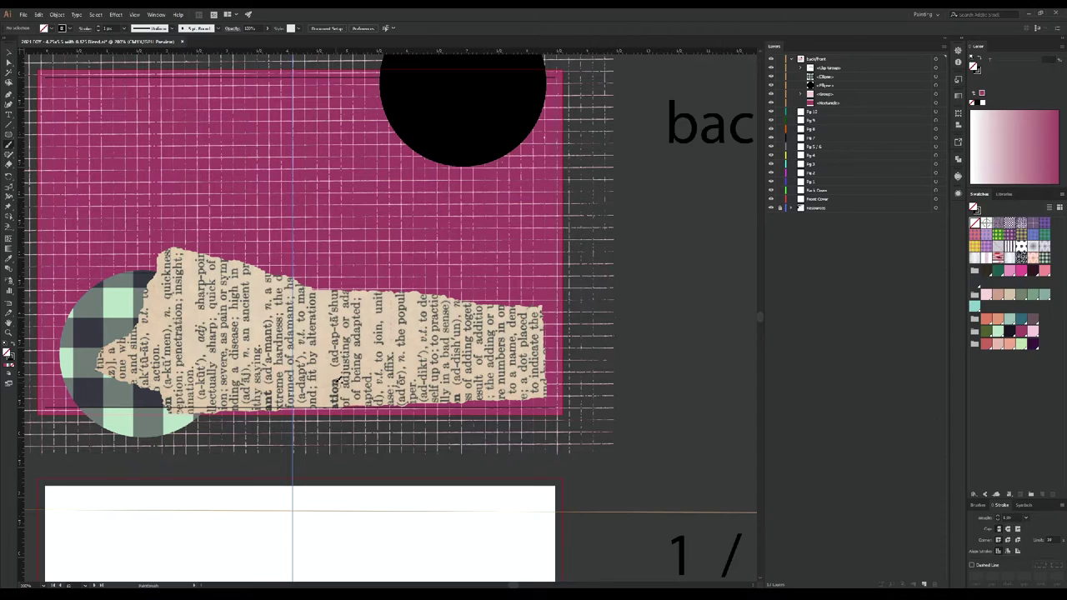
left_click_drag(291, 309, 536, 317)
key("ctrl+z")
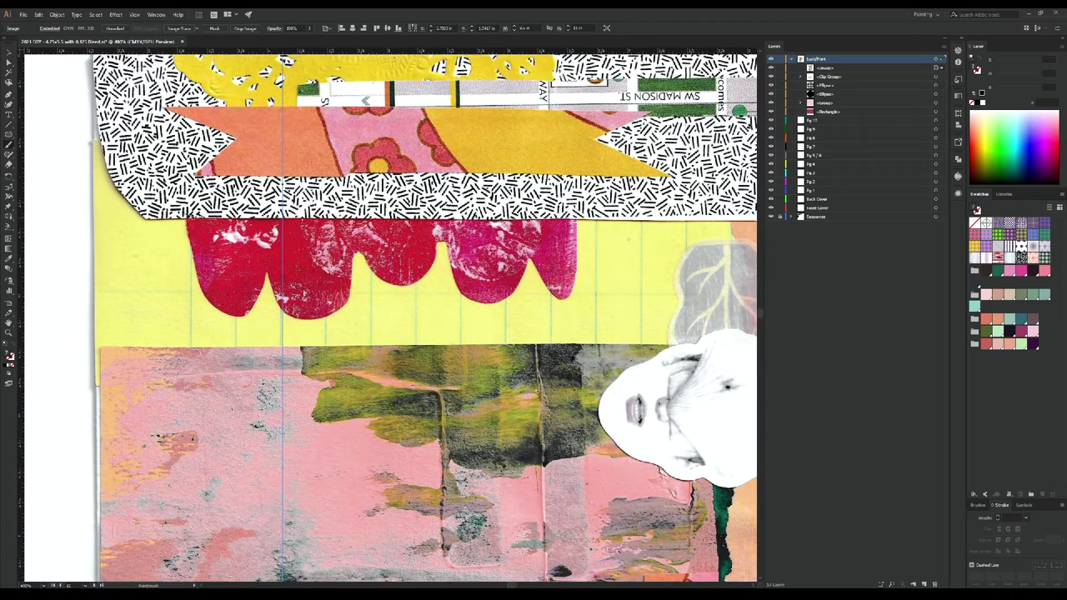
Step: Trace the red scallops' edge, close the outline, enlarge it and send it behind the torn paper
mouse_move(189, 214)
left_mouse_down()
mouse_move(369, 279)
mouse_move(584, 267)
mouse_move(584, 218)
left_mouse_up()
key("minus")
key("ctrl+j")
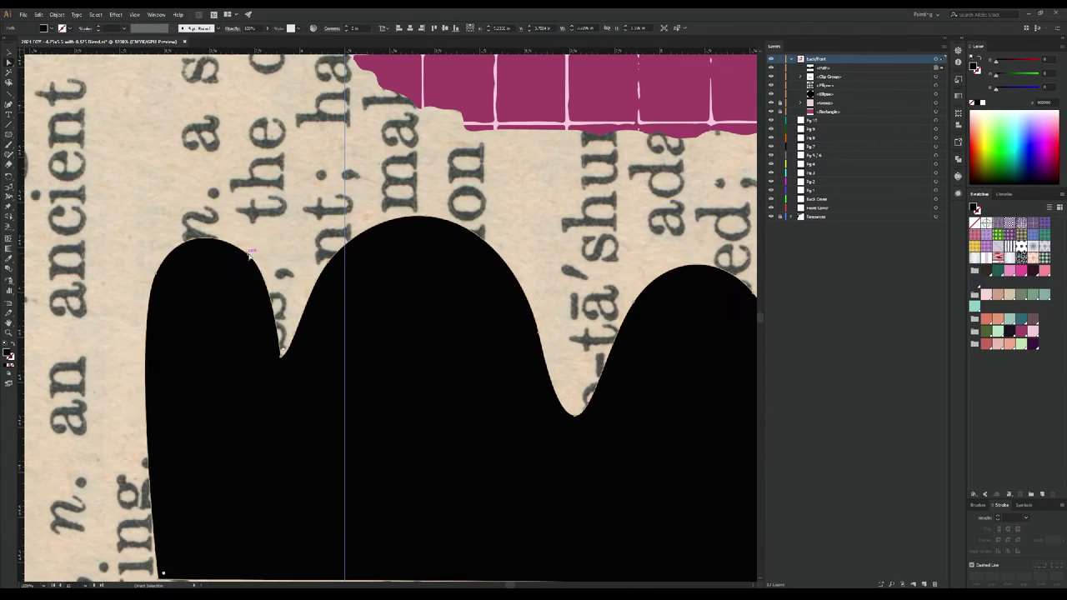
key("v")
key("ctrl+minus")
key("ctrl+minus")
left_click_drag(584, 321, 634, 333)
key("ctrl+bracketleft")
key("ctrl+bracketleft")
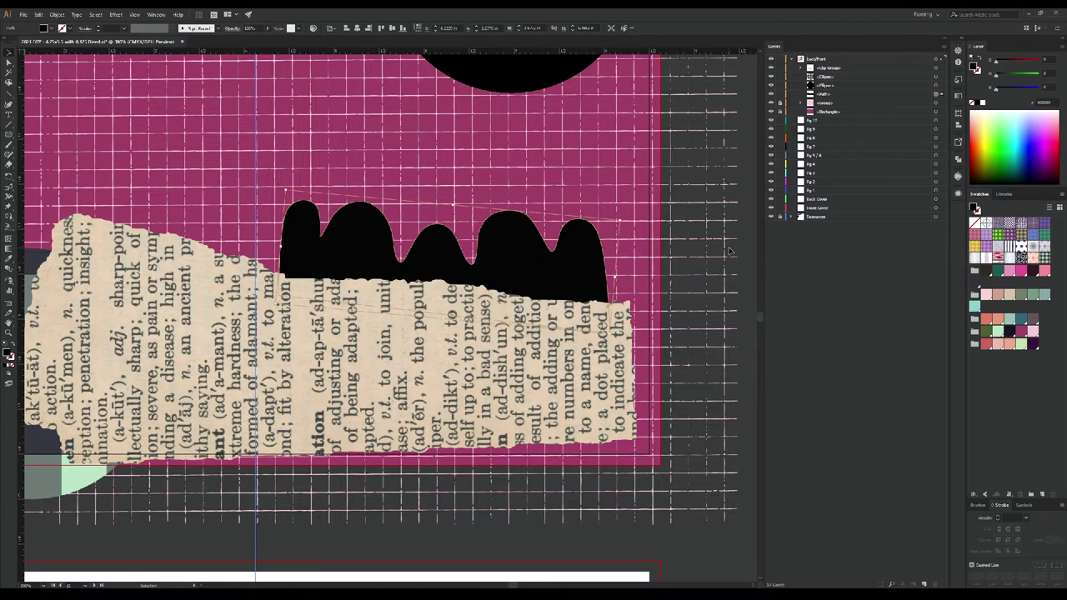
Step: Fill the scallop shape mint after briefly comparing a black fill
key("ctrl+minus")
left_click(1000, 332)
left_click(1034, 333)
key("ctrl+z")
key("ctrl+alt+bracketright")
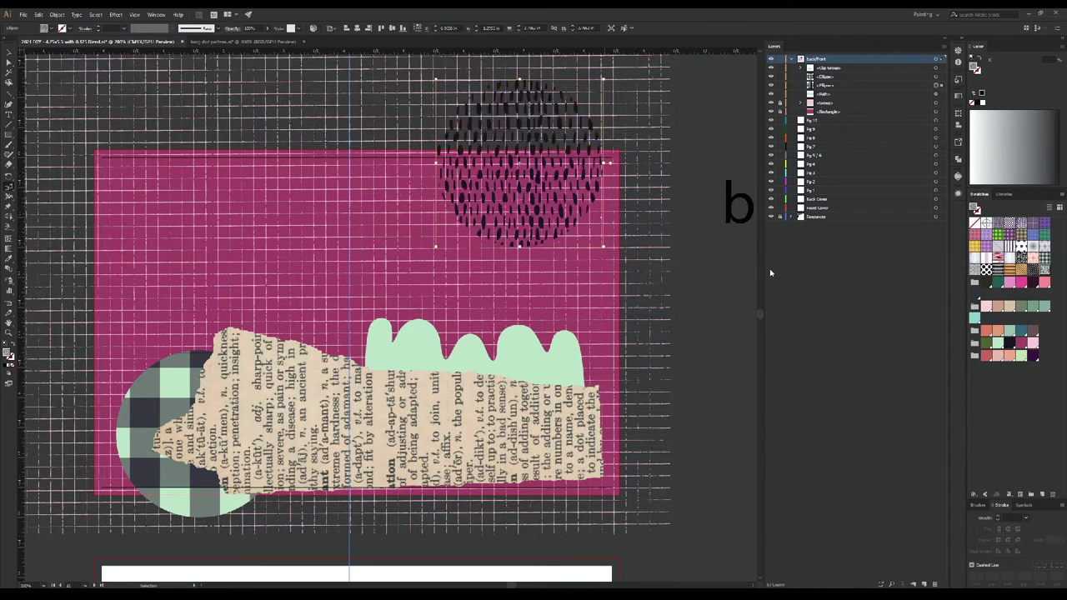
Step: Clip the text image to the black torn shape and move the torn text triangle to the card's top
key("s")
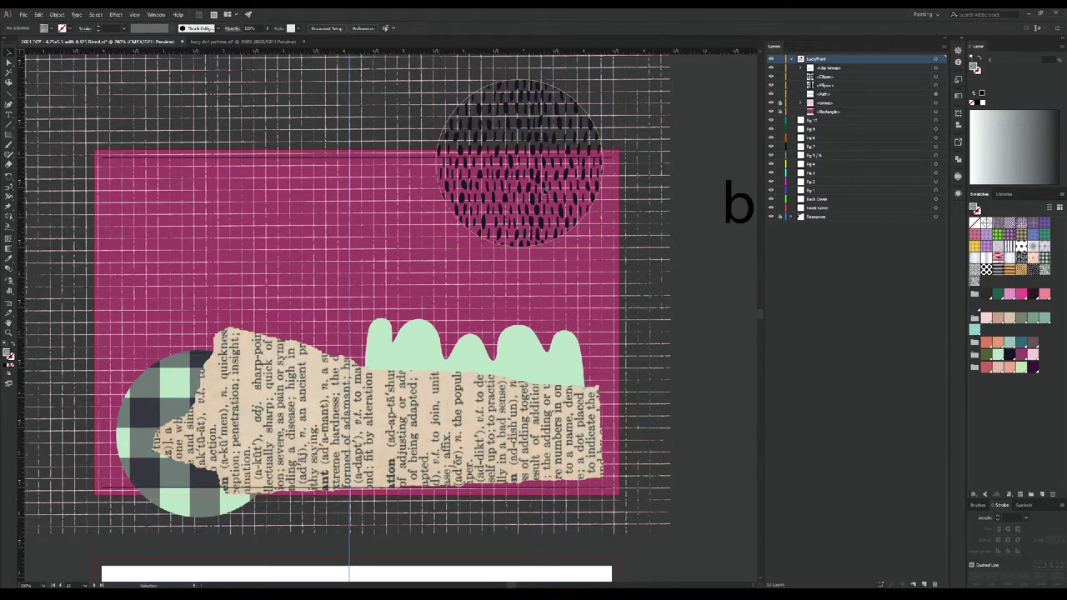
scroll(212, 248, "down", 5)
scroll(212, 248, "up", 5)
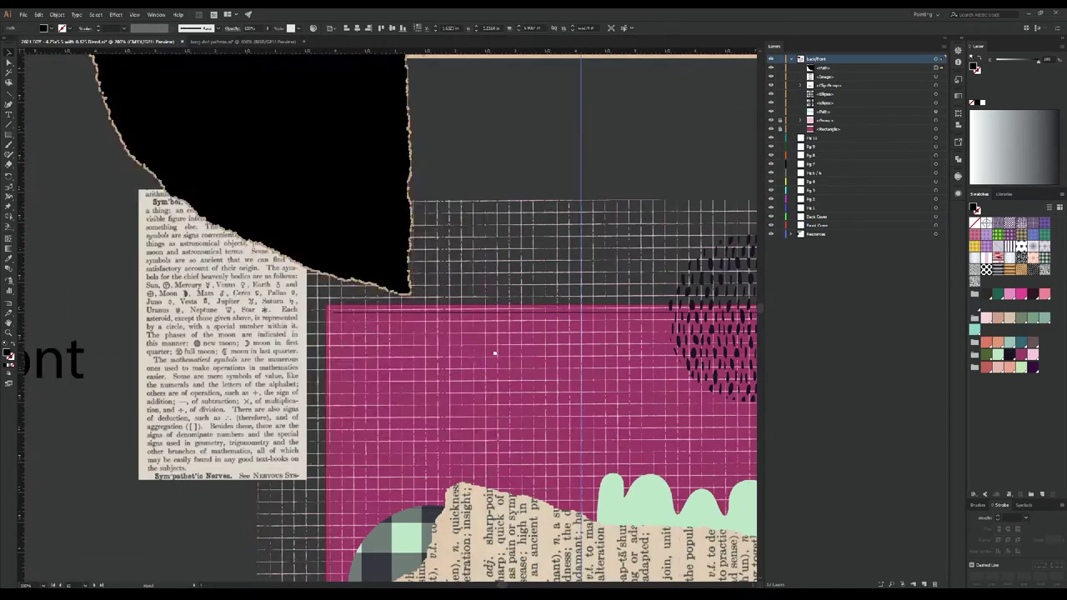
left_click_drag(357, 309, 296, 325)
key("ctrl+7")
scroll(611, 318, "right", 5)
left_click_drag(611, 317, 570, 335)
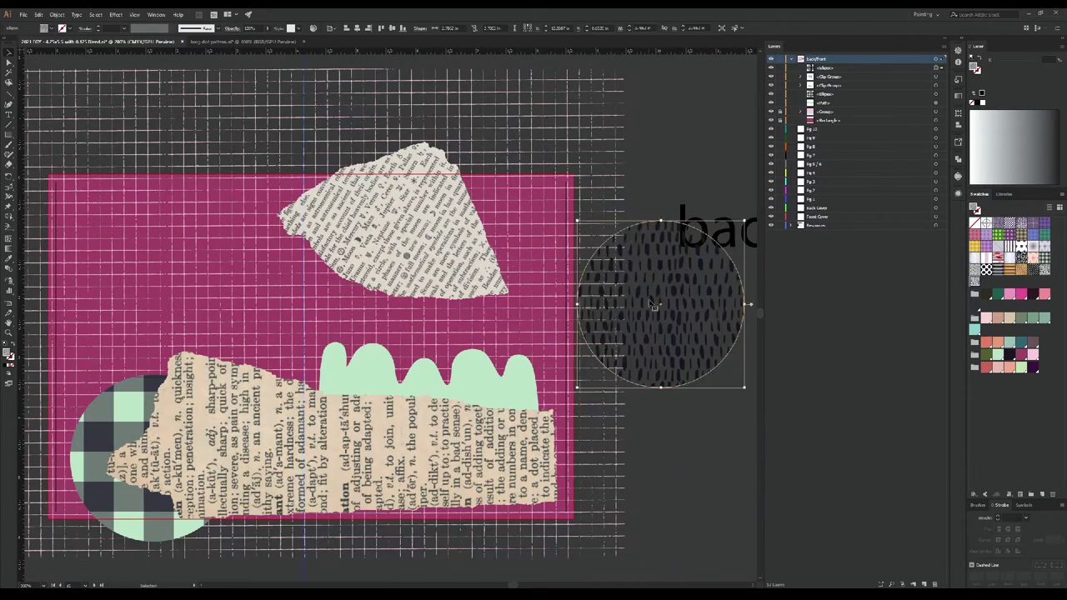
left_click_drag(290, 179, 200, 191)
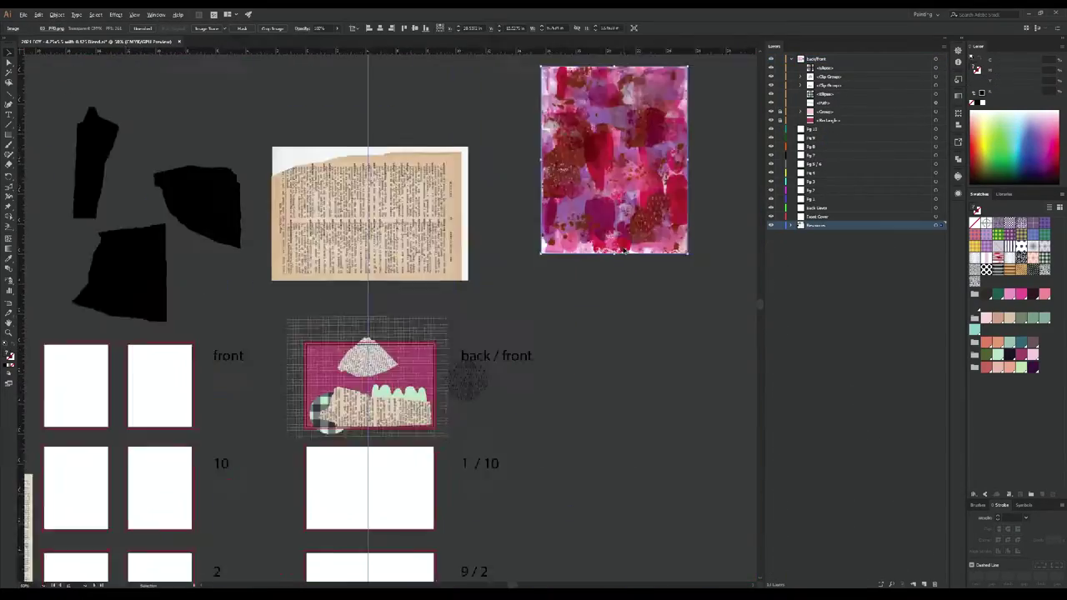
Step: Mask a pink texture with a torn shape, then flip and rotate the pink piece about 90°
key("ctrl+equal")
key("ctrl+v")
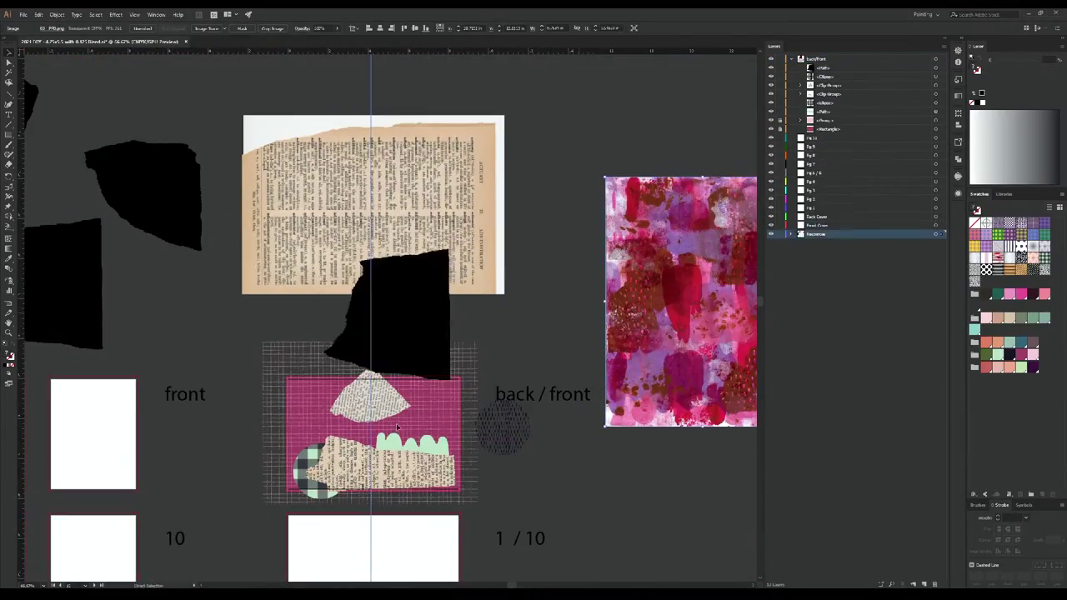
key("ctrl+equal")
left_click_drag(411, 388, 388, 407)
key("ctrl+7")
key("ctrl+equal")
left_click_drag(455, 345, 492, 487)
left_click_drag(367, 416, 476, 407)
key("ctrl+equal")
left_click_drag(408, 286, 652, 207)
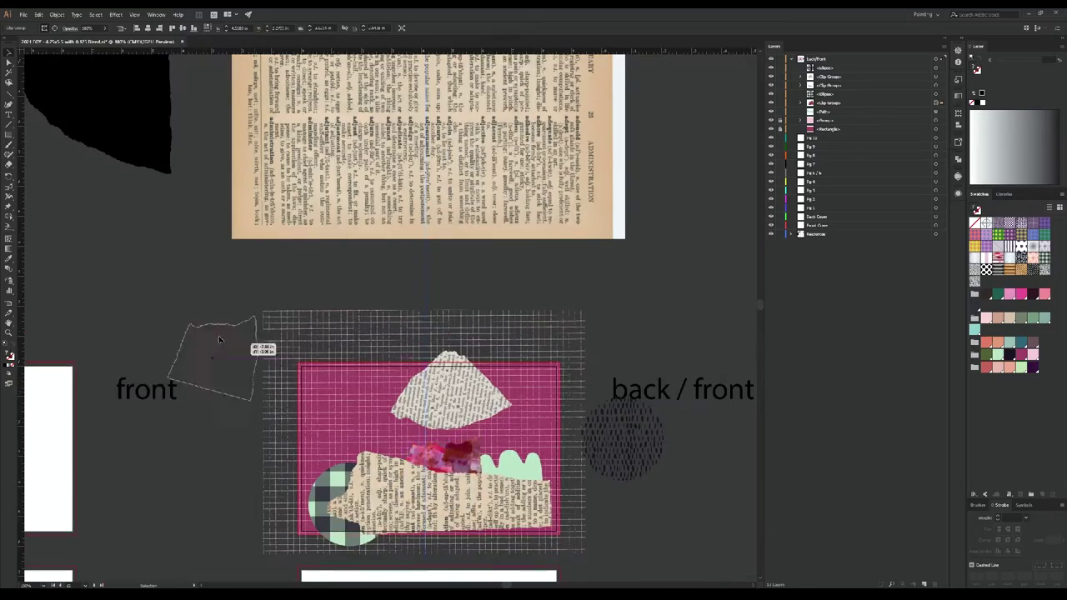
Step: Straighten and enlarge the unclipped pink image and paste a black torn shape onto it
left_click(829, 112)
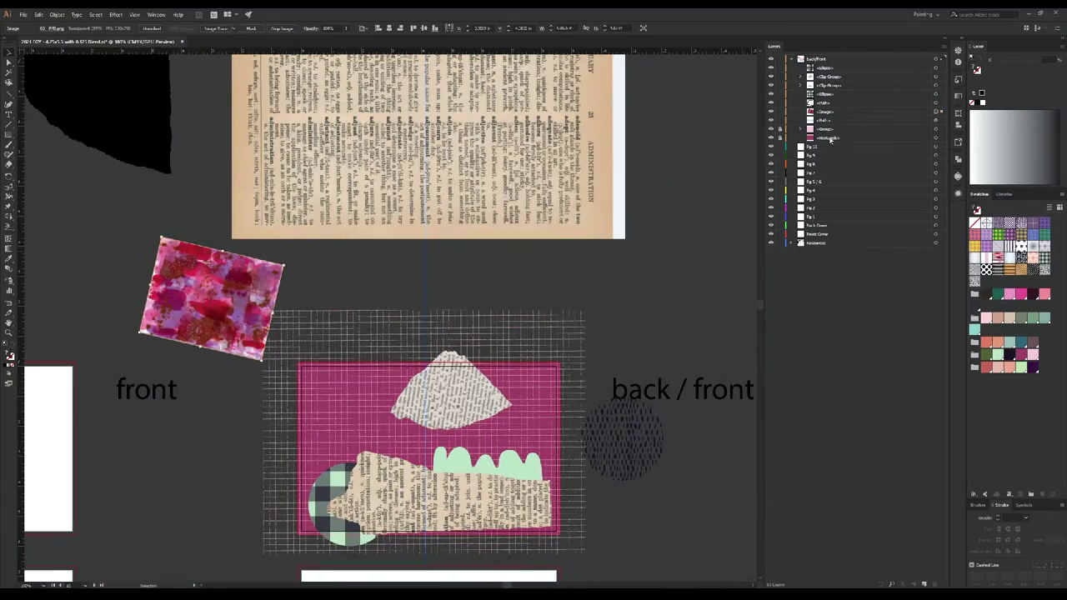
left_click_drag(265, 364, 498, 414)
key("ctrl+v")
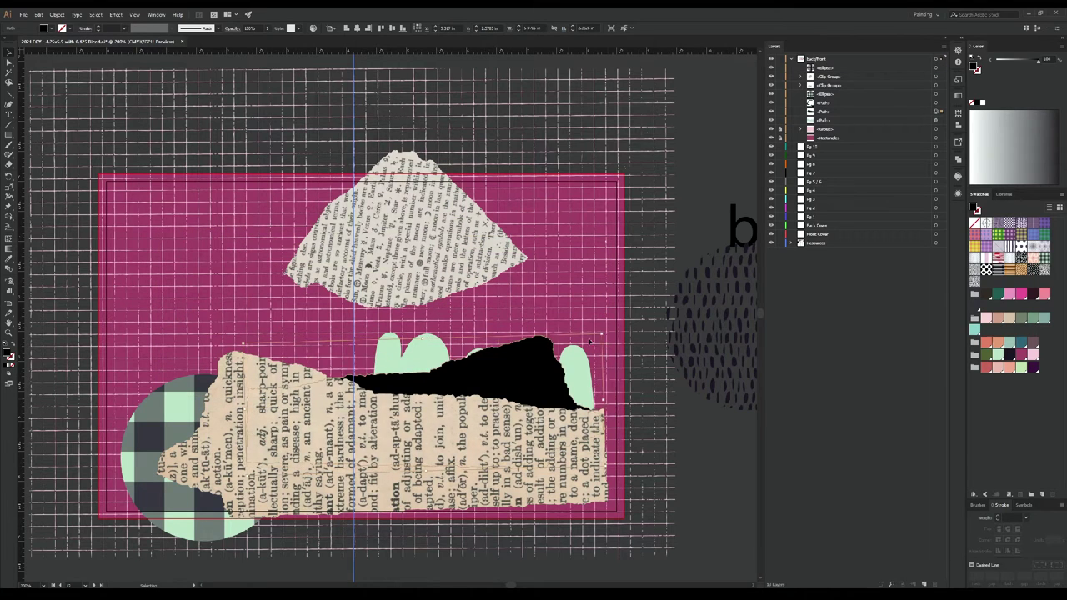
Step: Stretch the pasted torn shape into a long strip and turn its black texture dark navy
left_click_drag(588, 342, 650, 475)
left_click(1011, 318)
left_click(1010, 354)
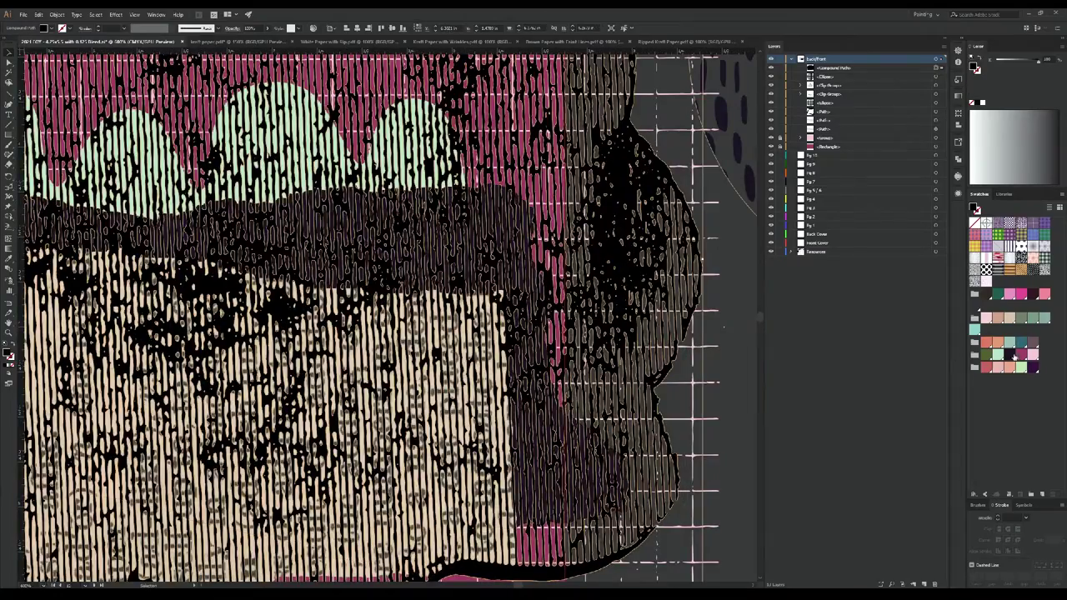
left_click(1014, 356)
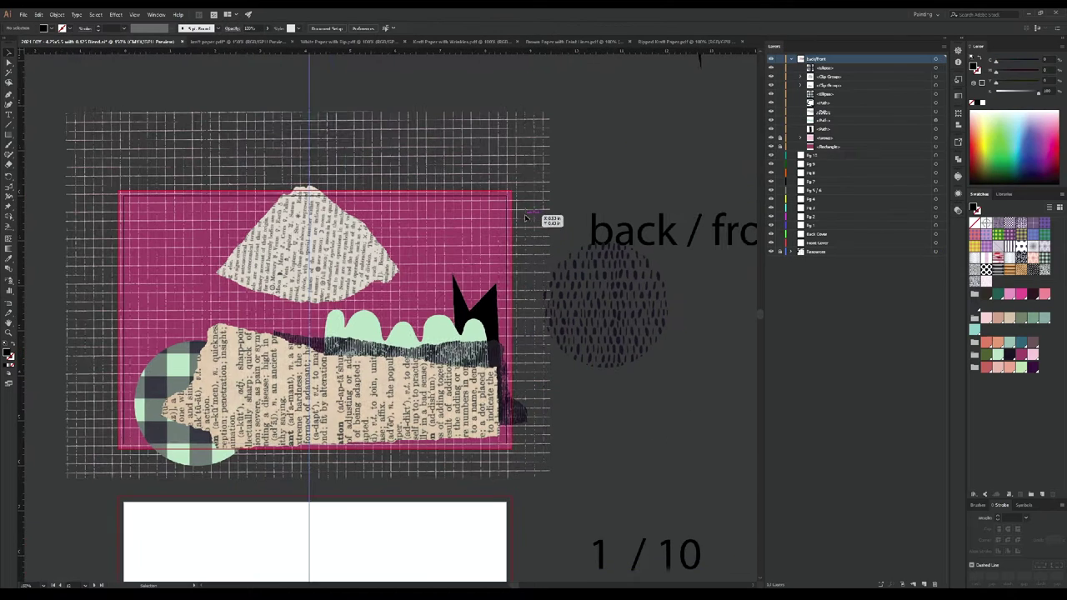
Step: Draw a rectangle behind the paper triangle and try green and pink fills on the spiky shape, reverting the pink
left_click_drag(495, 242, 406, 250)
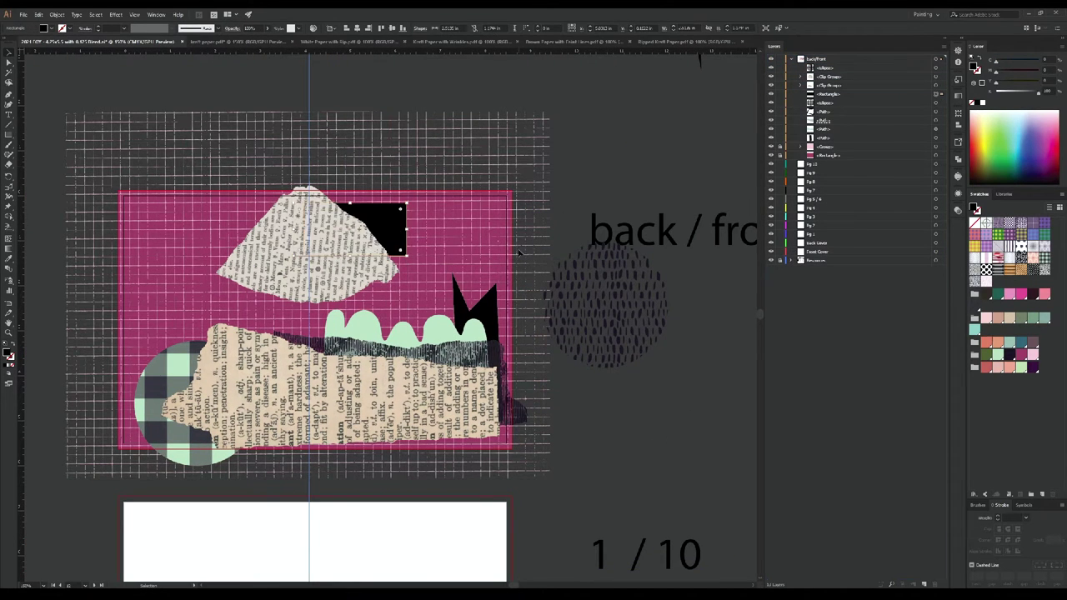
left_click_drag(350, 229, 383, 225)
left_click(986, 354)
left_click(998, 367)
left_click(708, 366)
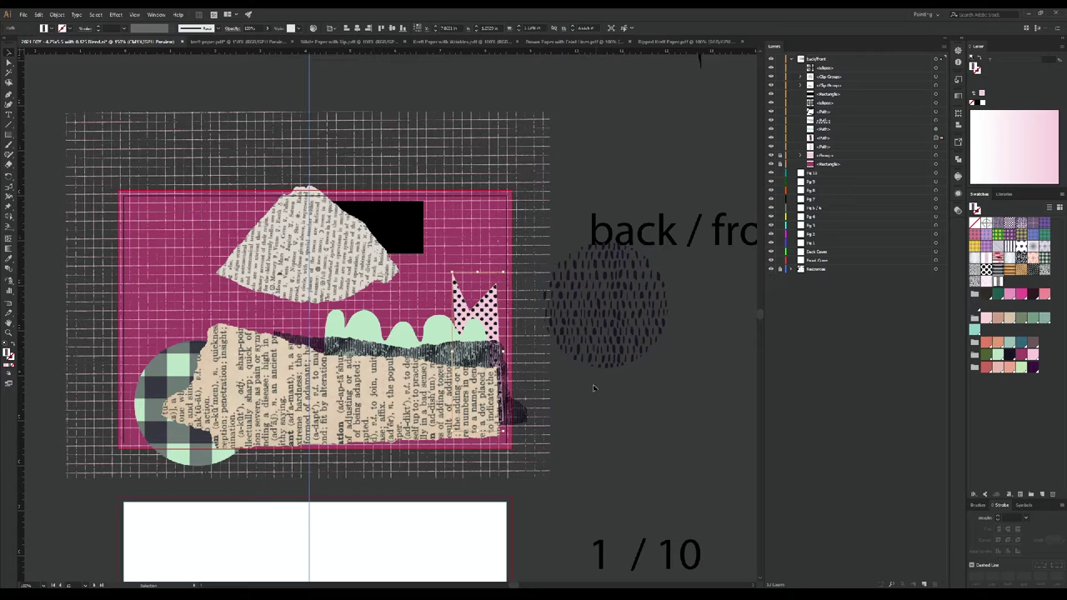
key("ctrl+z")
key("ctrl+z")
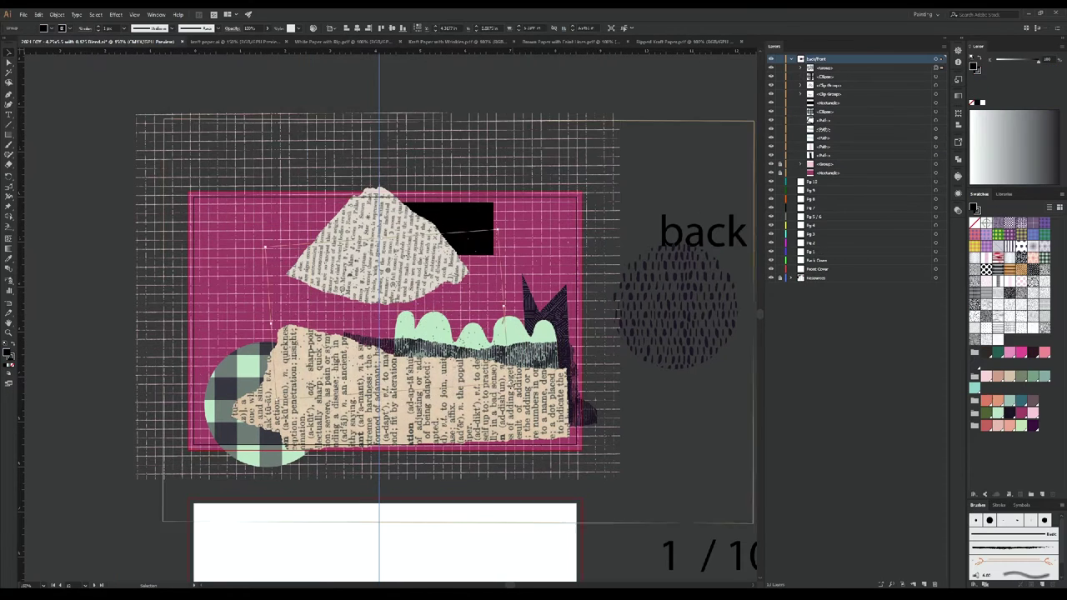
Step: Move the speckle-dot artwork and set the black rectangle's fill to None
scroll(479, 314, "up", 3)
left_click_drag(439, 339, 486, 321)
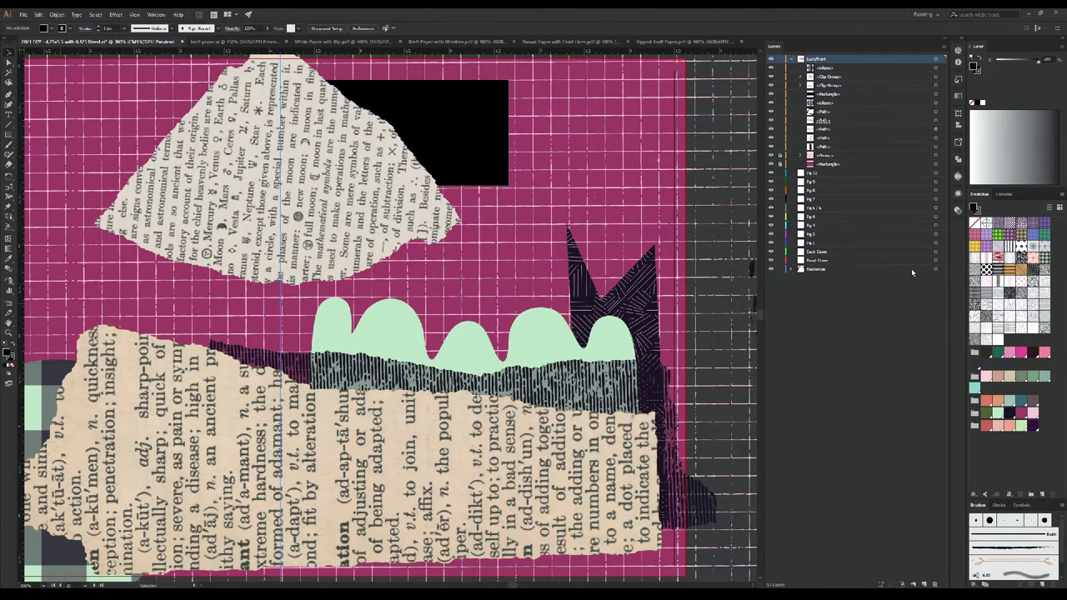
scroll(500, 250, "down", 5)
scroll(567, 189, "up", 4)
left_click(500, 163)
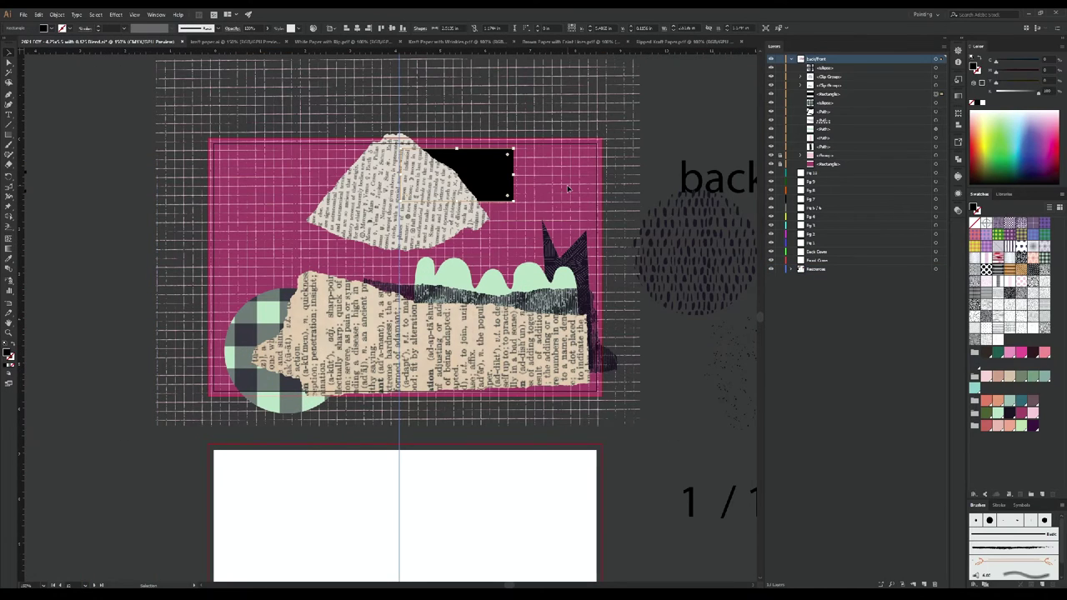
left_click(1022, 328)
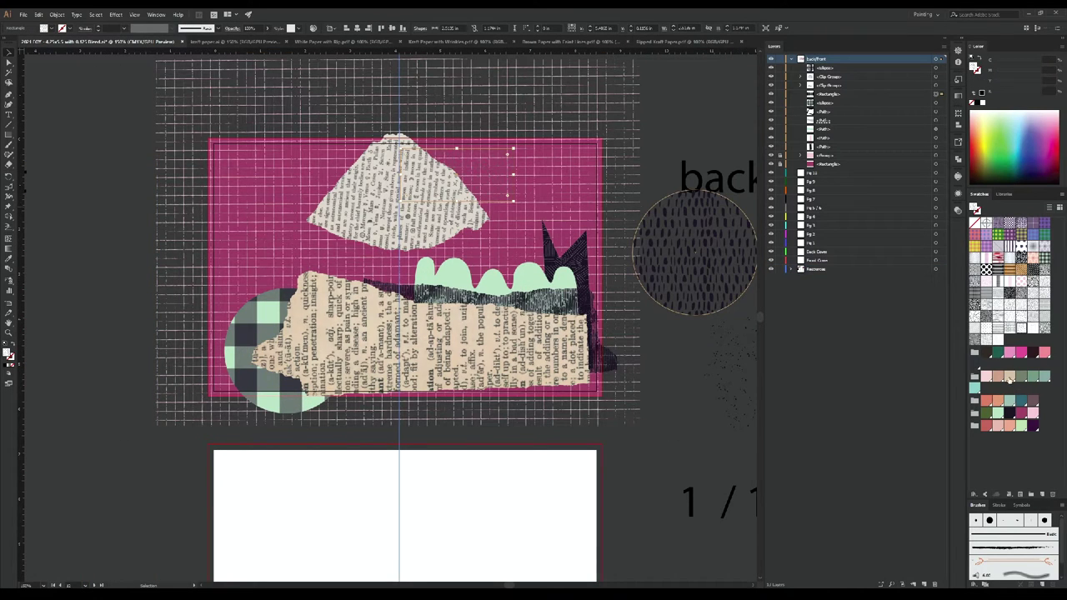
Step: Fill the rectangle olive green and try a pale pink outline with adjusted weight
left_click(998, 412)
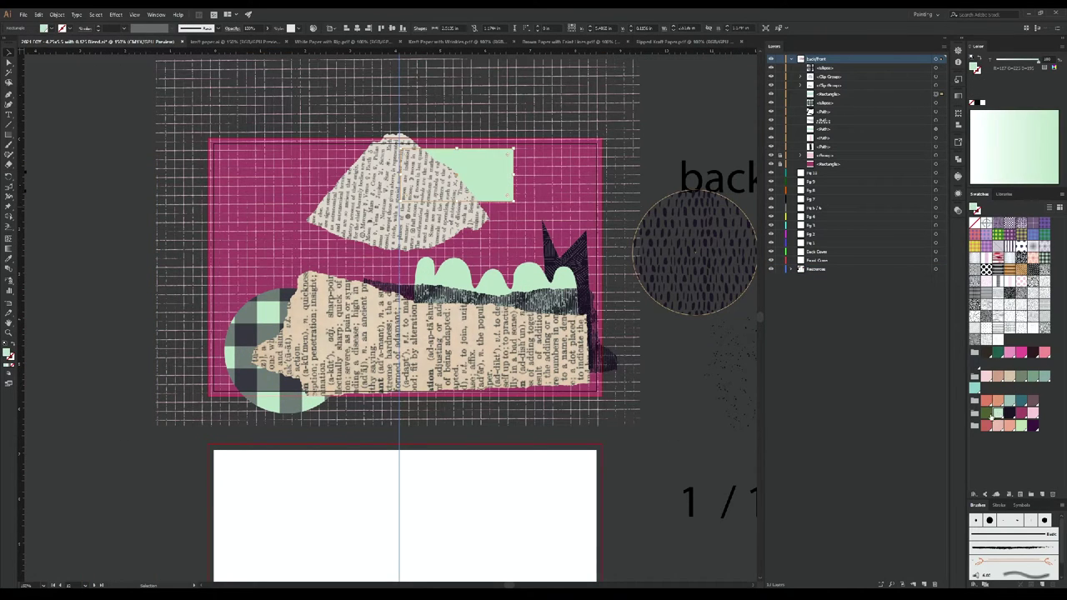
left_click(985, 412)
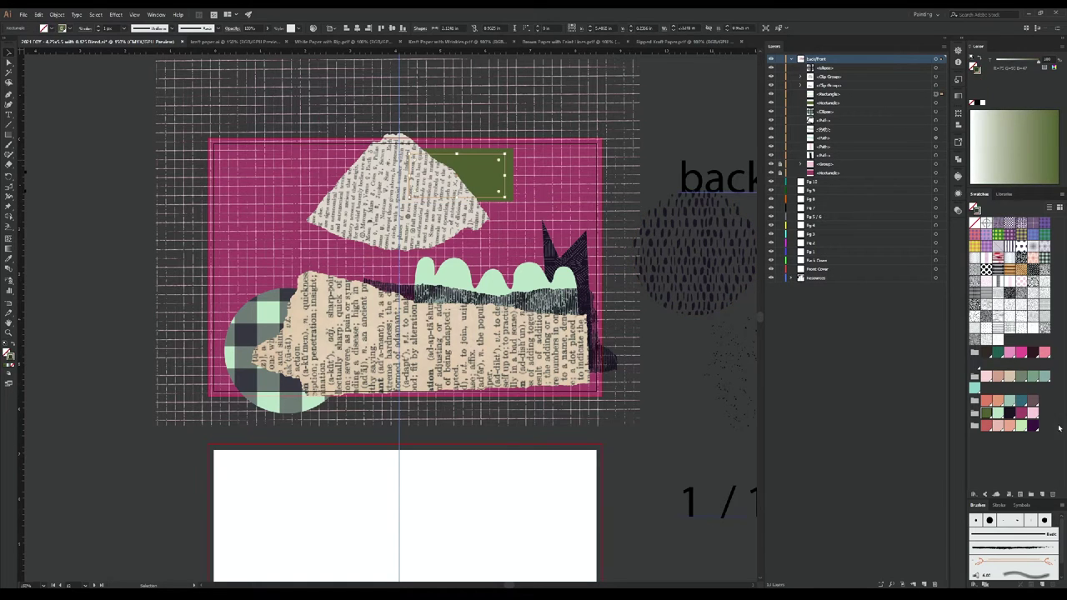
key("x")
left_click(1001, 506)
left_click(974, 517)
scroll(493, 171, "up", 2)
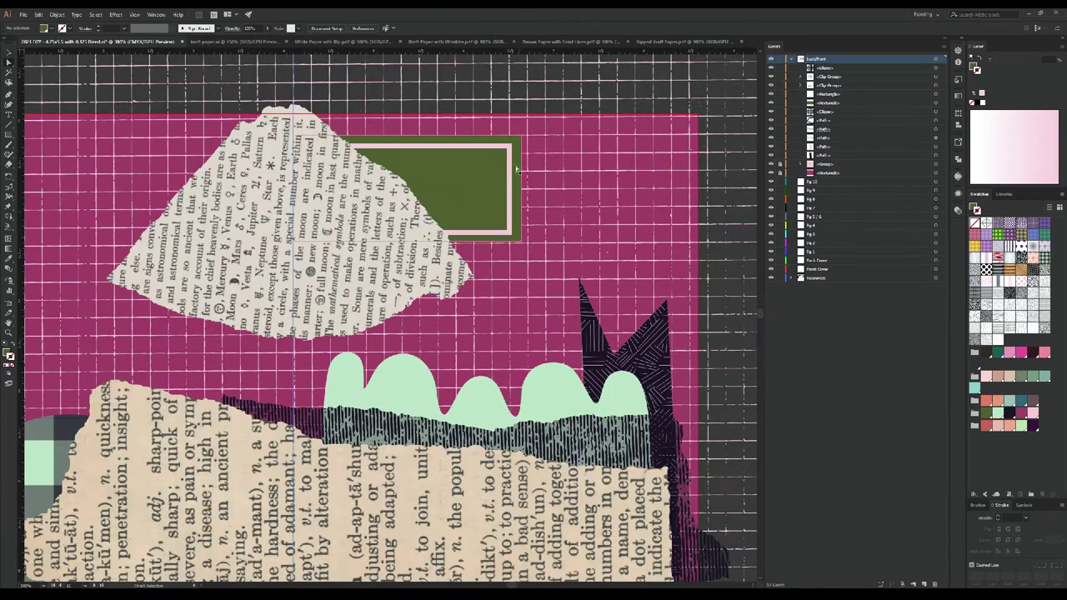
scroll(502, 164, "down", 2)
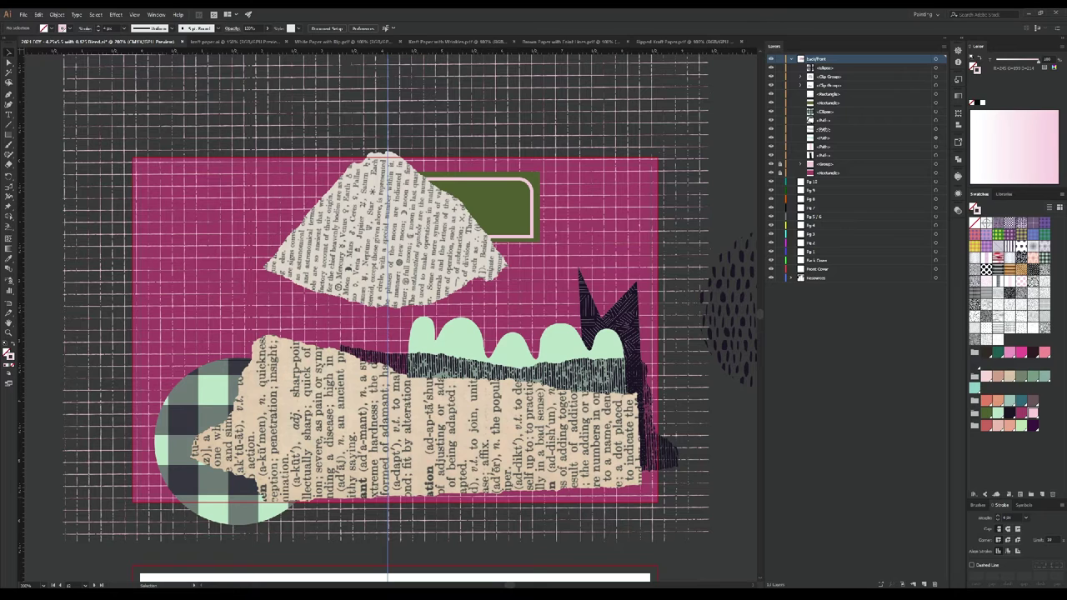
scroll(541, 178, "up", 2)
Step: Chamfer the olive rectangle's right corners into a tag shape by moving anchor points
key("slash")
key("a")
mouse_move(547, 157)
left_mouse_down()
mouse_move(512, 196)
mouse_move(548, 196)
left_mouse_up()
left_click_drag(548, 436, 533, 418)
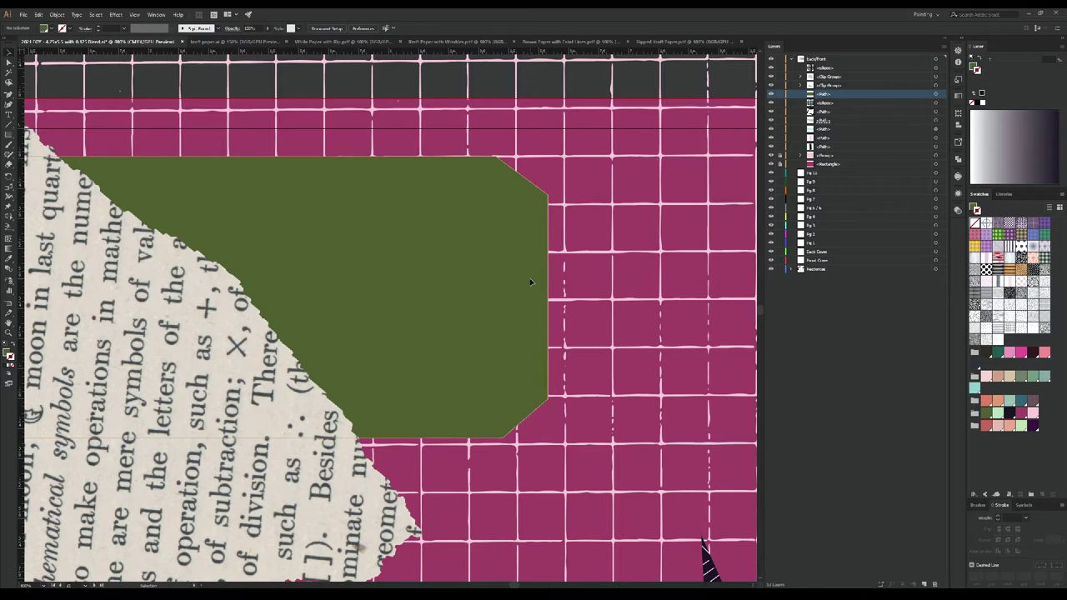
left_click(502, 440)
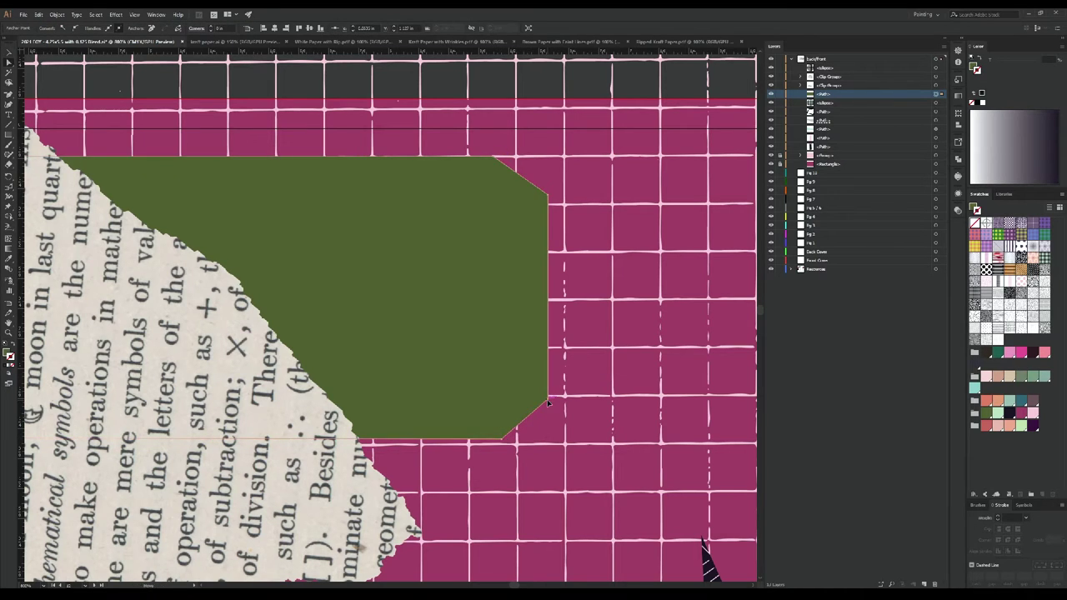
left_click_drag(548, 403, 548, 404)
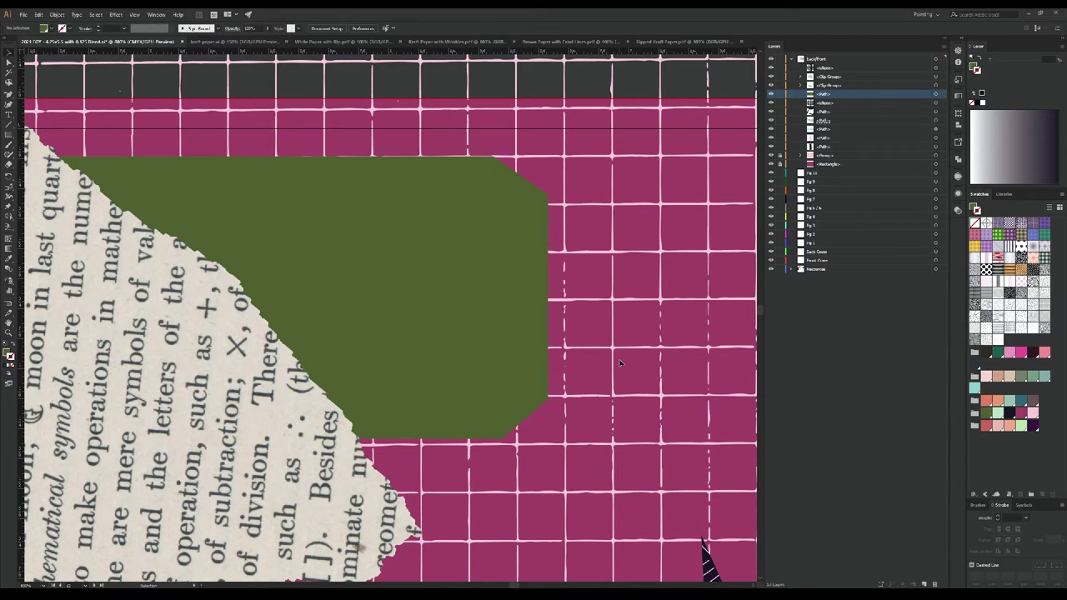
key("v")
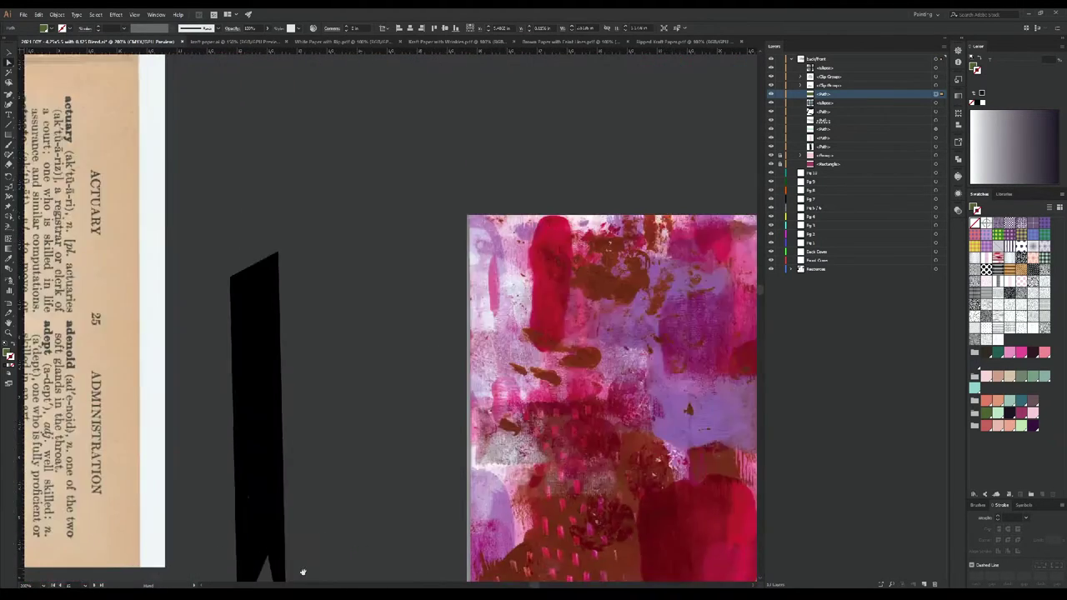
Step: Rotate the olive tag diagonally and shift it left, reverting a trial pink fill
scroll(383, 317, "down", 5)
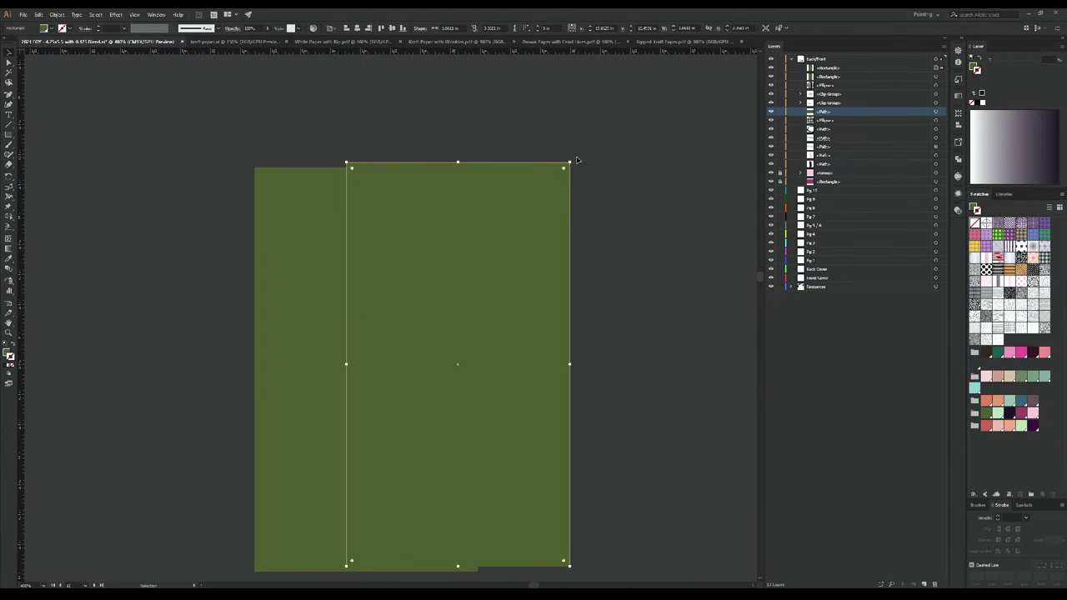
left_click_drag(572, 162, 408, 337)
left_click_drag(396, 280, 332, 256)
left_click(547, 301)
left_click(466, 316)
left_click(1011, 352)
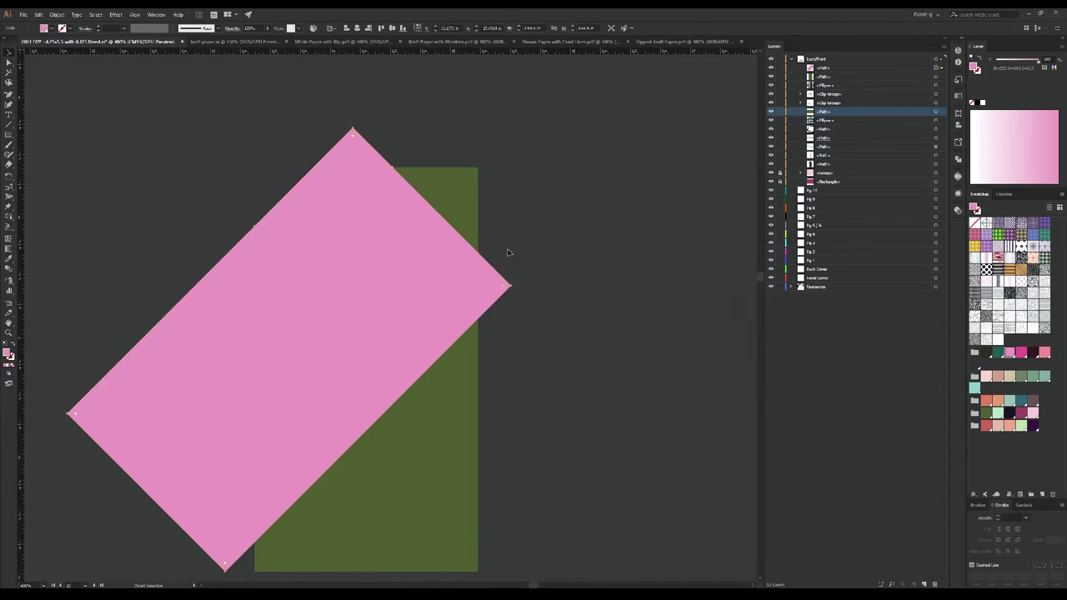
key("ctrl+z")
key("ctrl+z")
key("ctrl+z")
Step: Rotate and shrink the tag behind the paper scrap and paste a copy in front
key("ctrl+1")
left_click(489, 310)
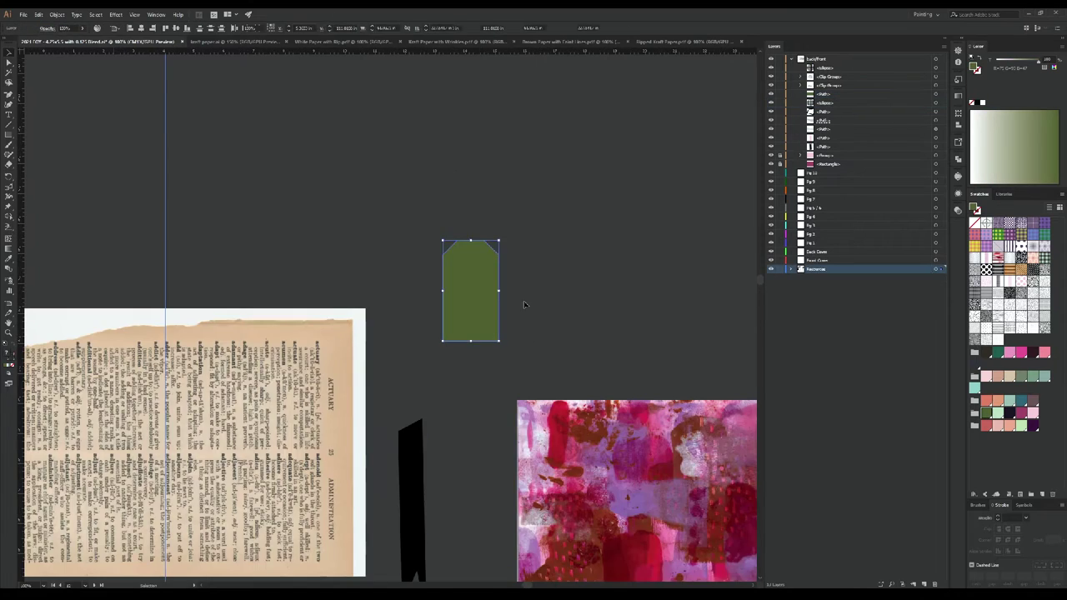
key("ctrl+plus")
key("ctrl+plus")
key("ctrl+plus")
left_click_drag(473, 161, 410, 361)
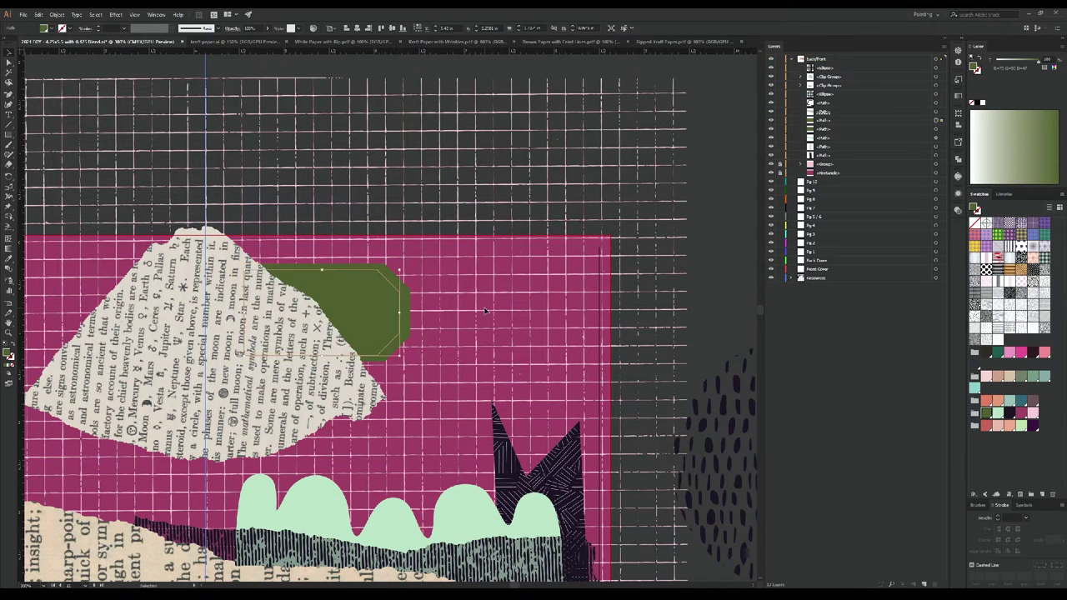
key("ctrl+c")
key("ctrl+f")
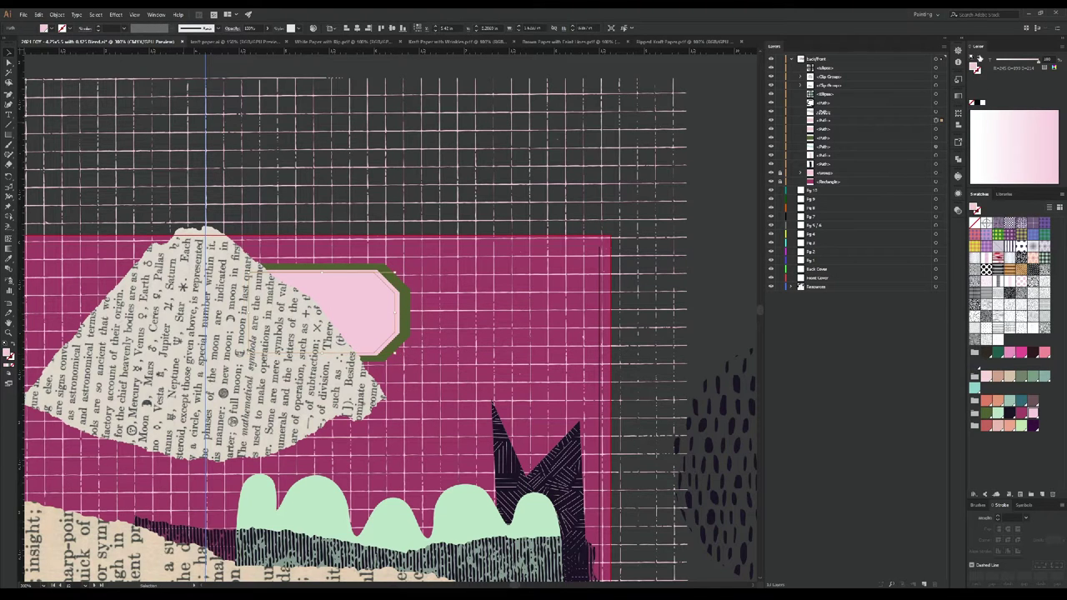
Step: Paste another tag copy, sample the cream paper colour with the Eyedropper, and fill it light pink
left_click(986, 73)
key("ctrl+v")
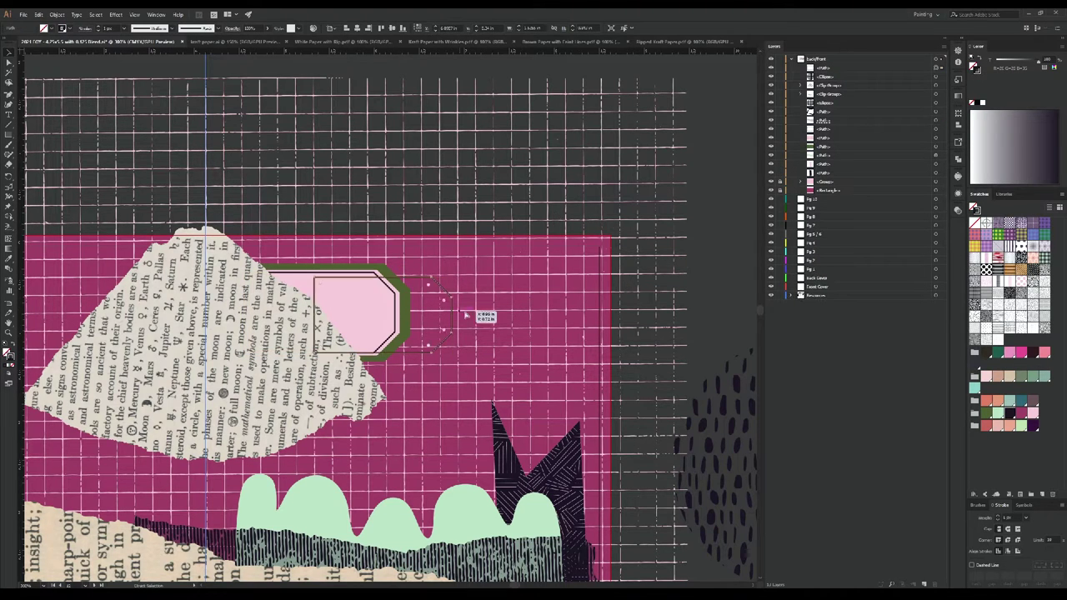
key("ctrl+shift+a")
key("ctrl+equal")
key("ctrl+equal")
key("ctrl+equal")
key("ctrl+equal")
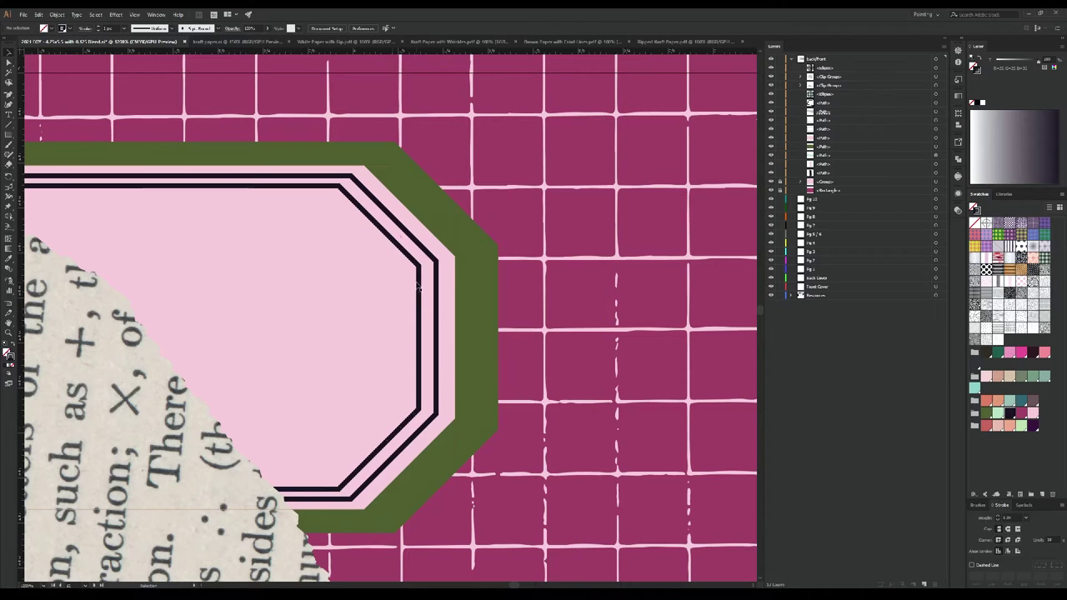
left_click(355, 325)
key("ctrl+minus")
key("ctrl+minus")
key("ctrl+minus")
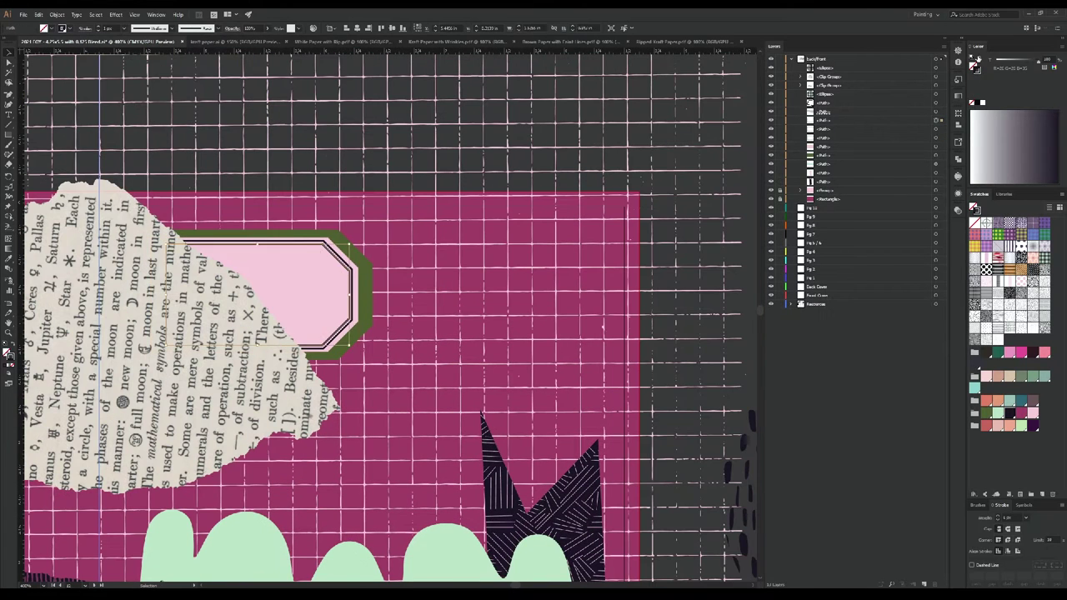
key("i")
left_click(205, 274)
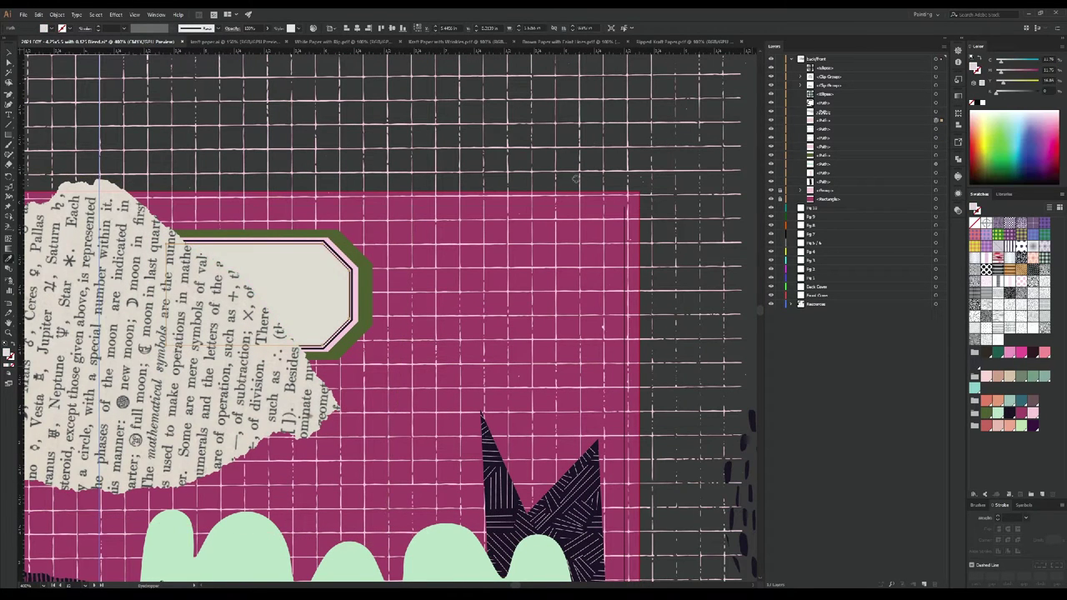
key("ctrl+equal")
left_click(1034, 412)
Step: Fill the torn shape over the upper scrap with pink gingham
key("ctrl+minus")
key("ctrl+minus")
key("ctrl+minus")
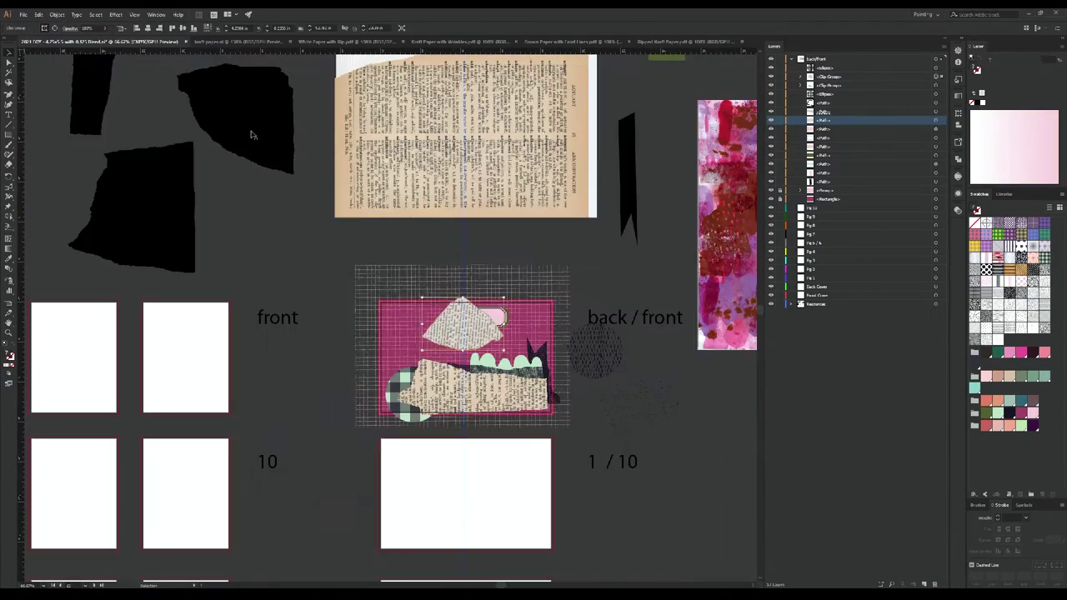
key("ctrl+equal")
key("ctrl+z")
key("ctrl+z")
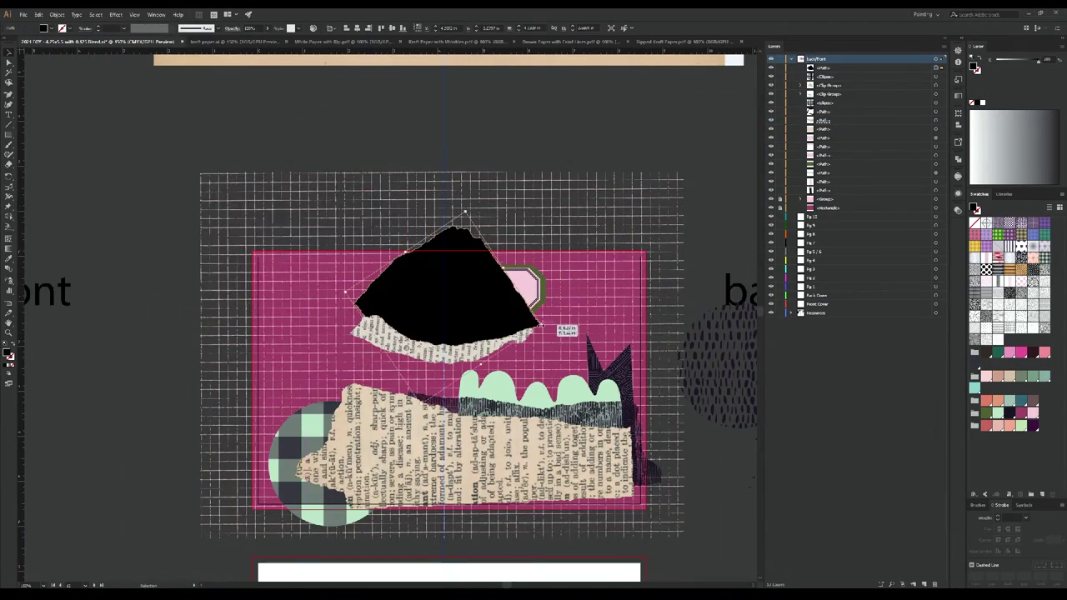
key("ctrl+equal")
key("ctrl+z")
key("ctrl+z")
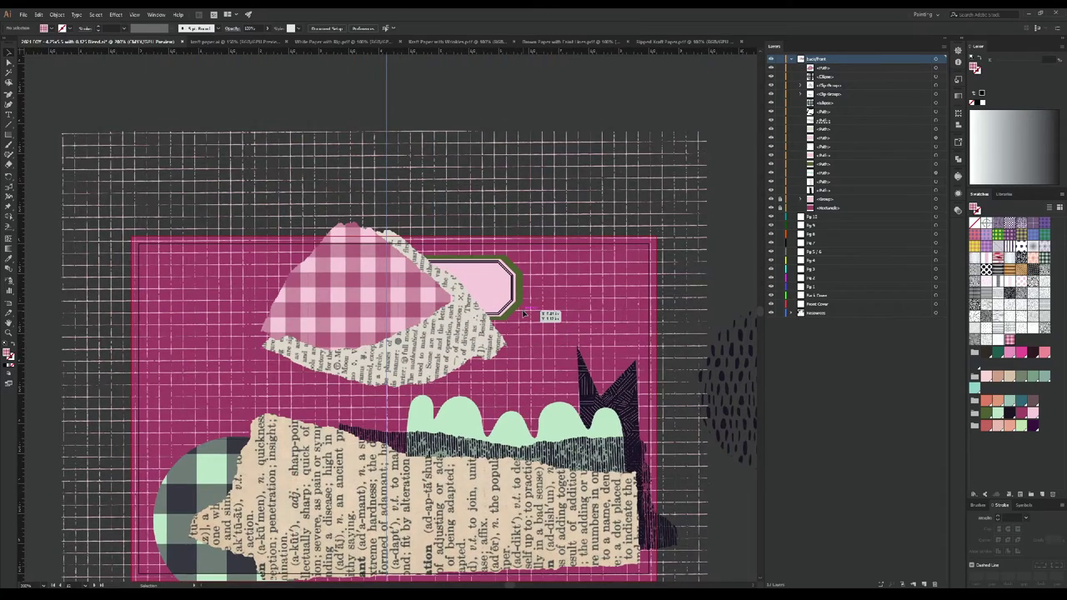
scroll(524, 313, "down", 2)
scroll(334, 250, "right", 1)
Step: Add an olive rounded rectangle on the lower scrap and a sage circle sent behind the pink tag
key("ctrl+shift+z")
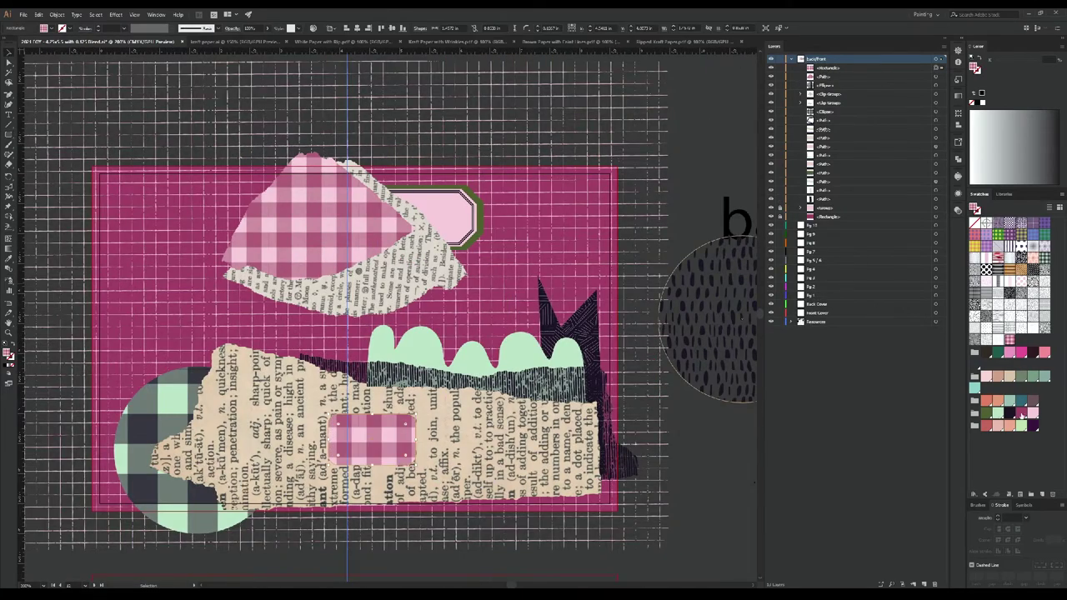
key("ctrl+shift+z")
key("ctrl+equal")
key("ctrl+minus")
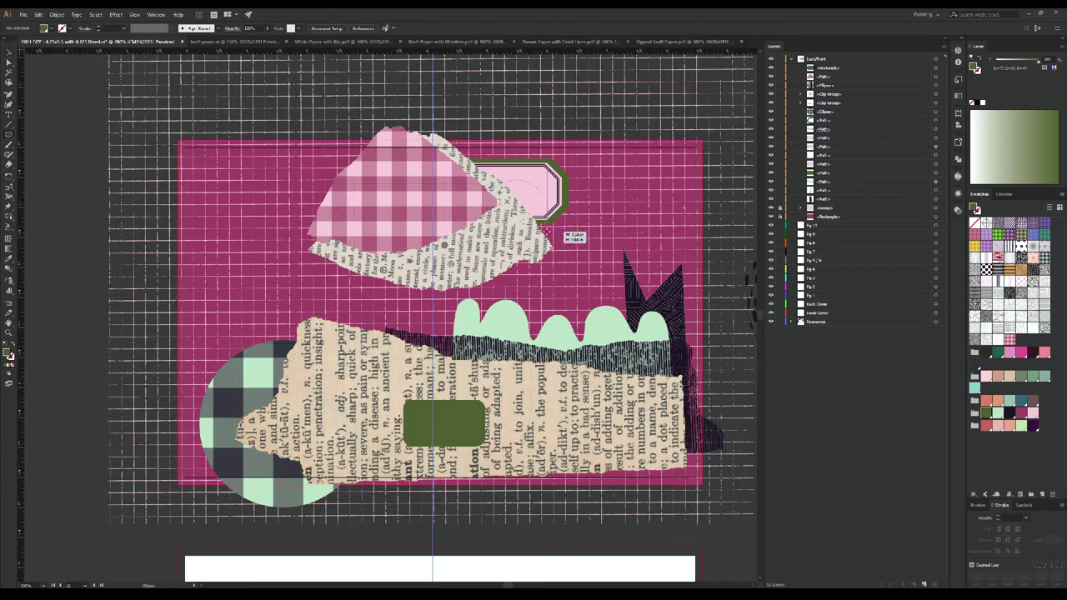
key("l")
left_click_drag(486, 179, 549, 243)
key("ctrl+bracketleft")
Step: Paste a black banner shape, try it on the gingham piece, then delete it
key("ctrl+minus")
key("ctrl+v")
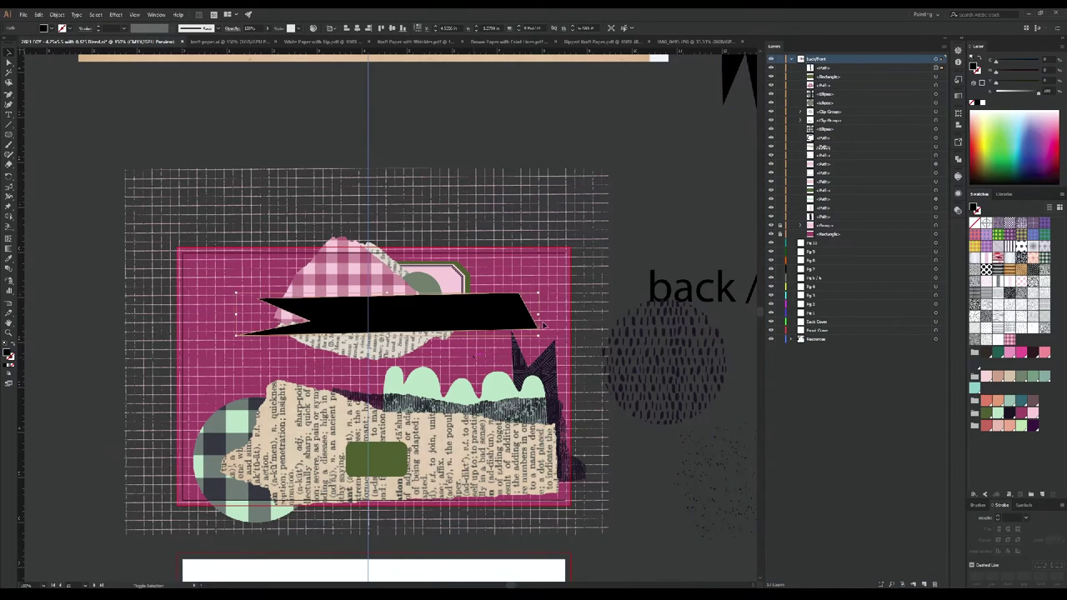
left_click_drag(536, 337, 365, 335)
left_click_drag(333, 321, 435, 124)
key("Delete")
Step: Draw a four-corner banner outline with the Pen tool and move it above the artboard
key("p")
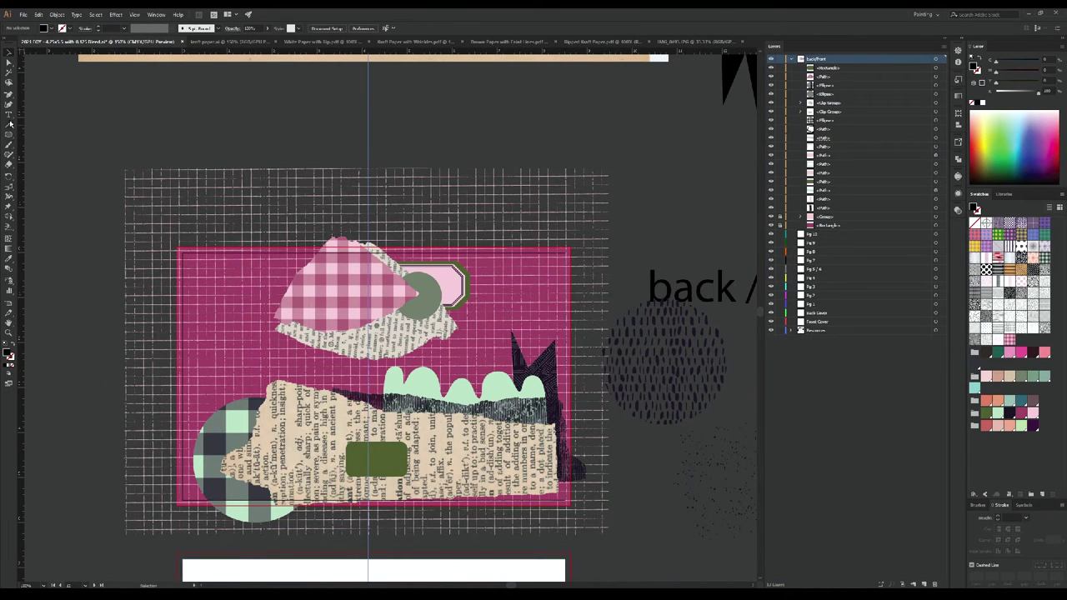
left_click(177, 107)
left_click(449, 105)
left_click(448, 136)
left_click(152, 136)
left_click(177, 107)
left_click_drag(300, 125, 304, 309)
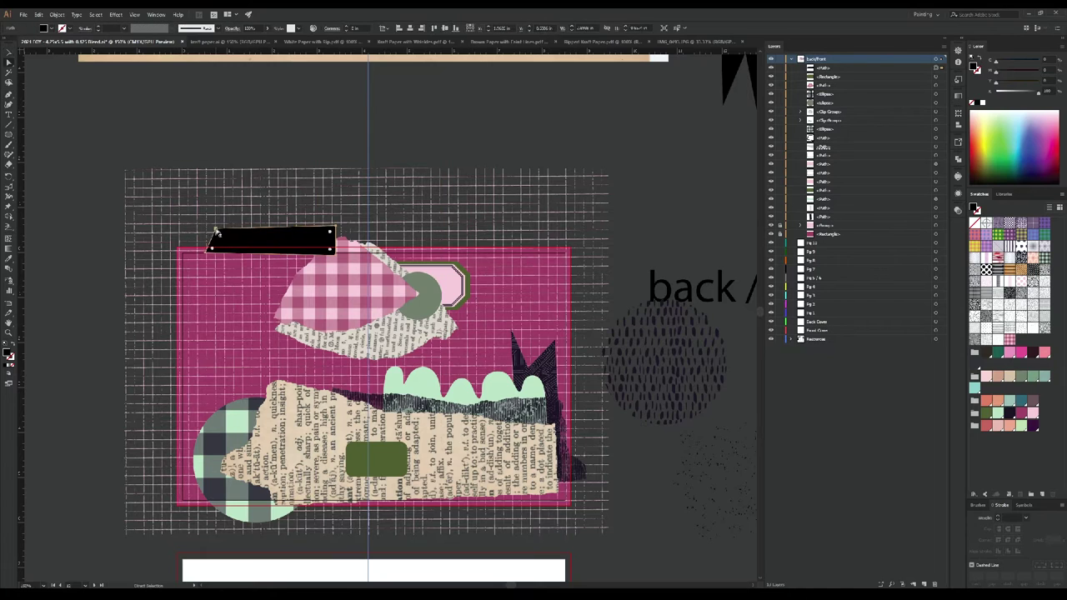
left_click_drag(276, 130, 276, 130)
left_click_drag(276, 125, 633, 119)
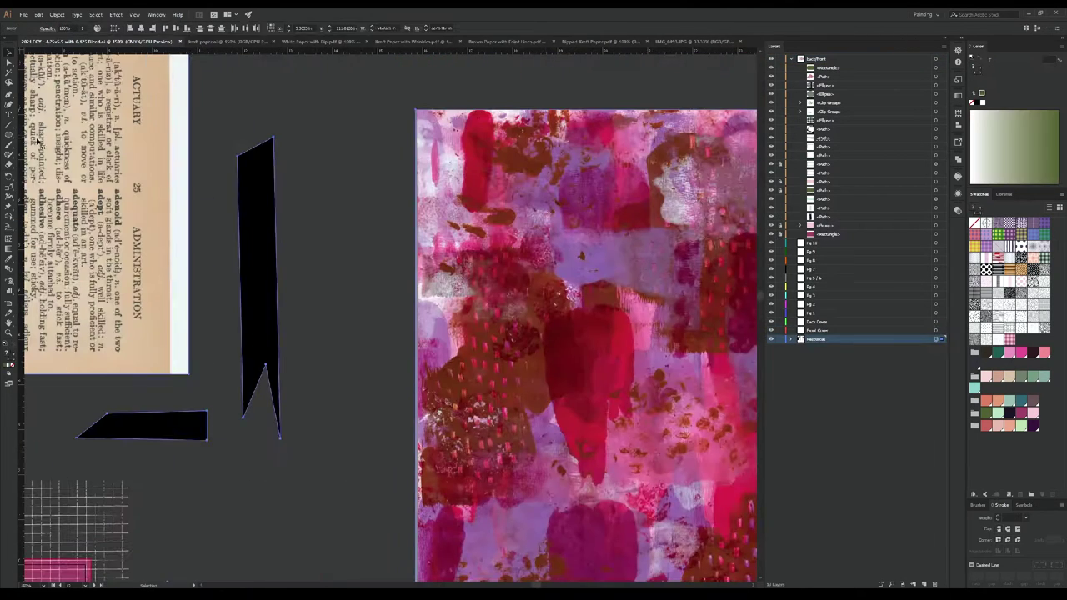
left_click(396, 175)
Step: Fill the pasteboard rectangle with the pink-purple gingham pattern and nudge it slightly left
left_click(1034, 360)
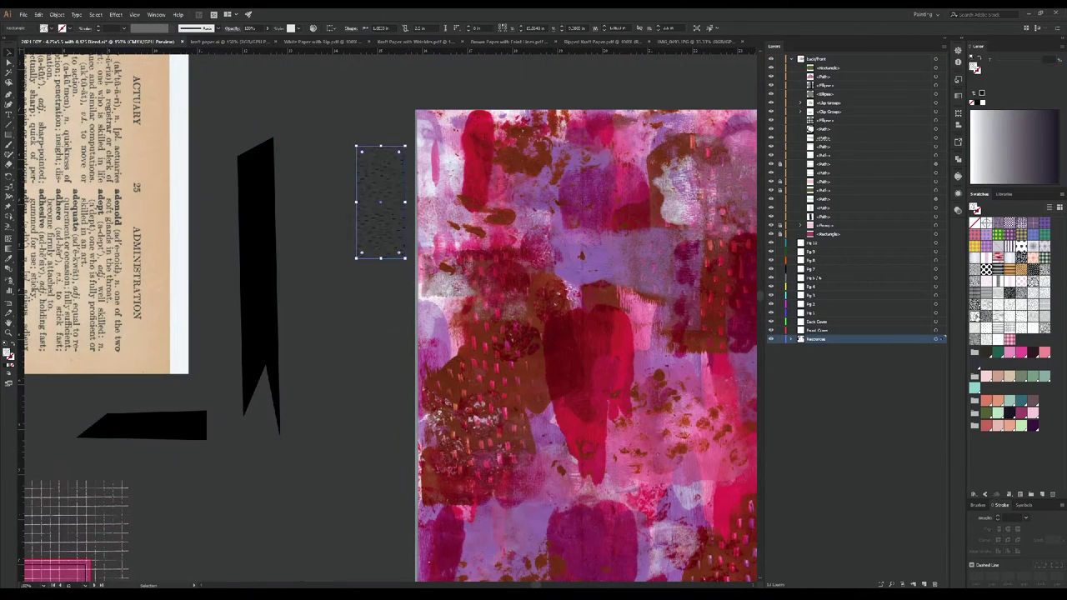
left_click(975, 317)
key("ctrl+equal")
key("ctrl+equal")
key("ctrl+equal")
left_click(987, 248)
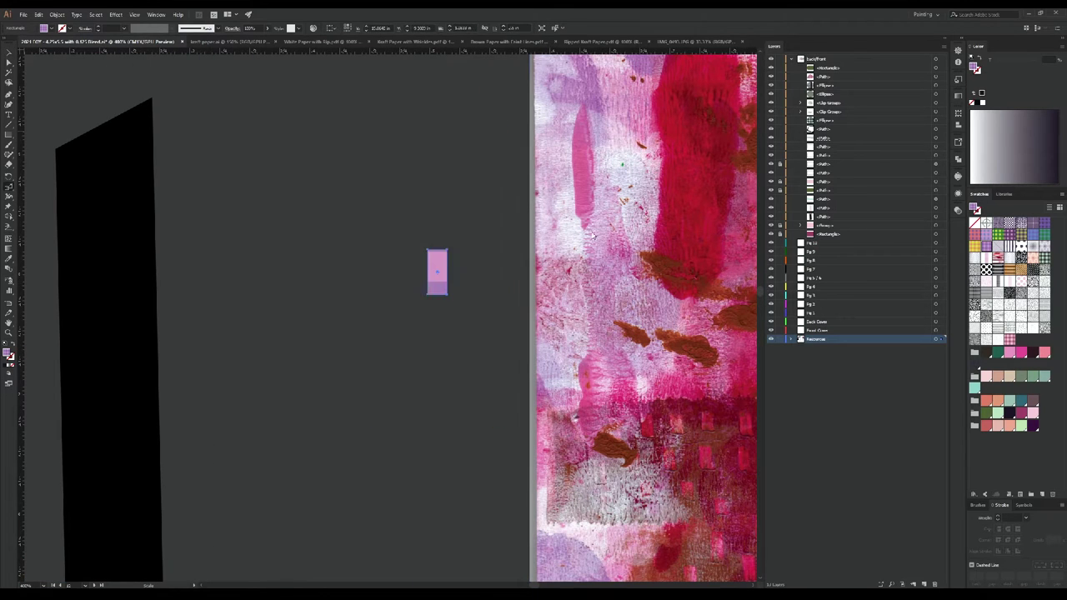
left_click_drag(436, 191, 384, 201)
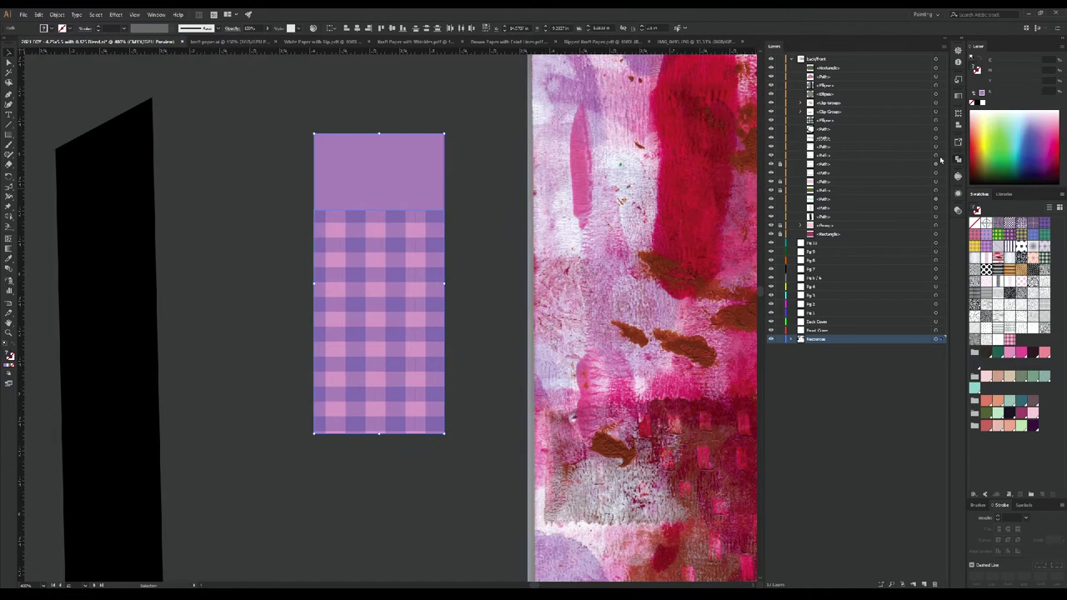
Step: Bring the collage back into view and recolour the checked circle dusty pink
key("ctrl+minus")
left_click_drag(354, 451, 571, 284)
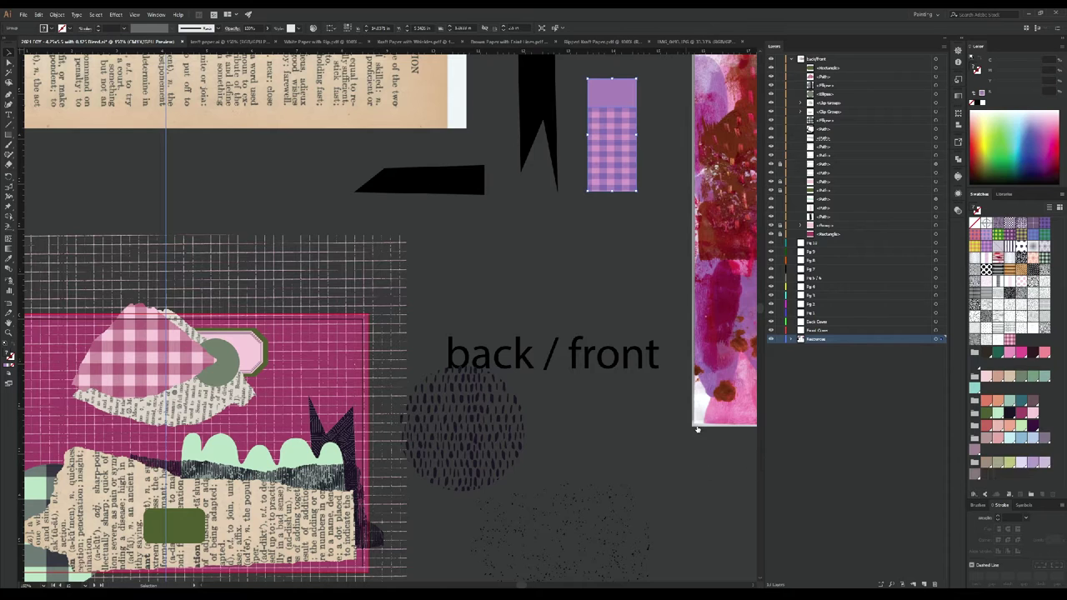
key("ctrl+plus")
key("ctrl+z")
key("ctrl+z")
key("ctrl+z")
key("ctrl+z")
key("ctrl+z")
key("ctrl+z")
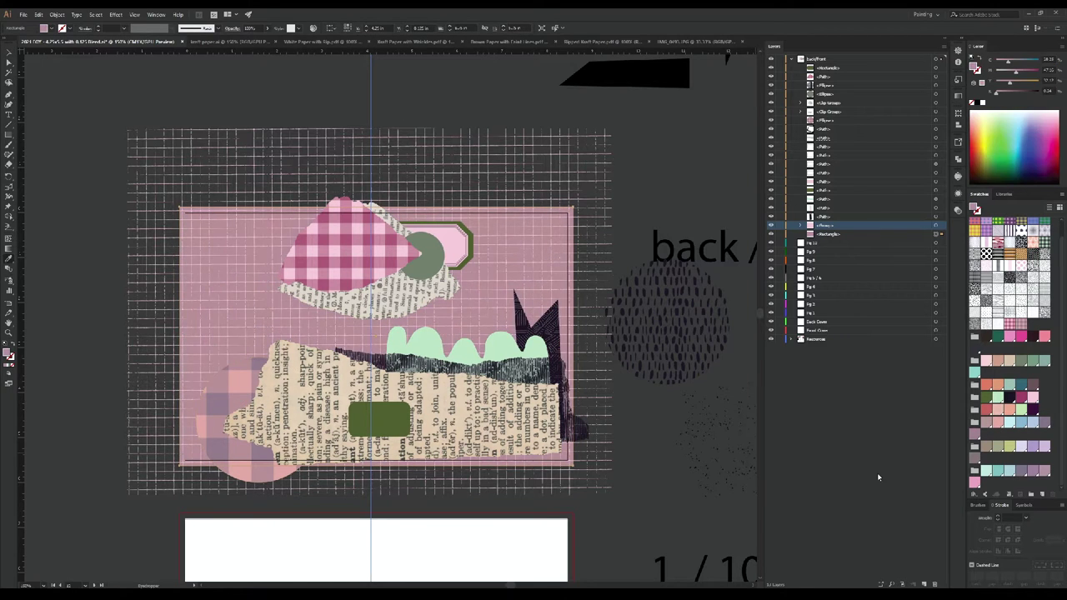
Step: Set the background rectangle to a pale dusty pink, trying a mauve sampled from the plaid circle
left_click(1017, 429)
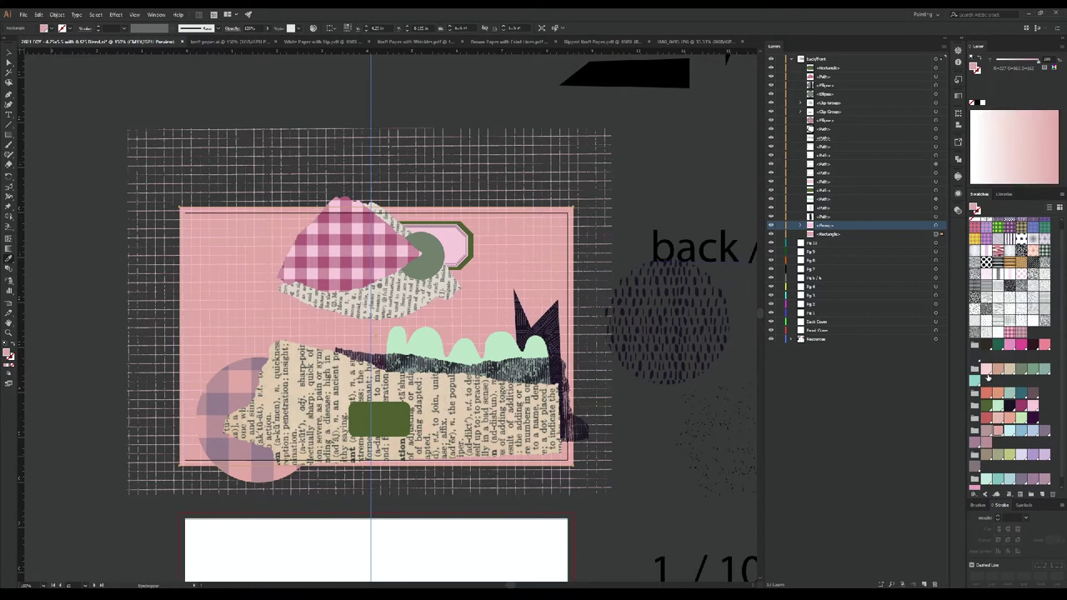
left_click(223, 381)
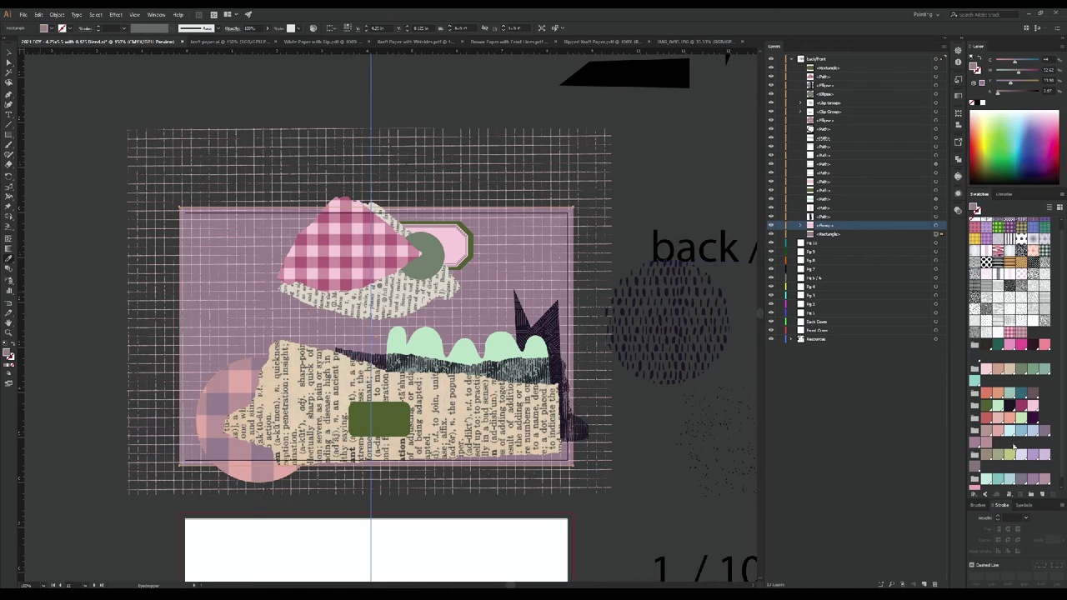
left_click(1010, 449)
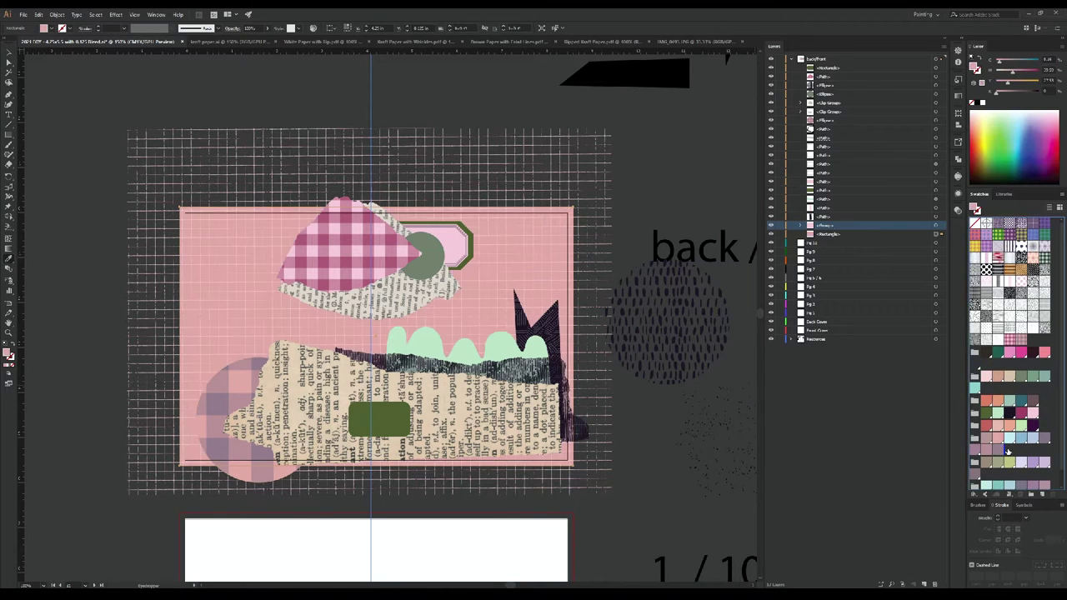
left_click(238, 450)
key("v")
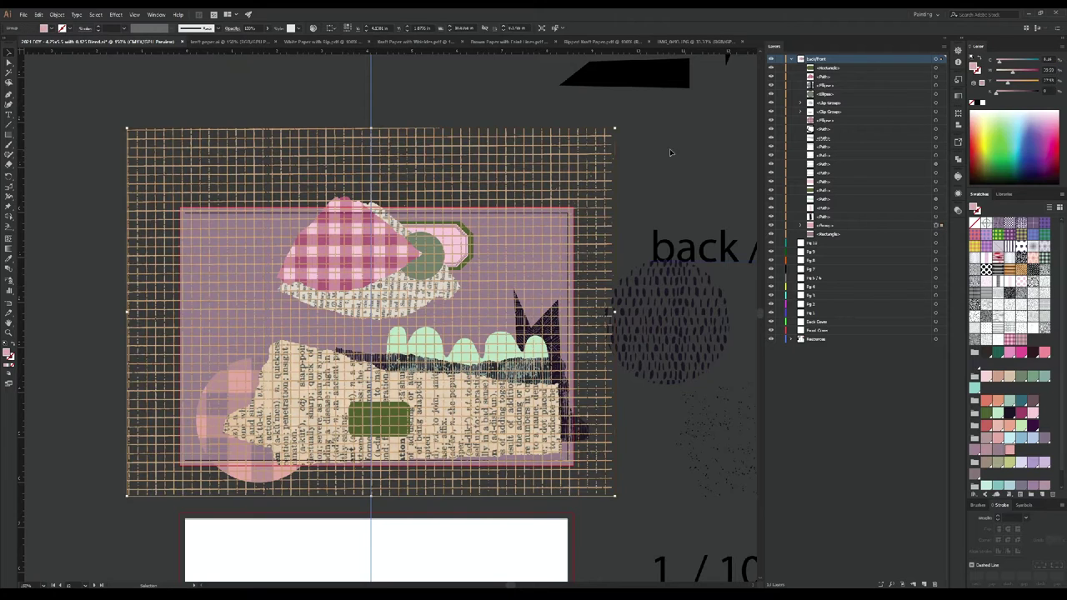
left_click(697, 164)
Step: Select the tag shape behind the pink half-circle to recolour it light blue
key("ctrl+a")
key("ctrl+equal")
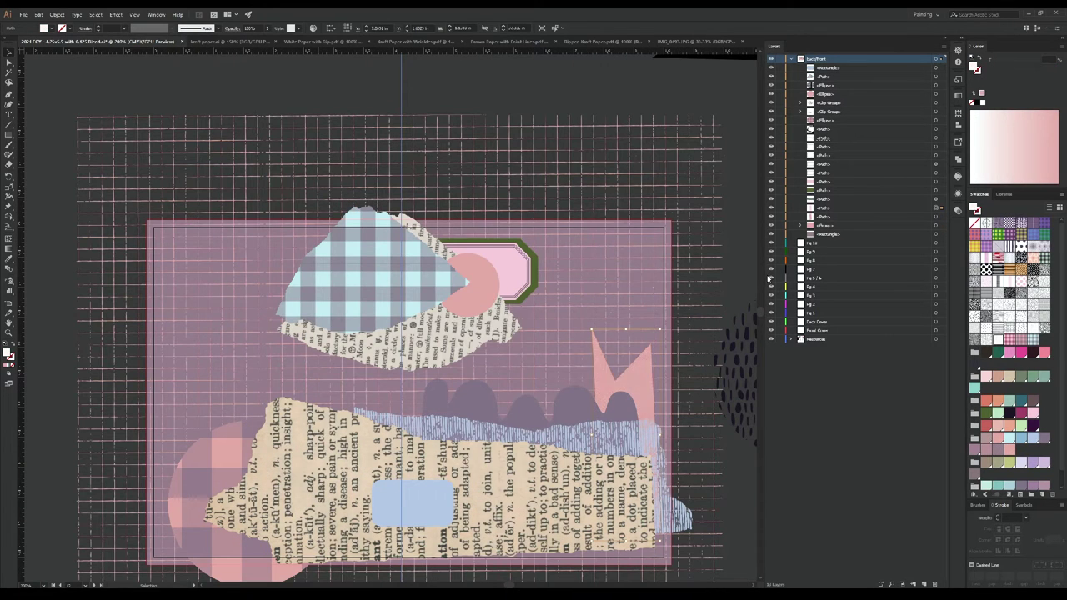
scroll(512, 251, "up", 2)
scroll(405, 524, "down", 2)
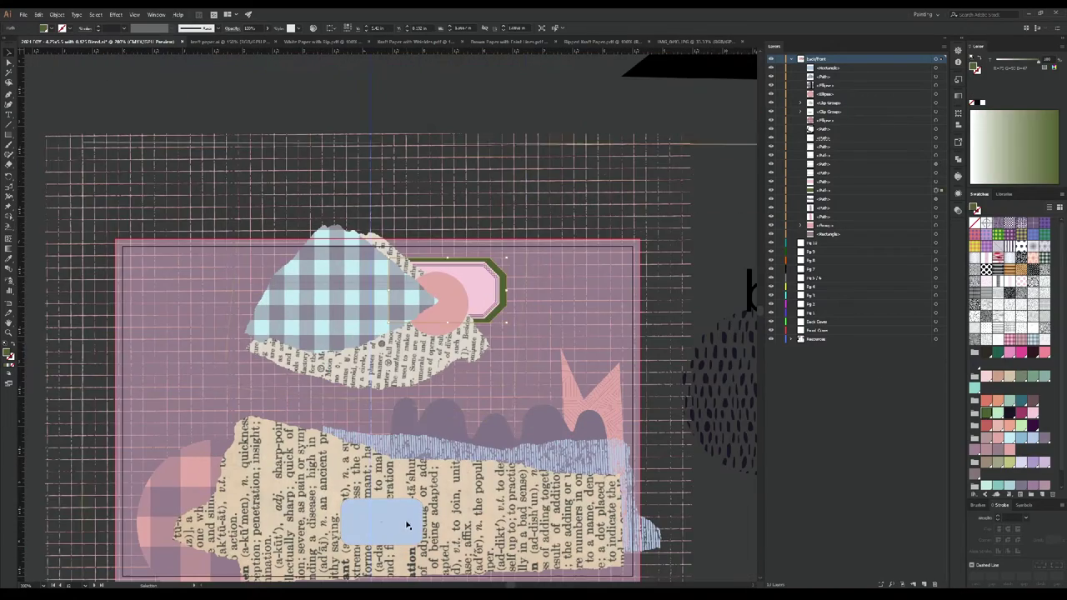
left_click(500, 286)
scroll(524, 307, "up", 2)
scroll(523, 306, "down", 1)
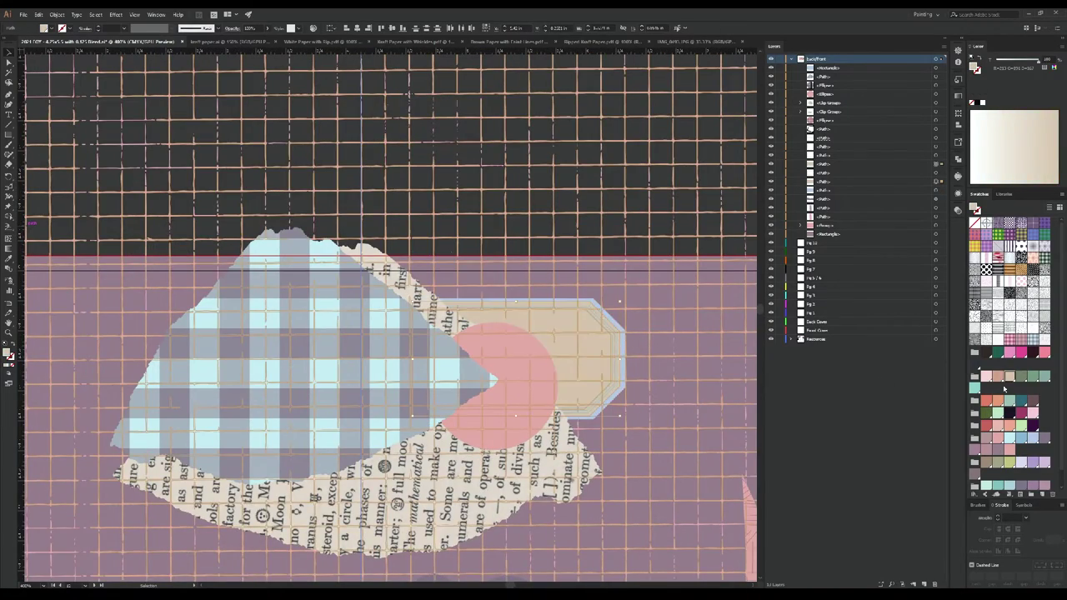
scroll(558, 265, "up", 3)
scroll(558, 265, "down", 3)
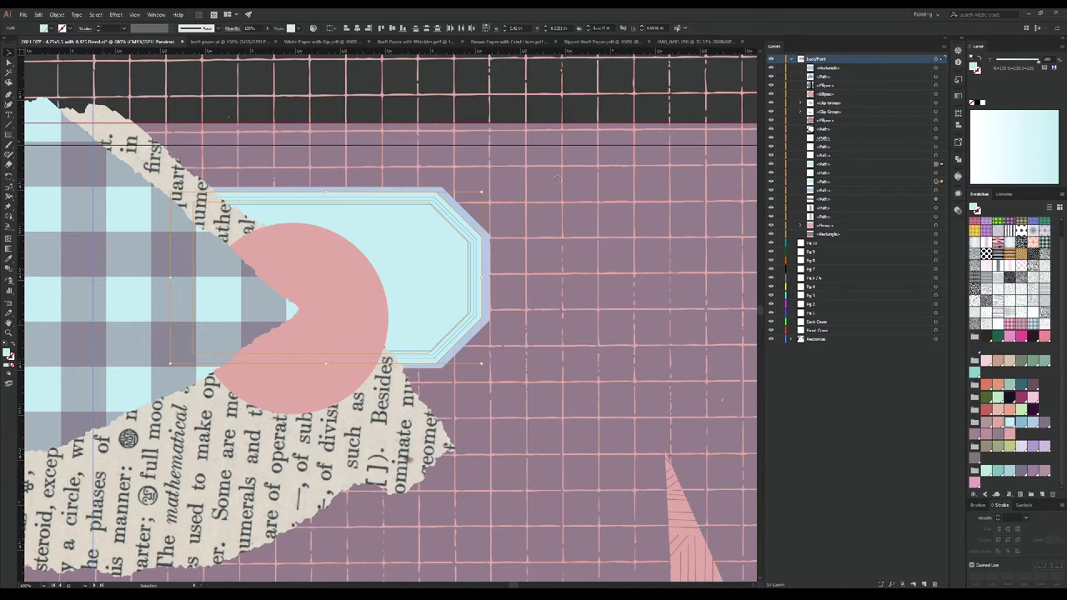
scroll(541, 281, "up", 1)
scroll(692, 171, "down", 4)
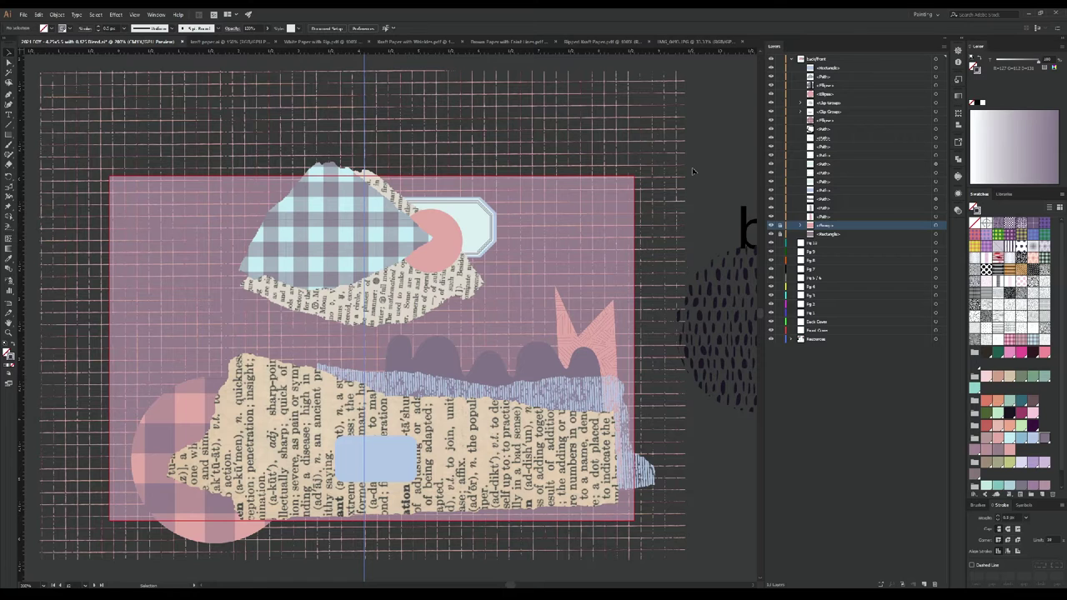
Step: Fill the blank rectangle on the 1/10 spread light blue
scroll(432, 371, "down", 1)
key("t")
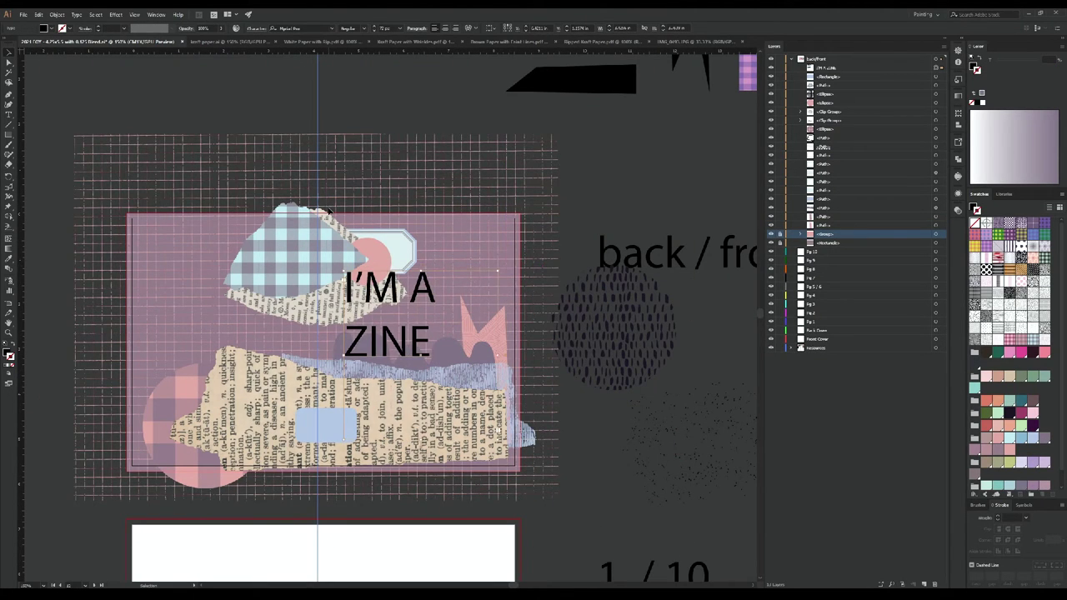
scroll(327, 211, "down", 3)
left_click(494, 334)
left_click(1012, 439)
left_click(1013, 439)
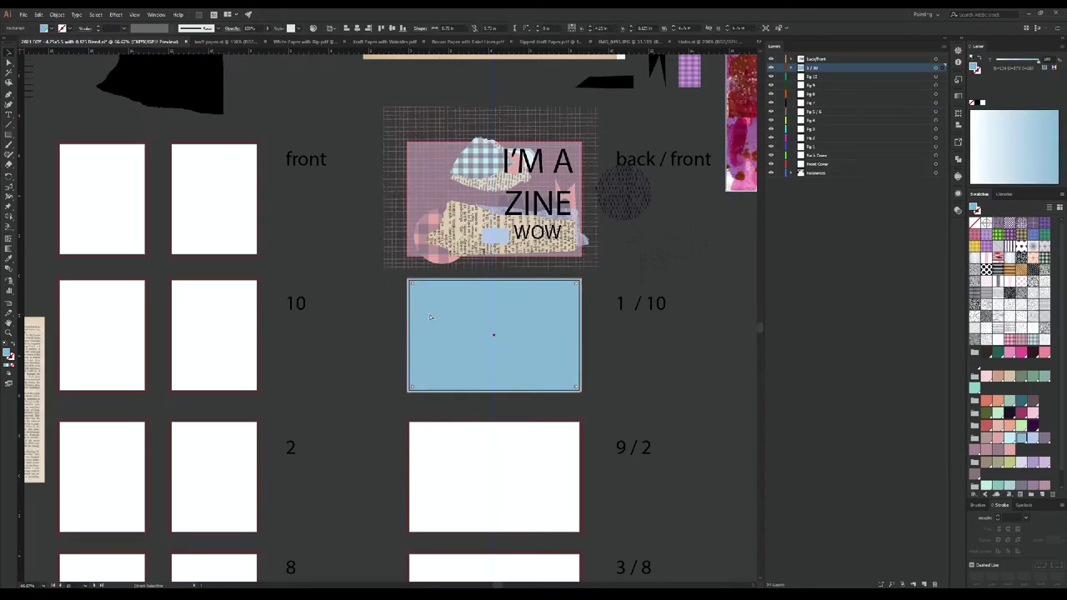
Step: Paste the cyan blob onto the blue page and delete a stray magenta rectangle
key("ctrl+v")
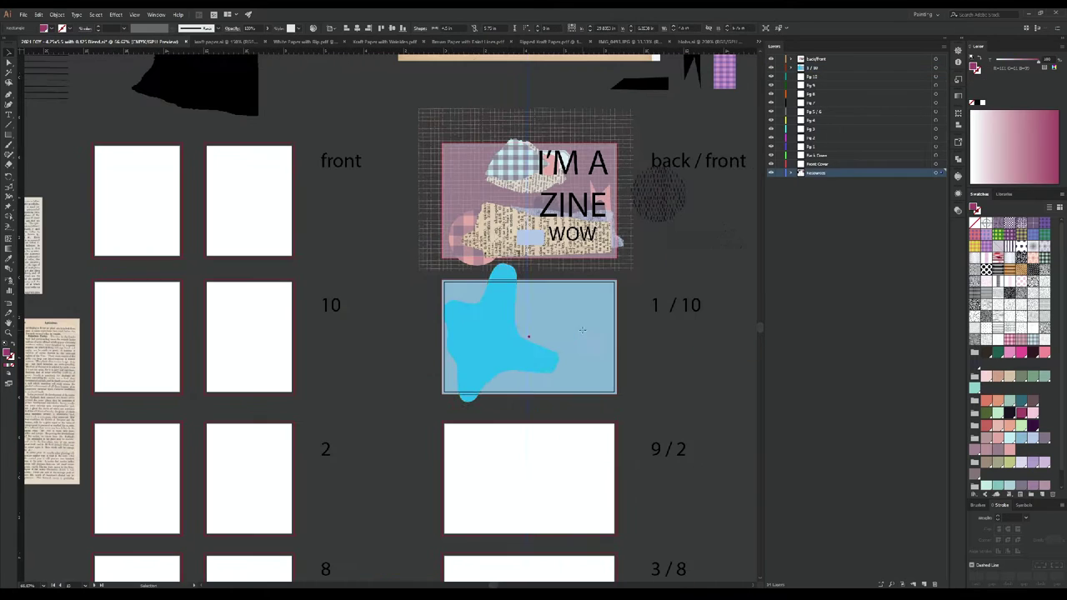
key("ctrl+v")
left_click_drag(386, 314, 572, 338)
scroll(604, 360, "up", 3)
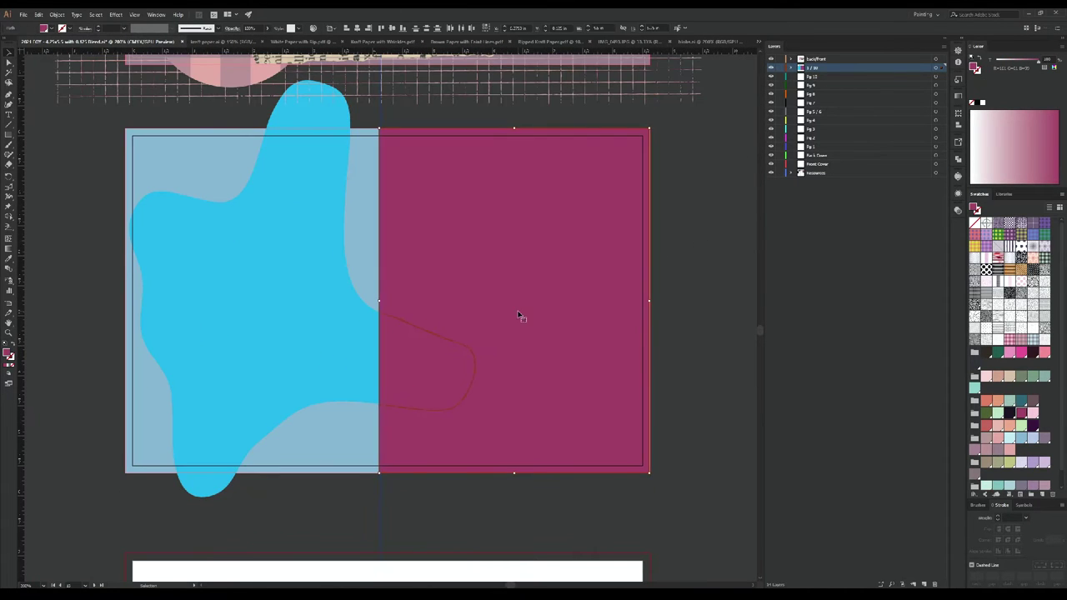
left_click(380, 357)
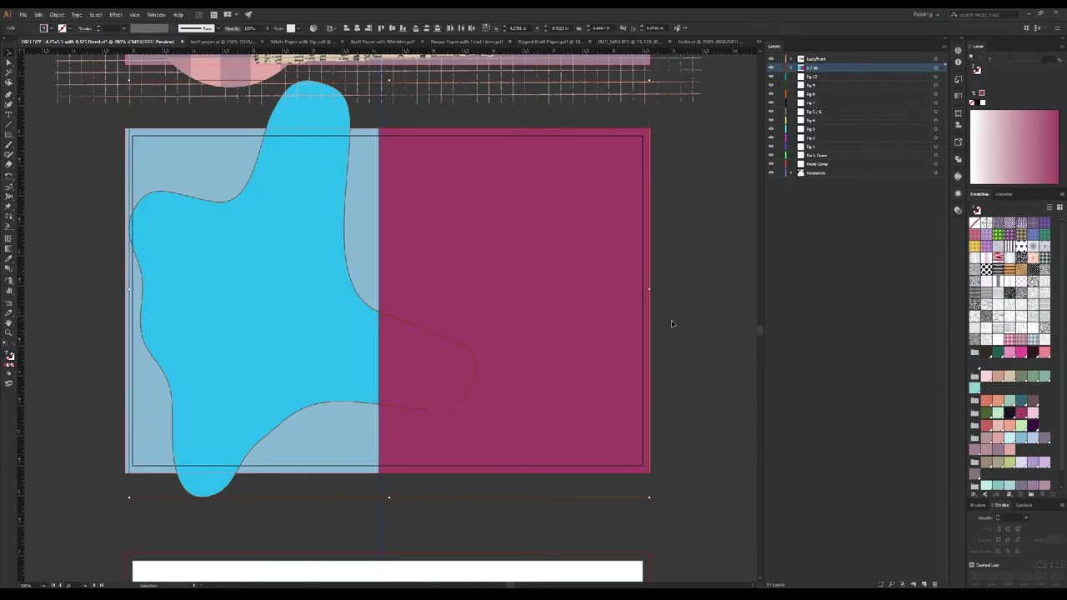
key("Delete")
left_click(367, 310)
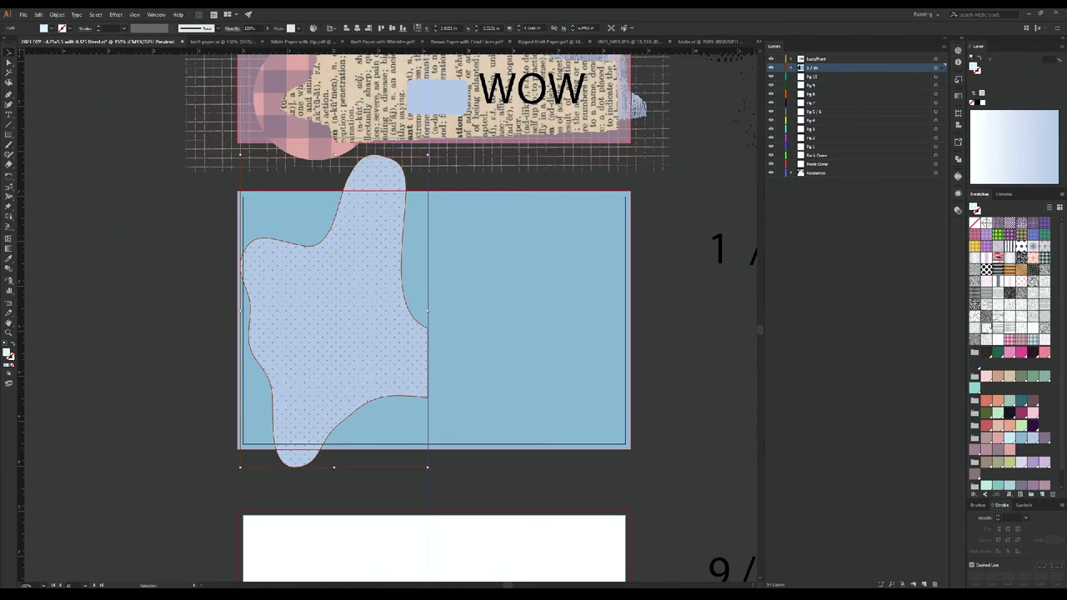
Step: Draw a pattern rectangle at the page's top-left, duplicate it near the blob, and colour the squares mauve
scroll(376, 316, "up", 2)
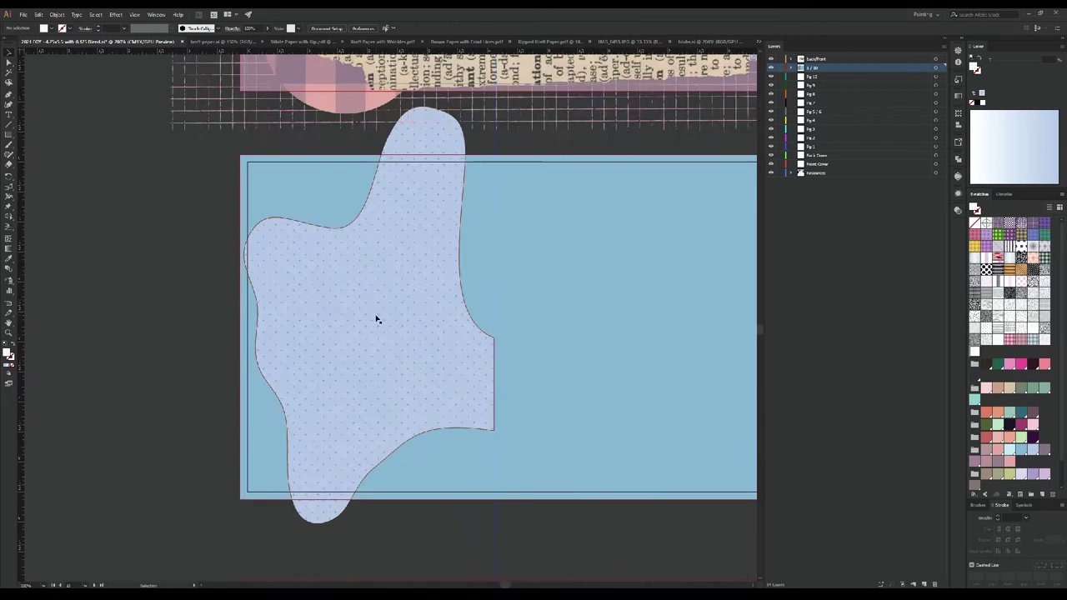
scroll(631, 314, "down", 2)
scroll(565, 331, "up", 1)
scroll(543, 382, "down", 1)
scroll(542, 382, "left", 3)
left_click_drag(502, 273, 391, 320)
left_click_drag(448, 288, 467, 485)
left_click(937, 106)
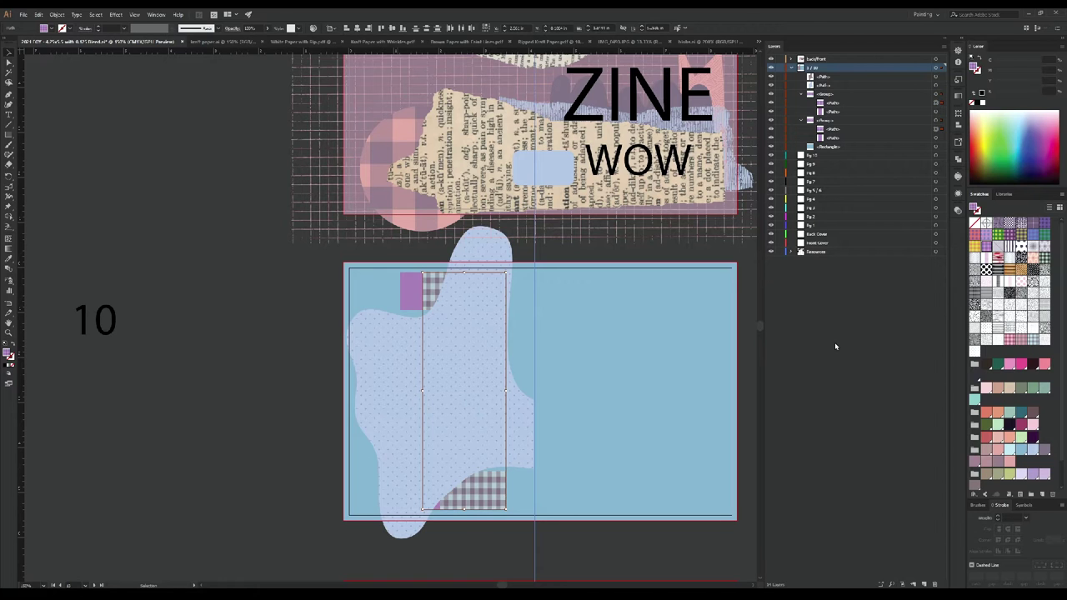
left_click(442, 278)
key("v")
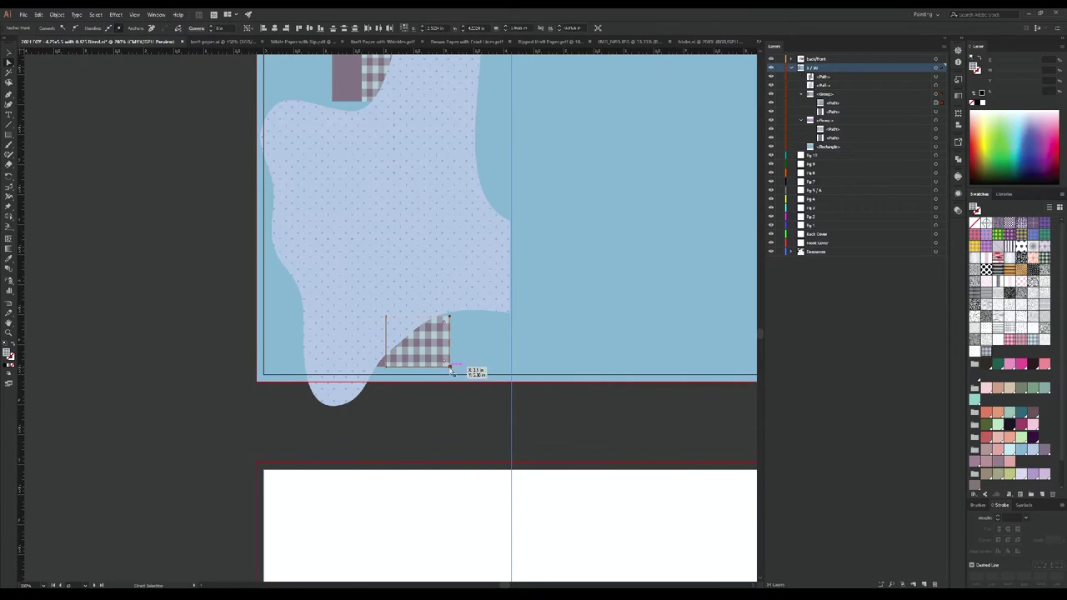
left_click(442, 408)
Step: Paste the scalloped shape at the cover's top-left and give it a salmon fill
scroll(448, 417, "down", 2)
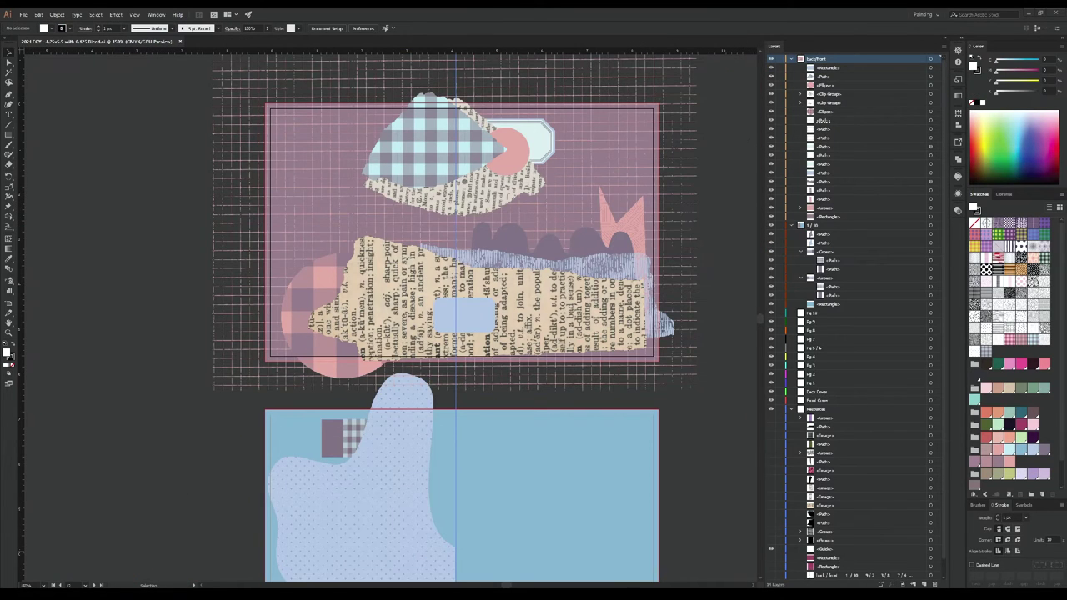
key("ctrl+v")
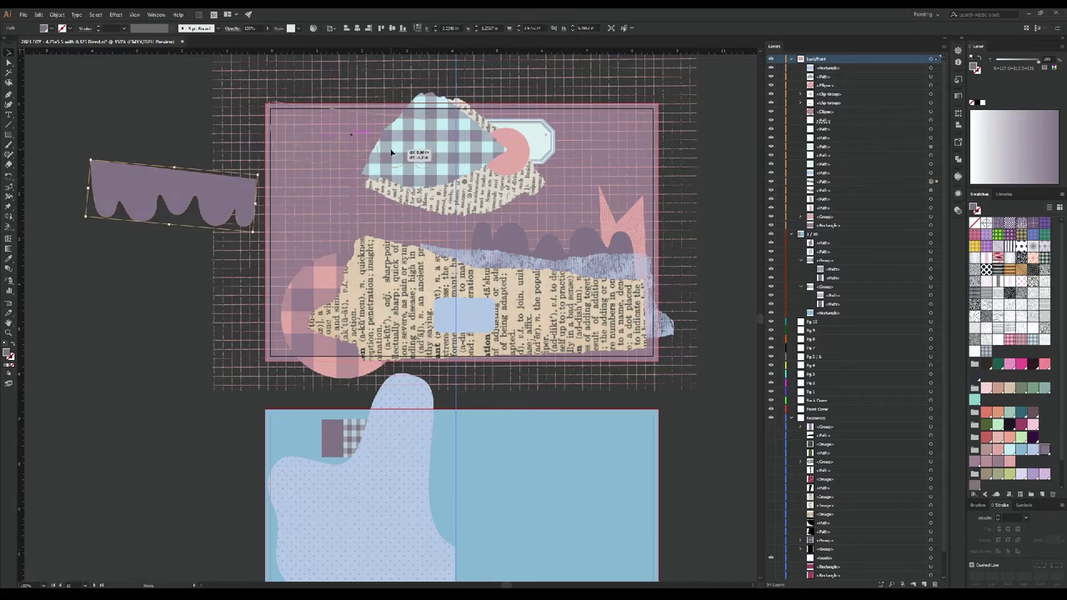
left_click_drag(219, 195, 356, 131)
left_click(1007, 457)
left_click(999, 448)
left_click(1007, 458)
left_click(275, 193)
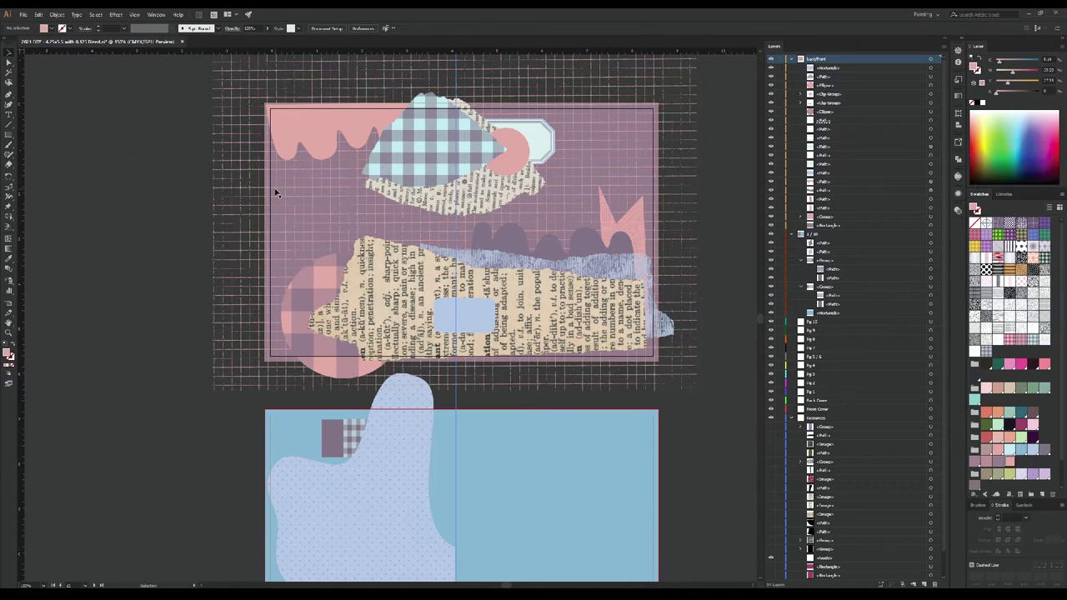
scroll(466, 333, "down", 5)
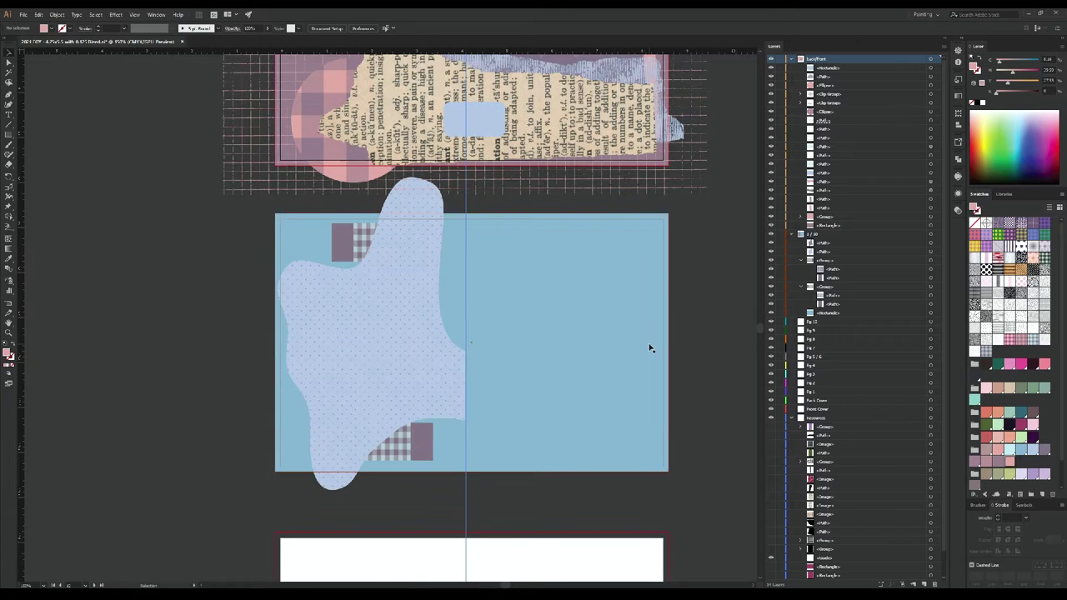
Step: Lighten the fill of the inset blob inside the dotted blob via its opacity mask
left_click(656, 338)
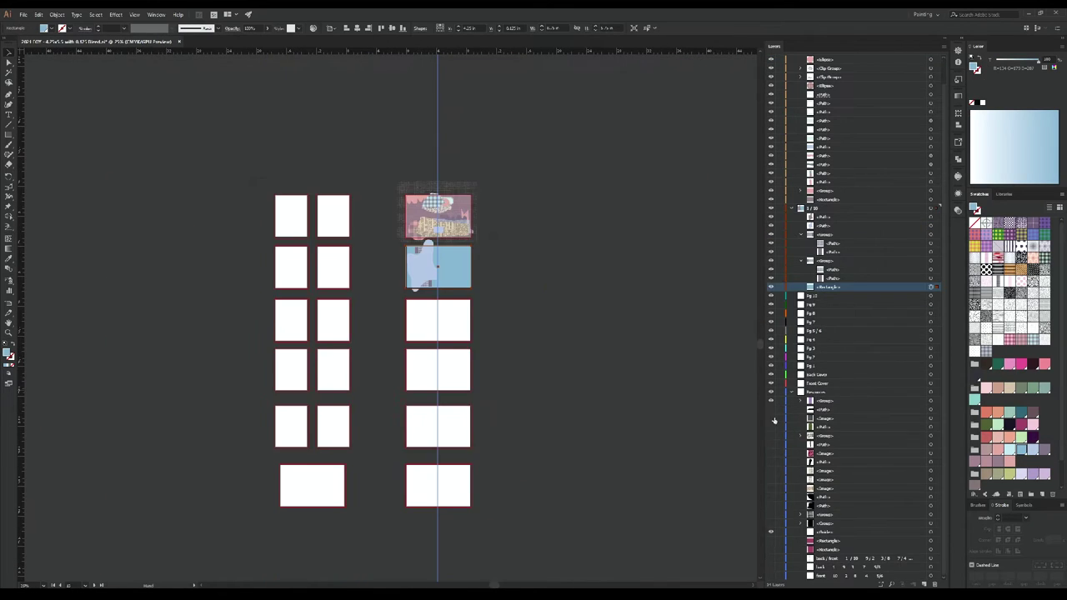
left_click_drag(346, 214, 574, 471)
key("ctrl+y")
key("ctrl+y")
key("ctrl+z")
key("ctrl+z")
key("ctrl+z")
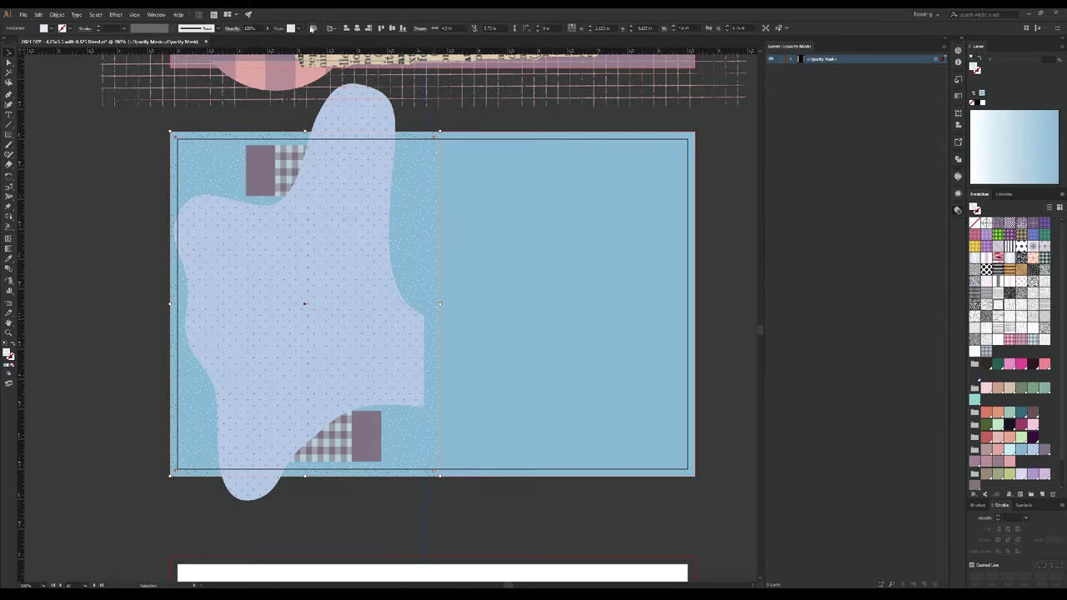
key("ctrl+z")
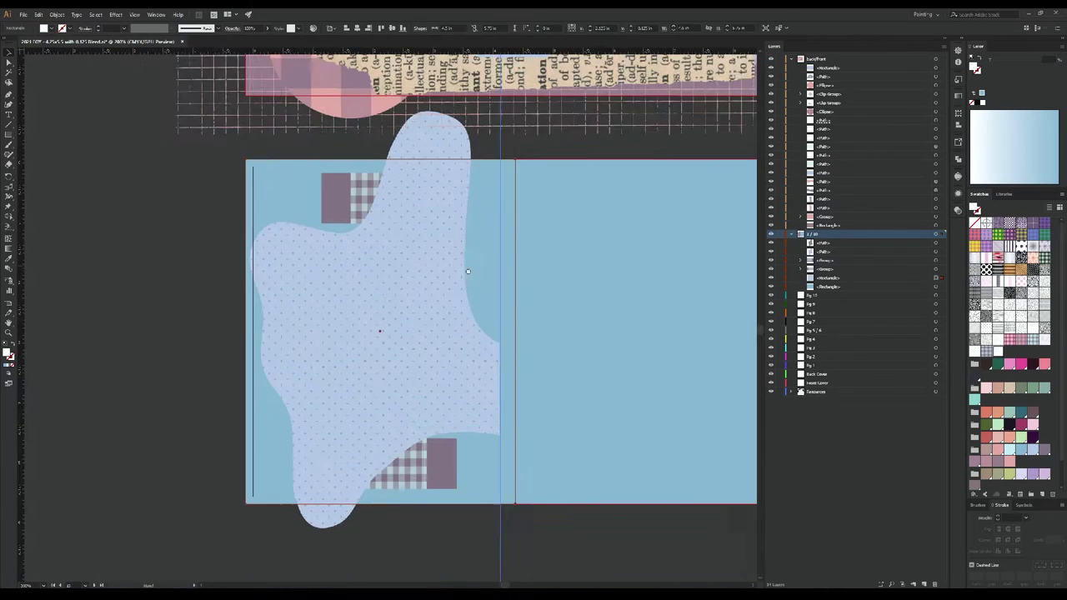
left_click(1033, 450)
key("ctrl+z")
key("ctrl+z")
key("ctrl+z")
key("ctrl+z")
key("ctrl+z")
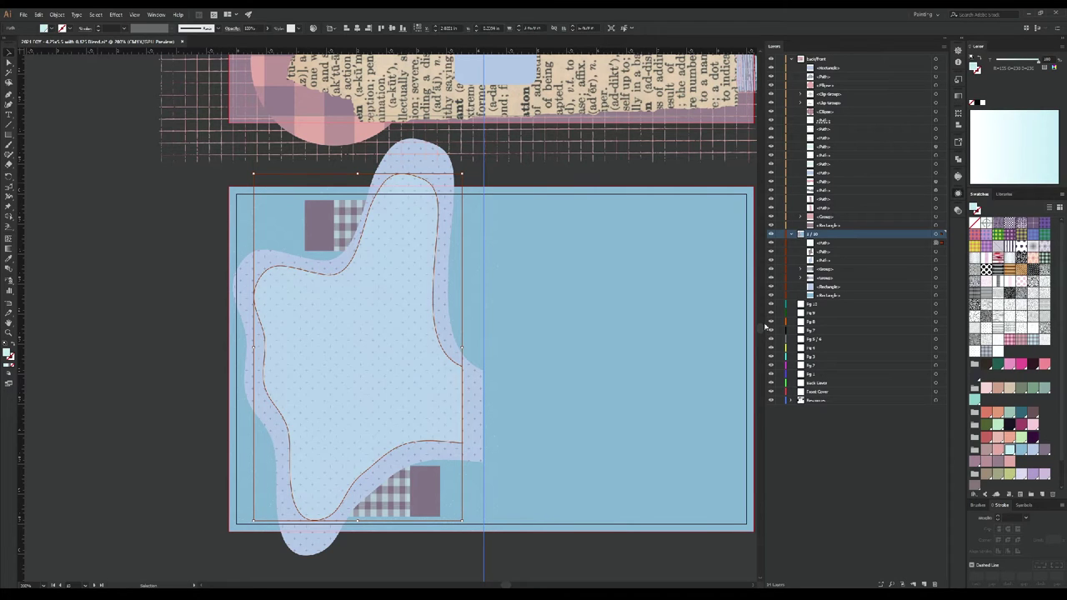
key("ctrl+z")
key("ctrl+z")
key("ctrl+z")
key("ctrl+z")
key("ctrl+z")
key("ctrl+z")
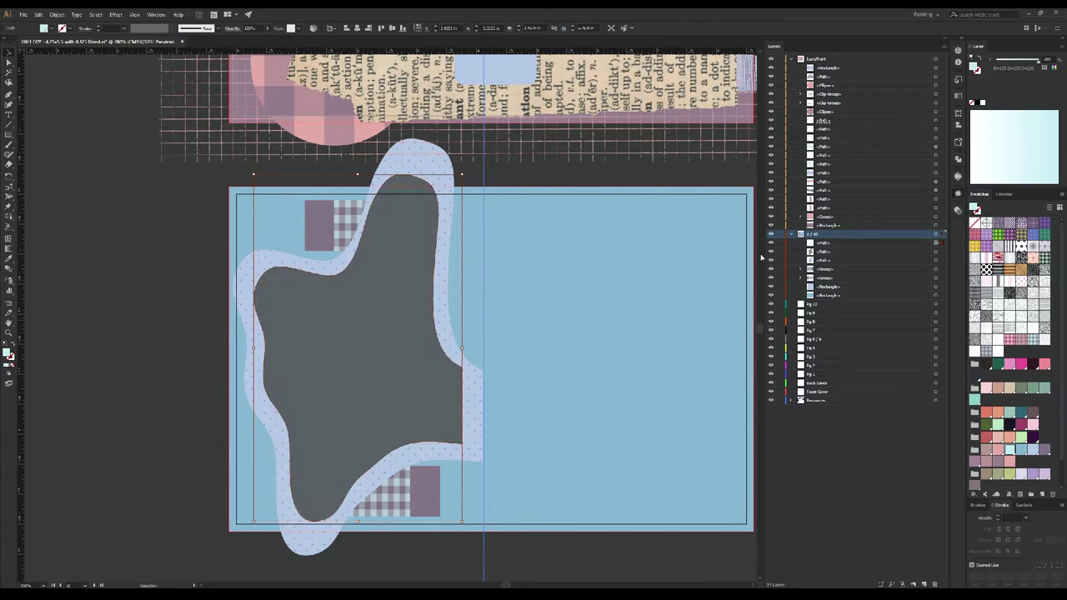
key("ctrl+z")
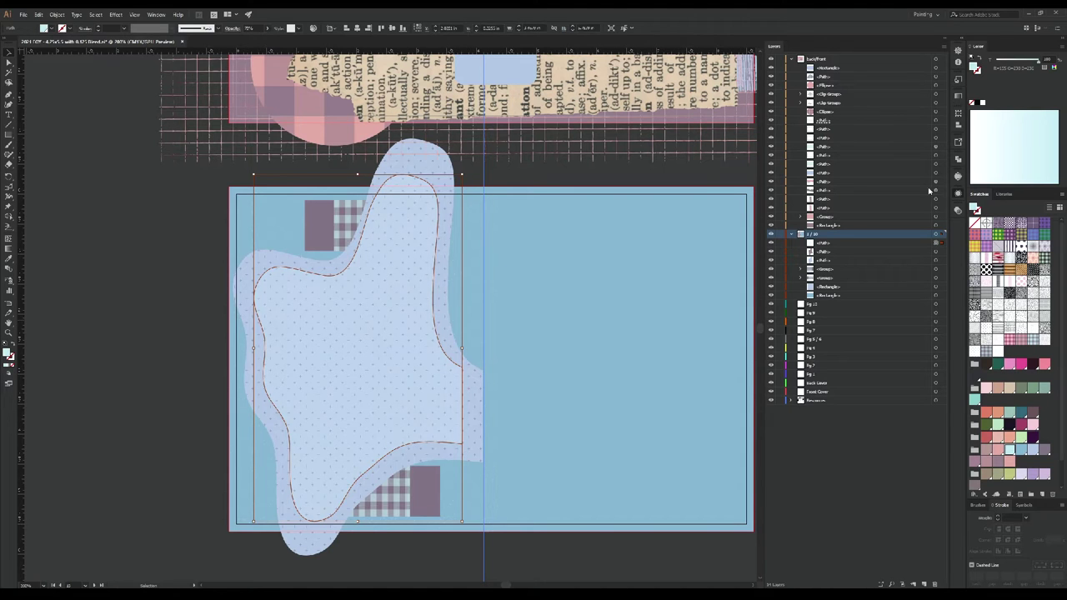
Step: Copy the blue background rectangle and paste a copy toward the 9/2 spread
left_click(537, 406)
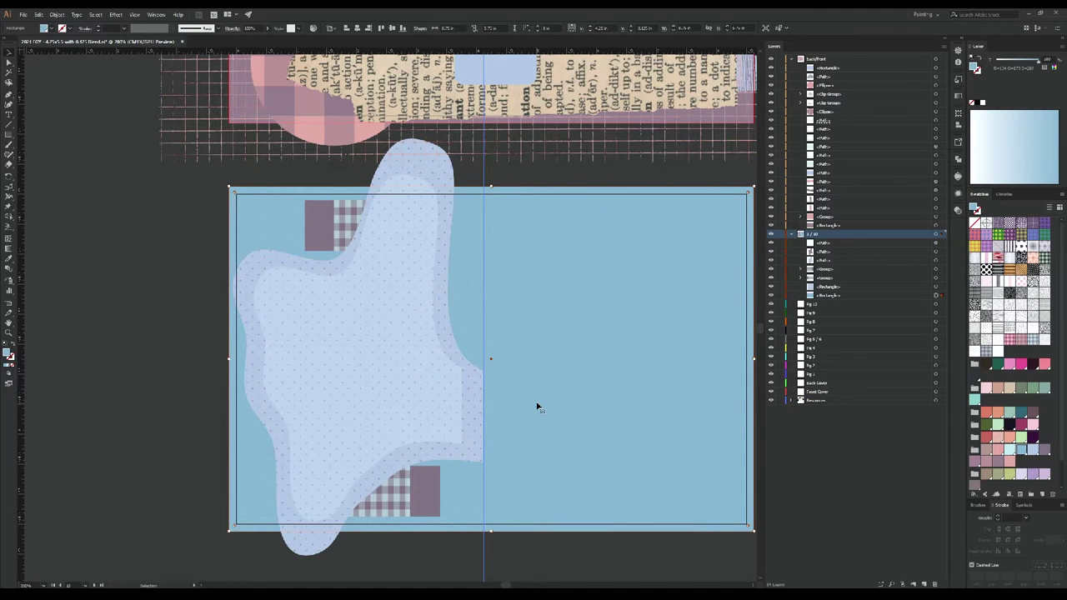
key("ctrl+z")
key("ctrl+shift+z")
key("ctrl+minus")
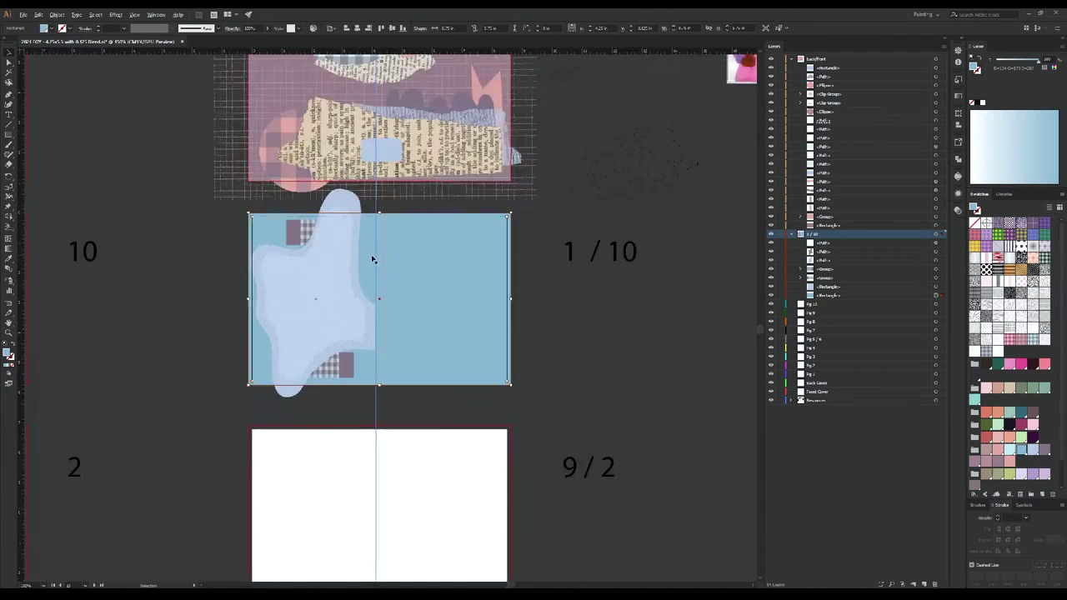
scroll(416, 302, "down", 3)
key("ctrl+minus")
Step: Paste the background rectangle copy onto the 9/2 spread and collapse the expanded layer
key("ctrl+v")
left_click_drag(392, 317, 435, 356)
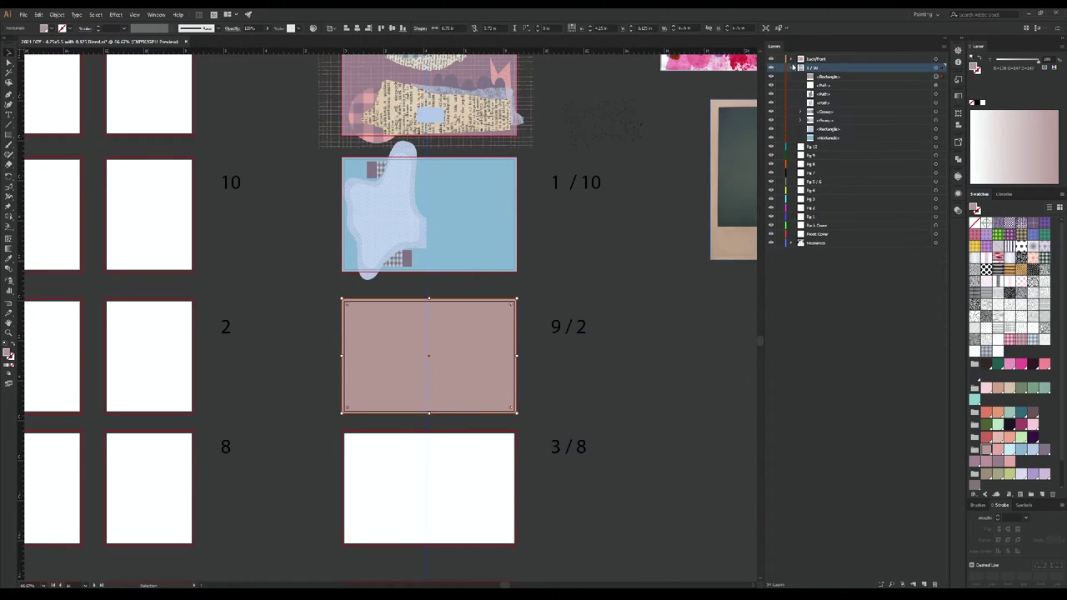
left_click(792, 68)
scroll(497, 353, "up", 3)
scroll(551, 310, "down", 3)
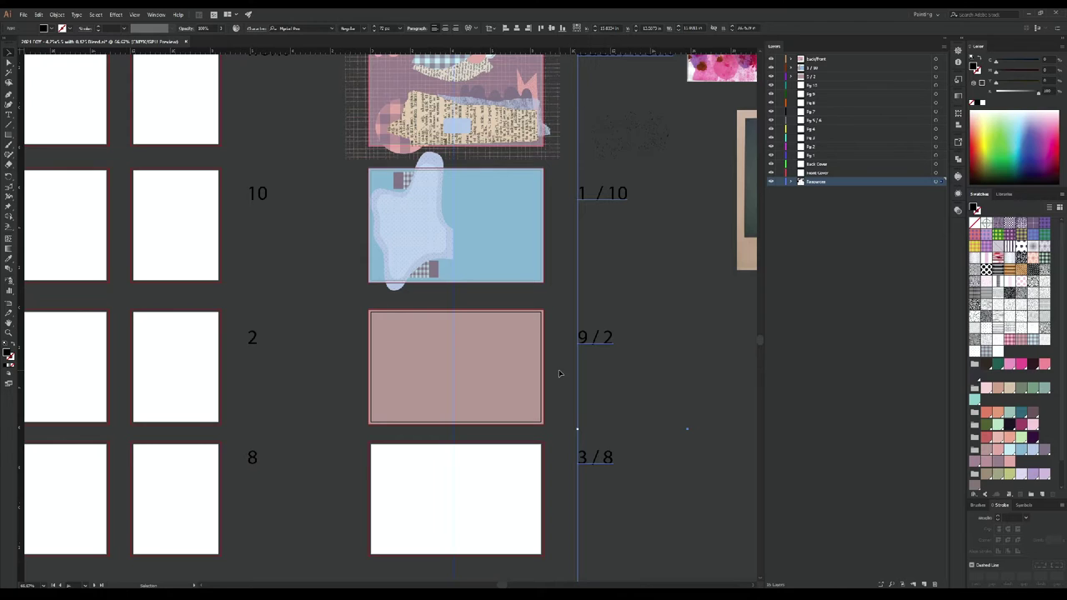
scroll(559, 373, "down", 2)
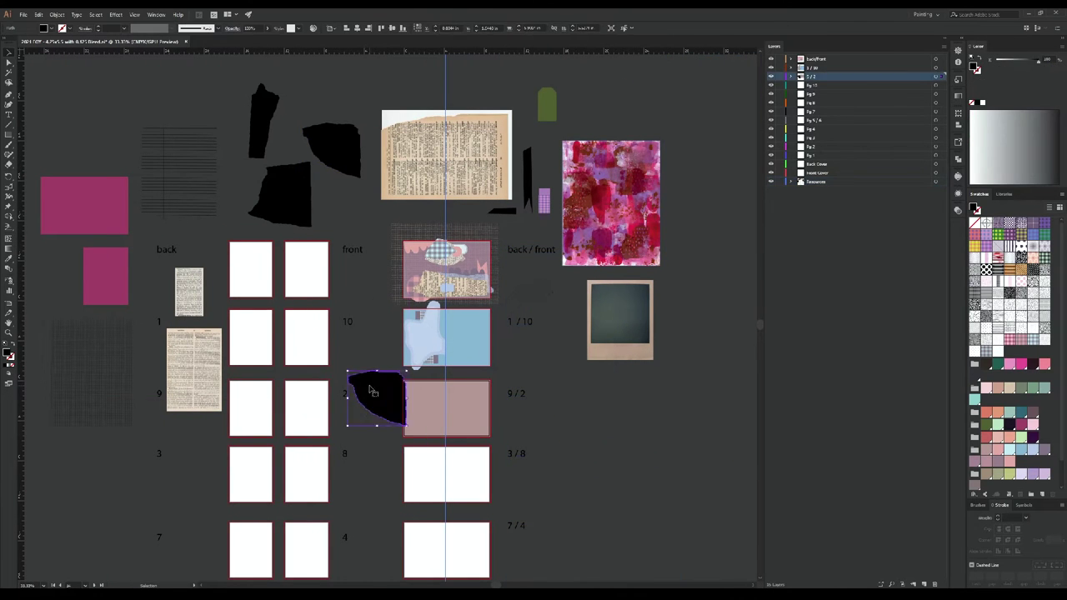
Step: Clip a copy of the pink texture to the torn shape, and place the teal tag at lower right
left_click_drag(612, 202, 366, 382)
scroll(595, 435, "up", 3)
key("ctrl+shift+bracketright")
key("ctrl+7")
scroll(367, 381, "up", 2)
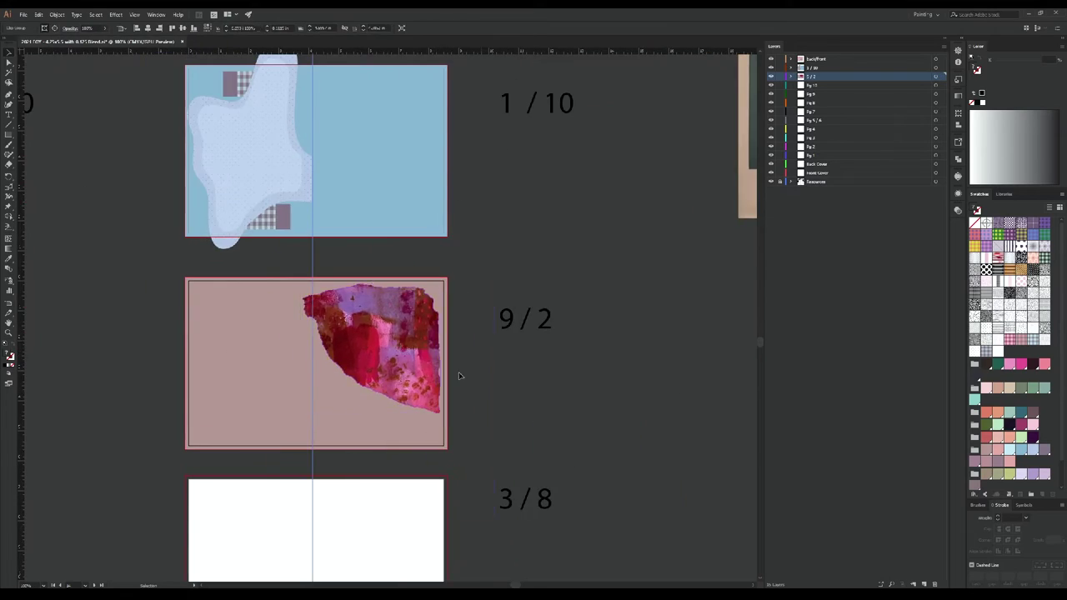
scroll(337, 243, "down", 4)
scroll(337, 243, "up", 5)
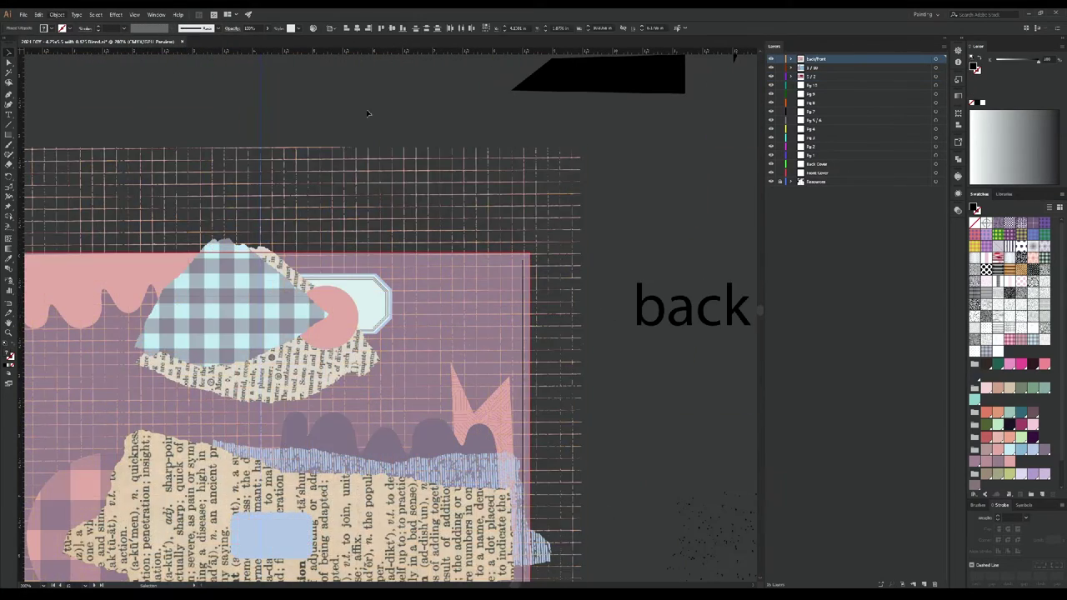
scroll(380, 317, "down", 3)
scroll(380, 317, "up", 1)
key("ctrl+v")
left_click_drag(380, 317, 443, 527)
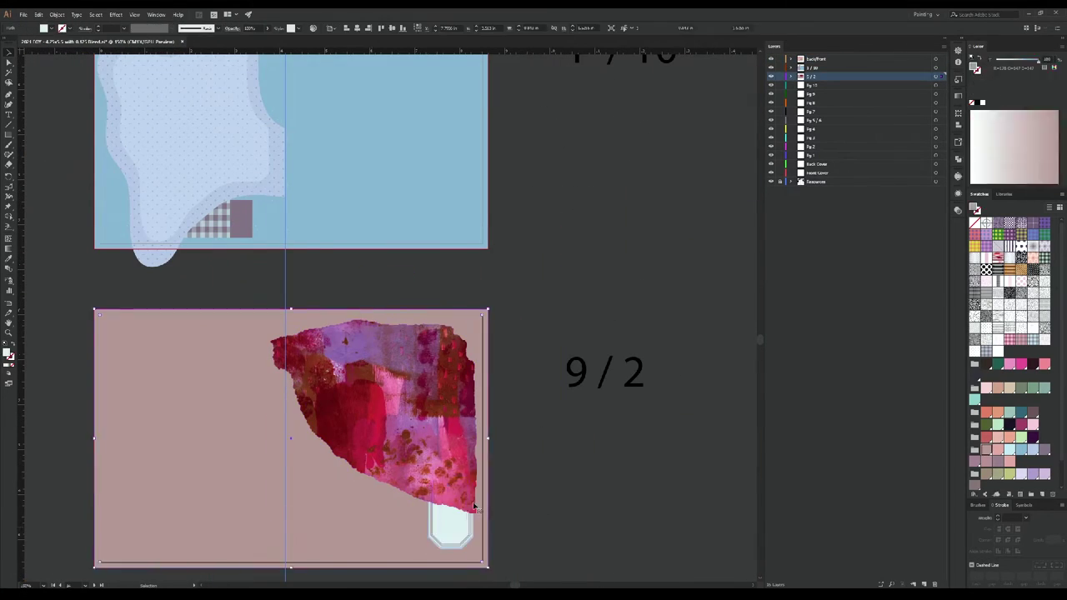
Step: Try several stroke swatches on the tag, landing on light blue, then select its inner shape
scroll(407, 560, "up", 2)
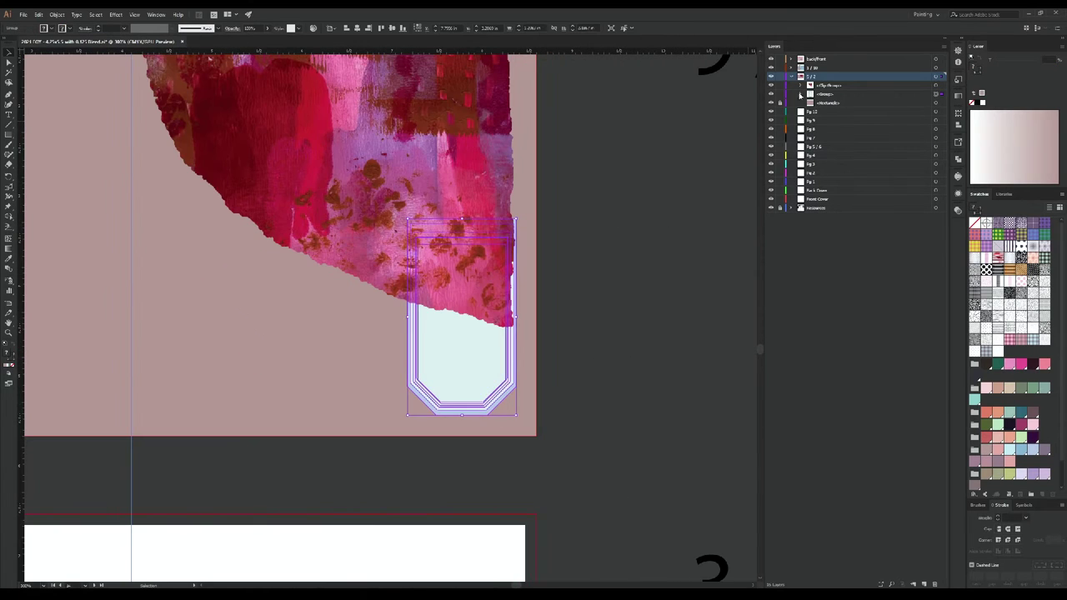
left_click(1021, 450)
left_click(1010, 450)
left_click(998, 450)
left_click(1032, 448)
key("x")
key("x")
key("x")
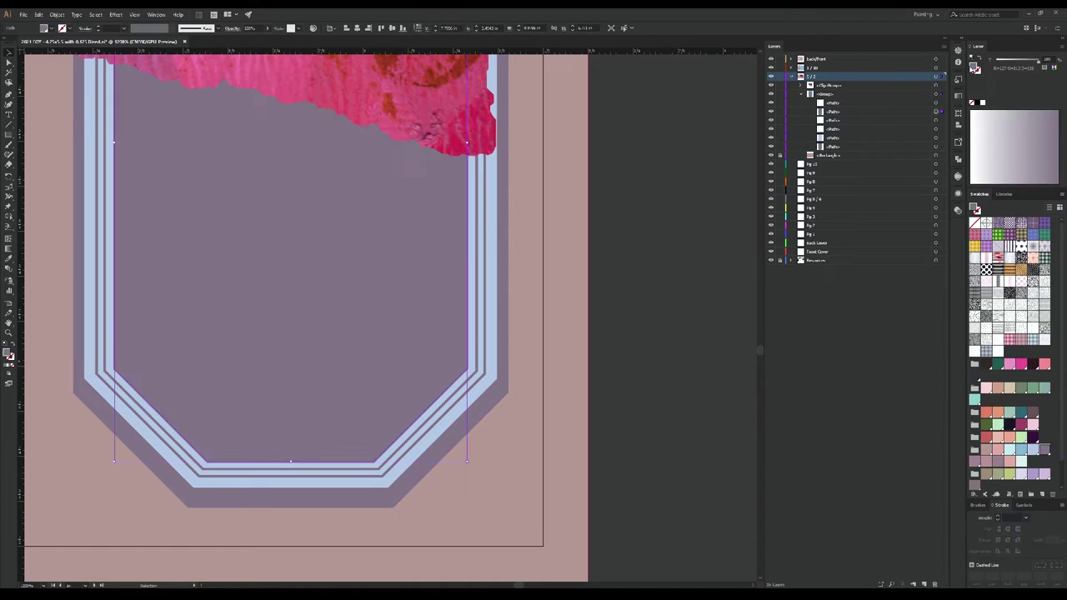
left_click(1033, 404)
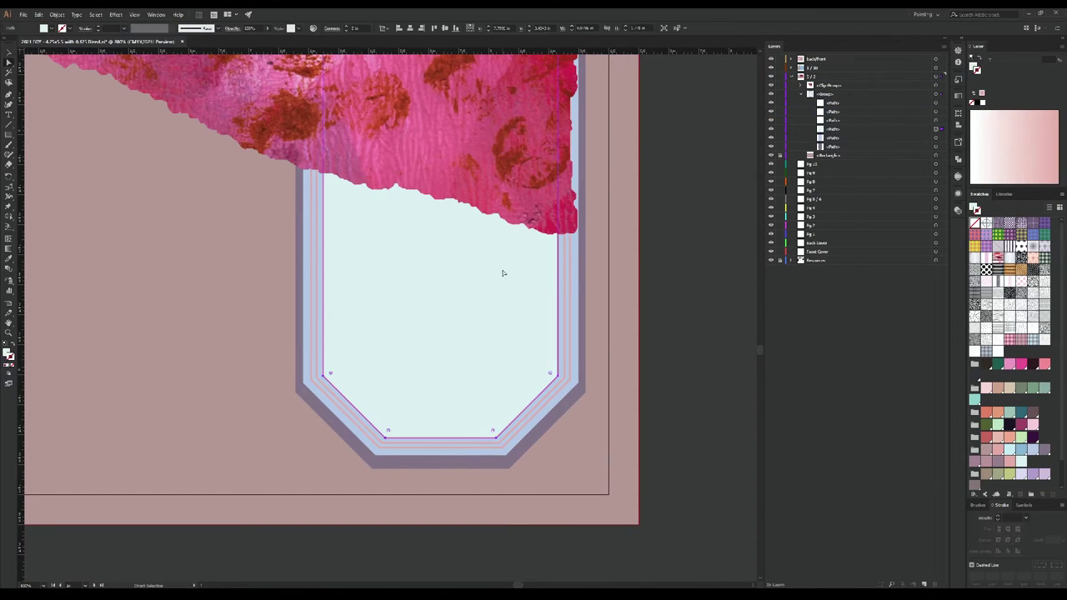
left_click(600, 281)
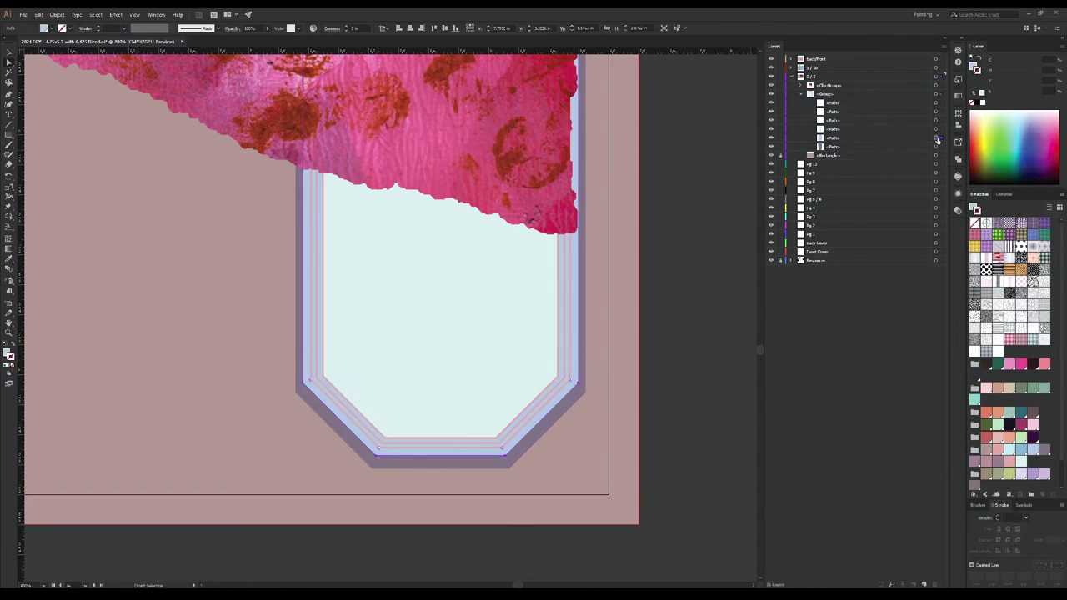
Step: Sample pale pink from the collage into the octagon's inner fill
key("ctrl+minus")
key("ctrl+0")
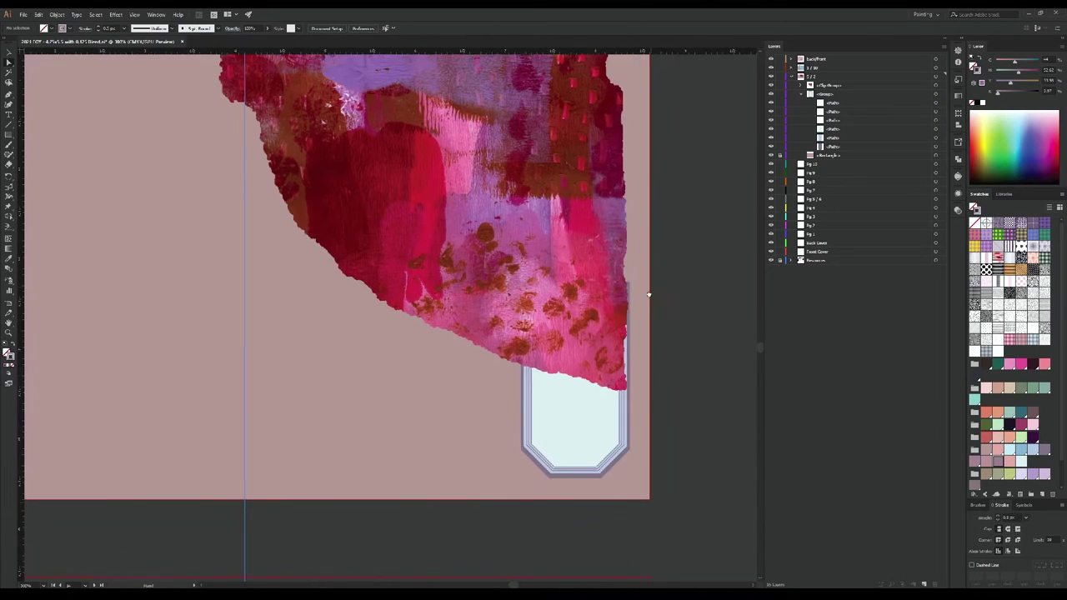
scroll(667, 355, "down", 2)
left_click(446, 187)
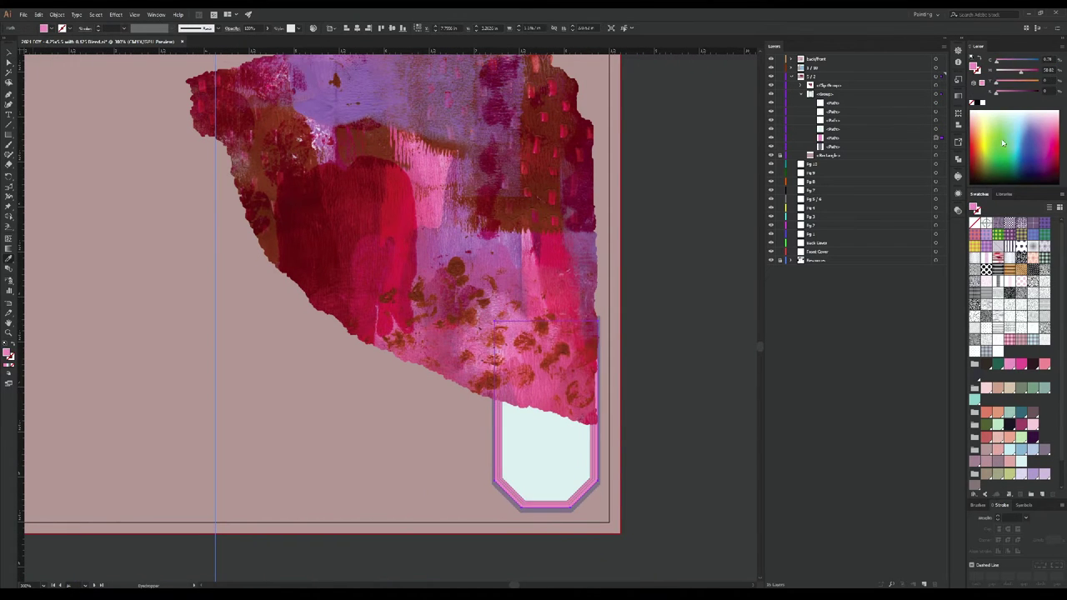
left_click(937, 129)
left_click(550, 211)
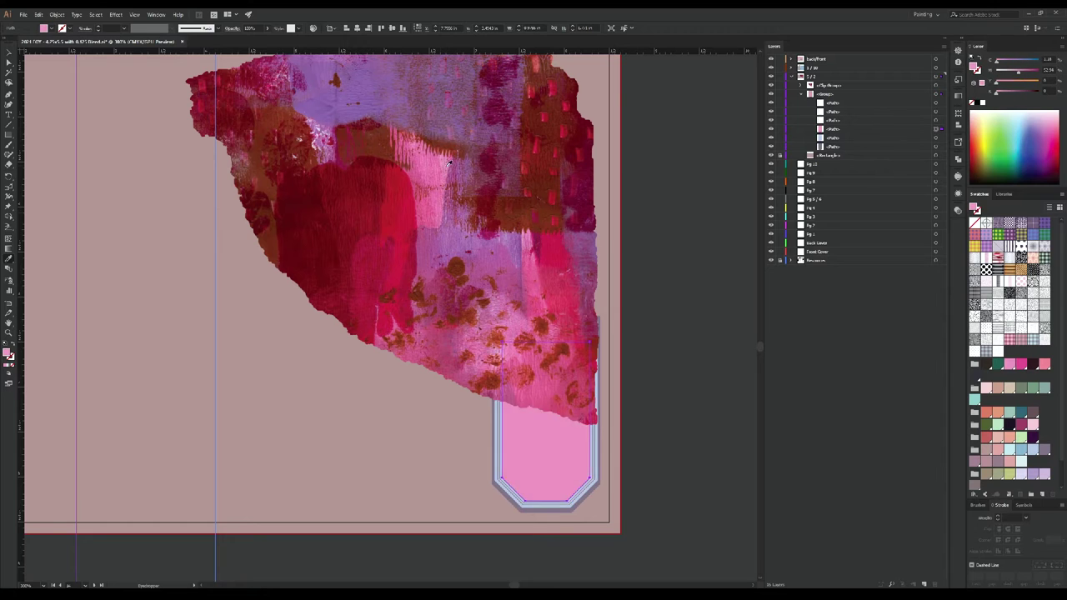
scroll(550, 210, "up", 1)
key("ctrl+z")
scroll(538, 479, "up", 2)
scroll(538, 479, "down", 1)
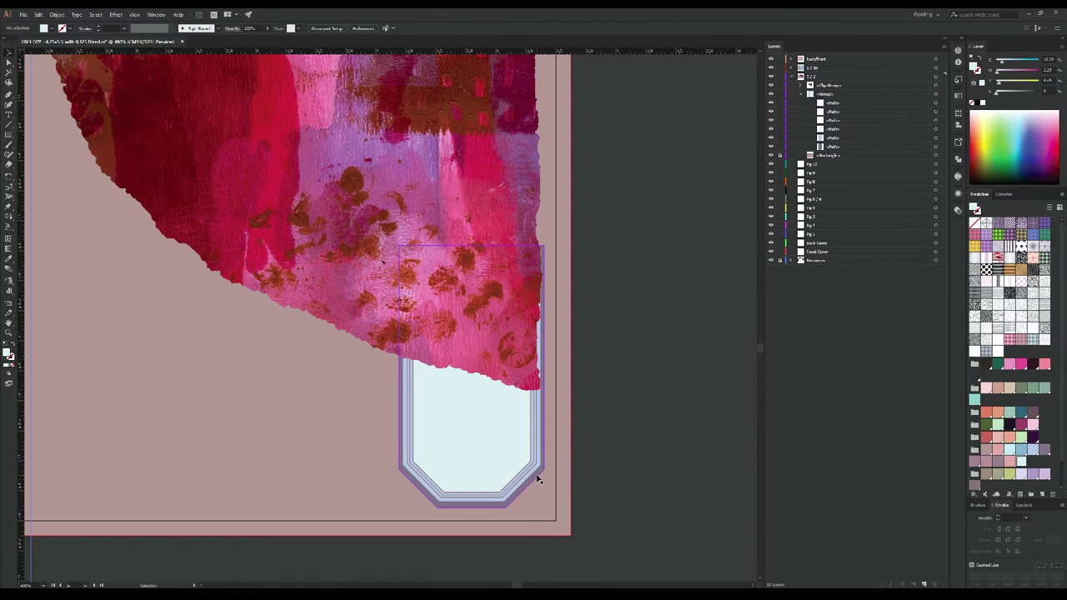
key("ctrl+shift+z")
key("ctrl+shift+z")
key("ctrl+shift+z")
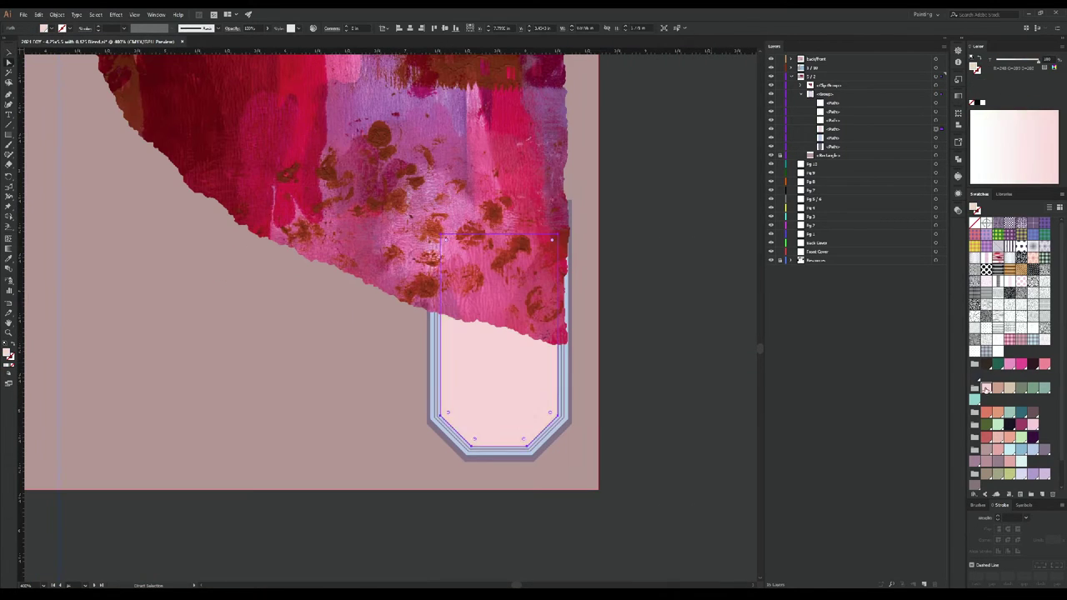
Step: Set the octagon's outline to mauve-grey after trying several pink swatches
left_click(998, 451)
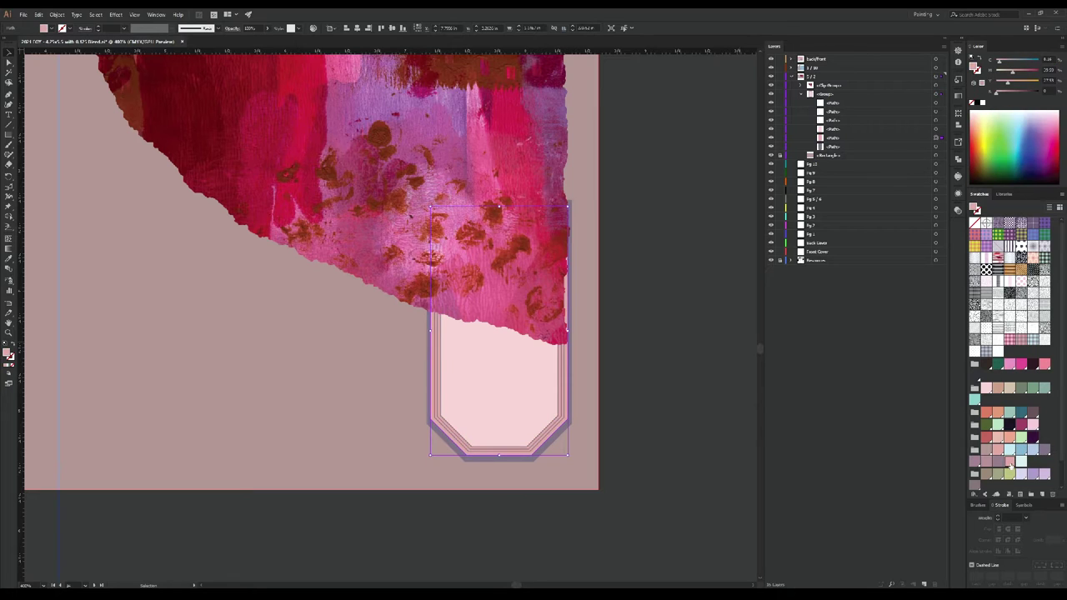
left_click(1034, 473)
left_click(1022, 463)
left_click(998, 451)
left_click(1034, 414)
left_click(1022, 415)
left_click(1010, 414)
scroll(1010, 417, "down", 1)
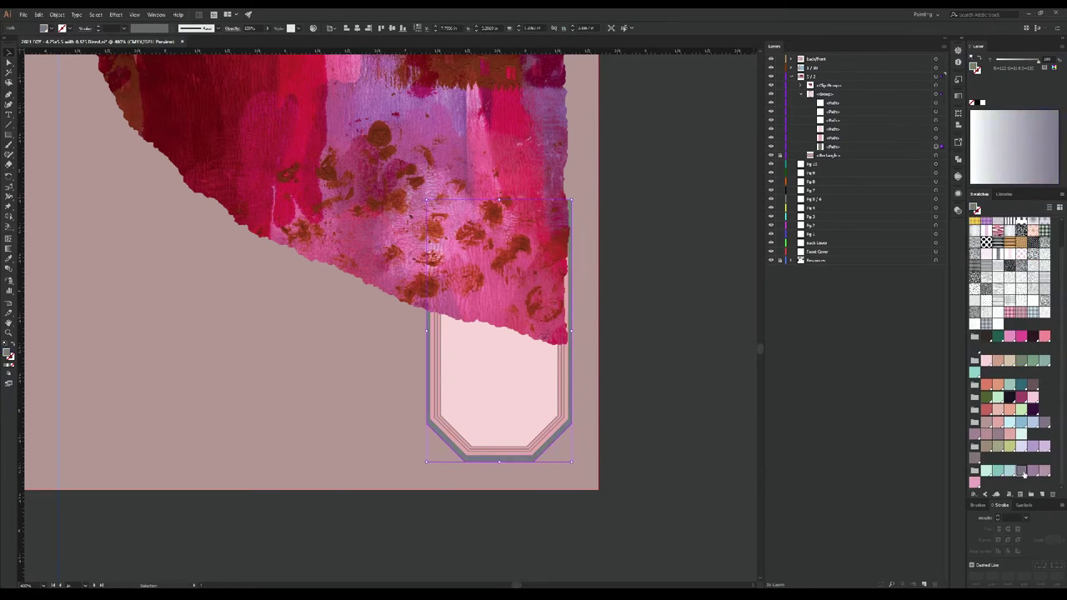
Step: Deselect the octagon, then pick its path with the Direct Selection tool
left_click(1022, 451)
left_click(620, 331)
key("a")
left_click(560, 392)
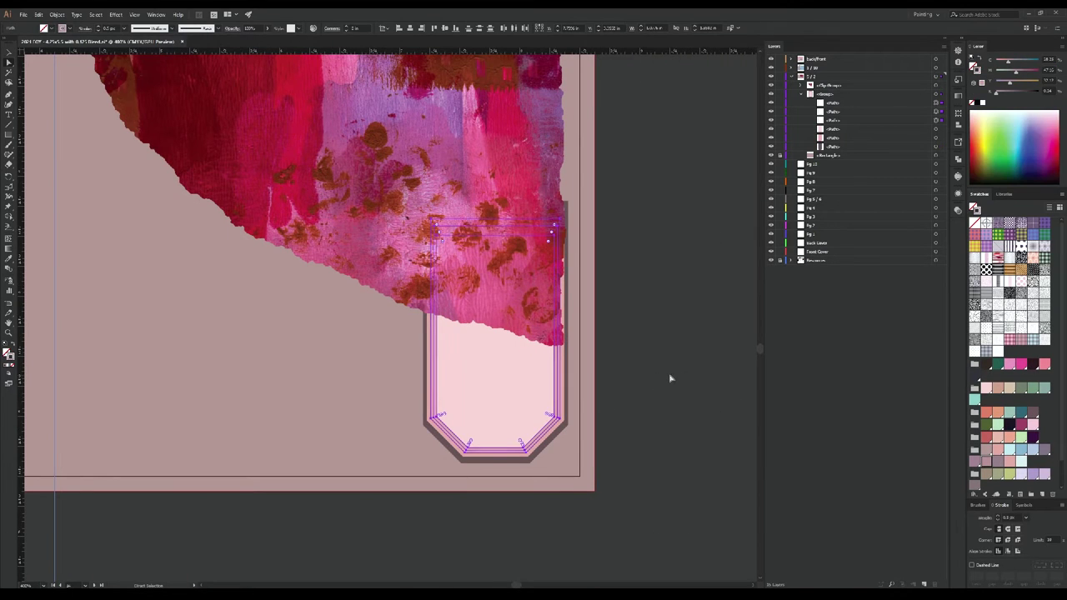
scroll(670, 378, "down", 7)
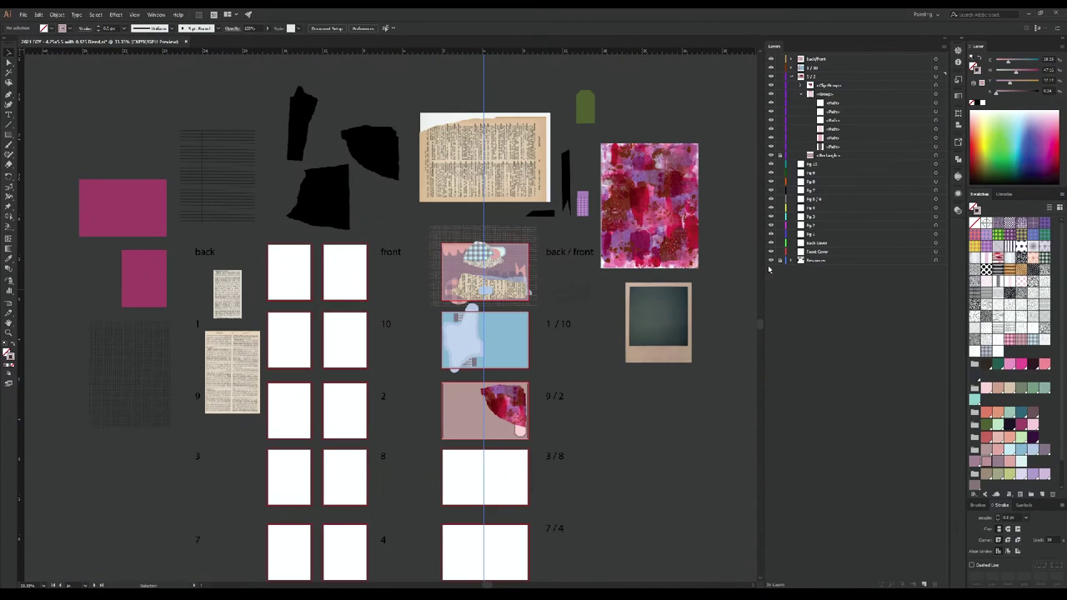
Step: Draw a circle, place it on the 9/2 pink collage, and fill it translucent grey-pink
left_click_drag(598, 425, 687, 431)
scroll(435, 325, "up", 2)
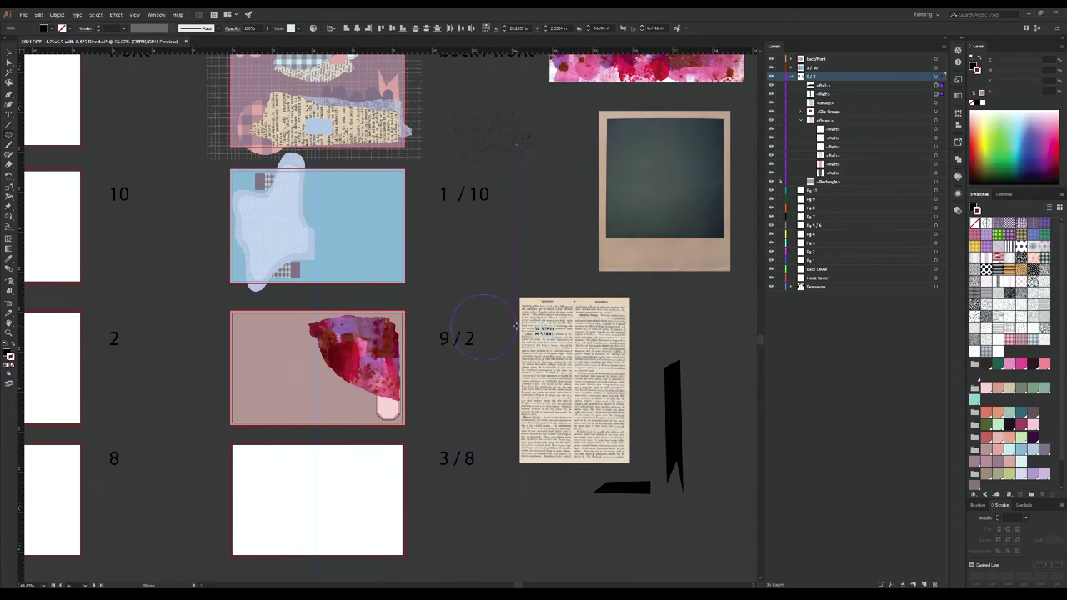
left_click_drag(502, 333, 495, 353)
left_click_drag(364, 356, 385, 392)
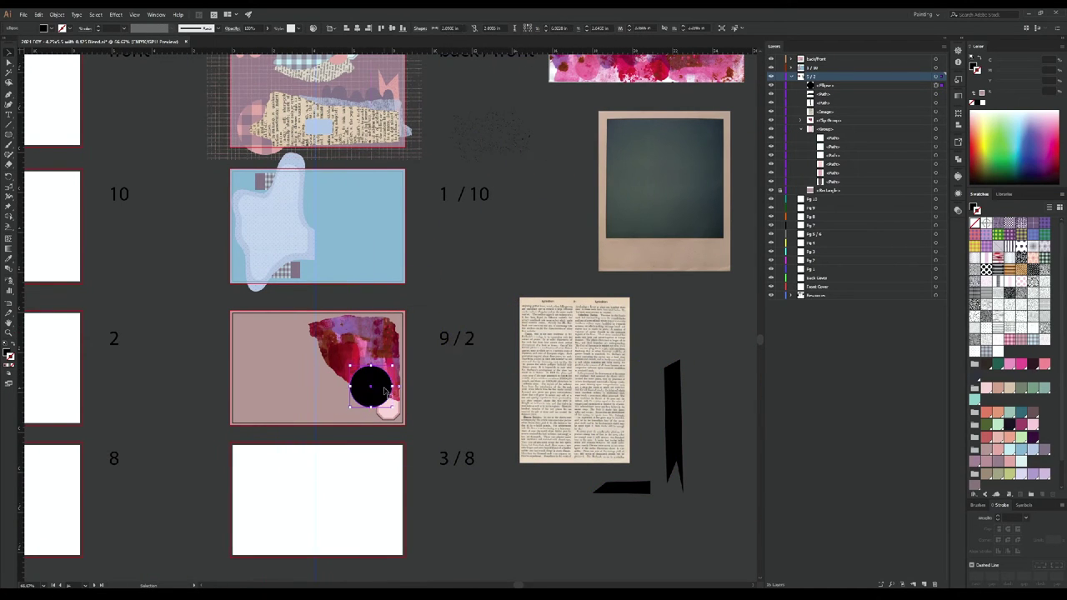
left_click(1047, 451)
scroll(366, 381, "up", 2)
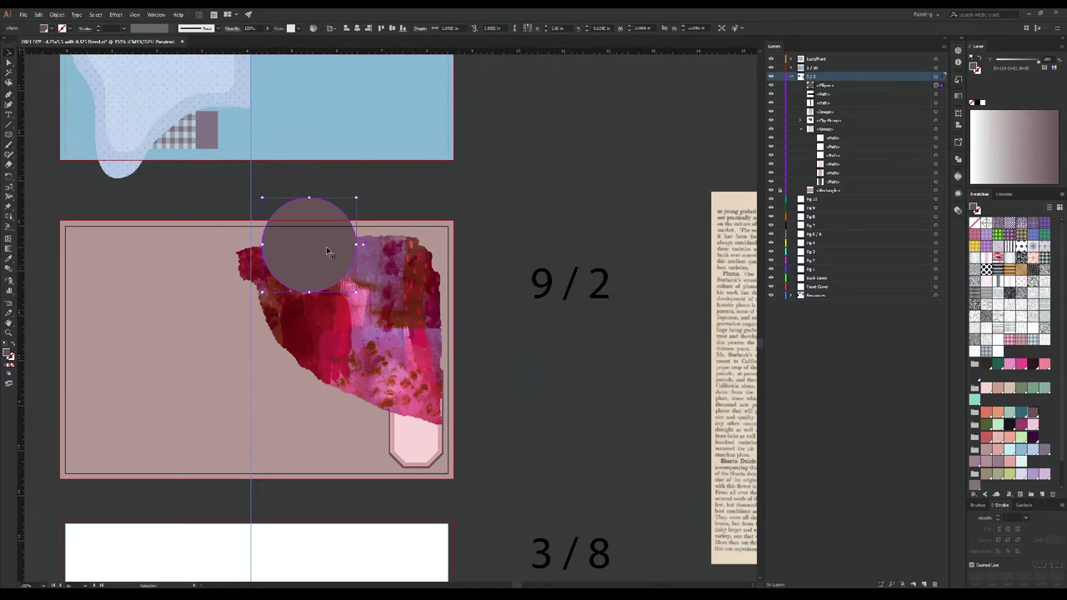
scroll(328, 252, "down", 2)
Step: Place the ribbon under the 9/2 collage, shrink the group slightly, and colour the ribbon light blue
left_click_drag(531, 376, 250, 366)
scroll(250, 367, "up", 2)
key("ctrl+shift+bracketleft")
left_click_drag(812, 119, 812, 117)
left_click(834, 75)
left_click_drag(304, 327, 276, 255)
scroll(547, 352, "down", 2)
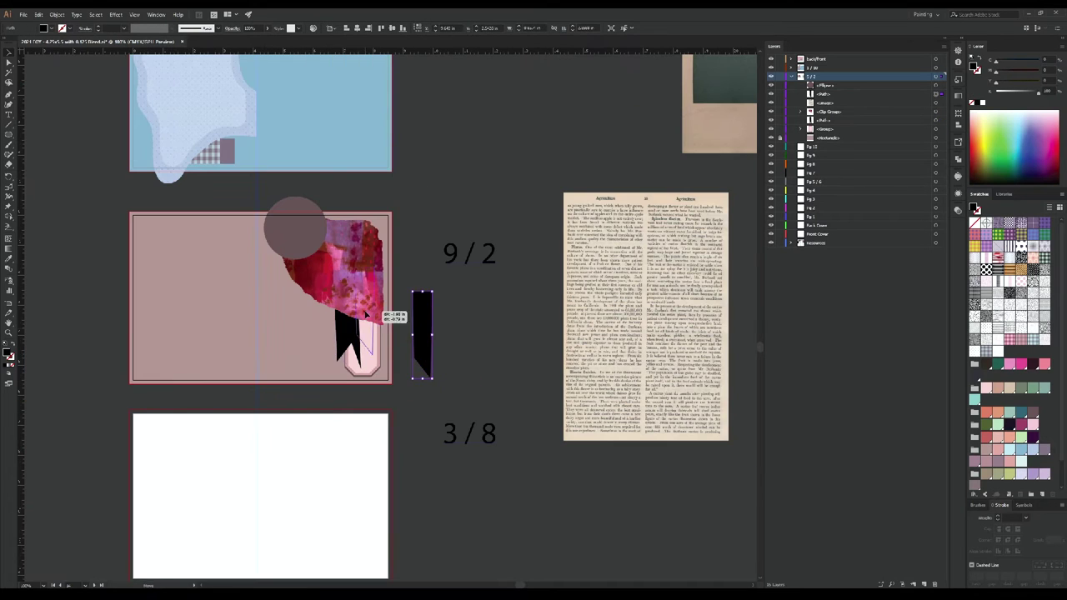
left_click_drag(354, 324, 354, 325)
scroll(354, 325, "up", 2)
left_click(1021, 459)
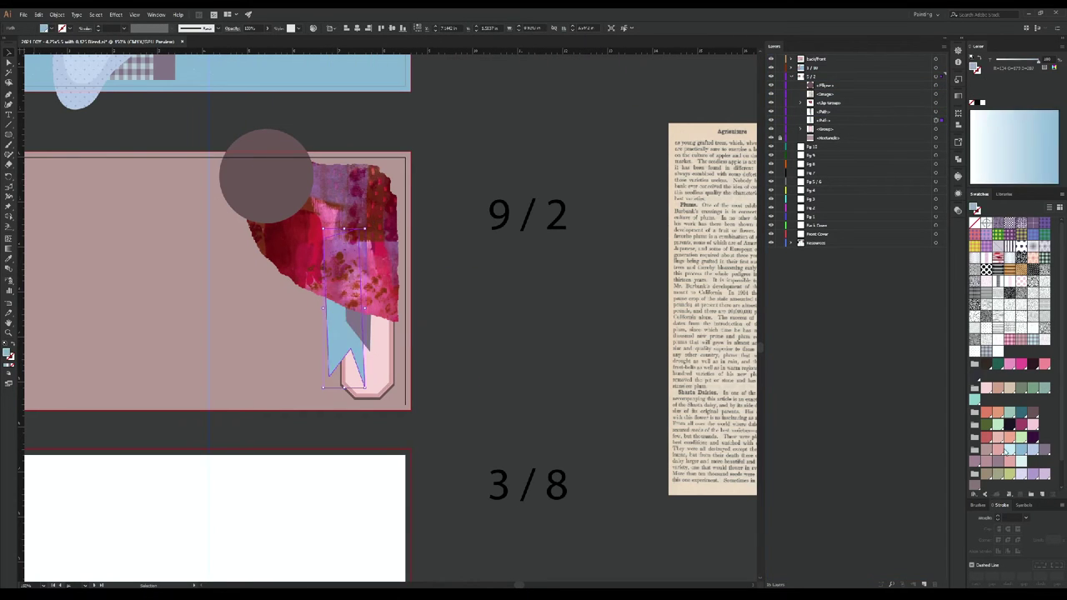
Step: Make the ribbon grey and reposition the torn newspaper scrap on the 9/2 collage
left_click(1010, 461)
left_click(1033, 474)
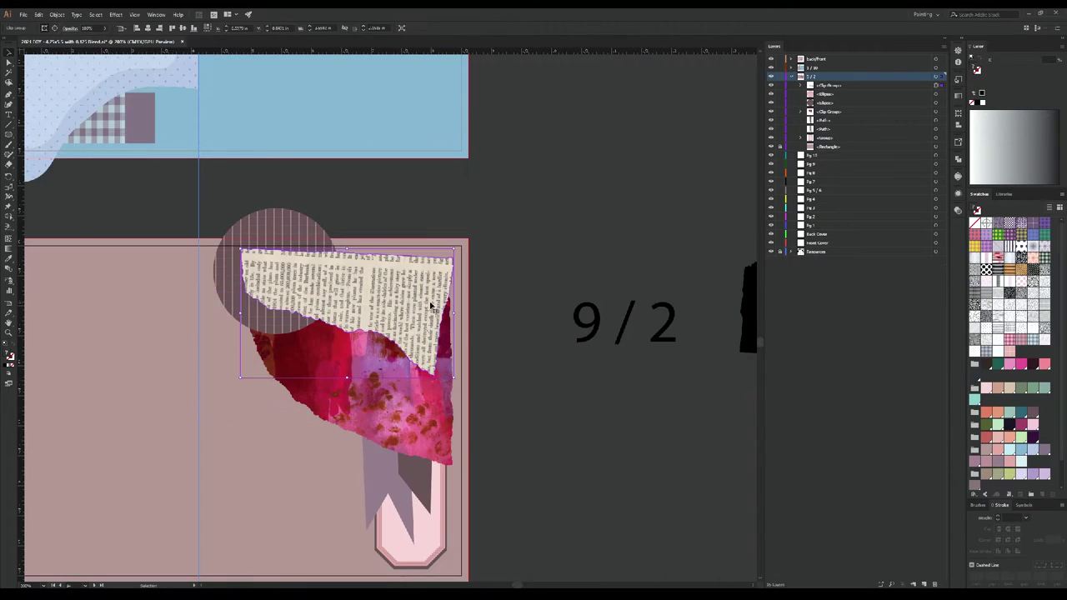
left_click_drag(392, 287, 447, 282)
key("ctrl+shift+a")
scroll(45, 139, "down", 1)
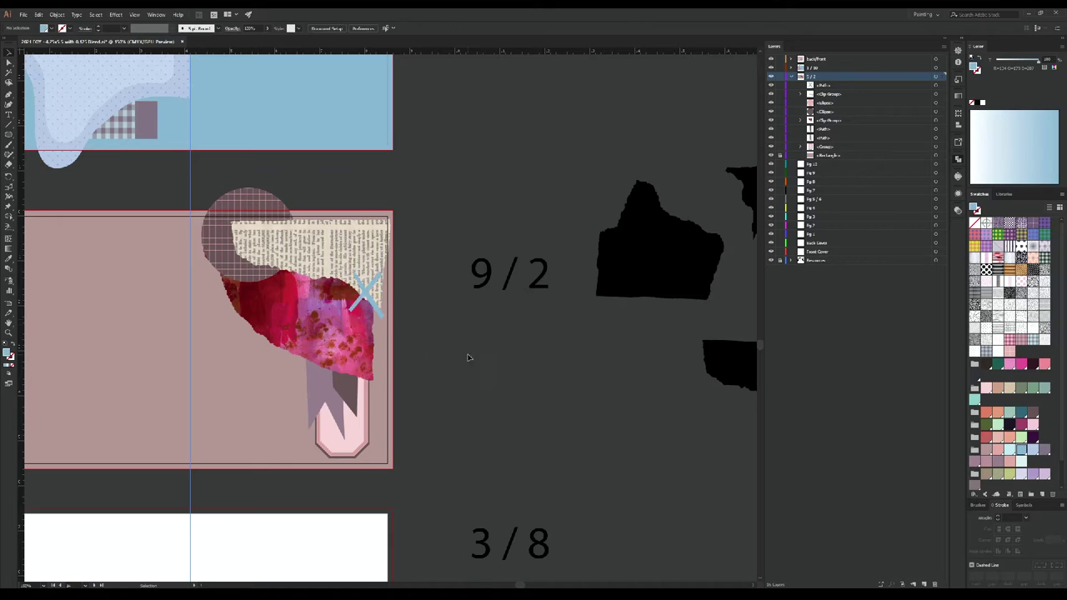
scroll(467, 356, "up", 3)
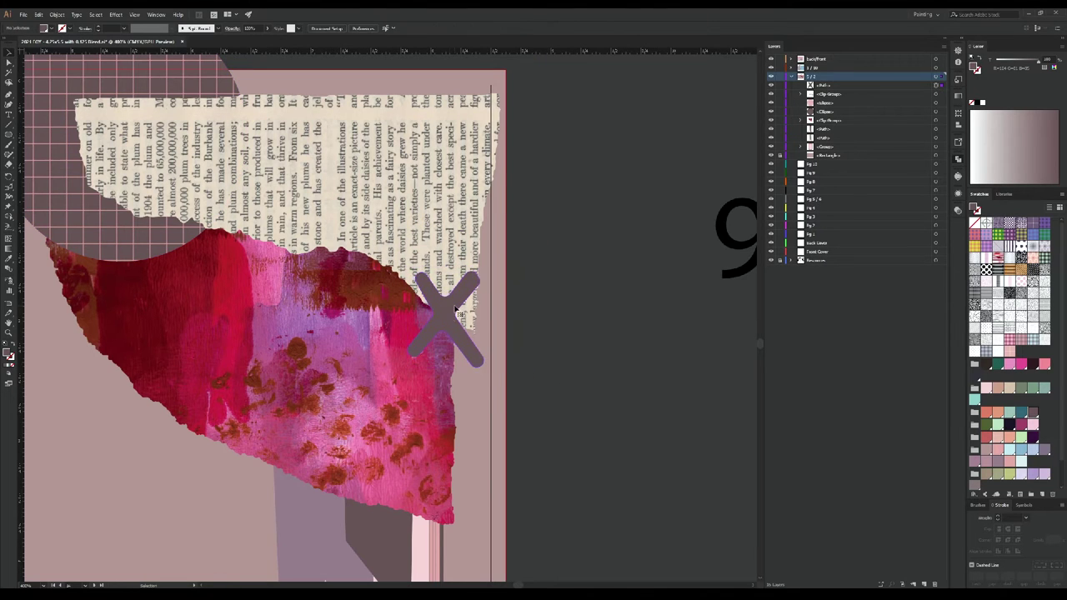
scroll(458, 312, "down", 8)
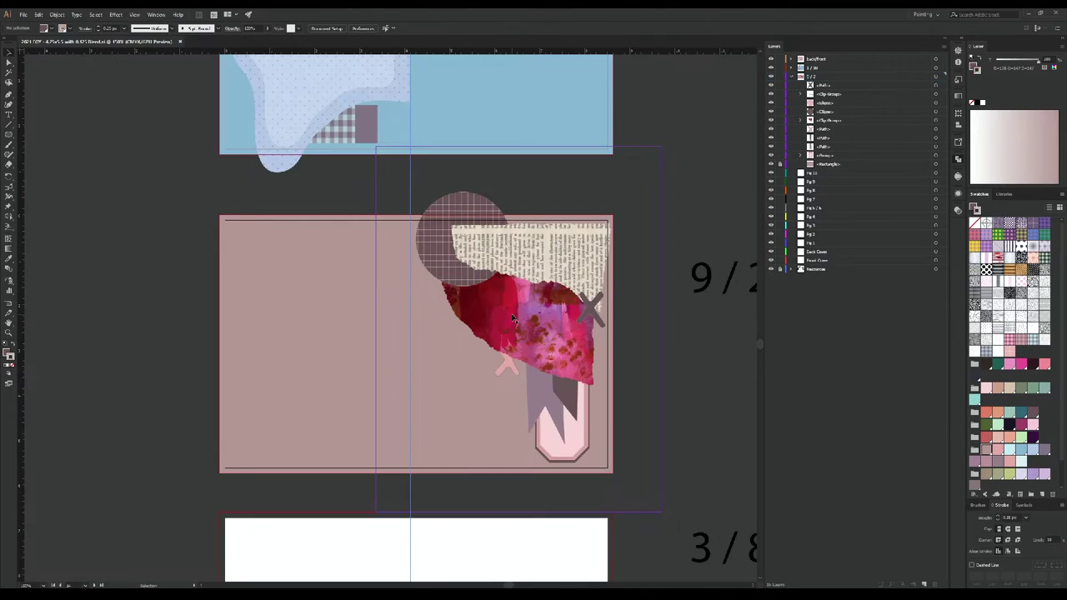
Step: Paste blue background rectangles into the 3/8, 7/4 and 5/6 spread slots
scroll(568, 260, "down", 1)
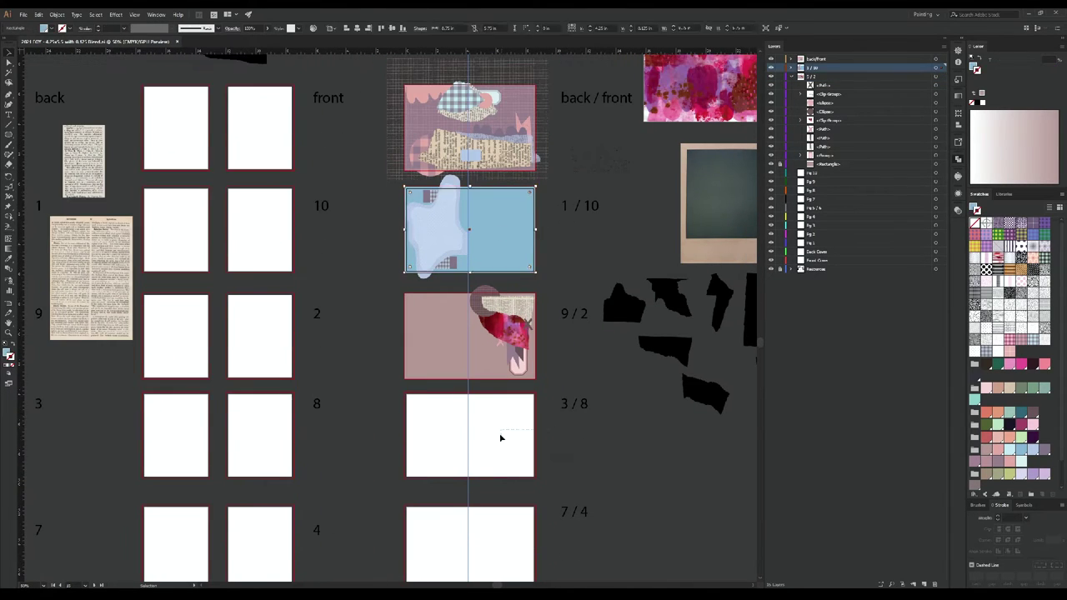
key("ctrl+v")
left_click_drag(387, 322, 506, 181)
key("Return")
key("ctrl+v")
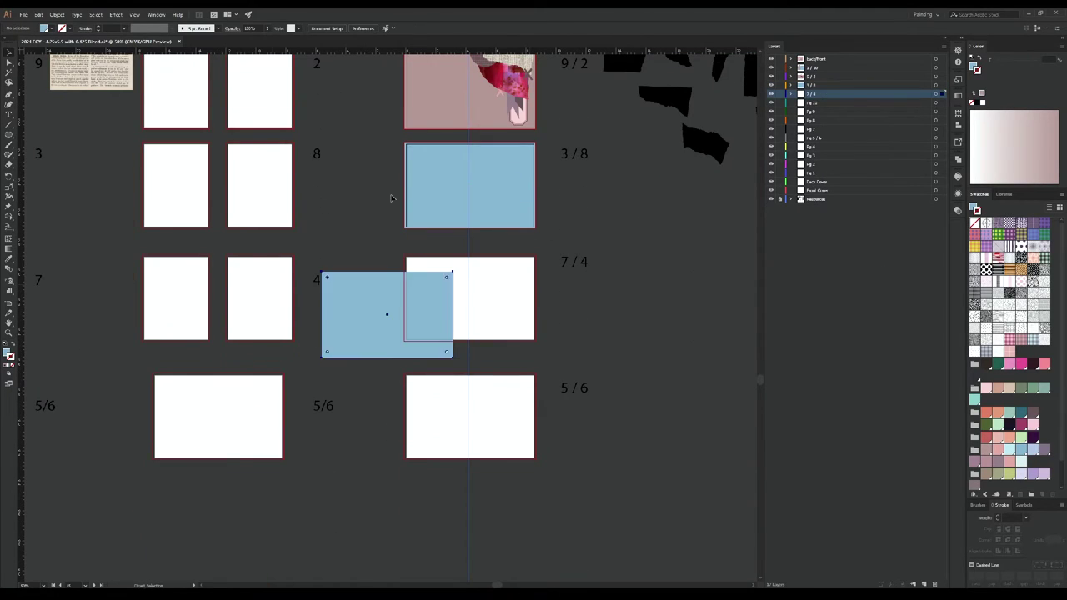
left_click_drag(386, 312, 470, 314)
key("Return")
key("ctrl+v")
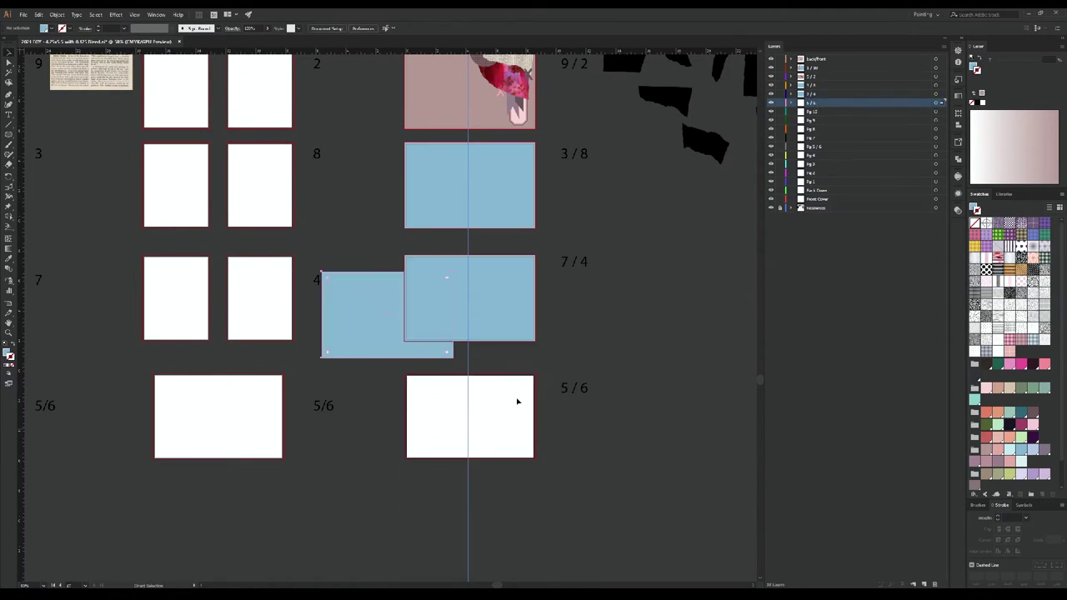
left_click_drag(386, 313, 470, 417)
key("ctrl+minus")
left_click(516, 185)
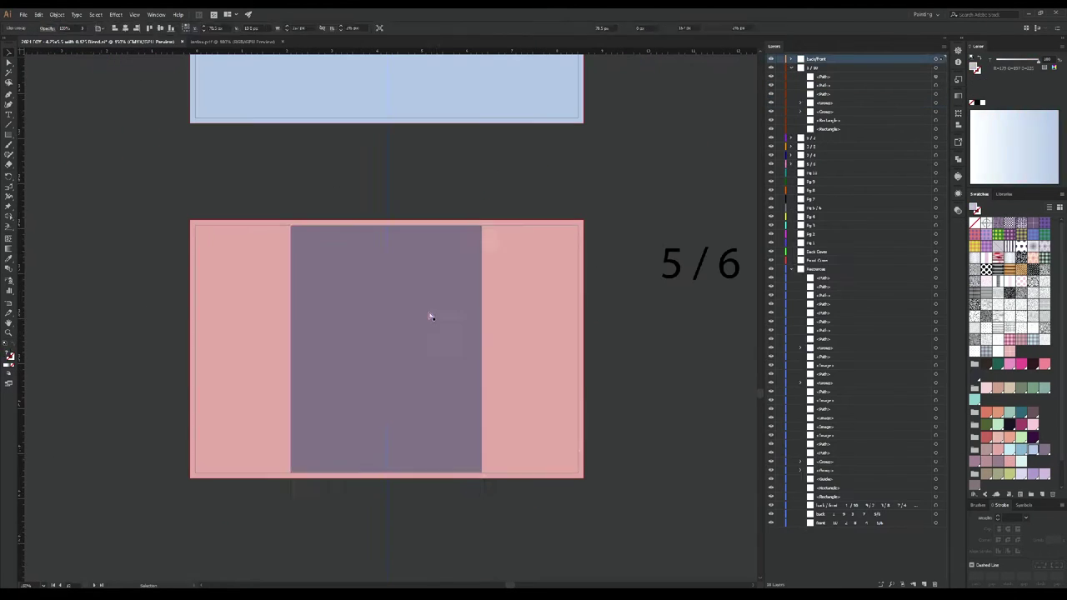
Step: Paste the church photo onto 5/6 and clip it with a pink mask shape (Ctrl+7)
key("ctrl+v")
key("ctrl+v")
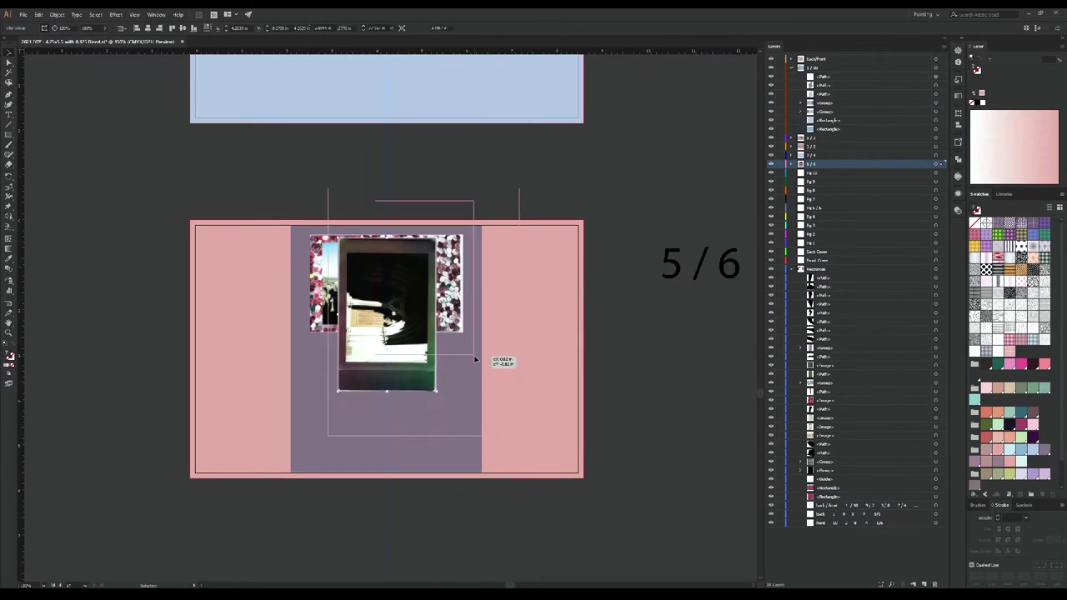
key("ctrl+plus")
key("ctrl+plus")
key("ctrl+plus")
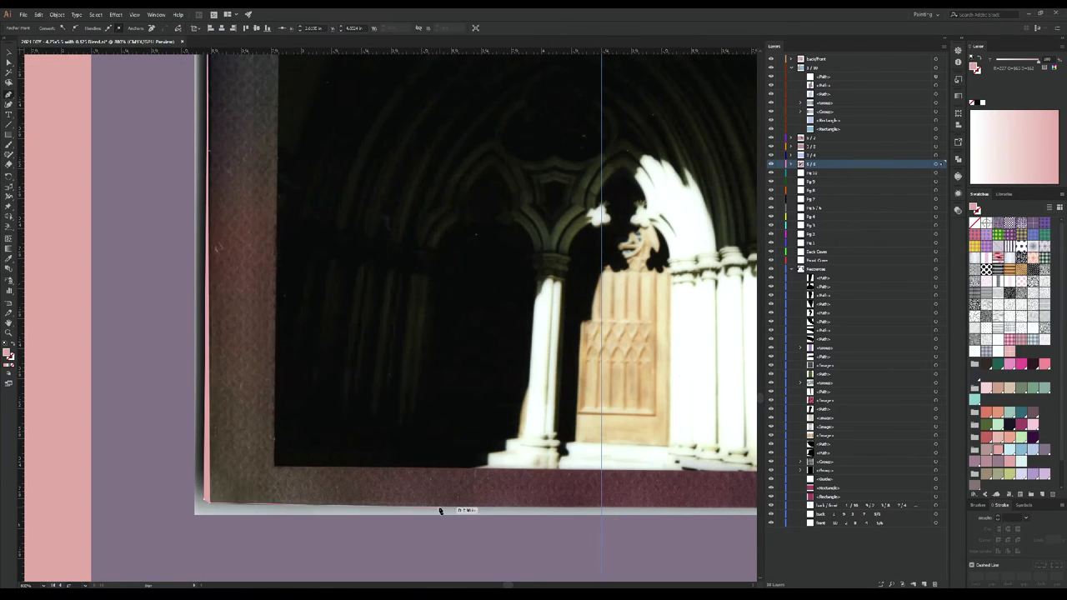
left_click(439, 506)
scroll(715, 507, "right", 8)
key("ctrl+minus")
left_click(442, 317)
left_click(443, 317)
key("ctrl+0")
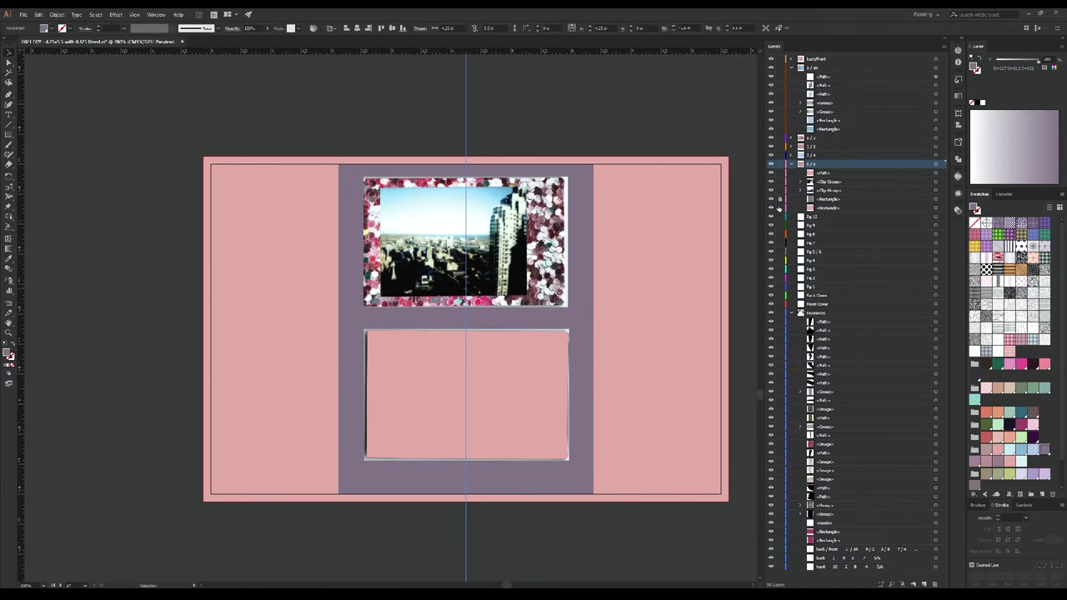
key("ctrl+7")
scroll(588, 365, "up", 2)
scroll(640, 325, "down", 4)
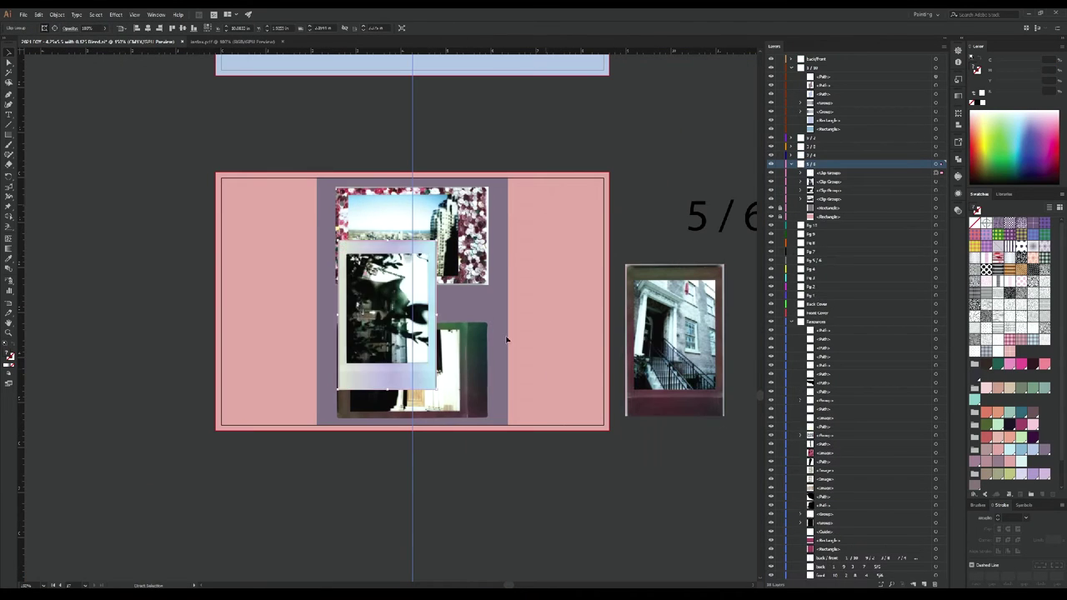
Step: Add the graffiti, waterfront and night street photos around the 5/6 spread
left_click_drag(674, 500, 686, 424)
scroll(679, 365, "up", 1)
key("ctrl+v")
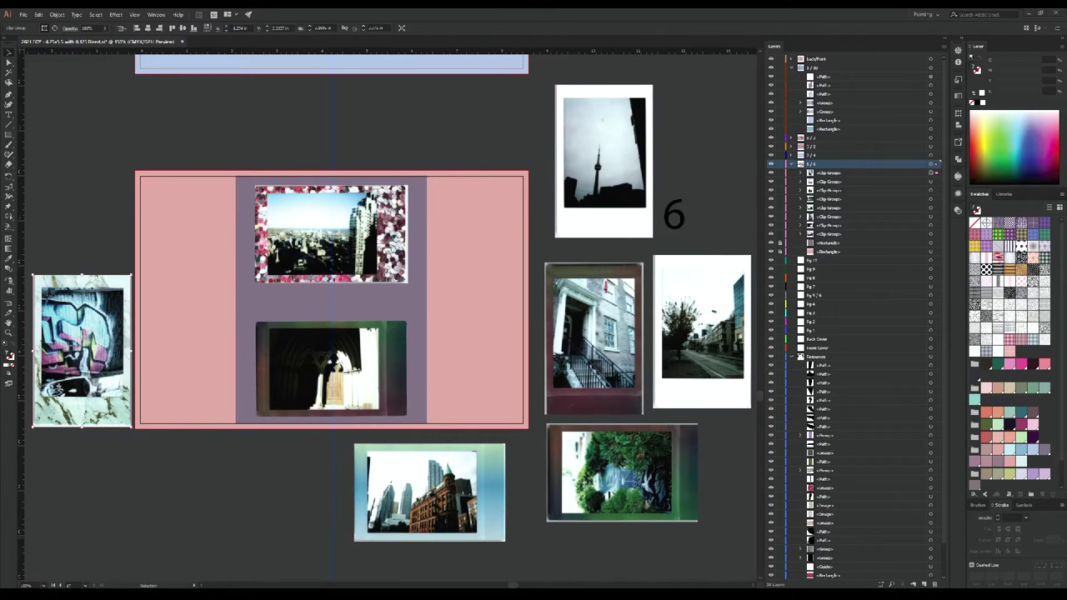
key("ctrl+v")
key("ctrl+v")
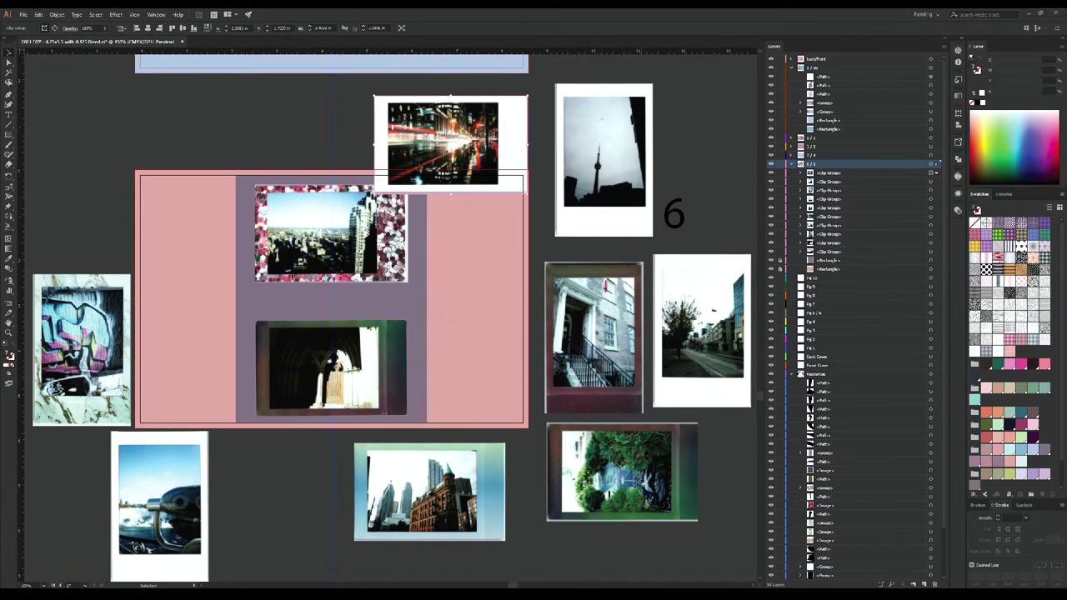
key("ctrl+v")
Step: Switch to the Toronto 2022 lettering document and zoom in on the lettering
key("ctrl+minus")
key("ctrl+plus")
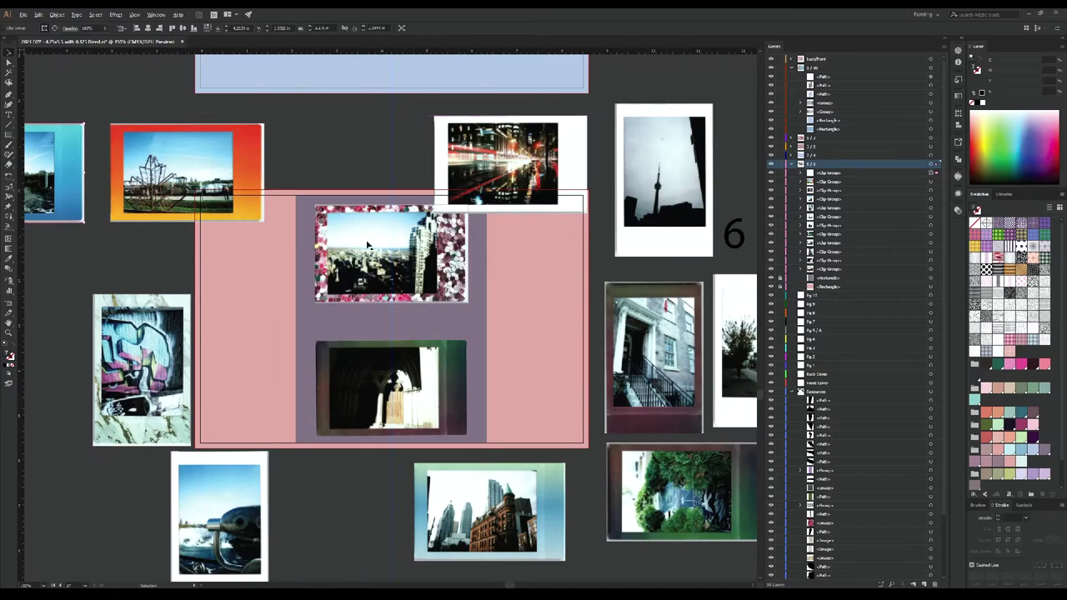
key("ctrl+minus")
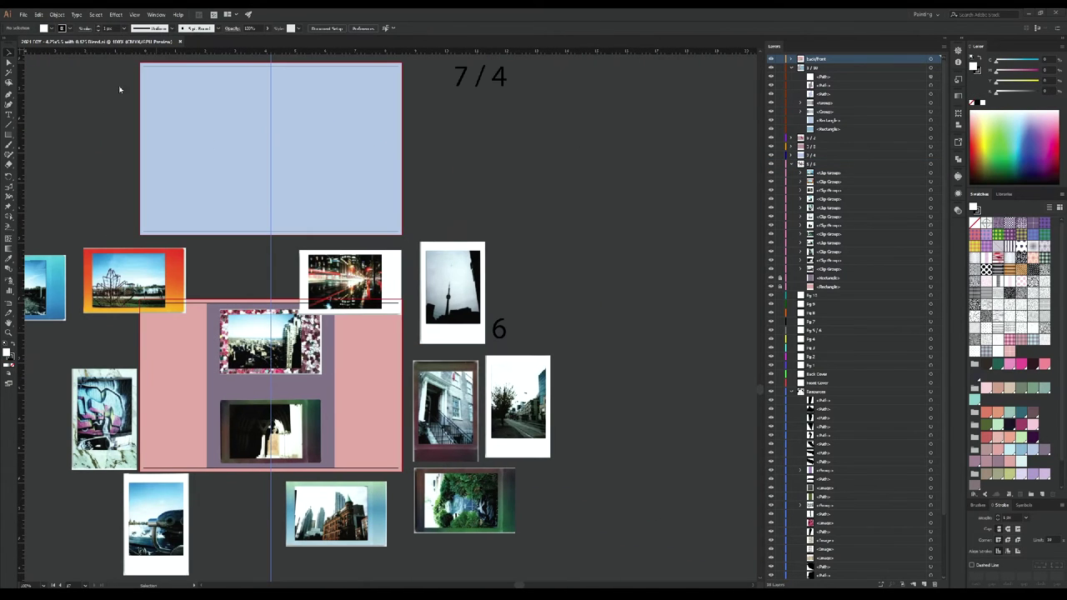
key("ctrl+Tab")
key("ctrl+plus")
key("ctrl+plus")
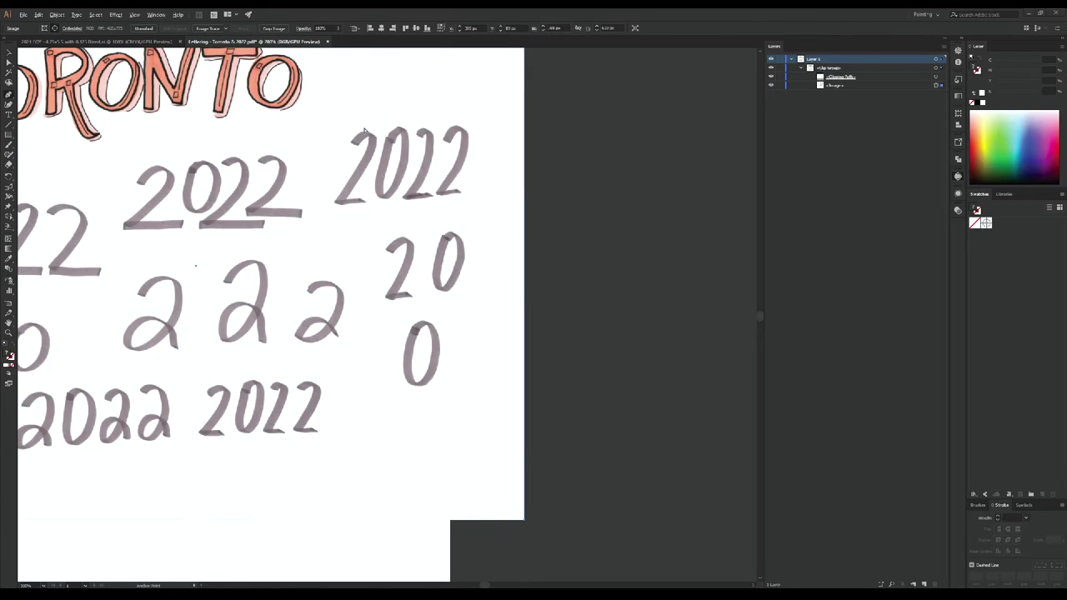
Step: On a new tracing layer, trace the 2 of 2022 as a solid dark shape
key("ctrl+plus")
key("ctrl+l")
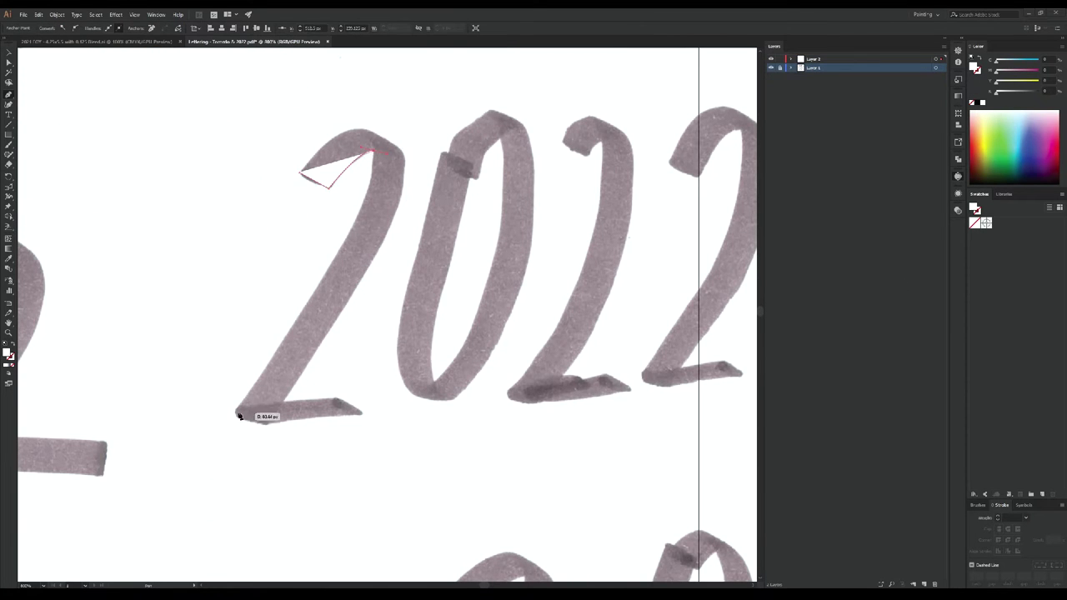
key("shift+x")
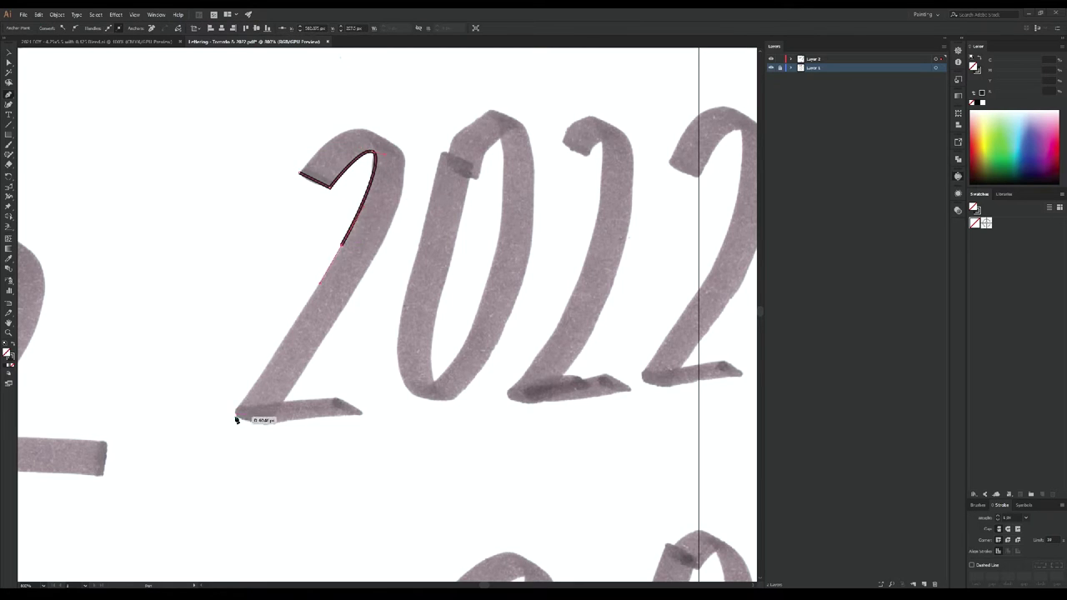
scroll(289, 450, "down", 1)
key("shift+x")
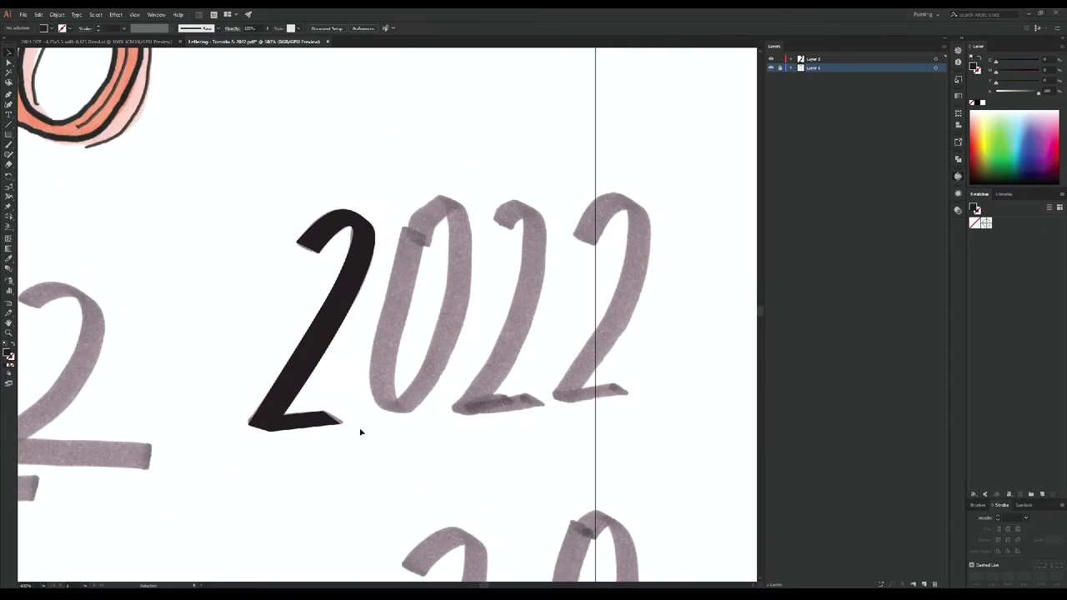
left_click_drag(270, 424, 275, 429)
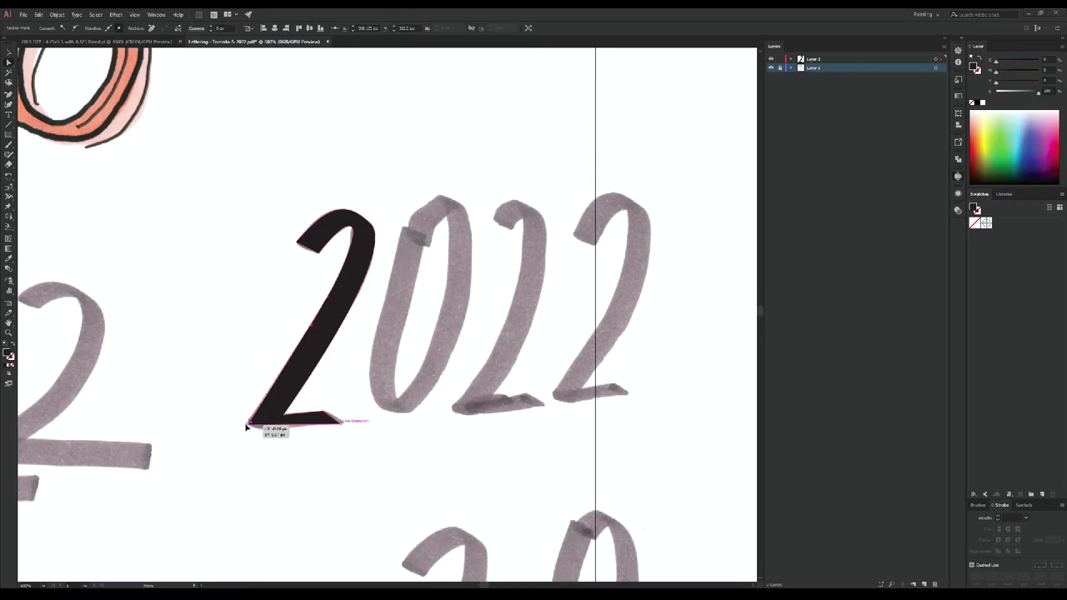
scroll(274, 429, "down", 2)
scroll(392, 334, "up", 2)
Step: Draw a tilted solid black oval for the 0 and set it beside the 2 to form 20
key("l")
mouse_move(372, 252)
left_mouse_down()
mouse_move(415, 397)
mouse_move(380, 397)
left_mouse_up()
key("shift+x")
left_click_drag(408, 321, 410, 321)
key("shift+x")
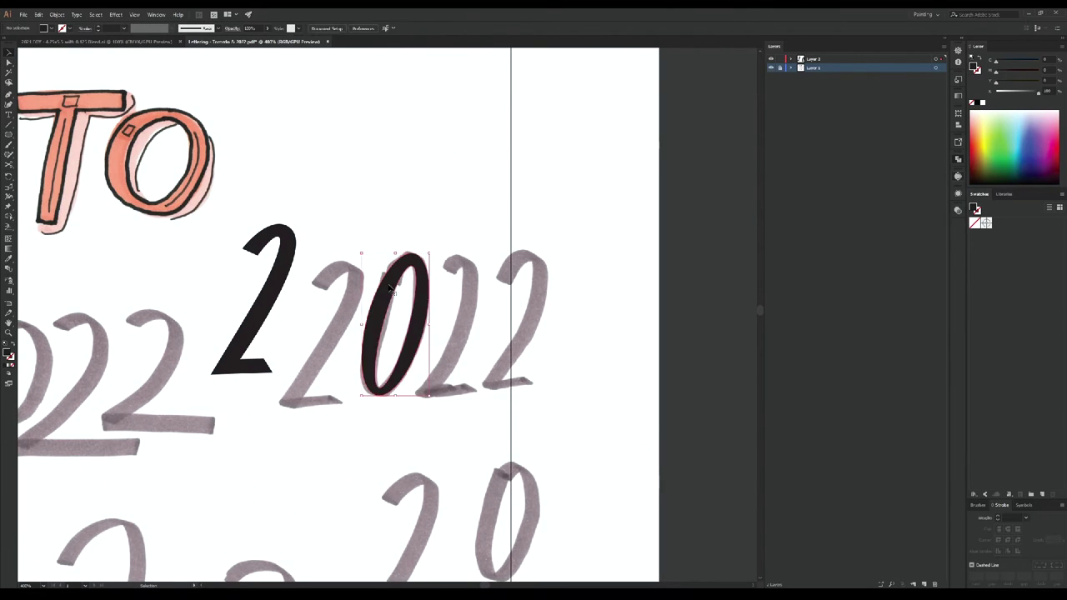
left_click_drag(387, 278, 398, 118)
left_click_drag(254, 317, 346, 178)
left_click(405, 158)
left_click_drag(405, 96, 436, 112)
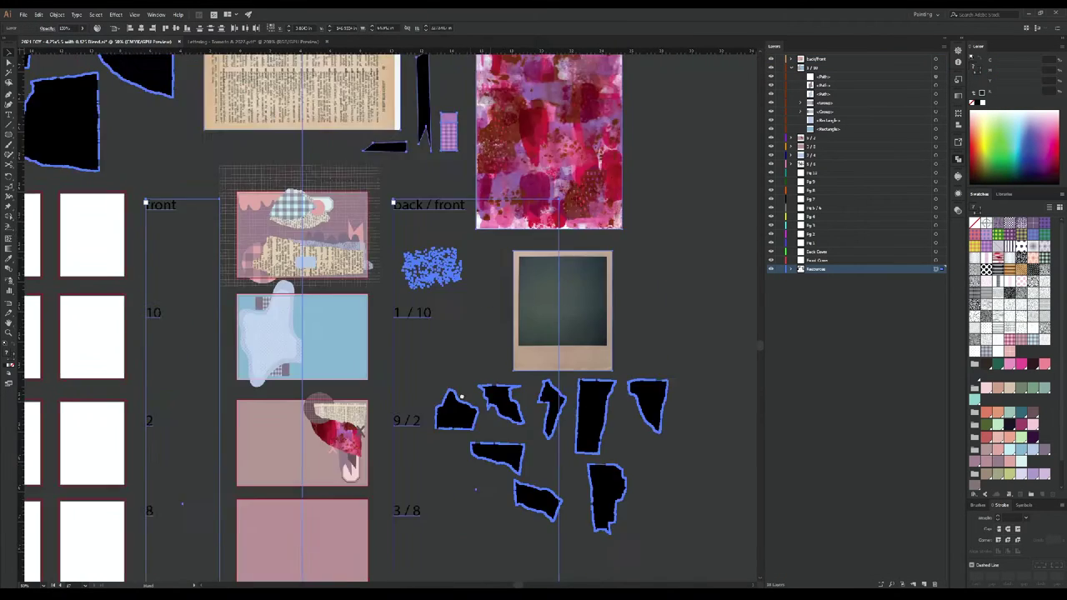
scroll(500, 250, "up", 3)
left_click(498, 129)
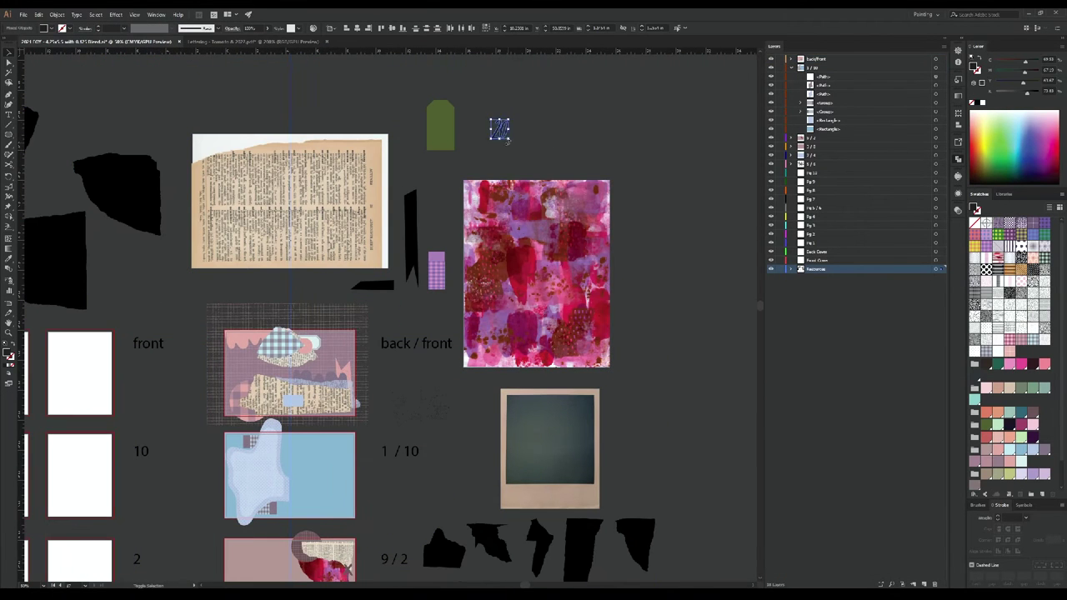
Step: Trace the outline of the T in the TORONTO lettering with the Pen tool
left_click(290, 479)
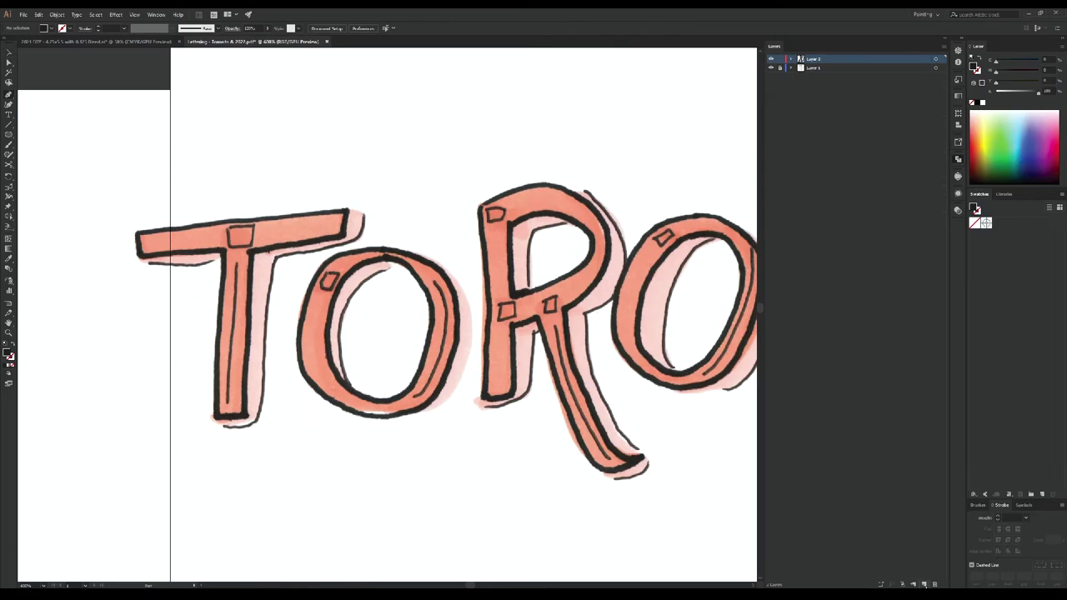
left_click(348, 212)
left_click(351, 238)
left_click(251, 248)
left_click(248, 417)
left_click(215, 416)
left_click(224, 253)
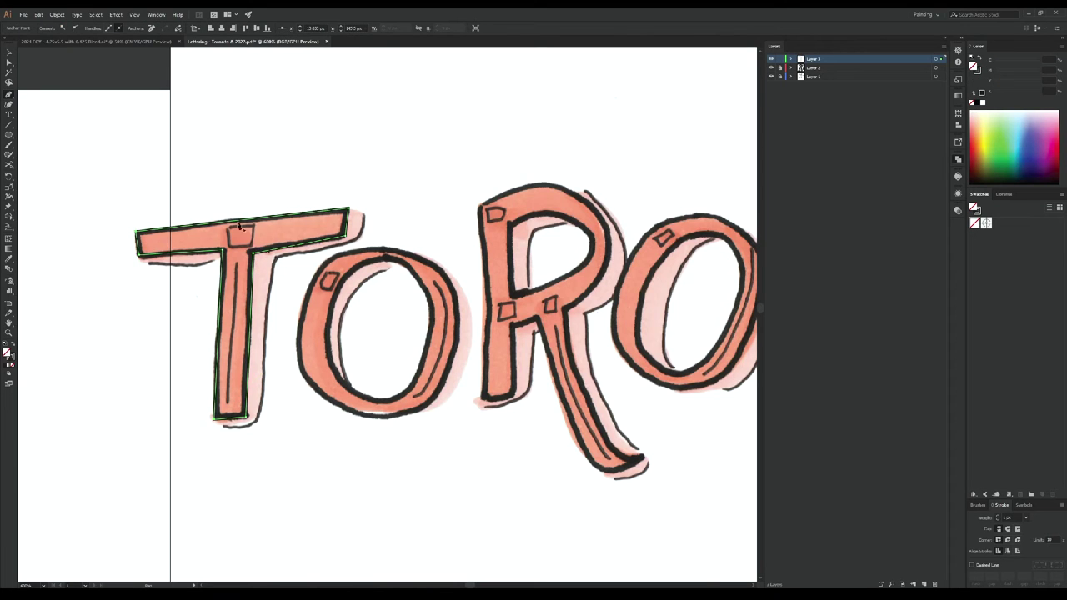
Step: Trace the remaining TORONTO letters, including the O shapes and their inner holes
scroll(258, 239, "right", 5)
scroll(528, 316, "down", 3)
scroll(528, 317, "up", 3)
left_click_drag(455, 402, 496, 413)
left_click(542, 331)
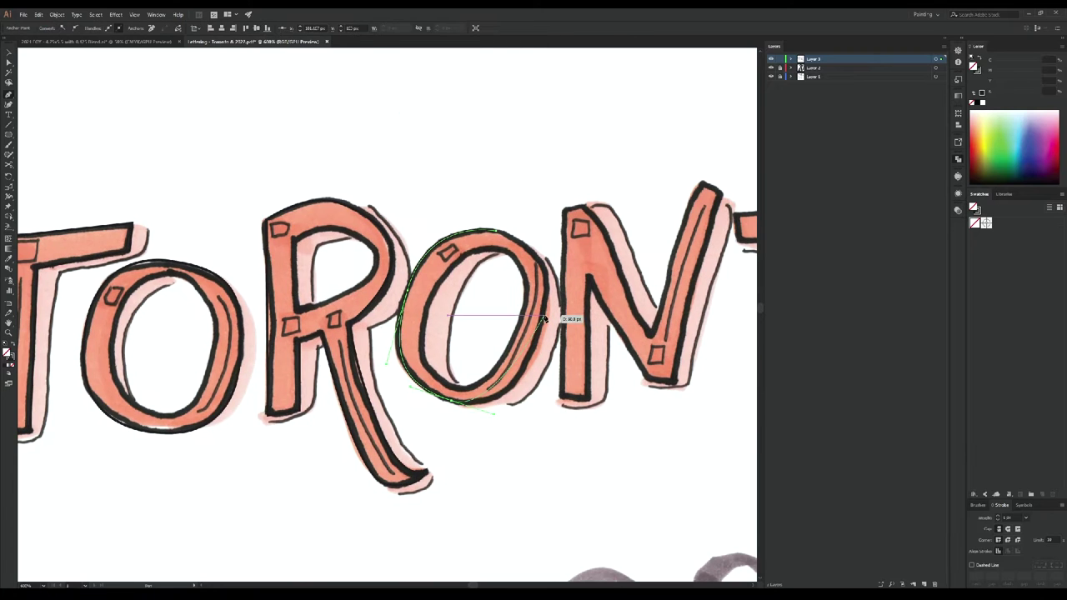
scroll(496, 234, "right", 5)
left_click(444, 436)
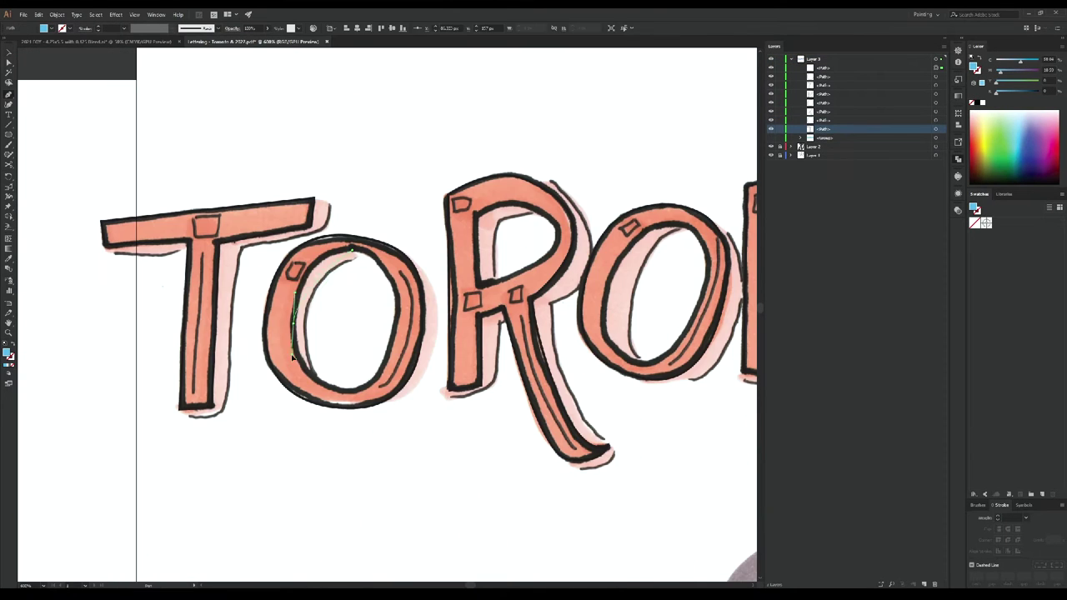
left_click(338, 366)
left_click(403, 342)
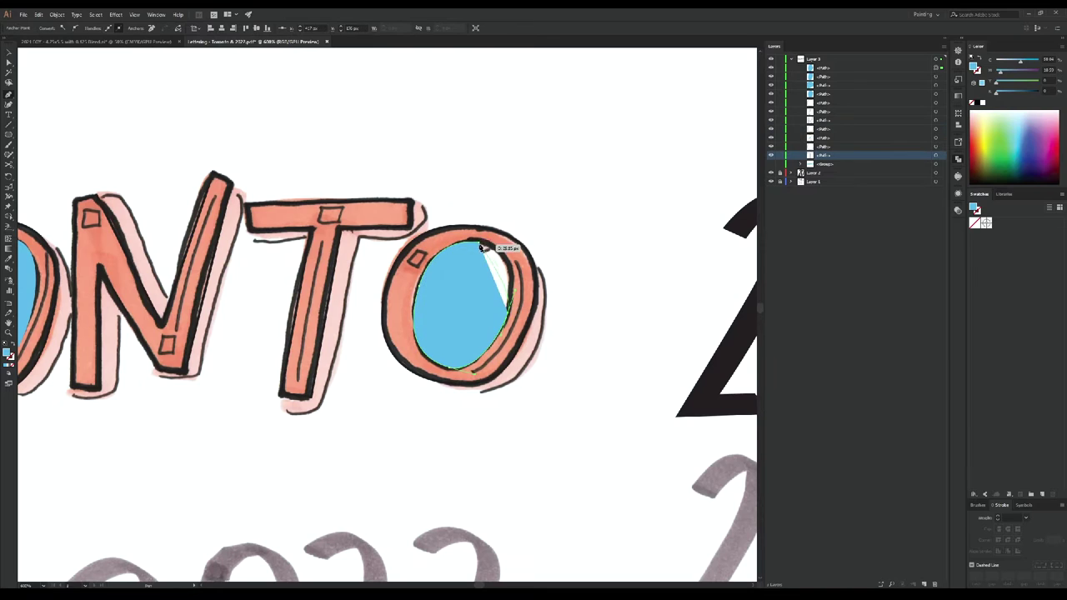
left_click(488, 245)
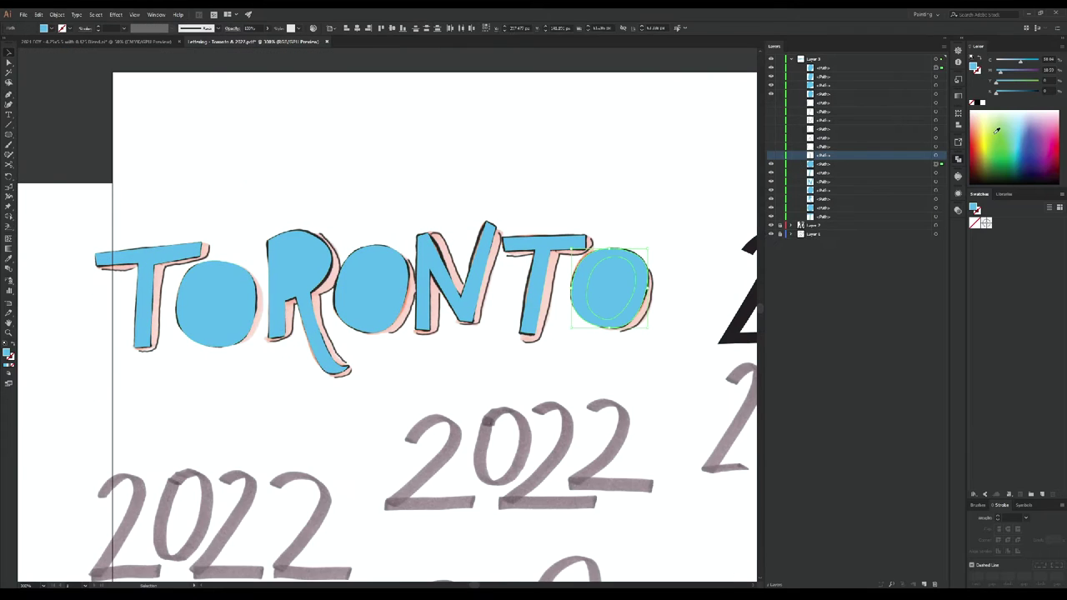
Step: Make compound paths for the letter holes, group the letters, and name the group 'TO'
key("ctrl+8")
key("ctrl+8")
key("ctrl+8")
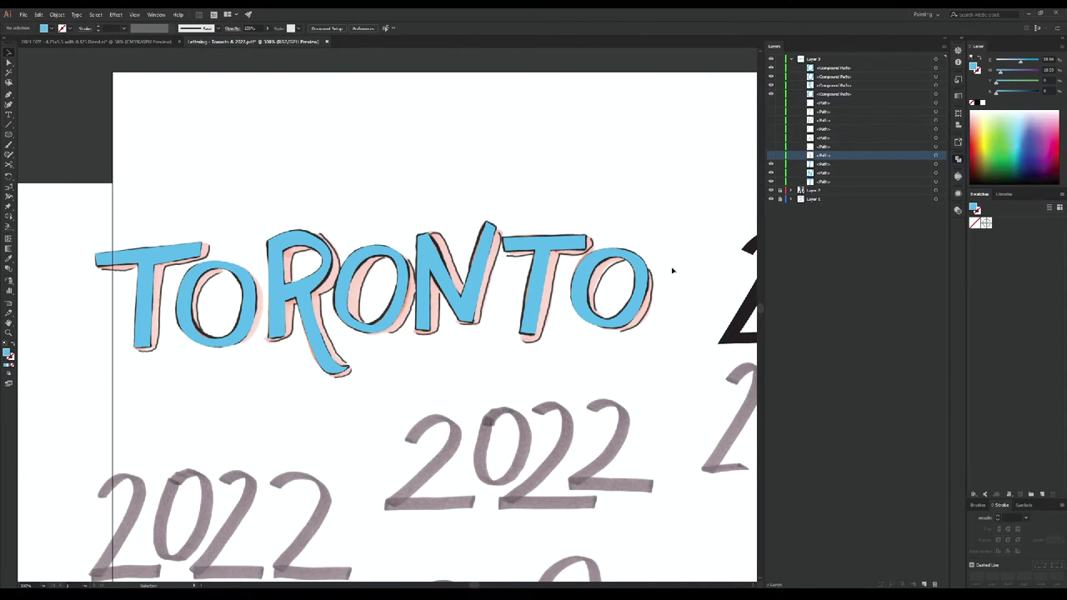
key("ctrl+a")
key("ctrl+g")
double_click(821, 68)
type("TO")
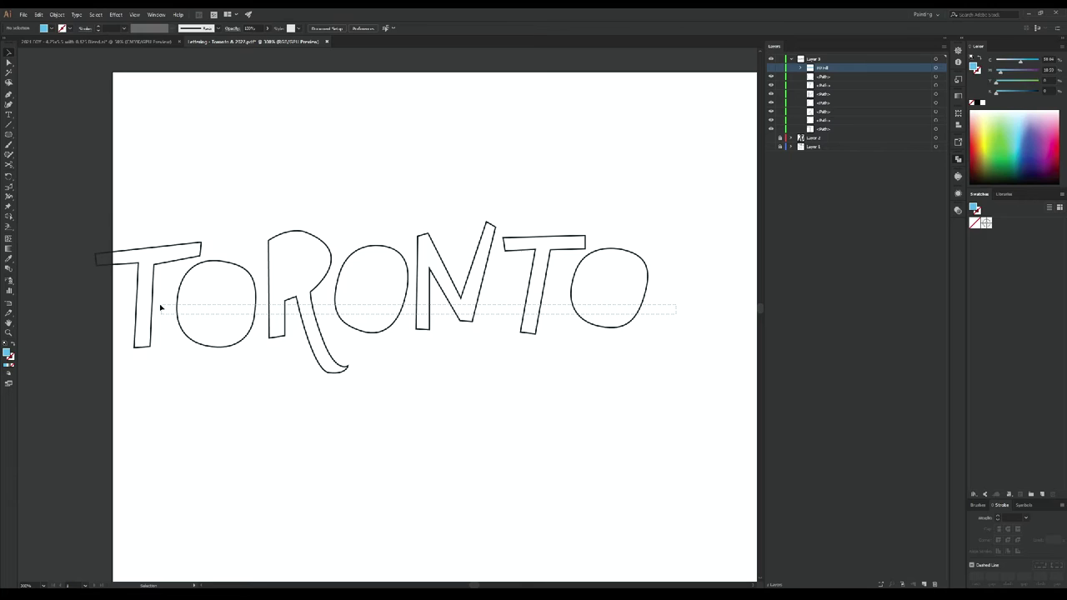
Step: Regroup all the TORONTO letters and copy them for the collage document
key("ctrl+a")
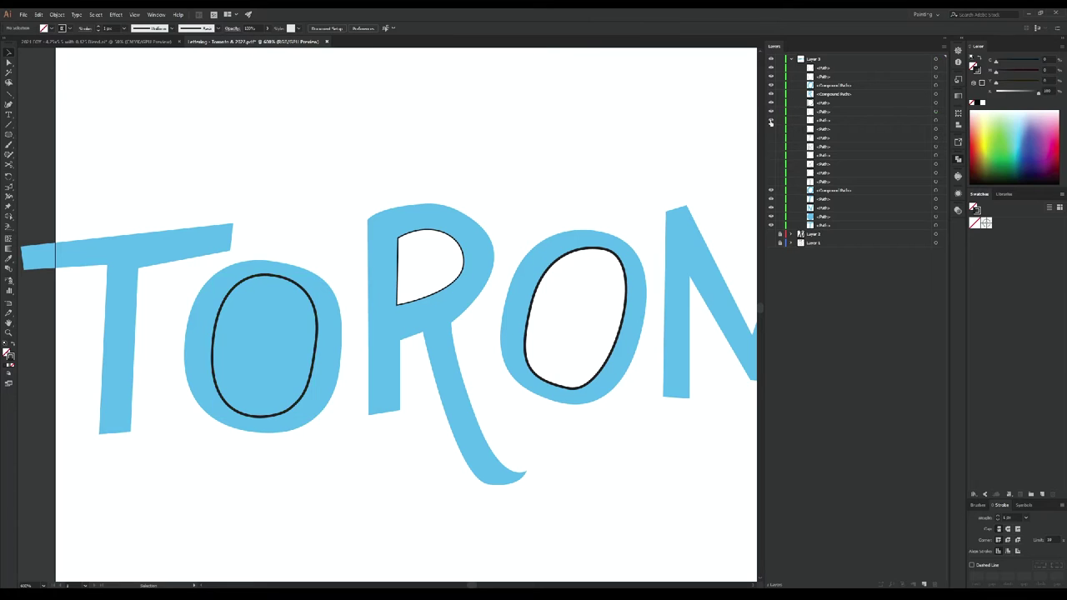
left_click(827, 112)
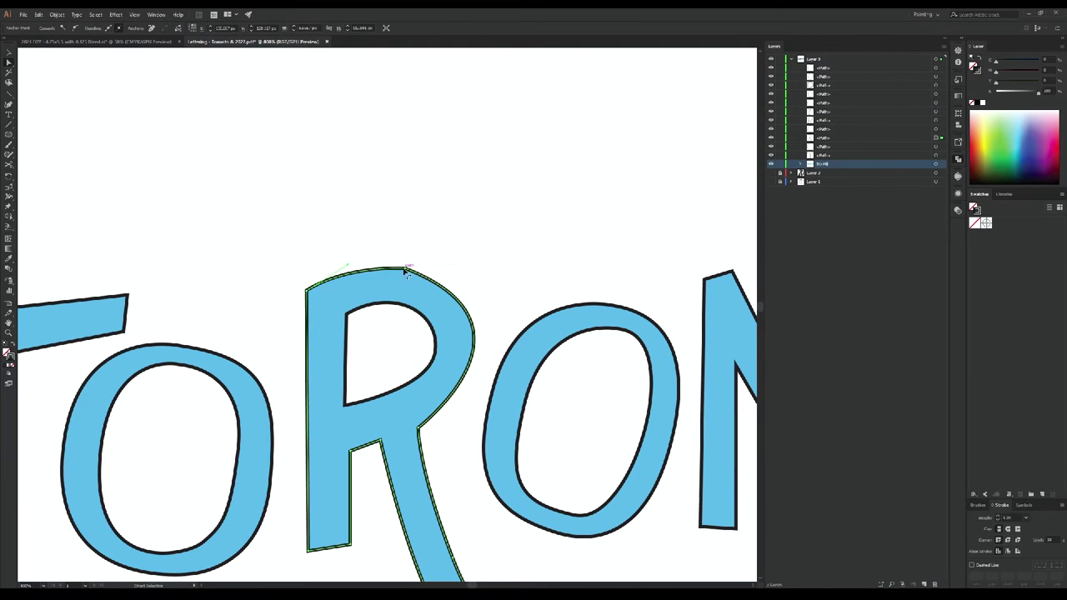
left_click(392, 314)
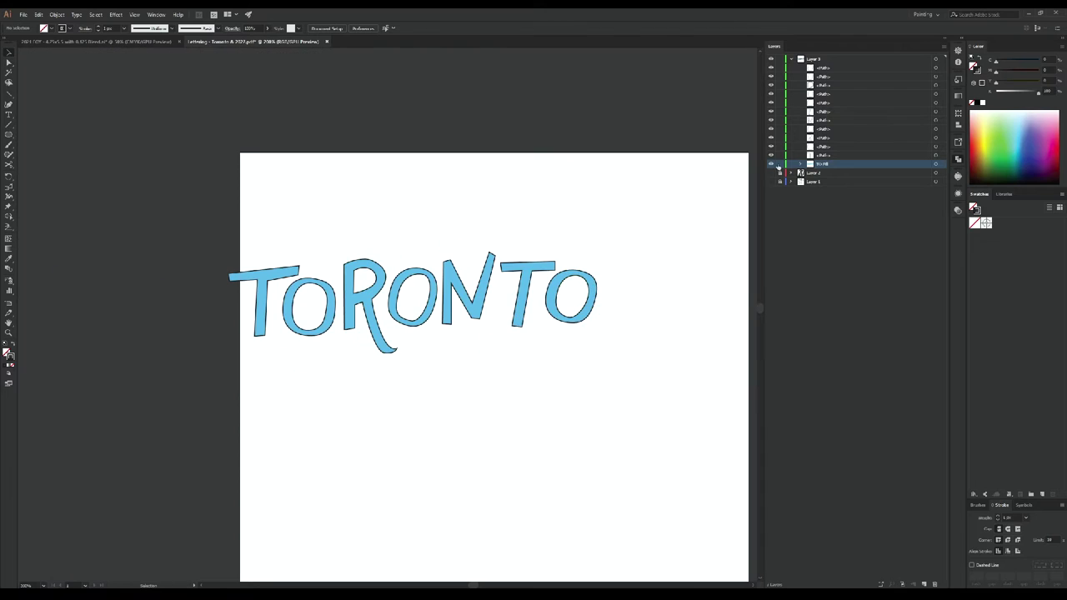
key("ctrl+a")
key("ctrl+g")
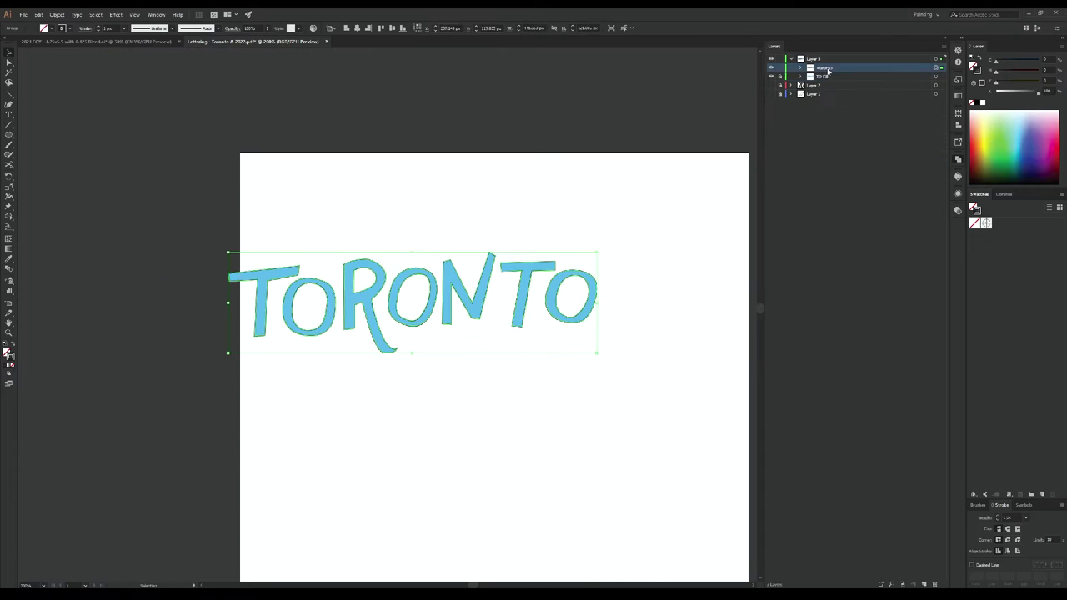
key("ctrl+c")
left_click(142, 44)
Step: Paste the TORONTO lettering into the zine collage document
key("ctrl+v")
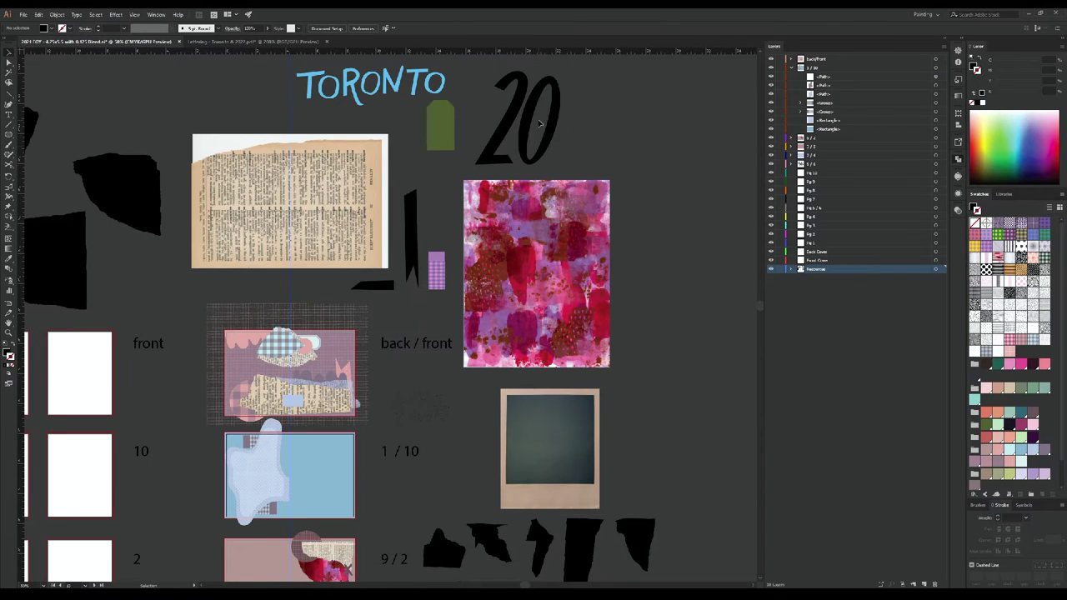
left_click(300, 44)
left_click(100, 41)
scroll(350, 334, "down", 5)
scroll(346, 274, "up", 3)
scroll(365, 400, "down", 3)
scroll(472, 272, "up", 5)
scroll(708, 334, "right", 1)
Step: Colour the back TO Fill lettering shape light cyan as an offset shadow
left_click(693, 254)
scroll(714, 255, "up", 3)
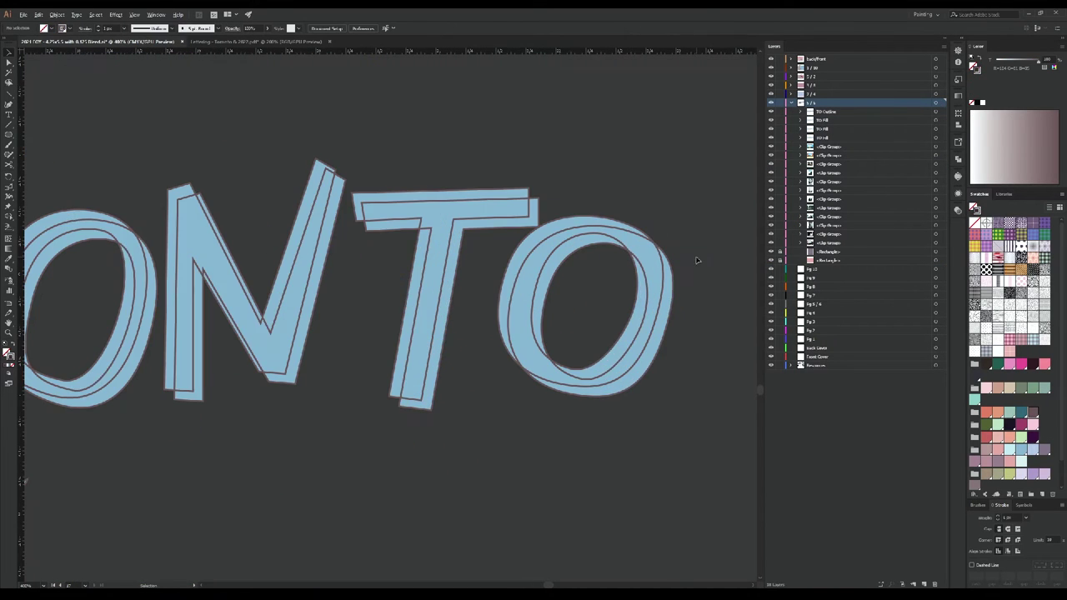
left_click(941, 129)
left_click(917, 131)
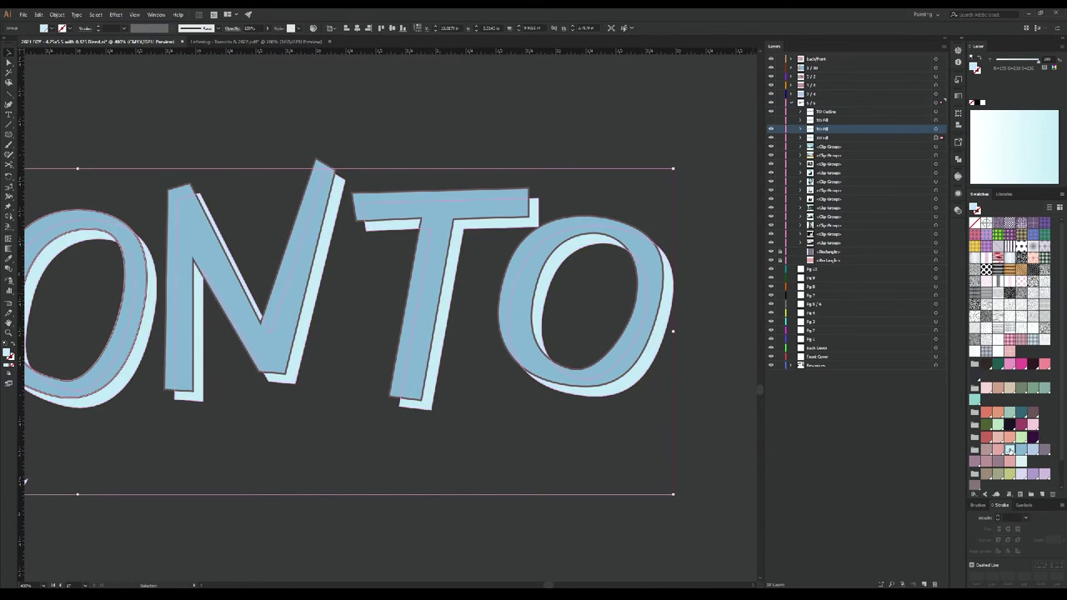
Step: Draw thin highlight lines inside the T and O letters
key("ctrl+plus")
key("ctrl+minus")
left_click(337, 381)
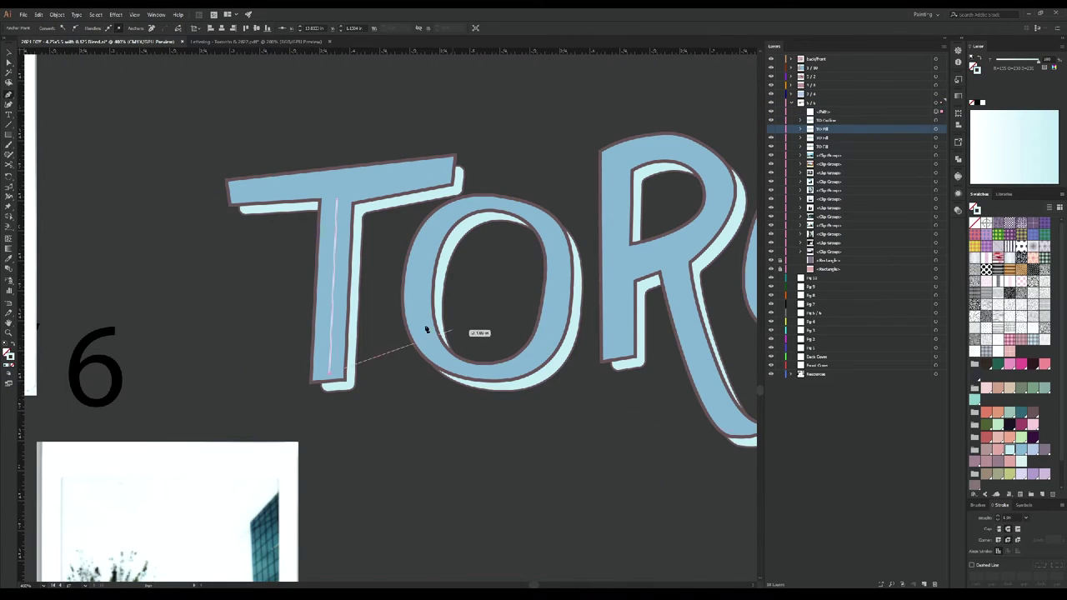
scroll(552, 489, "down", 1)
scroll(553, 489, "right", 3)
left_click(379, 188)
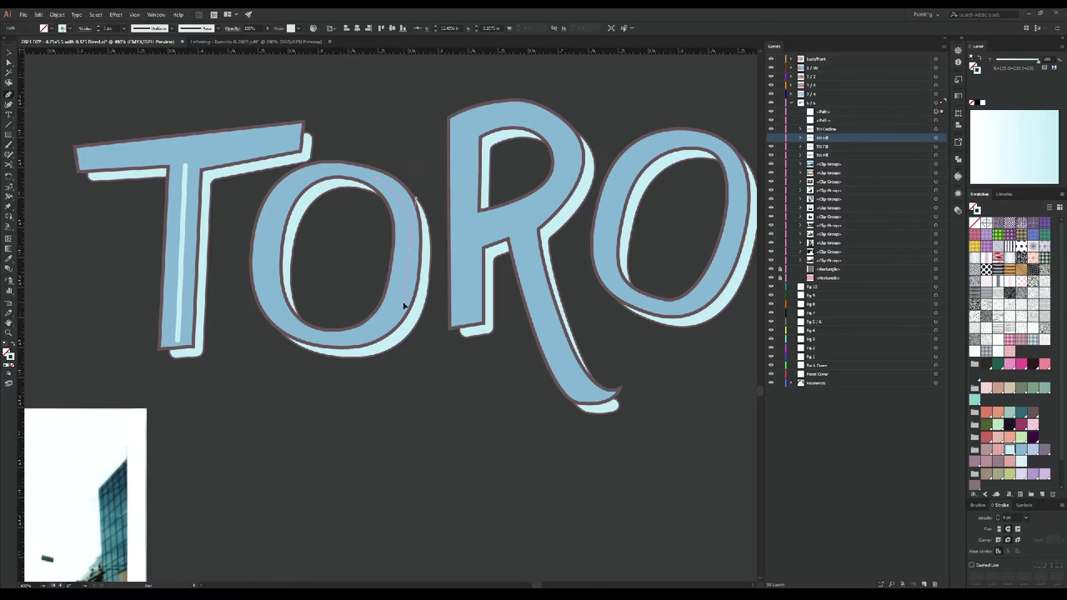
scroll(452, 250, "right", 1)
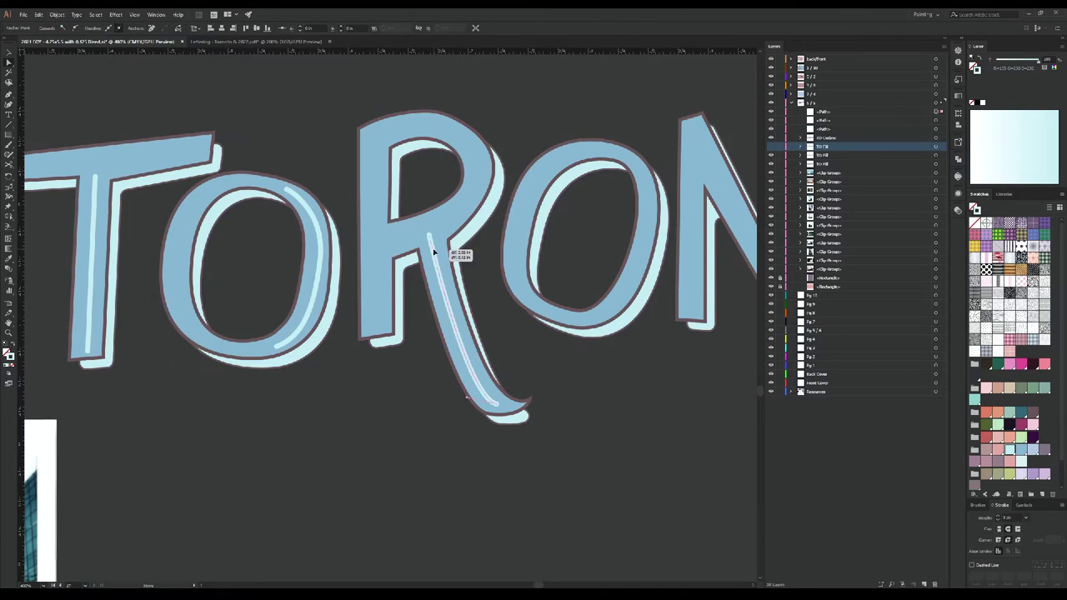
scroll(566, 333, "right", 5)
scroll(566, 332, "up", 1)
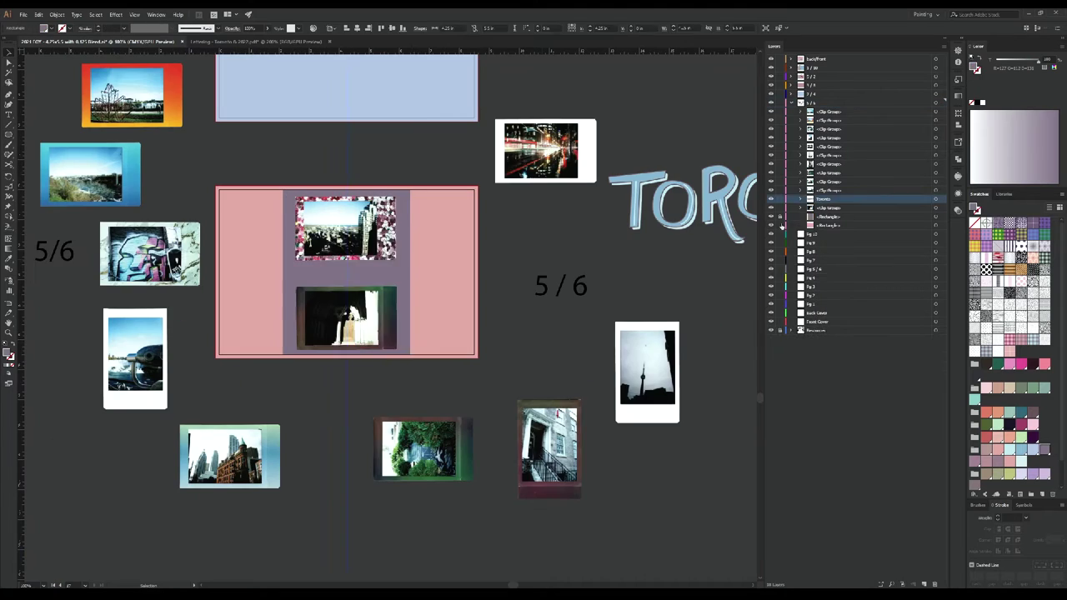
Step: Make a narrower copy of the purple stripe and place the Toronto tower photo inside it
left_click_drag(346, 275, 510, 329)
scroll(384, 334, "right", 6)
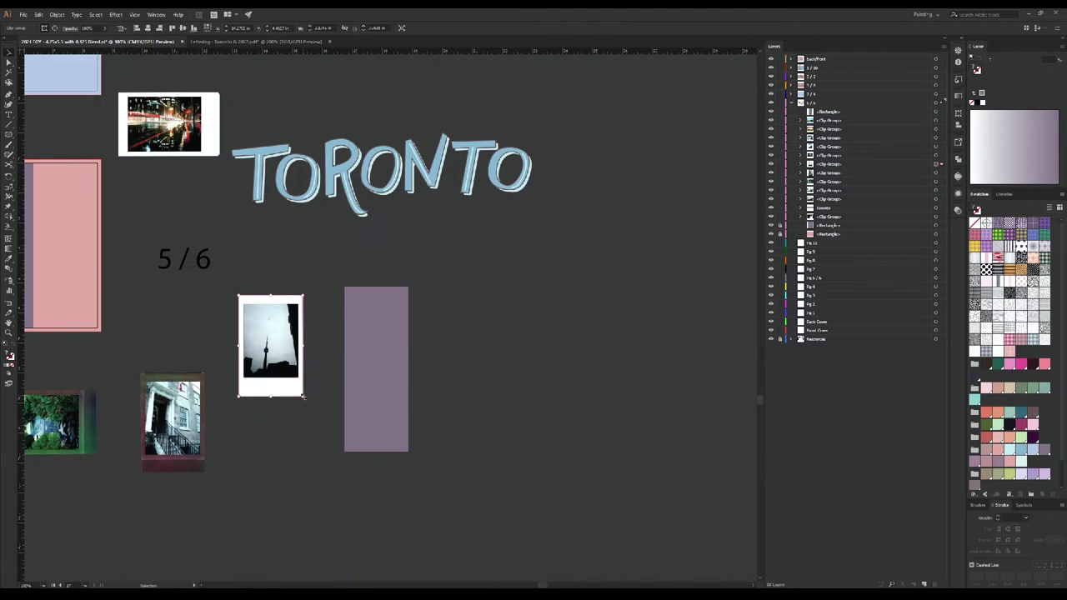
key("ctrl+v")
left_click_drag(276, 338, 388, 340)
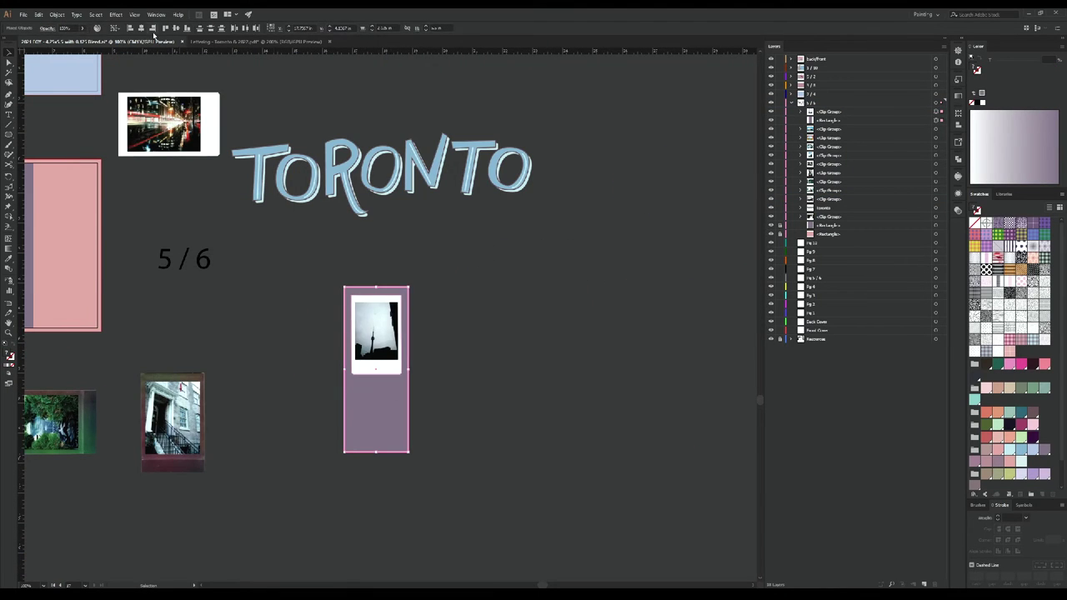
scroll(171, 147, "left", 10)
left_click(170, 147)
scroll(323, 407, "right", 5)
Step: Space the building photo below the tower photo, then move it onto the pink page
left_click_drag(392, 438, 659, 440)
scroll(674, 386, "up", 3)
left_click(529, 480)
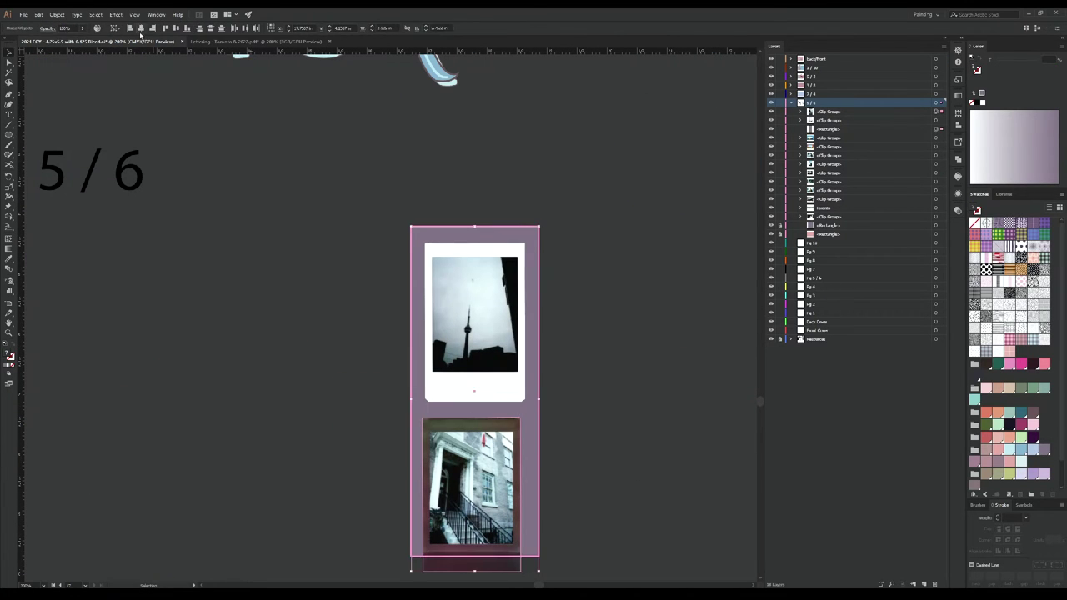
left_click_drag(495, 407, 489, 461)
left_click(573, 434)
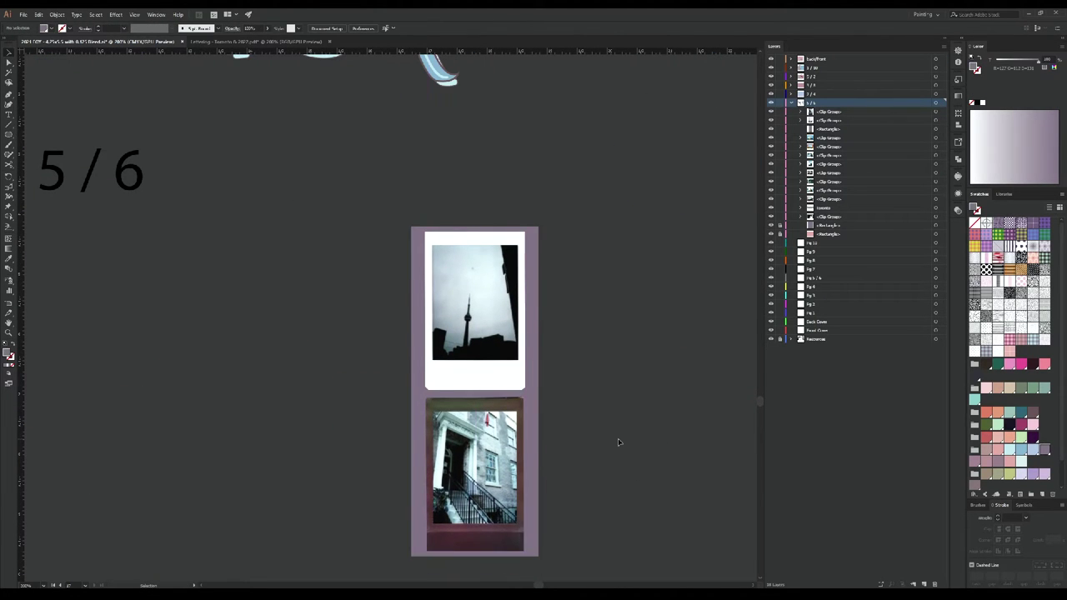
scroll(731, 450, "down", 3)
left_click_drag(372, 350, 659, 421)
scroll(583, 416, "right", 3)
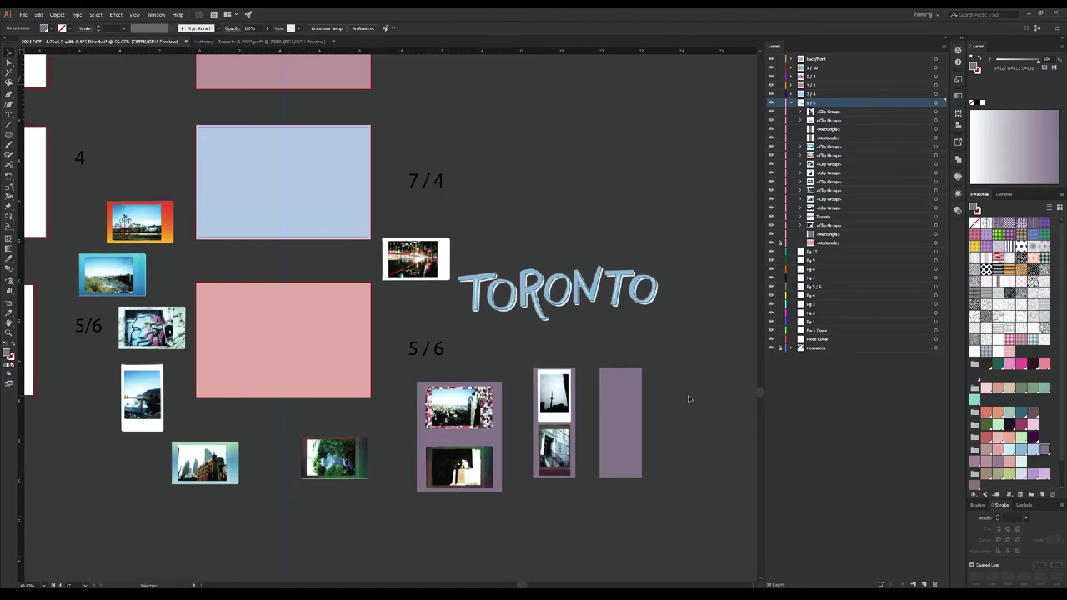
scroll(688, 399, "up", 1)
left_click_drag(281, 505, 341, 260)
Step: Place the TORONTO lettering on the pink page and shrink it to fit
left_click_drag(692, 267, 307, 288)
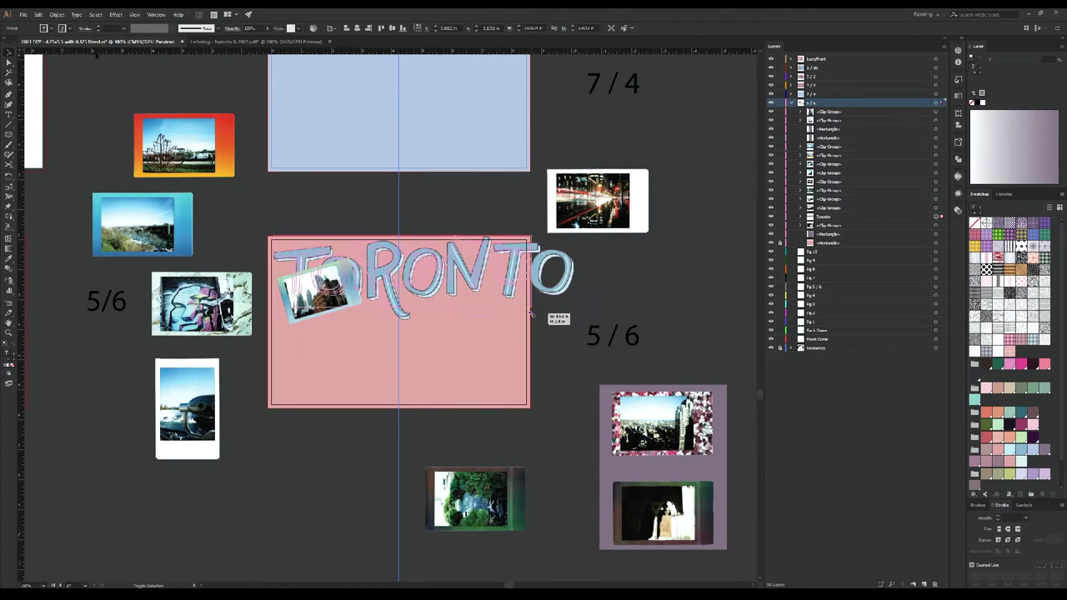
left_click_drag(527, 312, 515, 286)
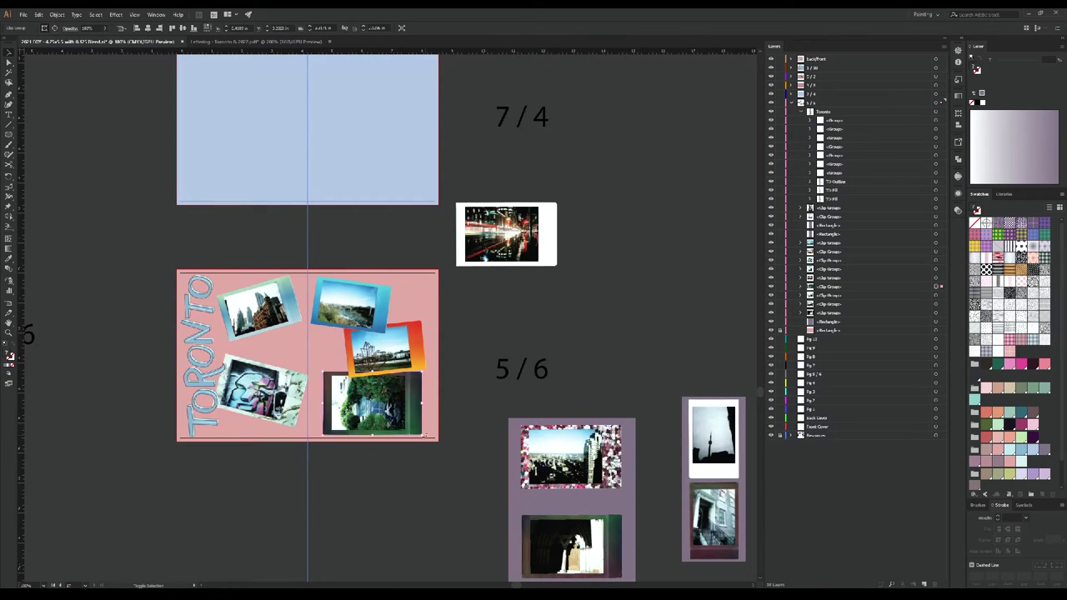
scroll(250, 438, "up", 2)
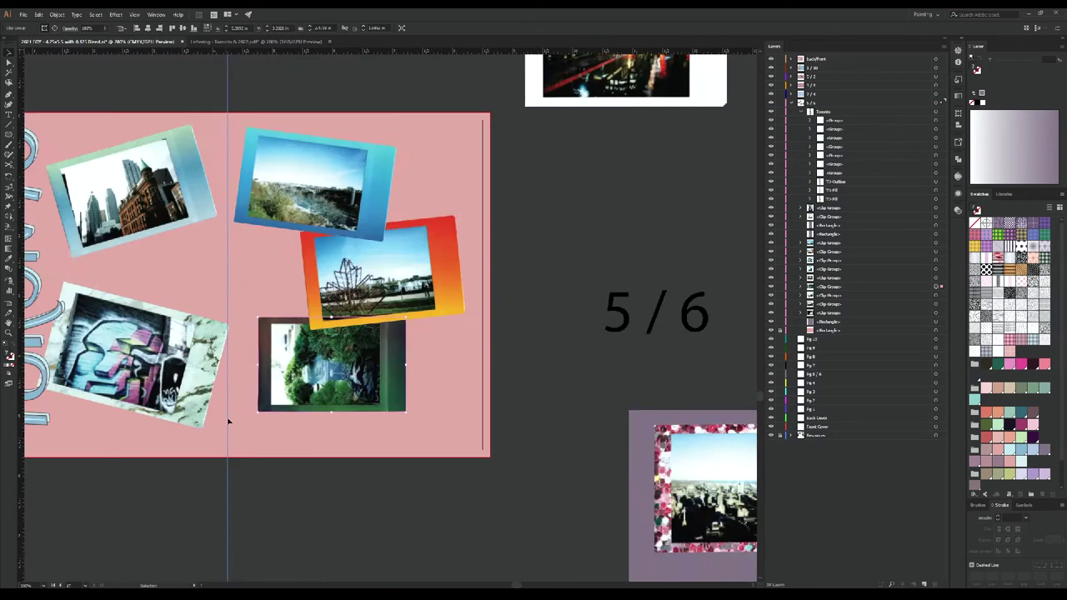
scroll(152, 567, "down", 2)
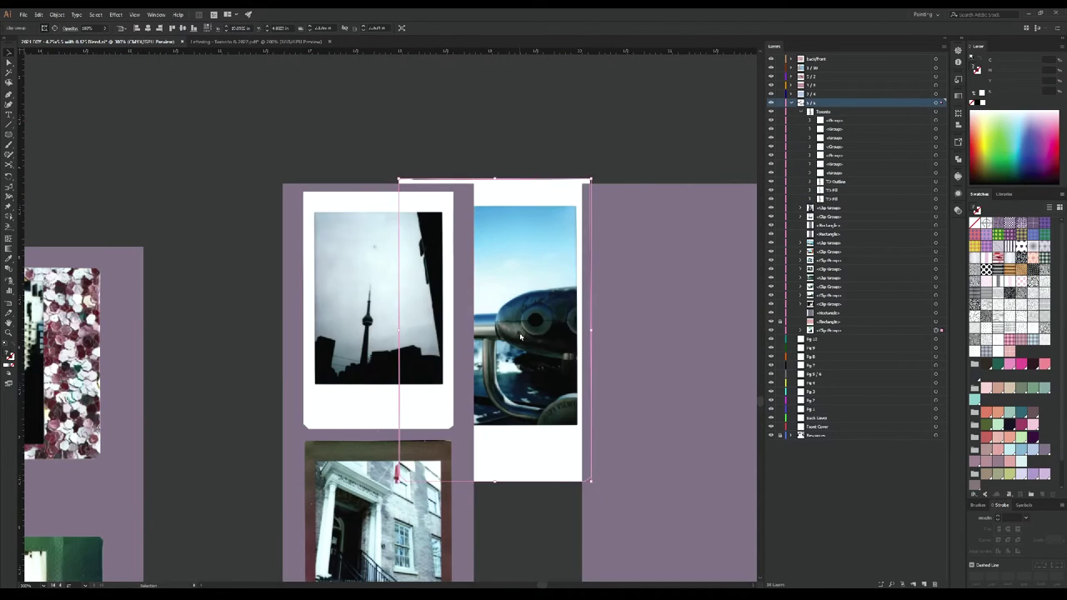
Step: Move the binocular photo onto the tower photo's spot and scale it down
left_click_drag(524, 334, 429, 345)
left_click_drag(493, 488, 480, 426)
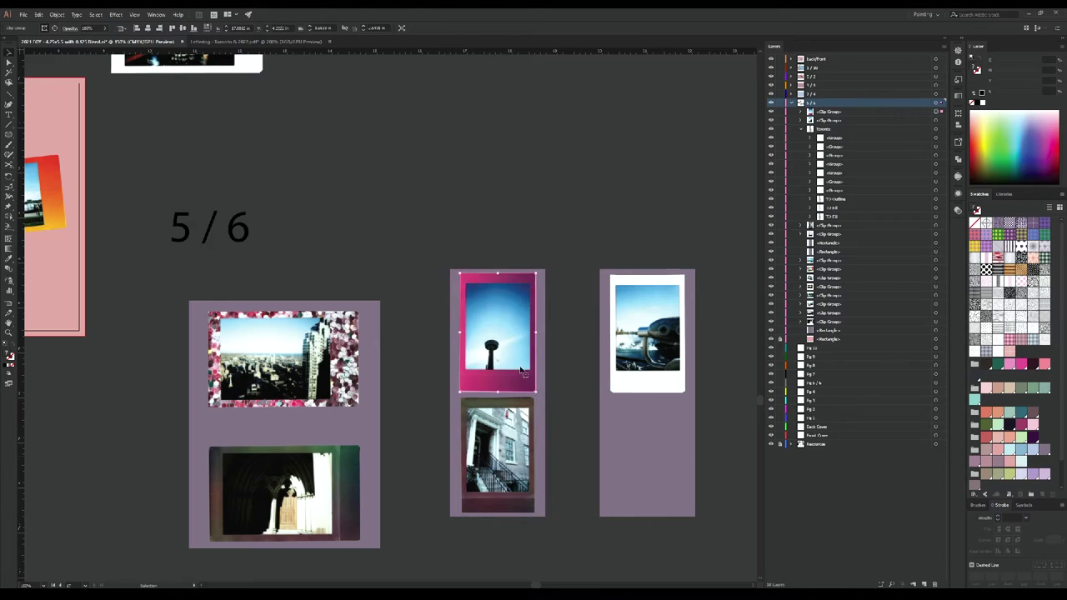
scroll(708, 429, "up", 2)
scroll(512, 390, "down", 3)
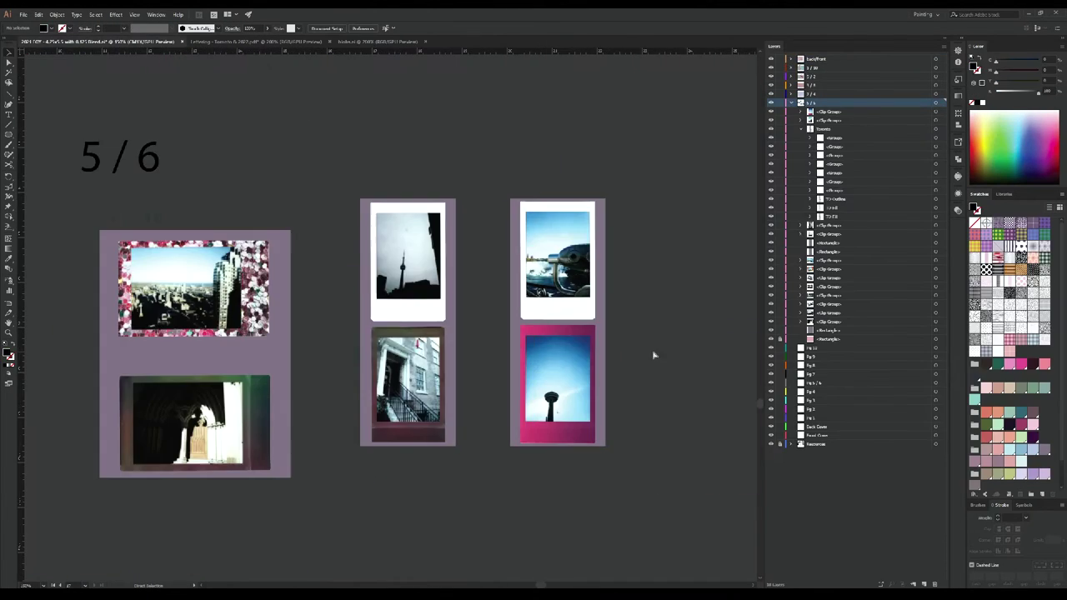
Step: Draw two cyan blobs behind the photo column and middle panel and fill one with gingham
mouse_move(417, 250)
left_mouse_down()
mouse_move(442, 432)
mouse_move(461, 323)
left_mouse_up()
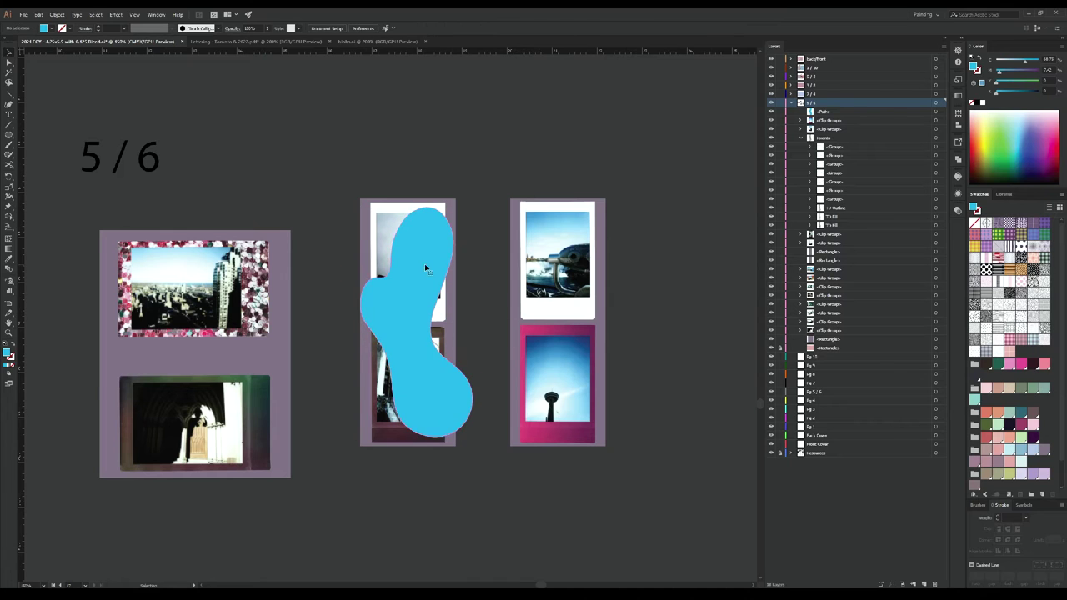
key("ctrl+bracketleft")
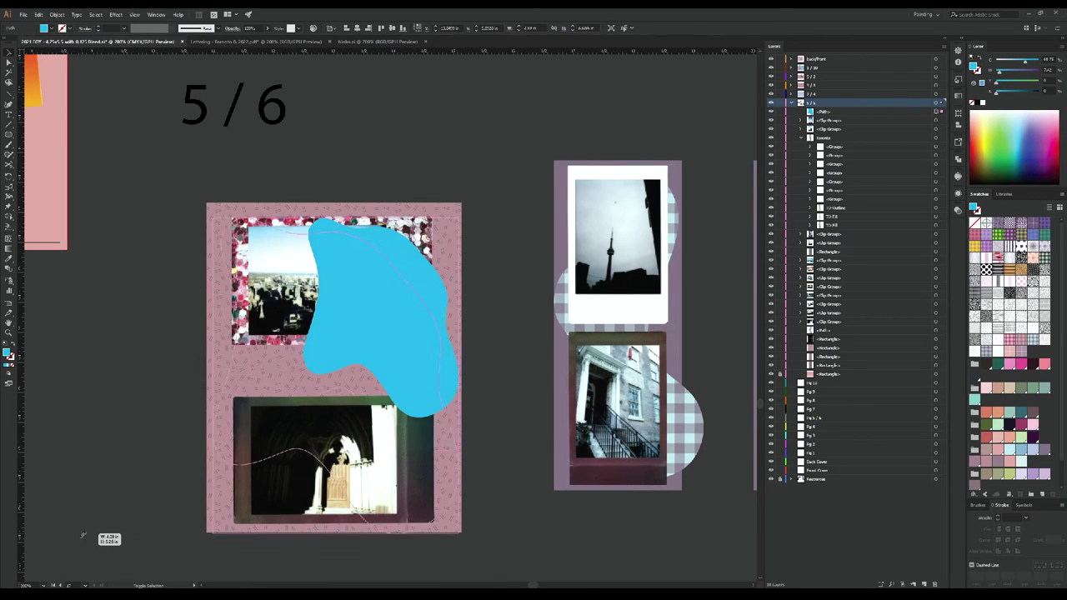
left_click_drag(401, 383, 434, 517)
key("ctrl+bracketleft")
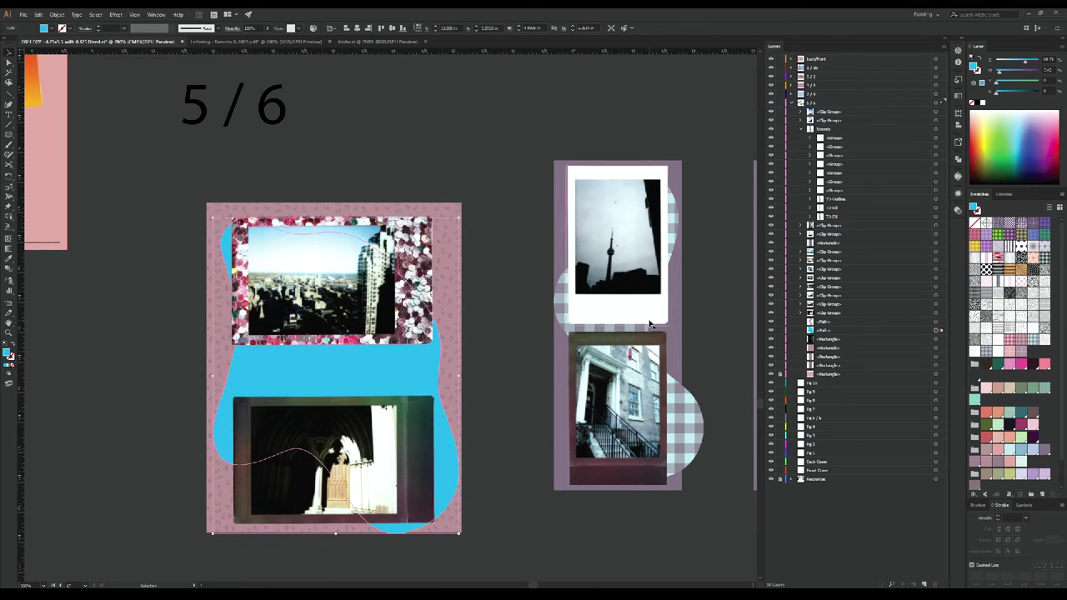
left_click(1007, 282)
left_click(1015, 358)
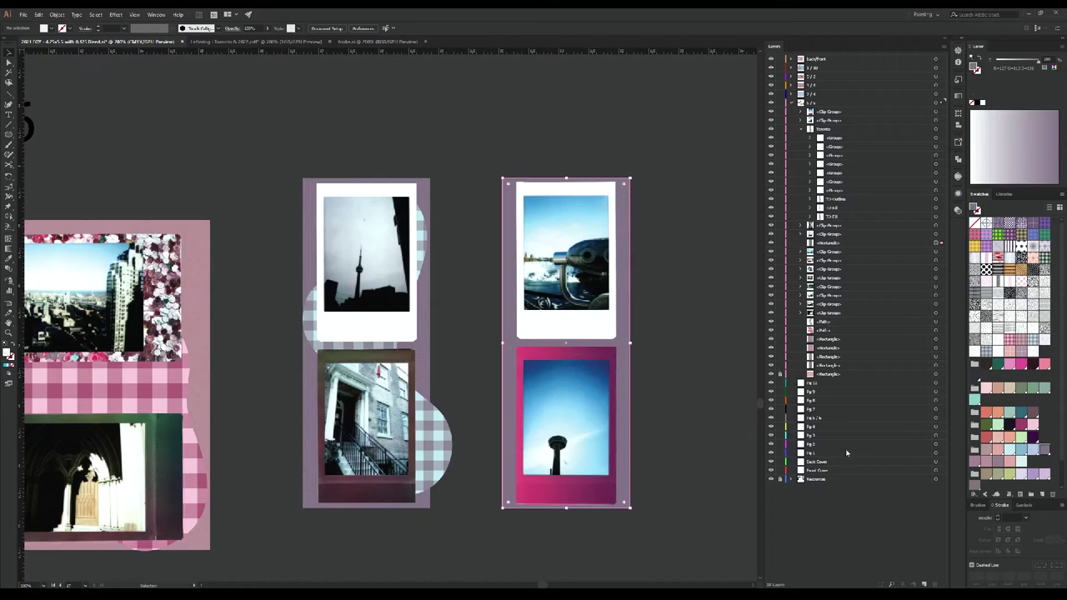
Step: Give the right photo strip a white border and pink fill, then slot in the light-trail photo
left_click(1027, 451)
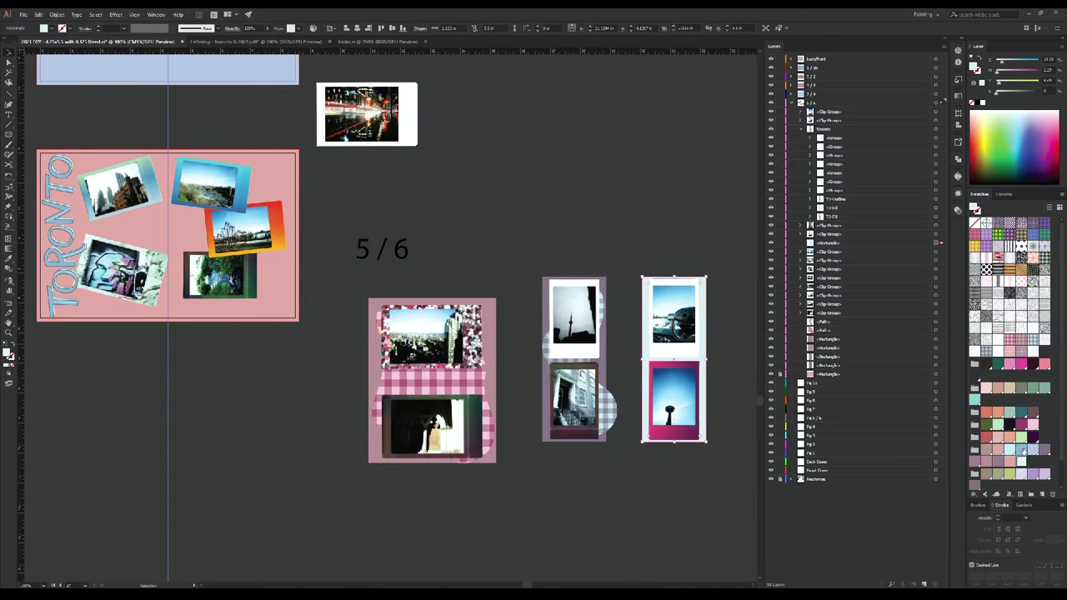
left_click(1023, 451)
left_click(1009, 451)
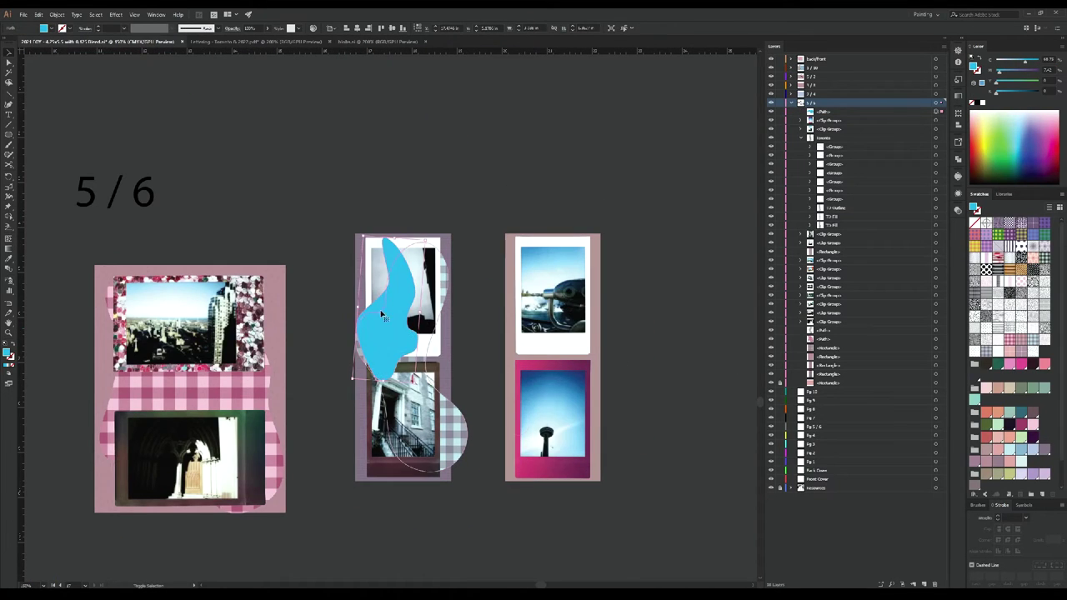
left_click_drag(381, 310, 555, 409)
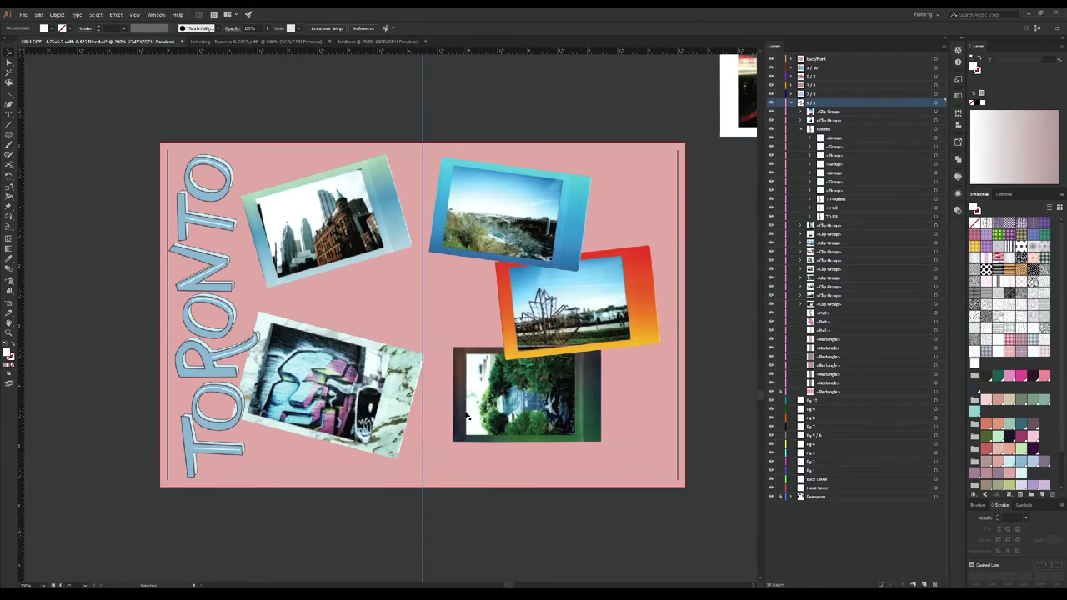
left_click_drag(354, 325, 331, 222)
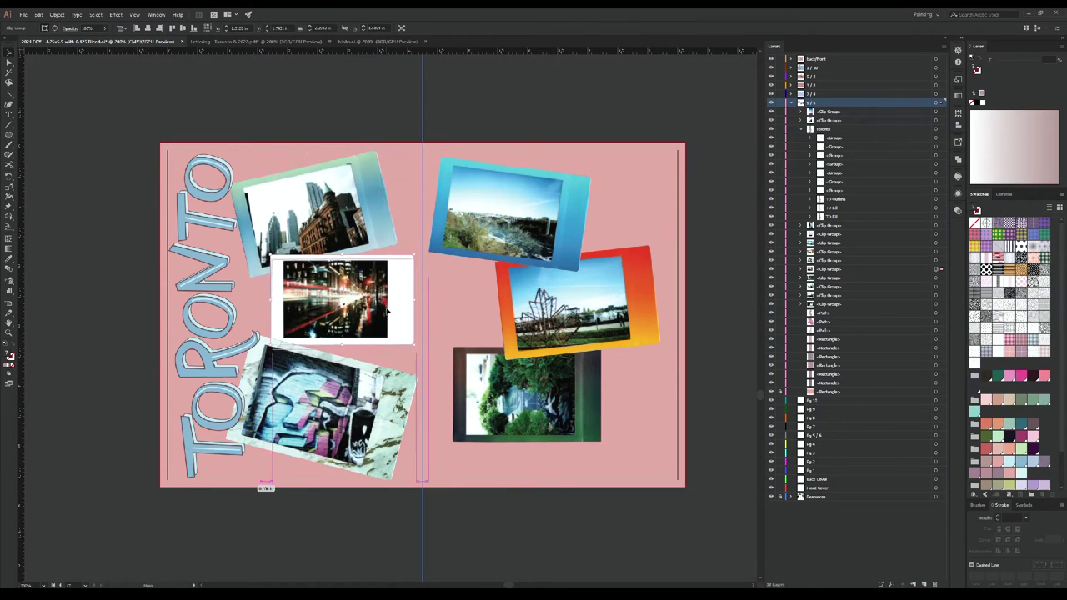
Step: Nudge the buildings photo, enlarge and tilt the bottom-right photo, and move the pink insert onto the middle panel
left_click_drag(600, 442, 659, 483)
left_click_drag(583, 308, 651, 331)
key("ctrl+minus")
key("ctrl+minus")
key("ctrl+minus")
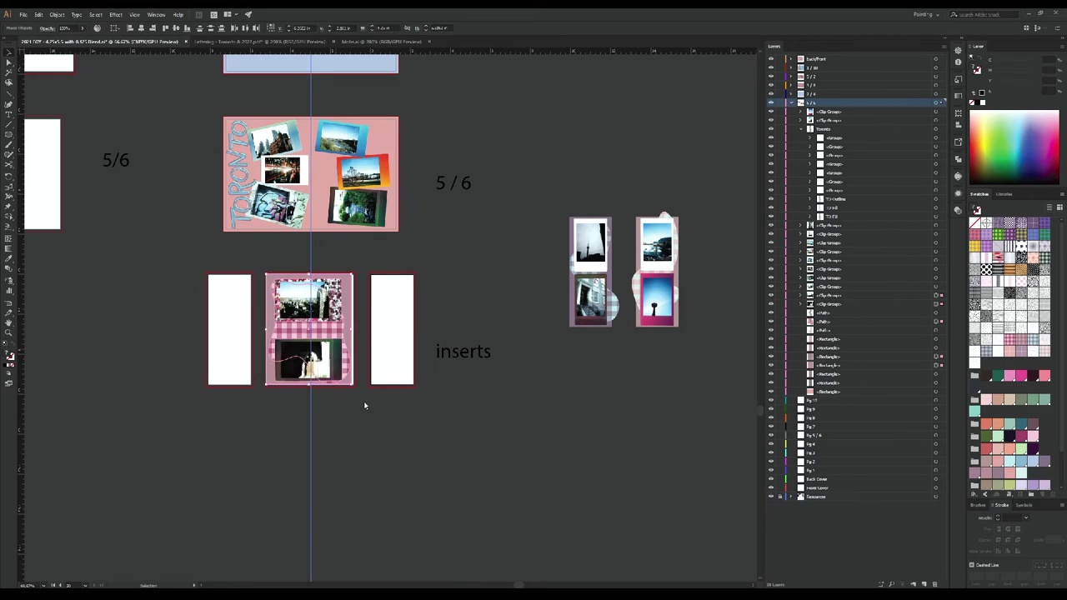
left_click_drag(494, 283, 310, 321)
key("ctrl+plus")
key("ctrl+plus")
key("ctrl+minus")
key("ctrl+plus")
key("ctrl+plus")
key("ctrl+minus")
Step: Add tape pieces to the lower and upper photos and make them light blue
key("ctrl+plus")
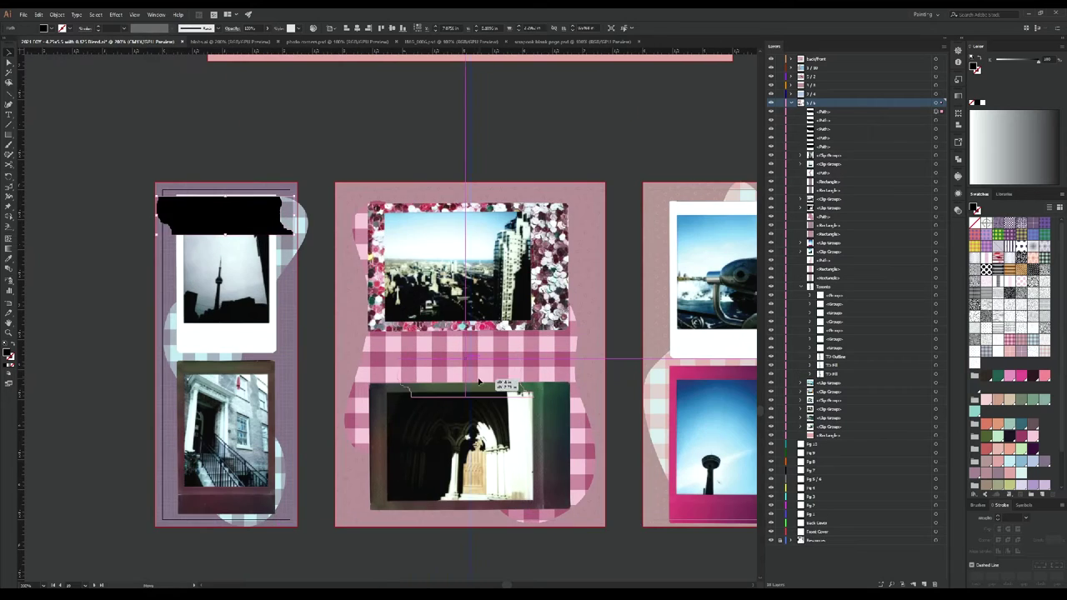
key("ctrl+minus")
left_click_drag(588, 340, 702, 340)
left_click(1034, 461)
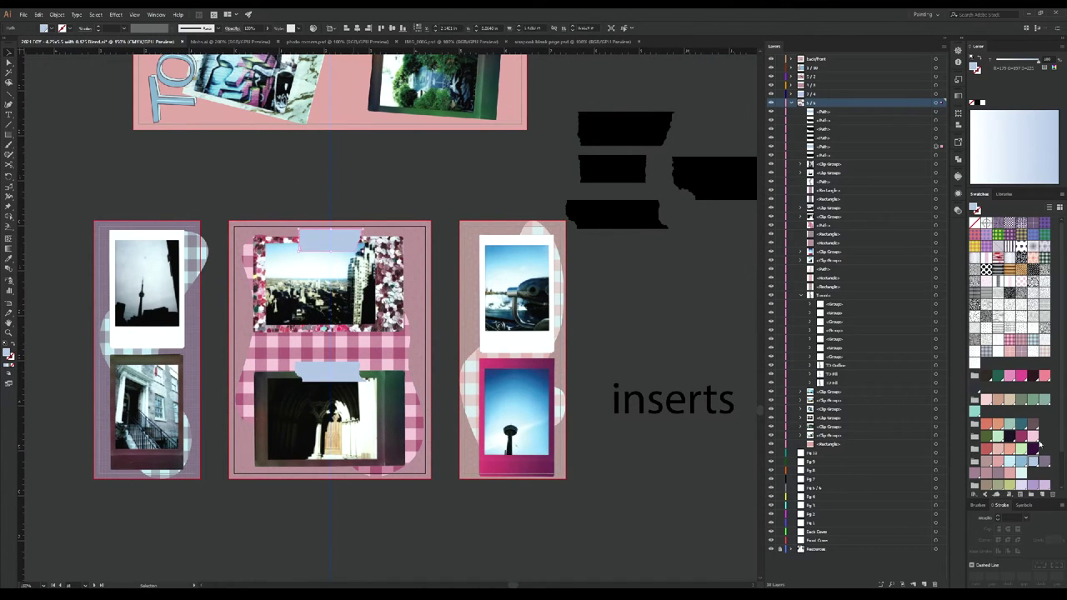
scroll(386, 435, "up", 5)
left_click(386, 436)
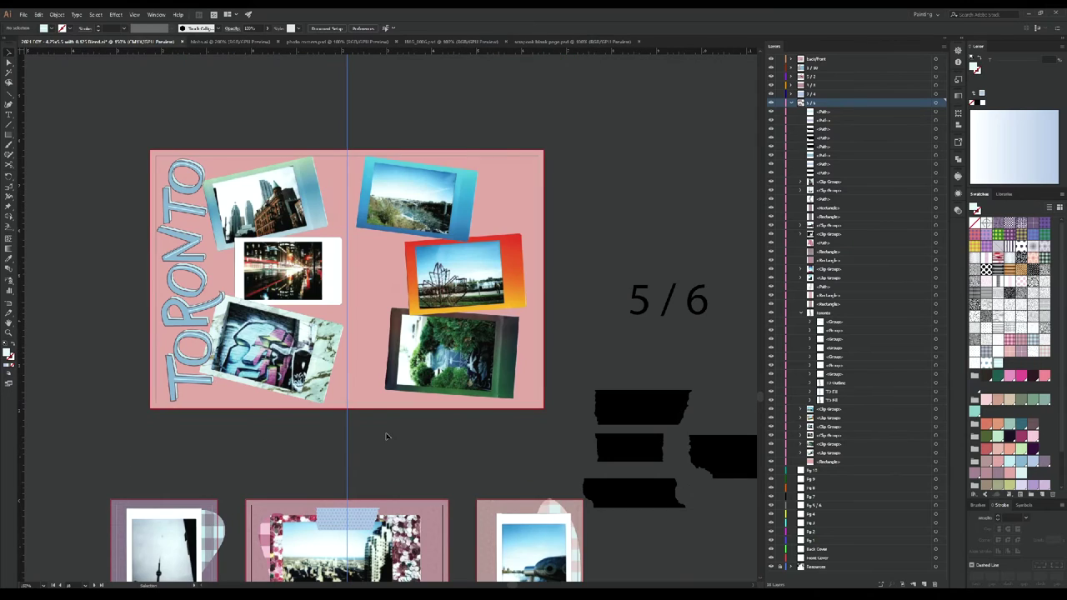
Step: Draw a translucent blob over the Toronto spread, send it behind the photos and TORONTO text, and reshape it
key("ctrl+minus")
key("ctrl+minus")
key("ctrl+minus")
key("ctrl+minus")
left_click(452, 478)
key("ctrl+plus")
key("ctrl+plus")
key("ctrl+plus")
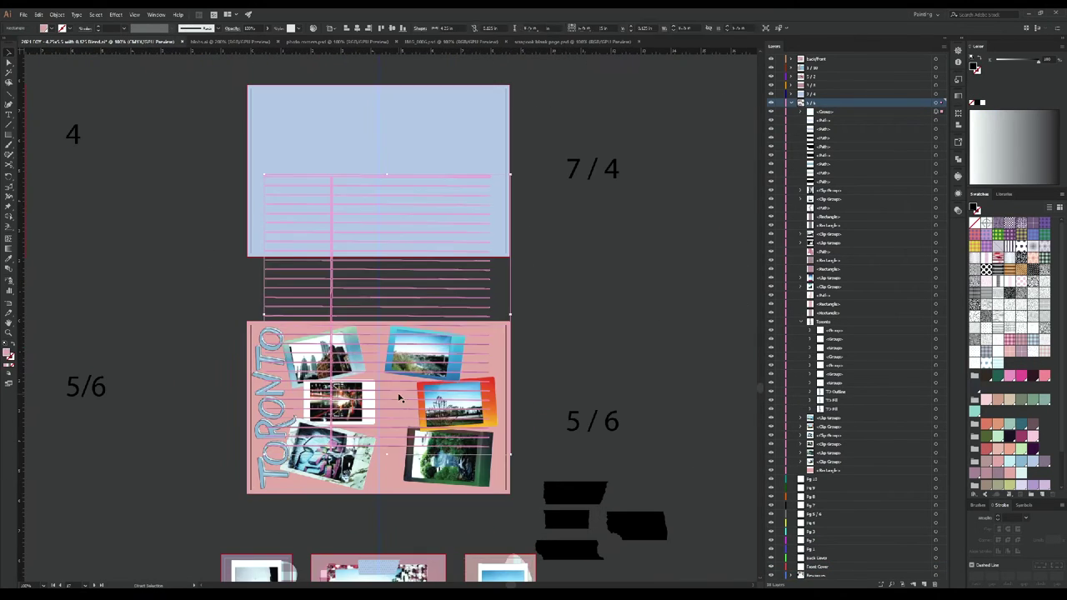
key("ctrl+plus")
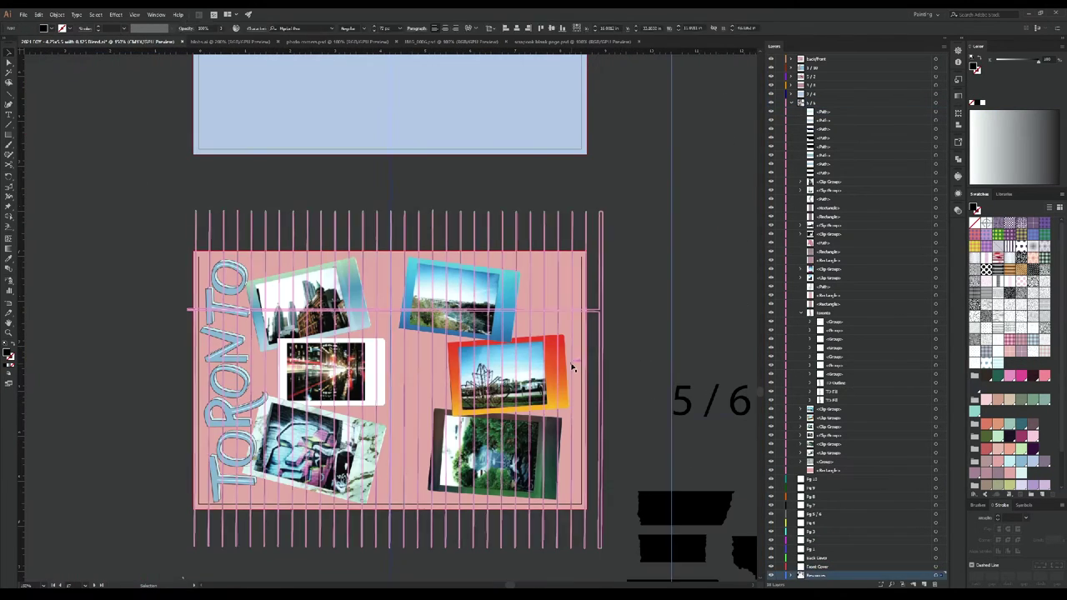
key("ctrl+plus")
key("ctrl+plus")
key("ctrl+plus")
key("ctrl+minus")
key("ctrl+minus")
key("ctrl+minus")
key("ctrl+minus")
key("ctrl+plus")
key("ctrl+plus")
key("ctrl+minus")
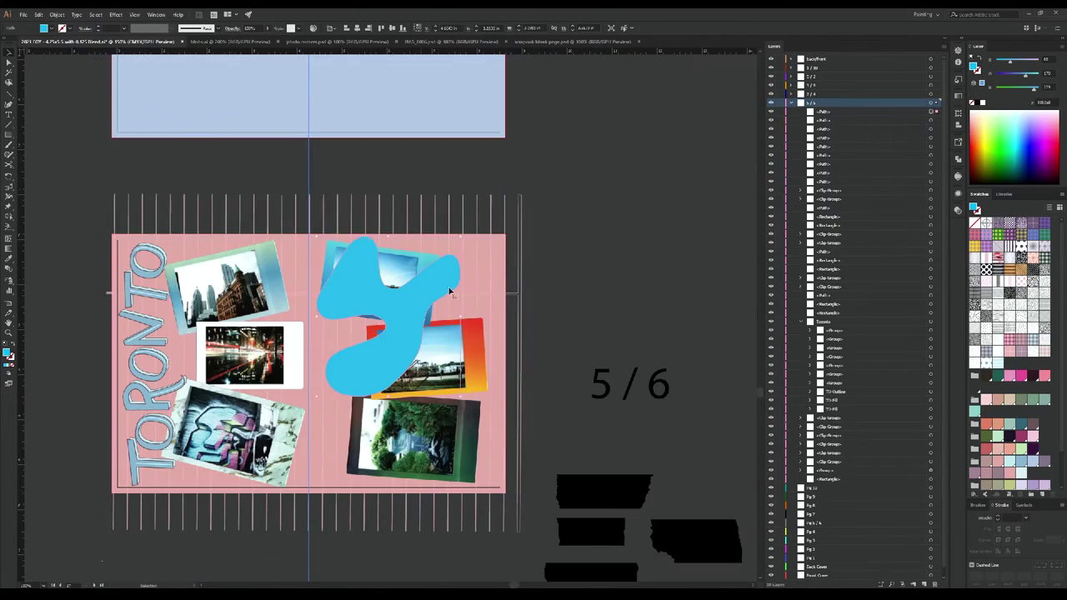
mouse_move(334, 292)
left_mouse_down()
mouse_move(467, 250)
mouse_move(350, 323)
left_mouse_up()
key("ctrl+shift+bracketleft")
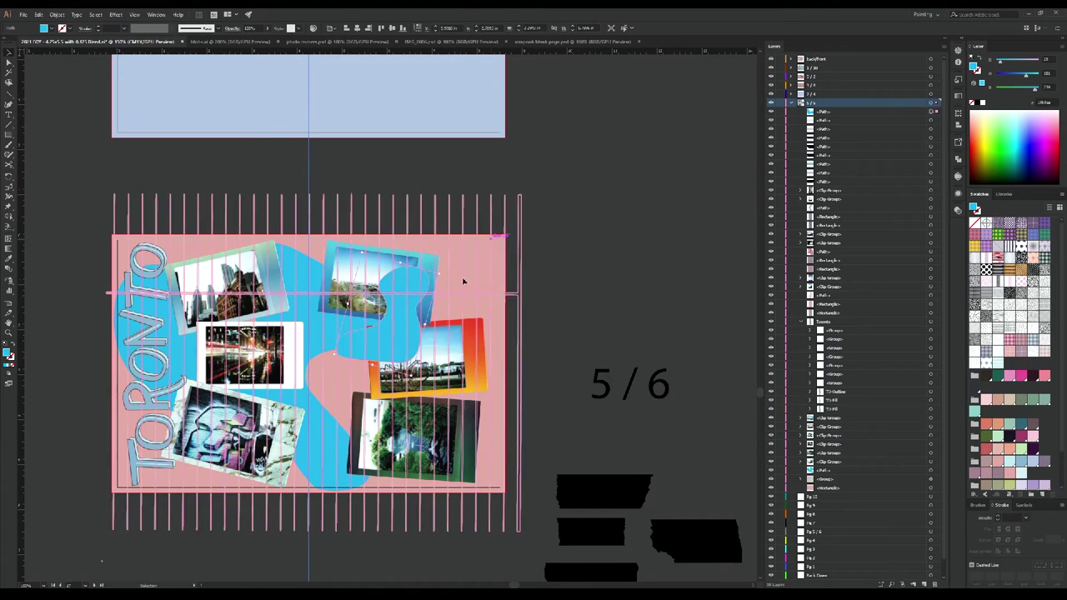
left_click_drag(464, 279, 428, 386)
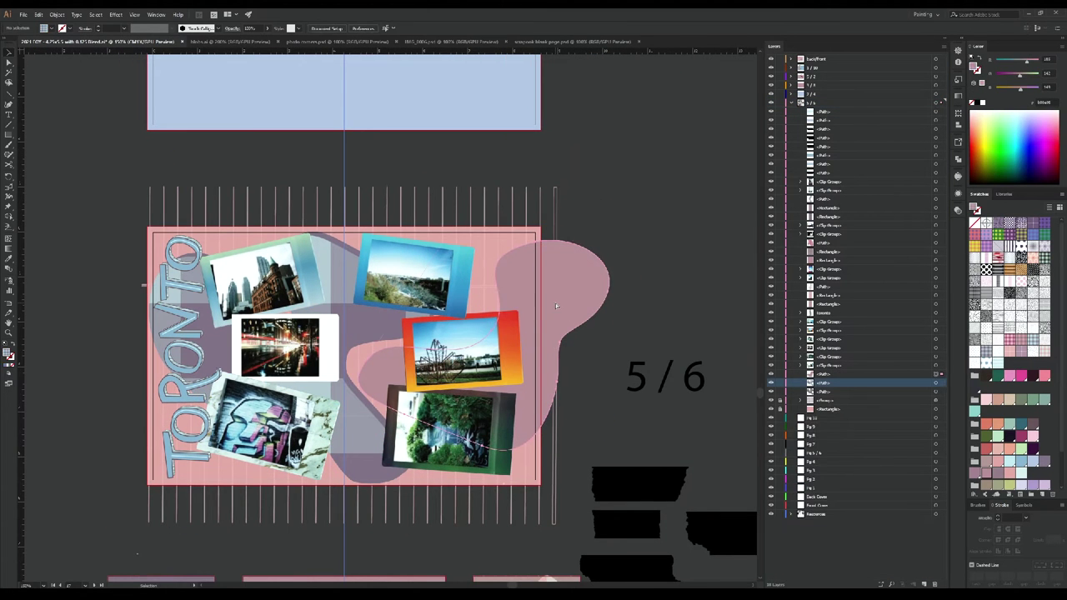
left_click(555, 306)
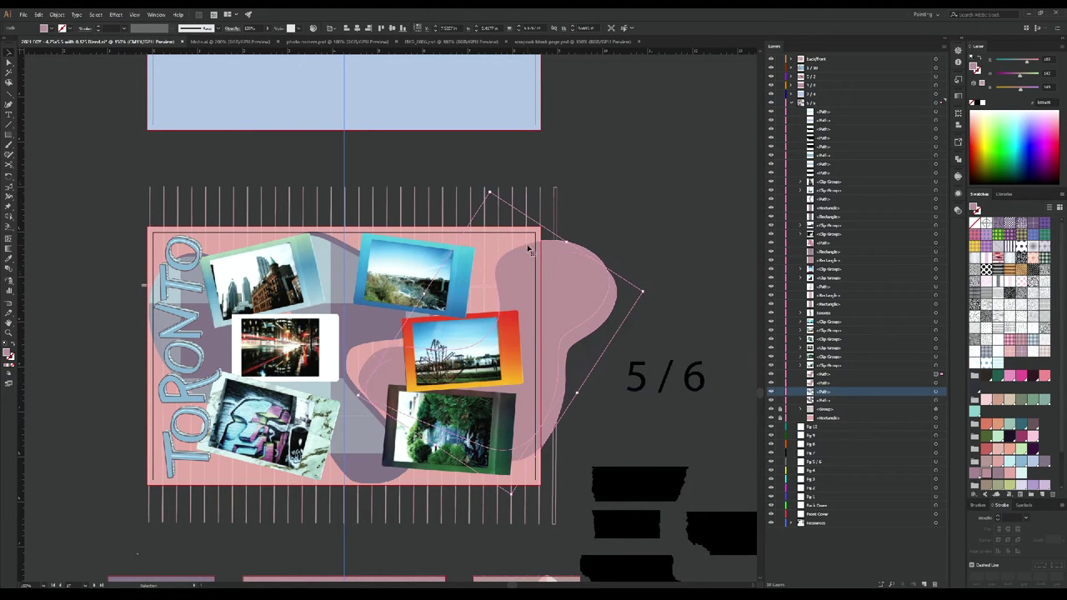
left_click(648, 306)
Step: On the bottom layer, copy a black tape strip onto the left insert page
scroll(648, 306, "down", 5)
left_click(779, 521)
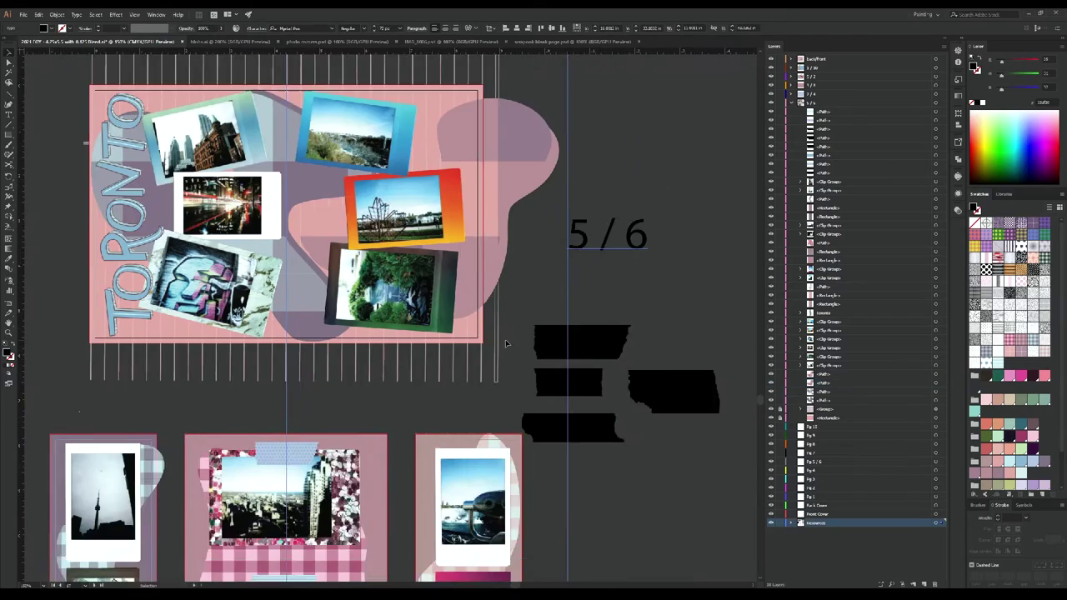
left_click_drag(646, 173, 182, 277)
scroll(182, 259, "up", 5)
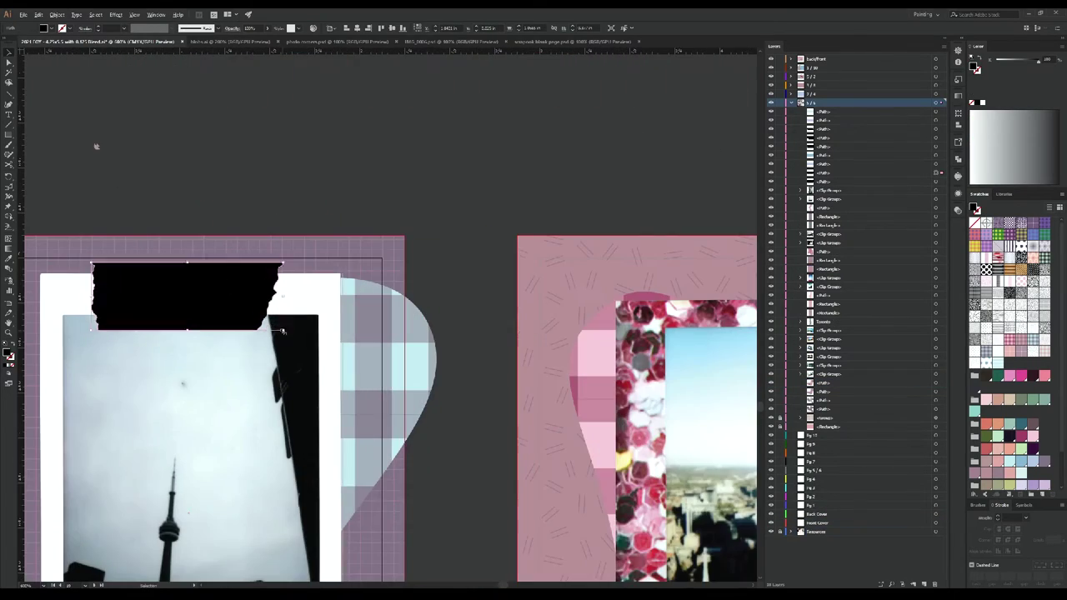
scroll(252, 339, "down", 5)
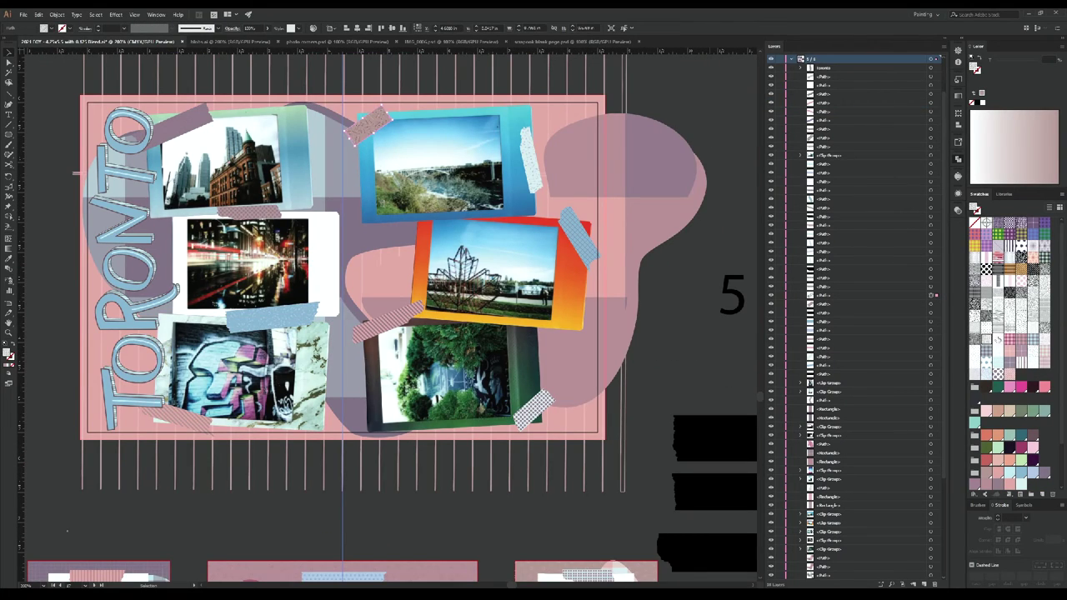
scroll(586, 164, "down", 3)
scroll(337, 311, "up", 10)
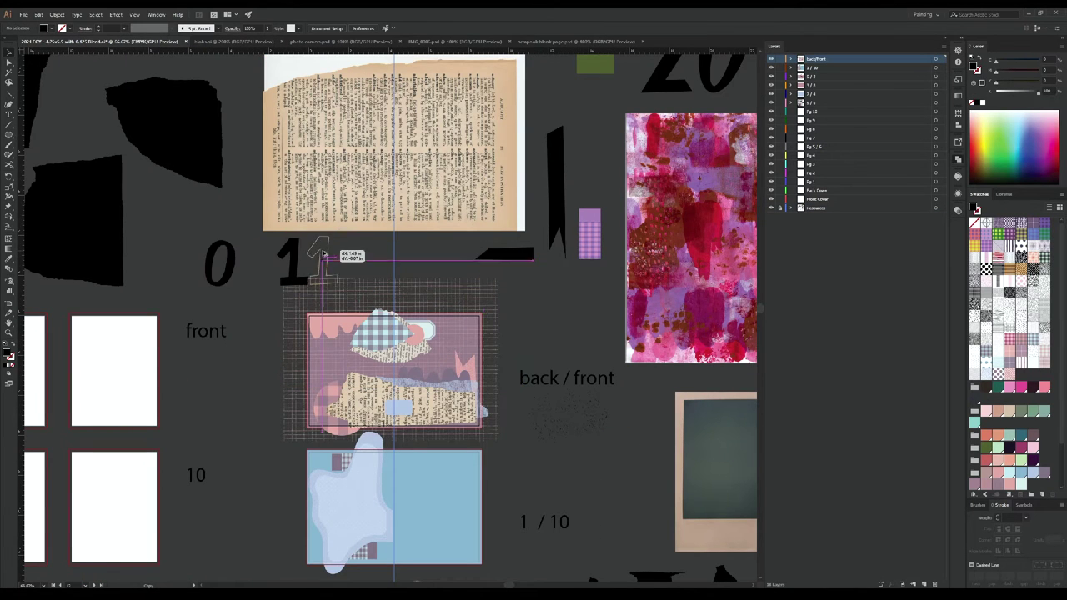
Step: Duplicate the 1 and 0 digits into rows and bring them onto the pink card
left_click_drag(345, 252, 421, 254)
left_click_drag(240, 273, 409, 317)
scroll(400, 317, "up", 2)
left_click_drag(250, 275, 410, 382)
left_click_drag(658, 275, 350, 442)
left_click_drag(517, 350, 350, 512)
left_click_drag(642, 345, 321, 575)
scroll(321, 501, "down", 1)
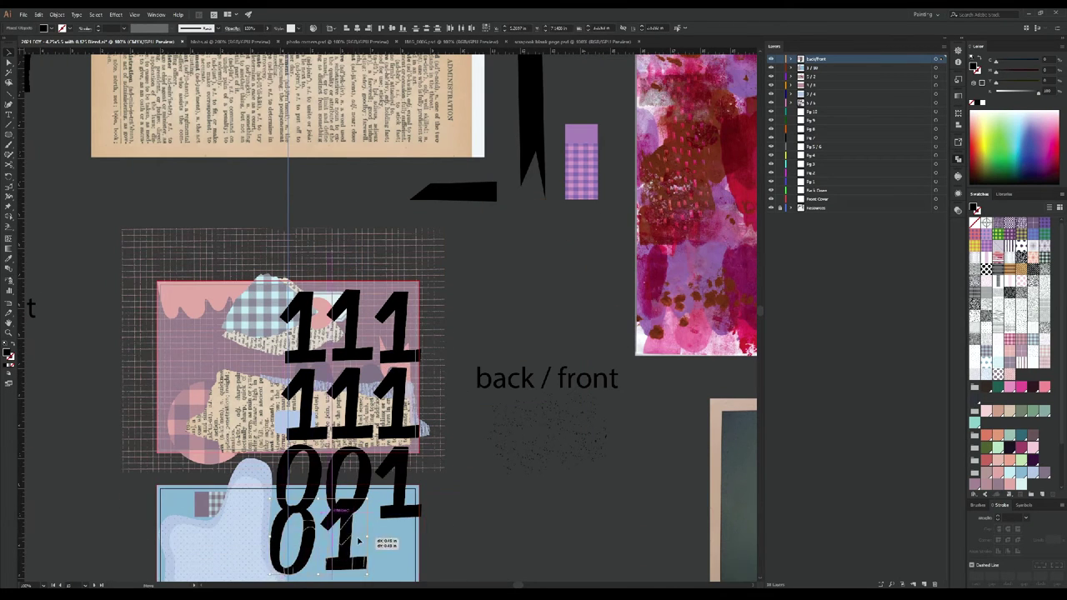
scroll(308, 403, "down", 2)
left_click_drag(421, 525, 398, 464)
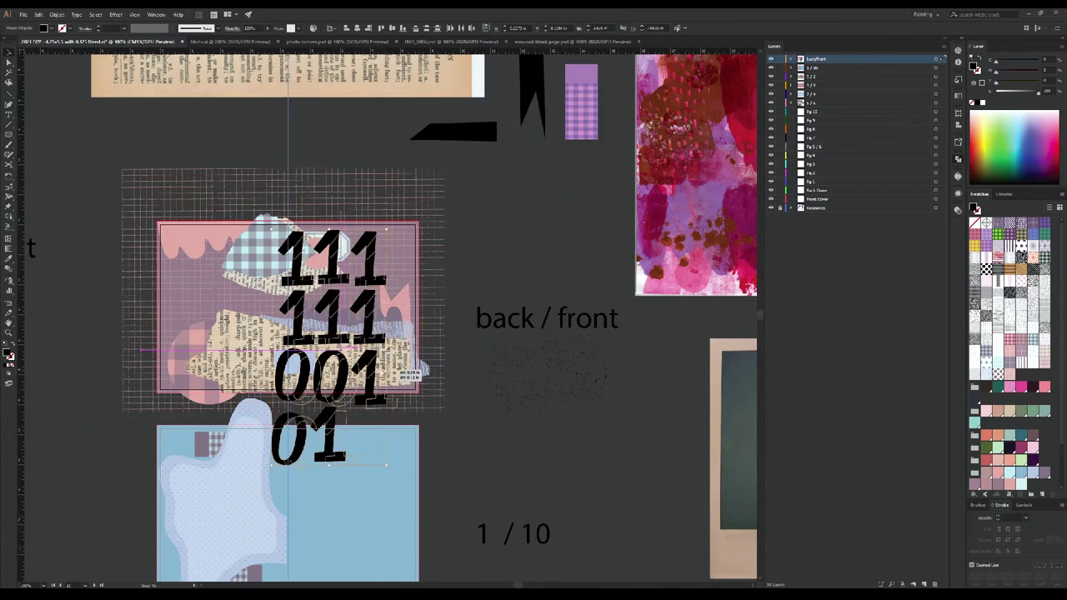
scroll(440, 275, "up", 2)
Step: Resize the digit text box so it reflows into 1111 / 1100 / 101
left_click_drag(441, 275, 445, 310)
left_click_drag(400, 463, 404, 463)
scroll(403, 463, "up", 1)
scroll(548, 210, "down", 3)
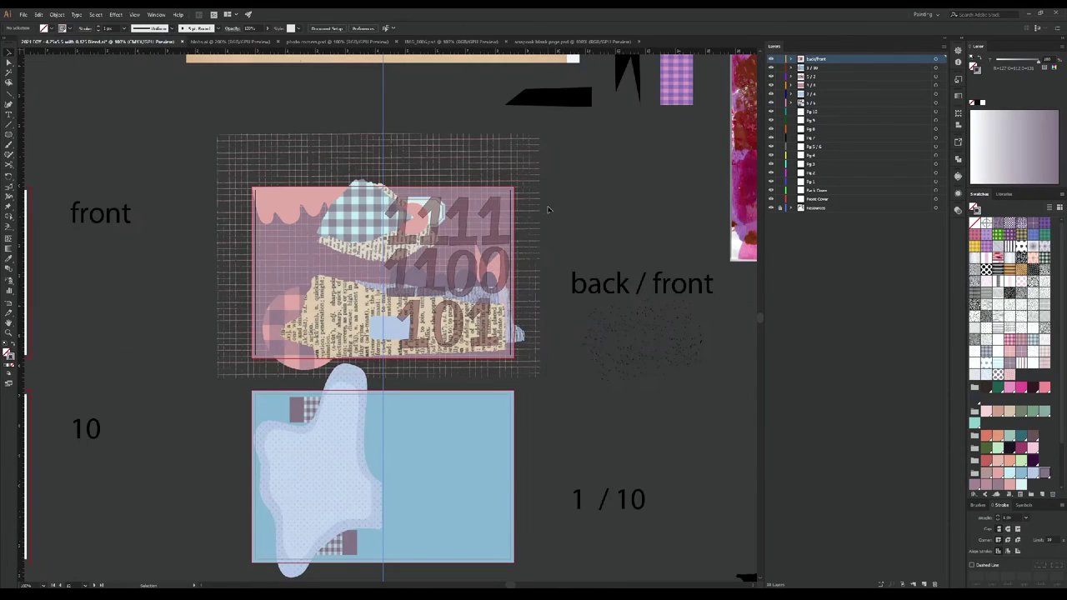
scroll(238, 184, "up", 3)
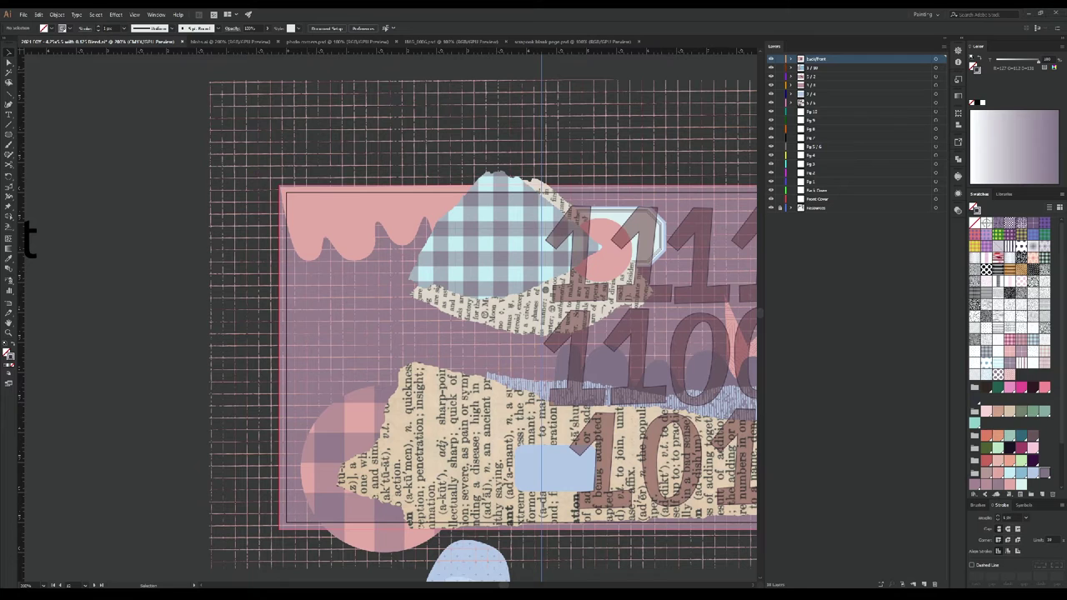
scroll(247, 307, "down", 5)
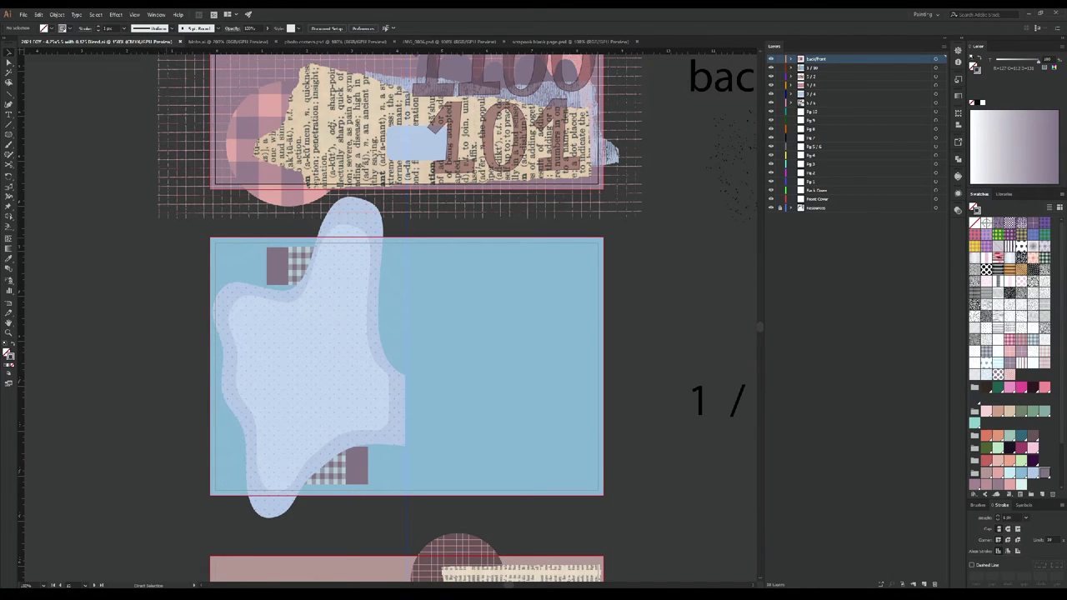
Step: On the 1/10 layer, add the text '2021 was an ordinary, very-normal year.' to the blue card in a smaller size
left_click(813, 68)
key("t")
type("2")
left_click_drag(60, 289, 357, 389)
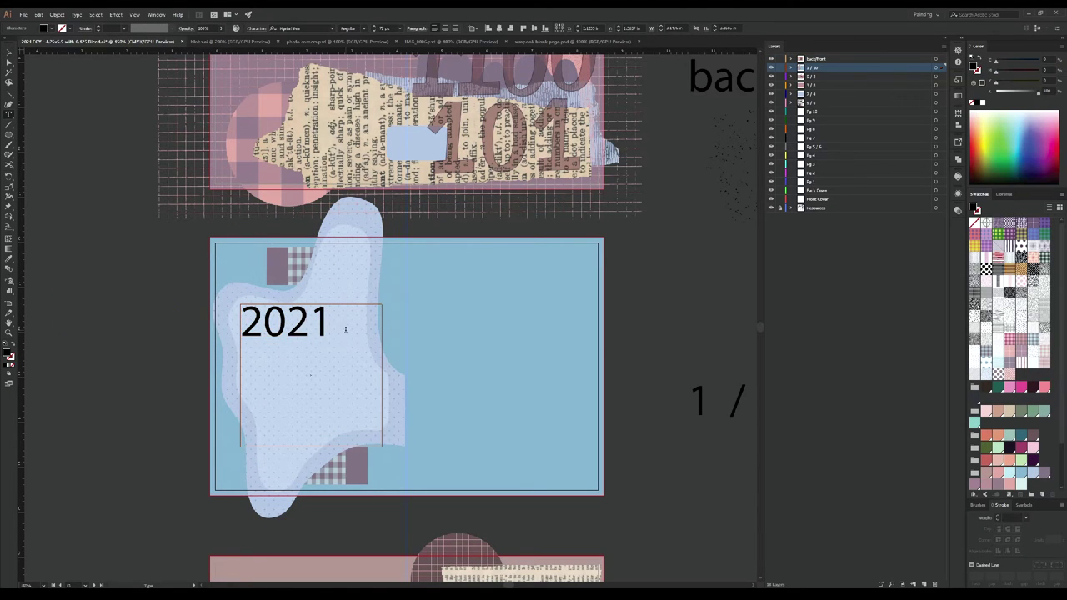
type("021 was an ordinary, very-normal year.")
key("ctrl+a")
key("ctrl+shift+comma")
key("ctrl+shift+comma")
key("ctrl+shift+comma")
key("ctrl+shift+comma")
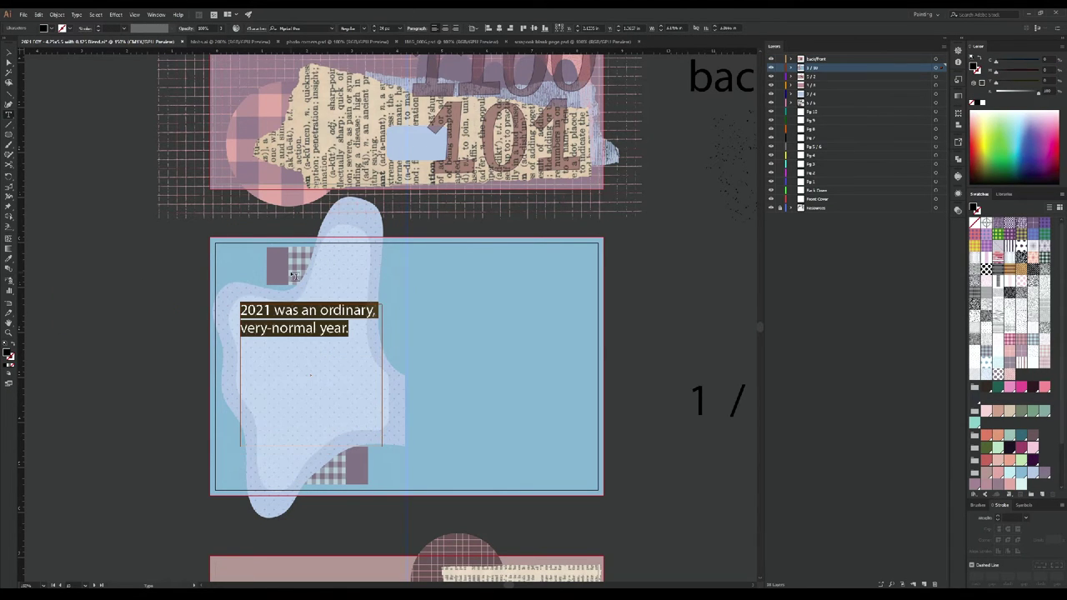
key("Escape")
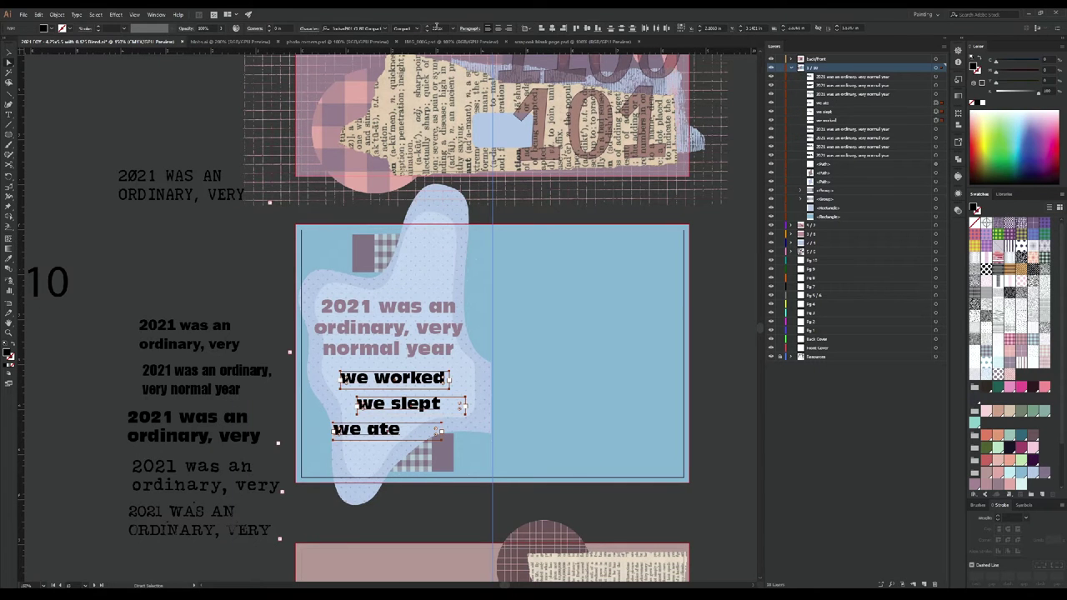
Step: Recolour the text mauve-pink and realign the 'we worked' and 'we slept' lines
left_click(1022, 472)
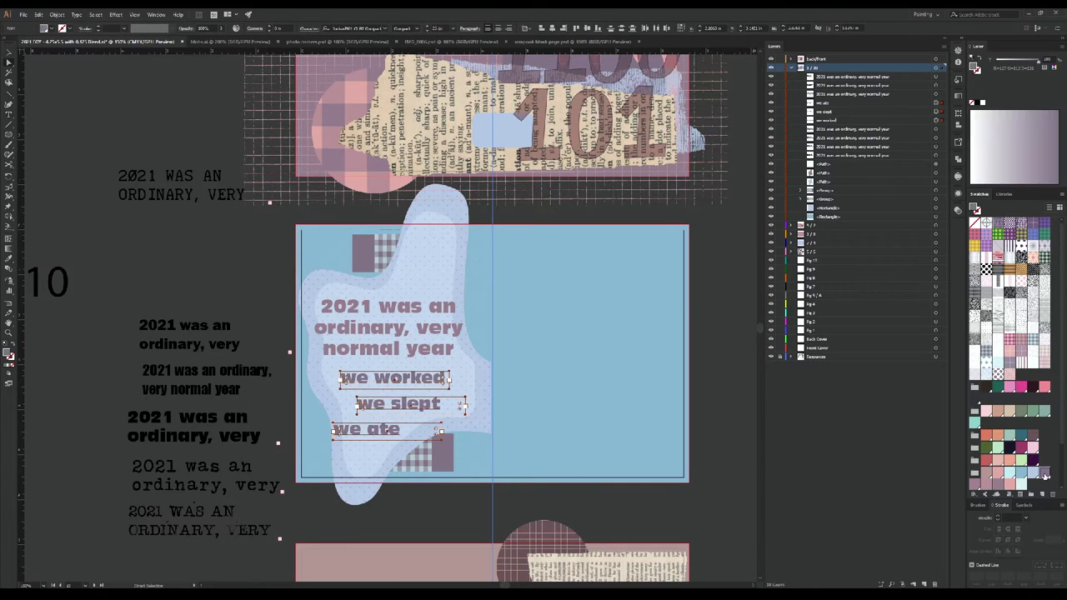
key("ctrl+plus")
left_click(998, 472)
key("ctrl+plus")
key("ctrl+plus")
key("ctrl+plus")
mouse_move(455, 331)
left_mouse_down()
mouse_move(520, 329)
mouse_move(466, 333)
left_mouse_up()
left_click_drag(458, 421, 443, 426)
key("ctrl+minus")
key("ctrl+minus")
key("ctrl+plus")
Step: Drag out a new text area in empty canvas space beside the spreads
left_click(595, 212)
key("ctrl+minus")
key("ctrl+minus")
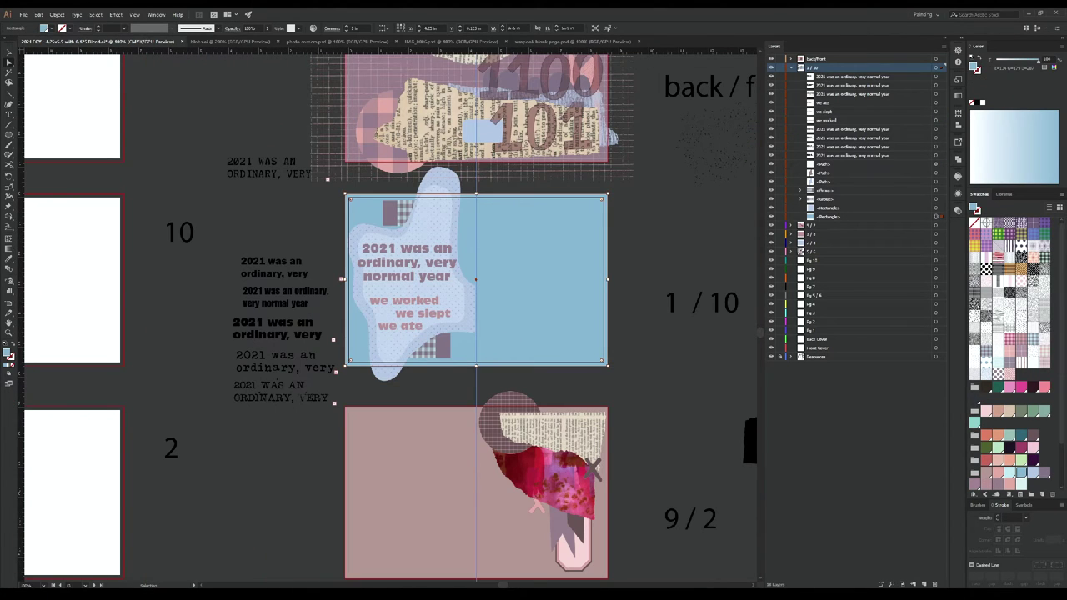
key("ctrl+minus")
key("ctrl+minus")
key("ctrl+minus")
key("t")
left_click_drag(548, 367, 644, 471)
Step: Type the page list from '2021 highlights' through the '21 playlist' entry and set it in left-aligned Arial
type("2021 highlights")
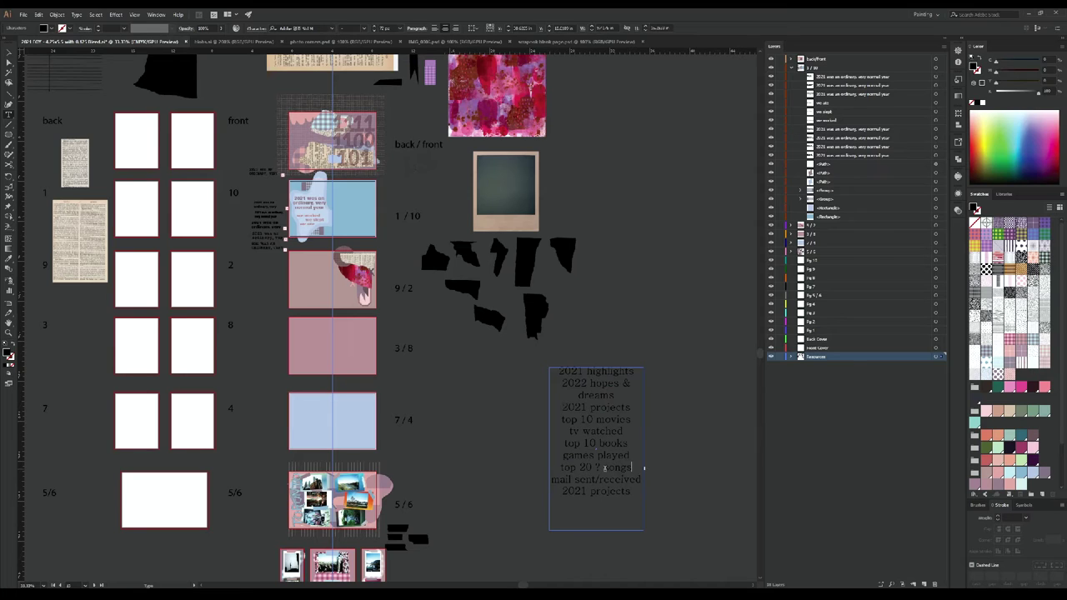
type("21 playlist")
key("ctrl+a")
left_click(283, 28)
type("Arial")
key("Return")
key("ctrl+shift+l")
key("Escape")
scroll(371, 453, "up", 1)
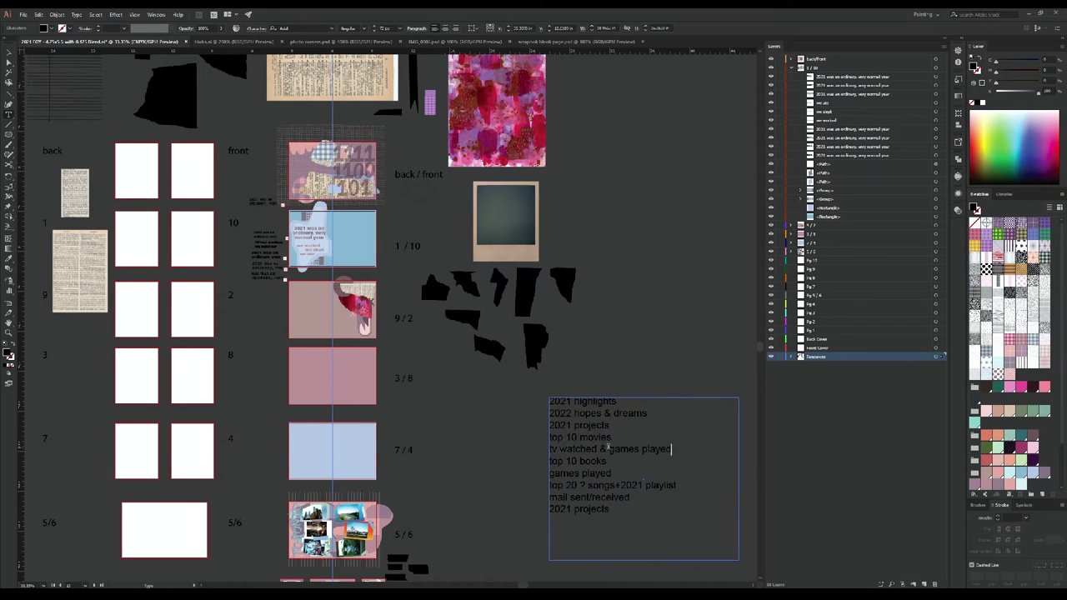
scroll(609, 449, "down", 5)
Step: Duplicate the 5/6 collage spread onto a new artboard below the inserts
key("shift+o")
left_click_drag(315, 273, 315, 506)
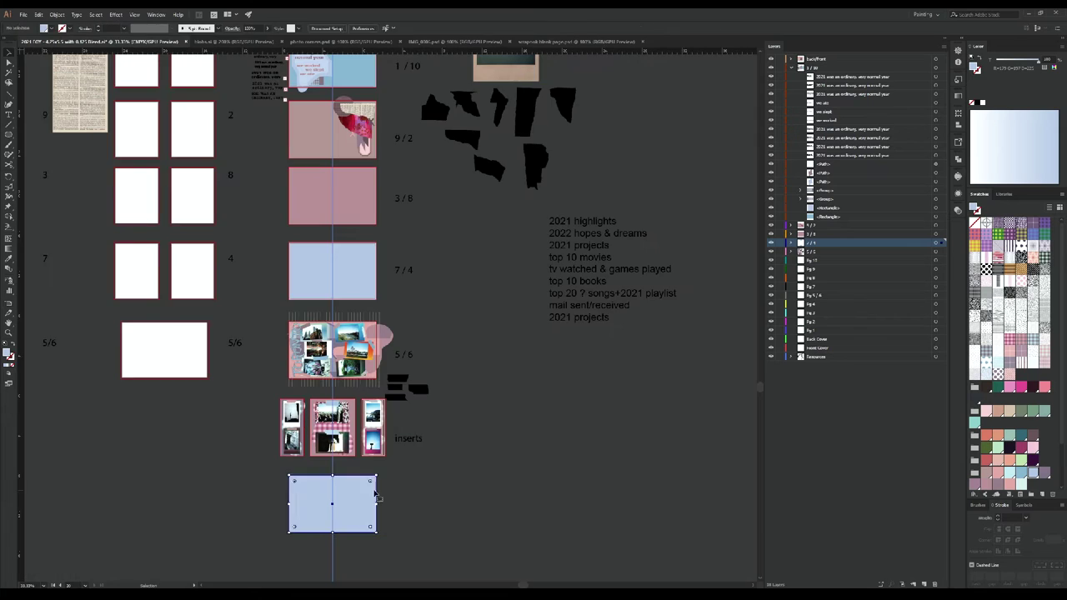
key("ctrl+v")
left_click(791, 252)
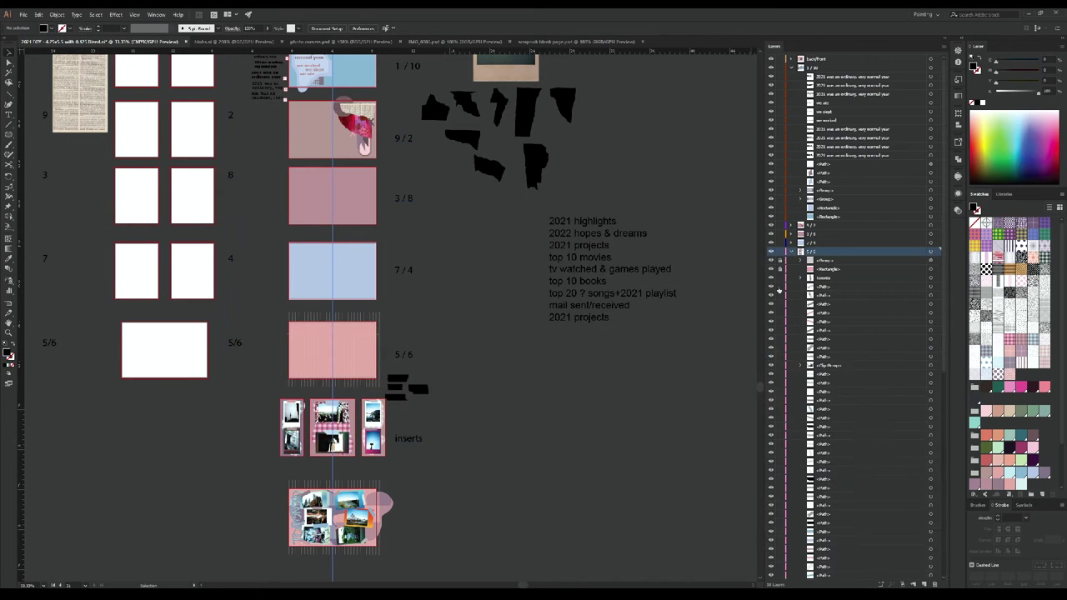
key("Delete")
scroll(431, 85, "down", 2)
key("shift+o")
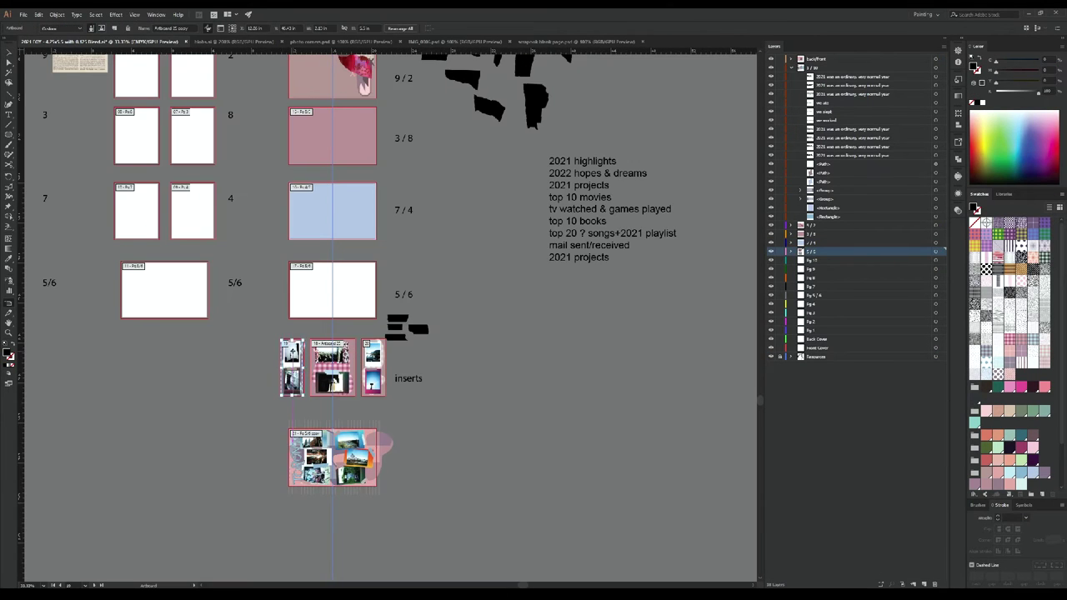
key("ctrl+z")
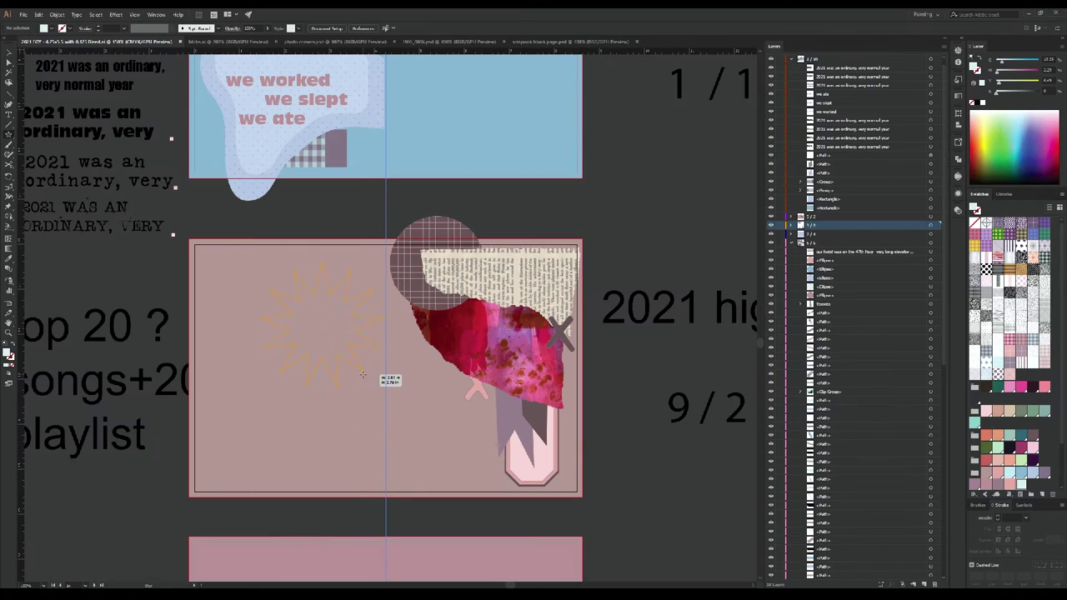
Step: Scatter mauve starburst copies around the text blob on the 1/10 spread
key("ctrl+z")
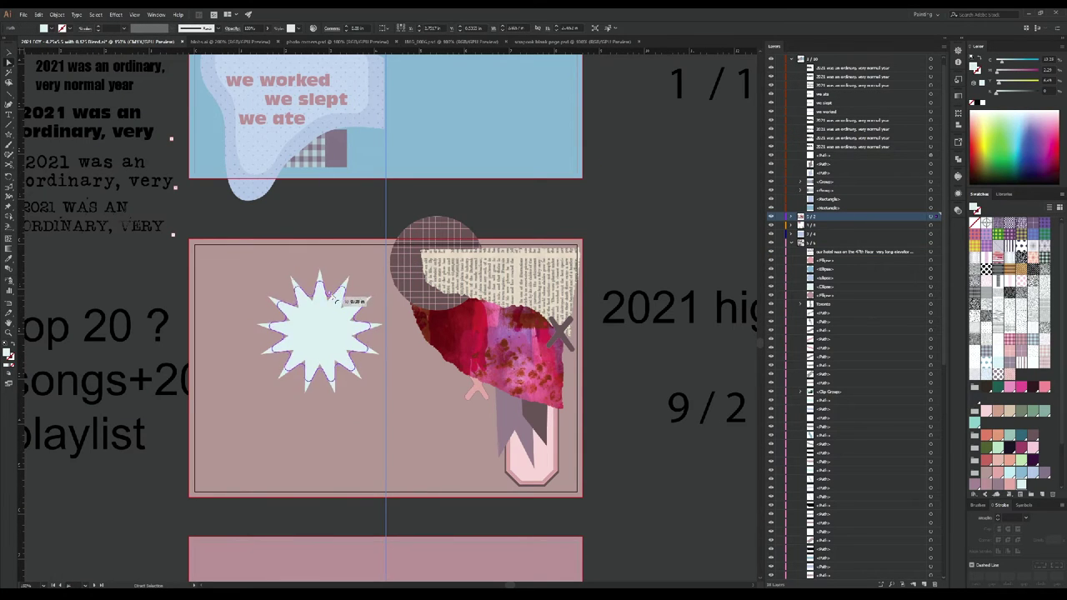
key("ctrl+plus")
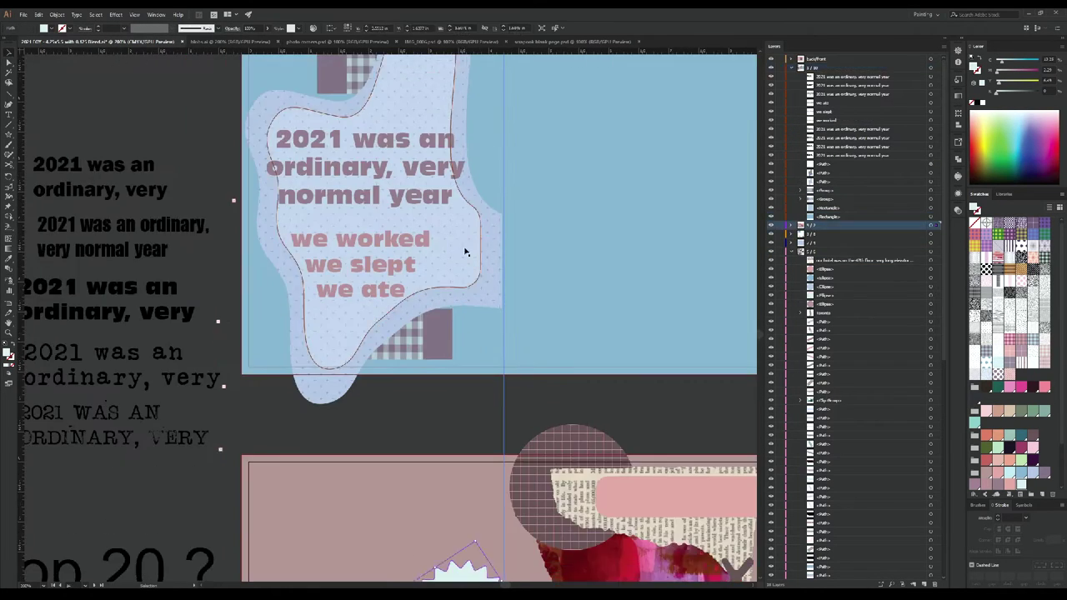
key("ctrl+v")
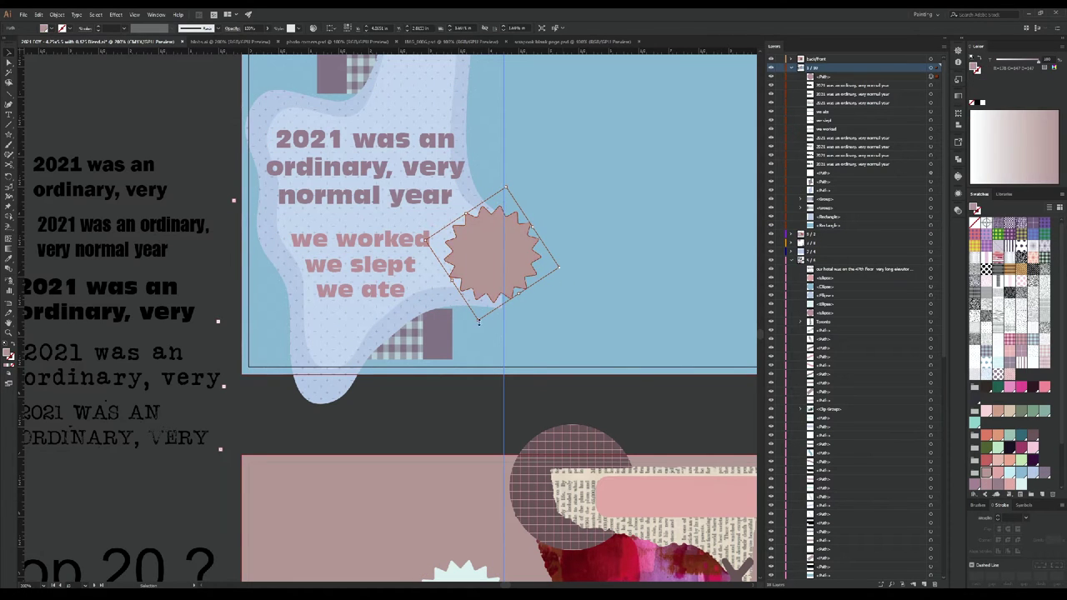
key("ctrl+z")
scroll(476, 238, "up", 2)
scroll(476, 238, "down", 3)
scroll(503, 239, "up", 1)
key("ctrl+v")
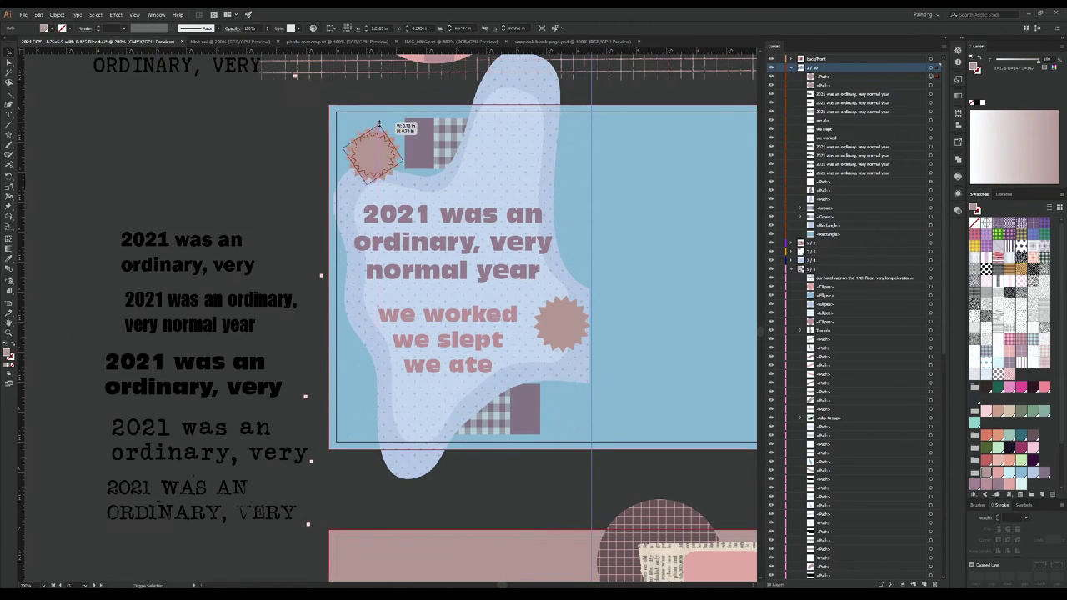
scroll(536, 268, "up", 2)
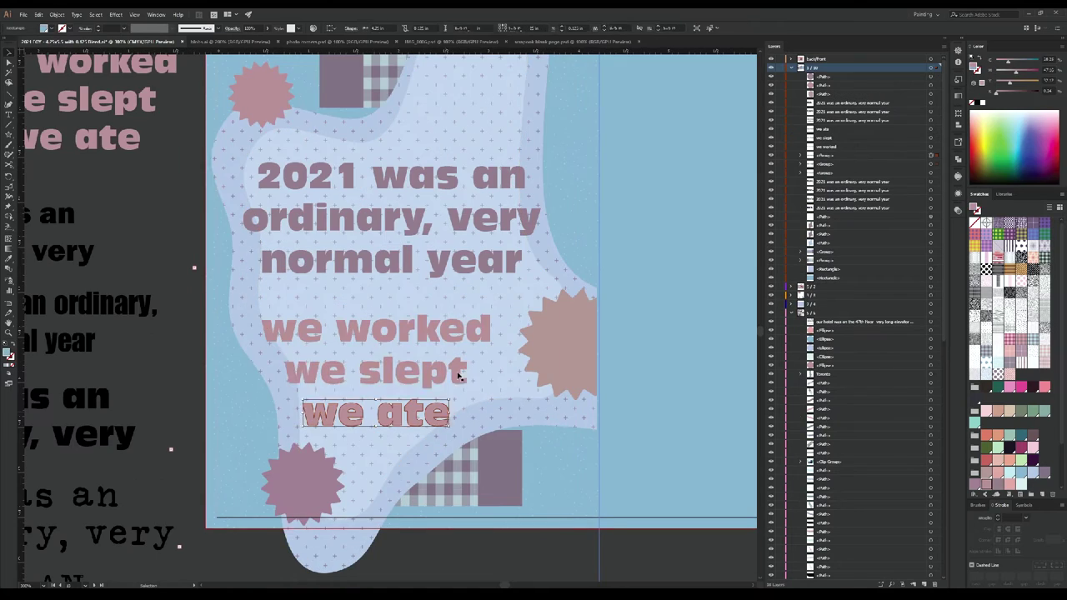
left_click(381, 371)
left_click(627, 432)
scroll(627, 431, "down", 3)
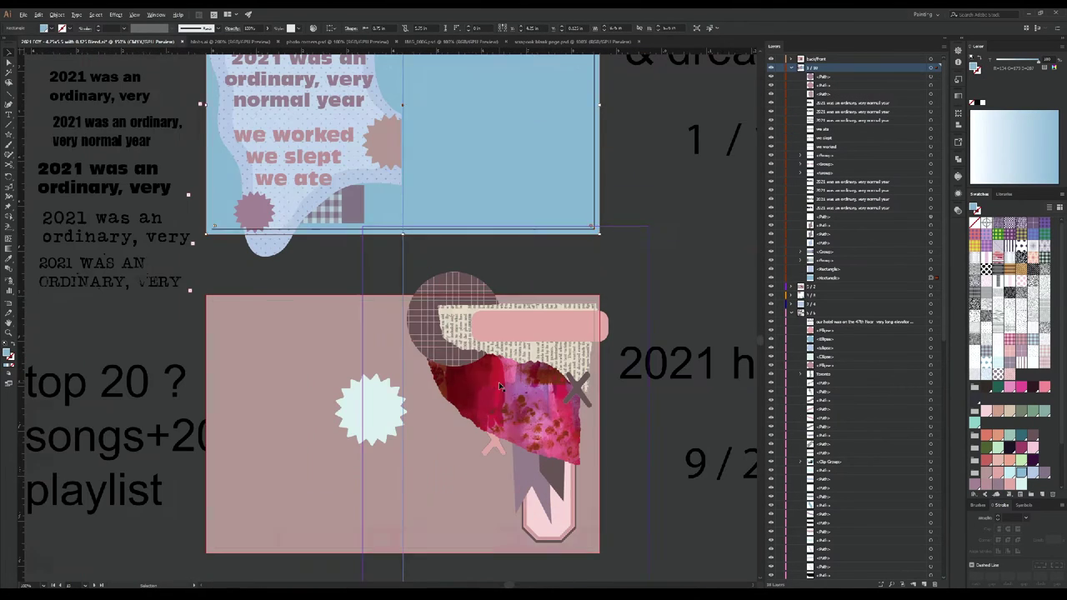
Step: Paste a 4 onto the grey-purple starburst on the 9/2 spread and give it a pale tint
left_click(450, 376)
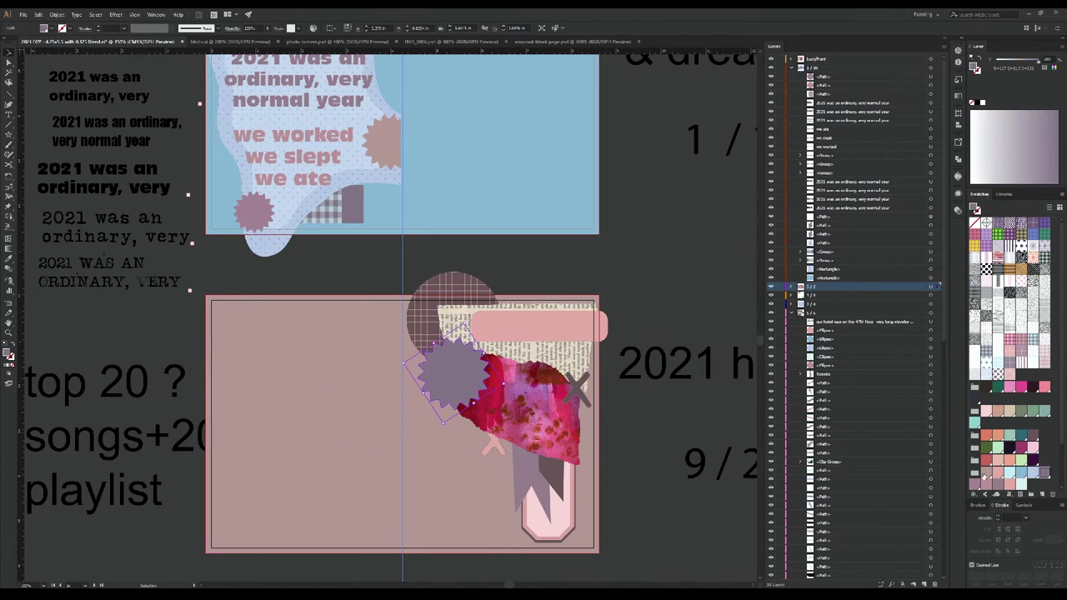
scroll(450, 377, "up", 2)
scroll(419, 343, "down", 5)
scroll(503, 348, "up", 3)
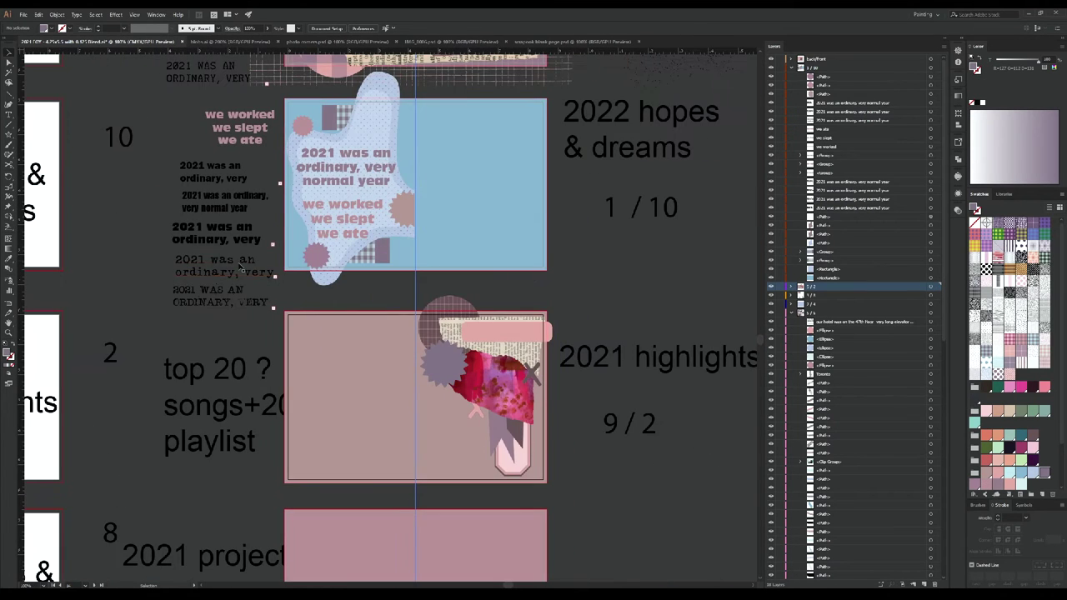
left_click(222, 236)
left_click(349, 237)
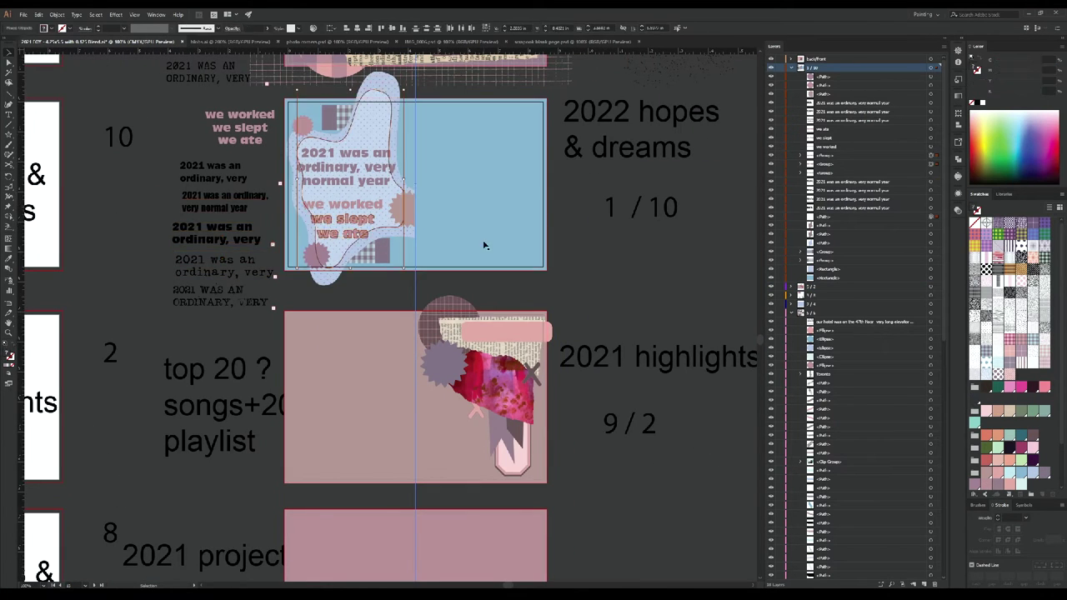
left_click(395, 239)
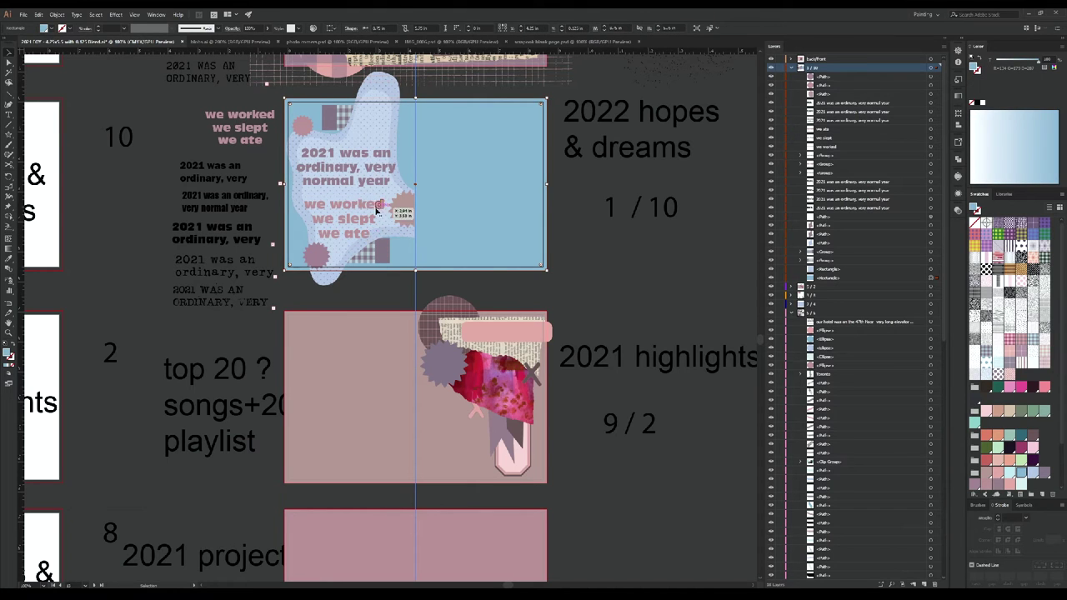
scroll(580, 306, "left", 2)
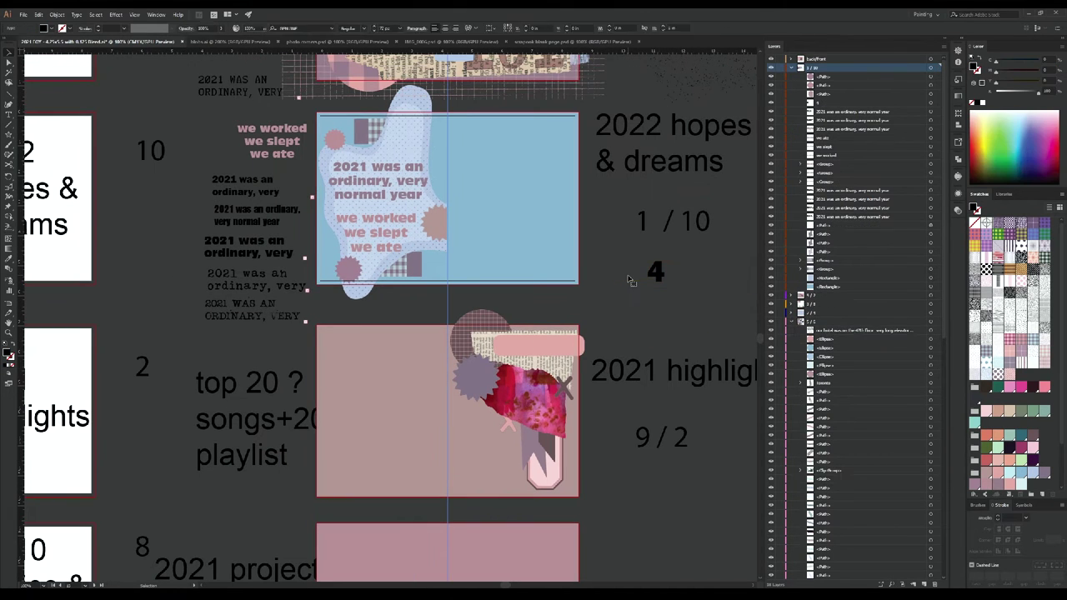
key("ctrl+z")
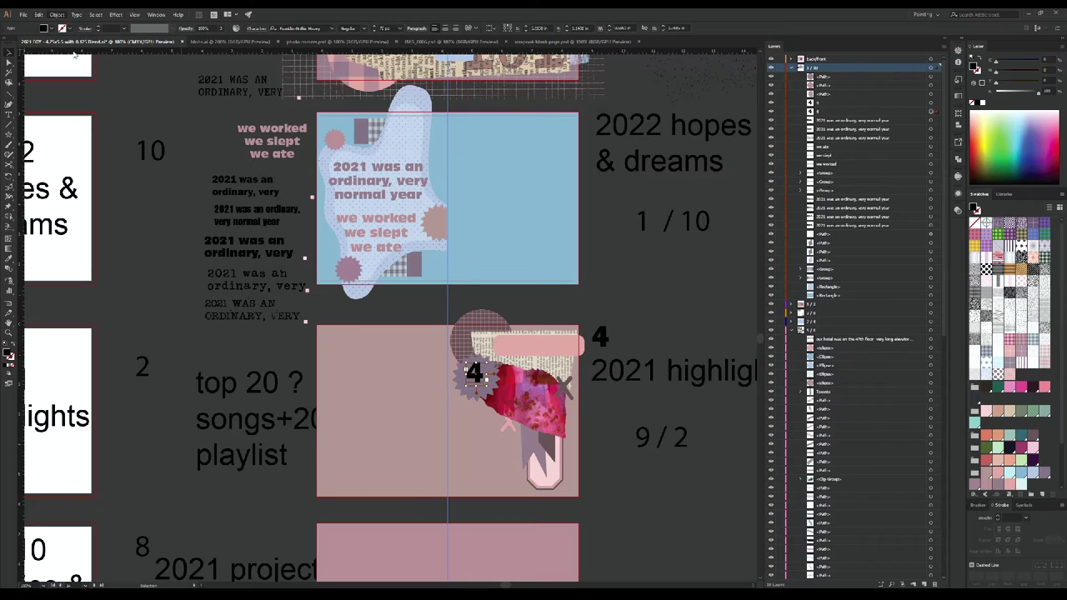
scroll(528, 470, "up", 3)
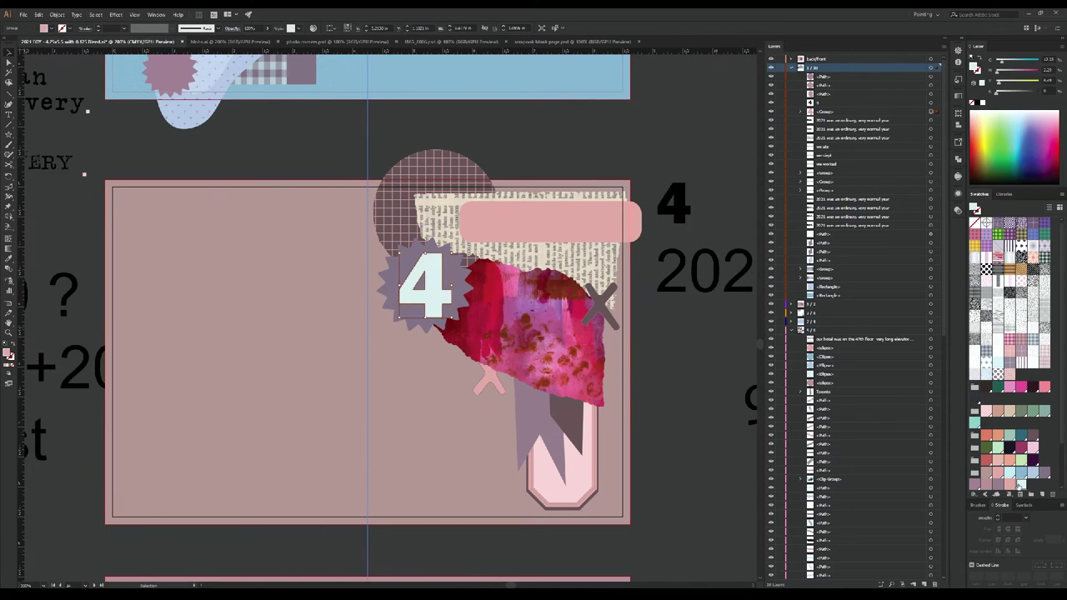
left_click(987, 475)
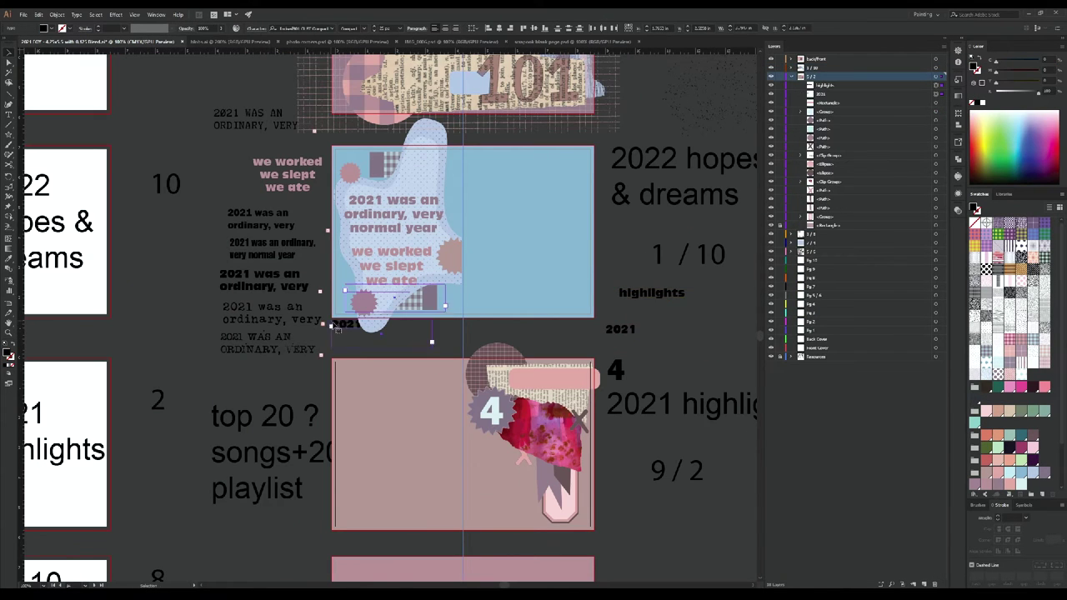
Step: Copy the '2021 highlights' title onto the 9/2 pink banner, recoloured purple-grey and shrunk
left_click_drag(616, 332, 394, 450)
scroll(394, 450, "up", 2)
left_click_drag(360, 419, 604, 282)
scroll(608, 307, "up", 3)
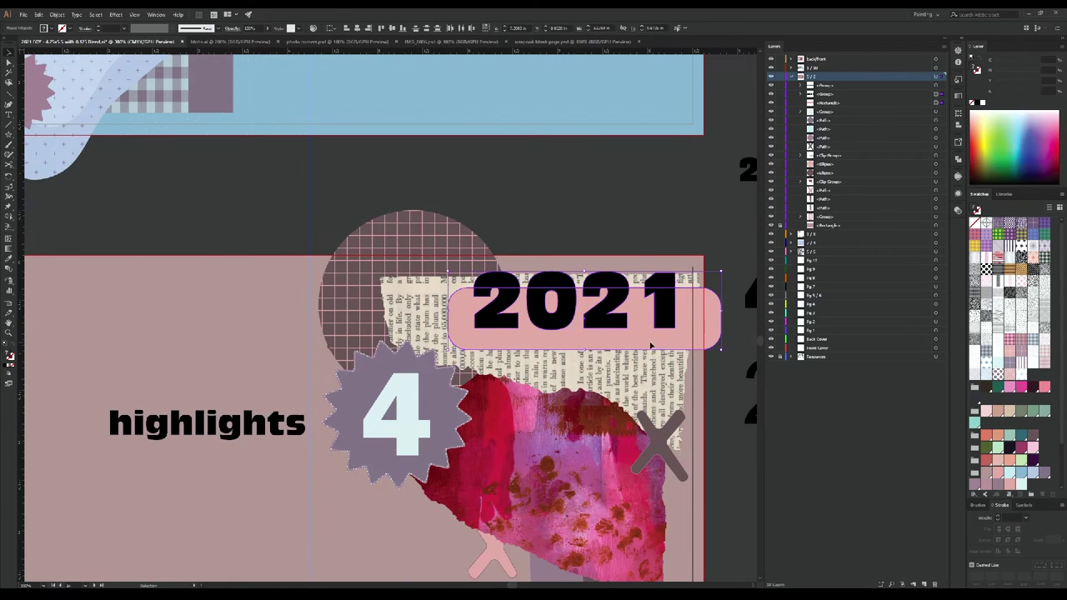
left_click(1024, 481)
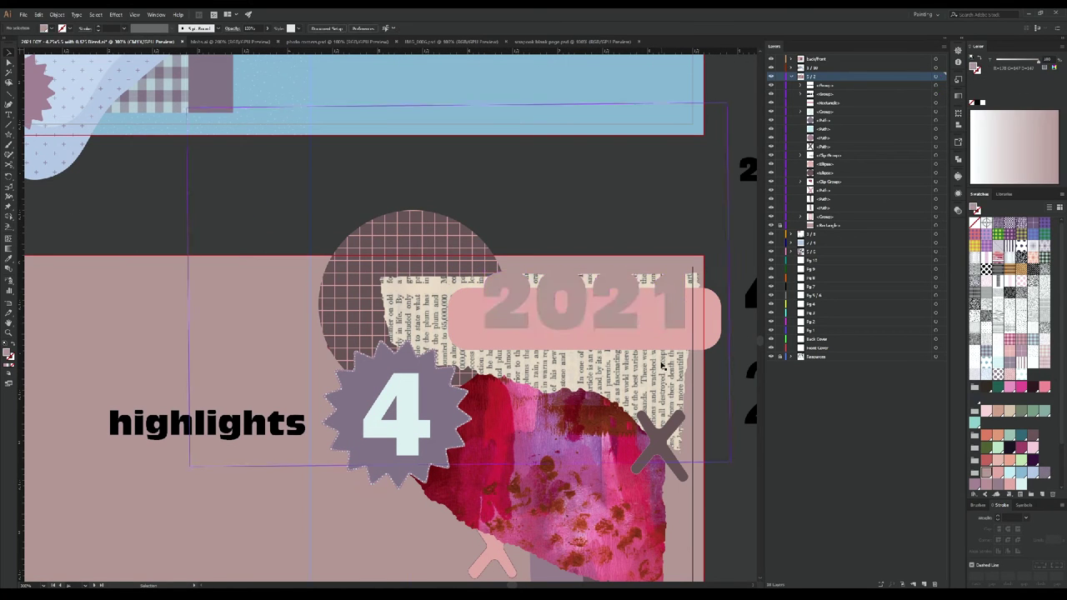
left_click_drag(636, 310, 658, 310)
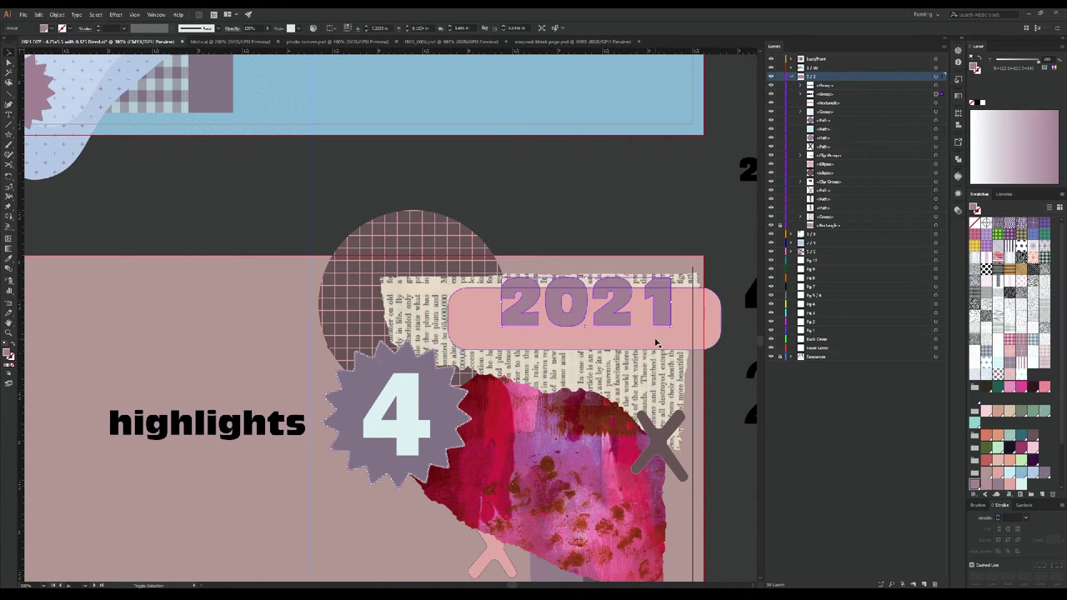
Step: Add a two-line 'years married' label beside the 4 on the pink banner
scroll(381, 338, "up", 3)
left_click(381, 339)
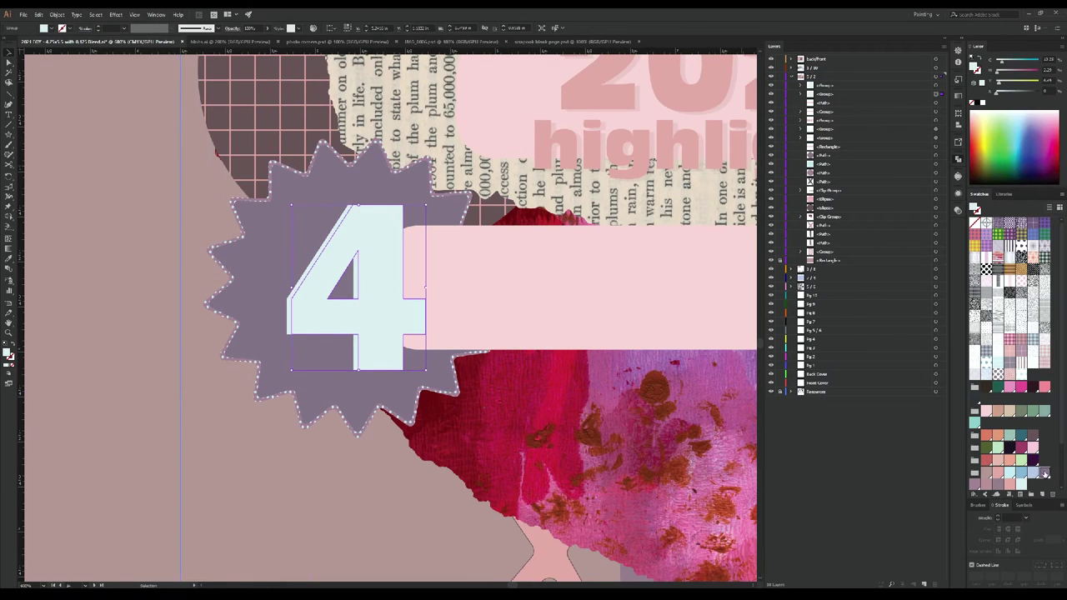
left_click(609, 259)
scroll(453, 269, "down", 2)
scroll(477, 284, "down", 3)
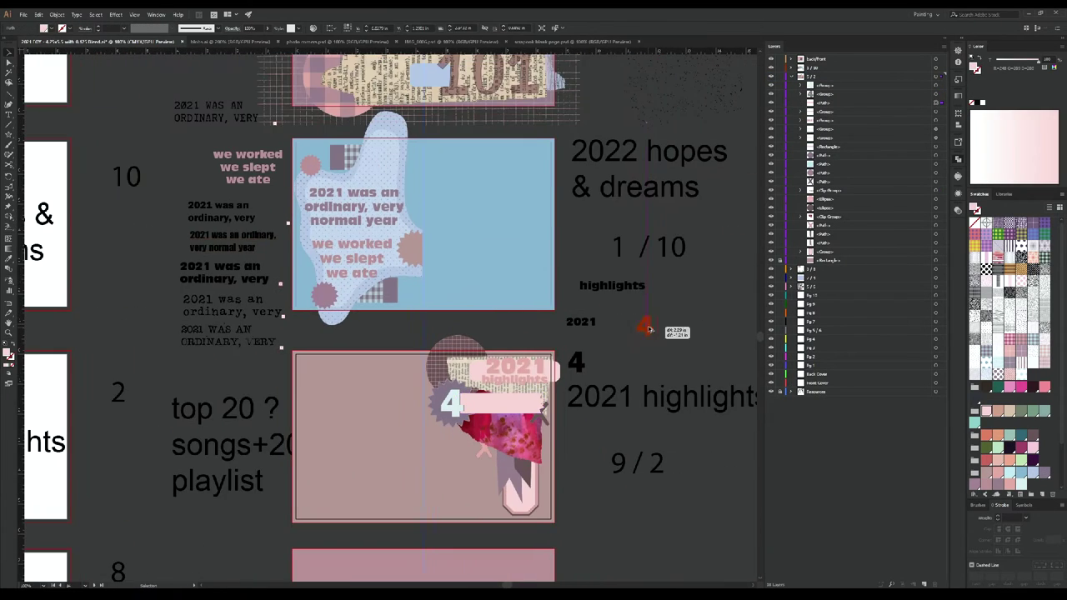
scroll(367, 317, "up", 3)
left_click(367, 316)
type("years")
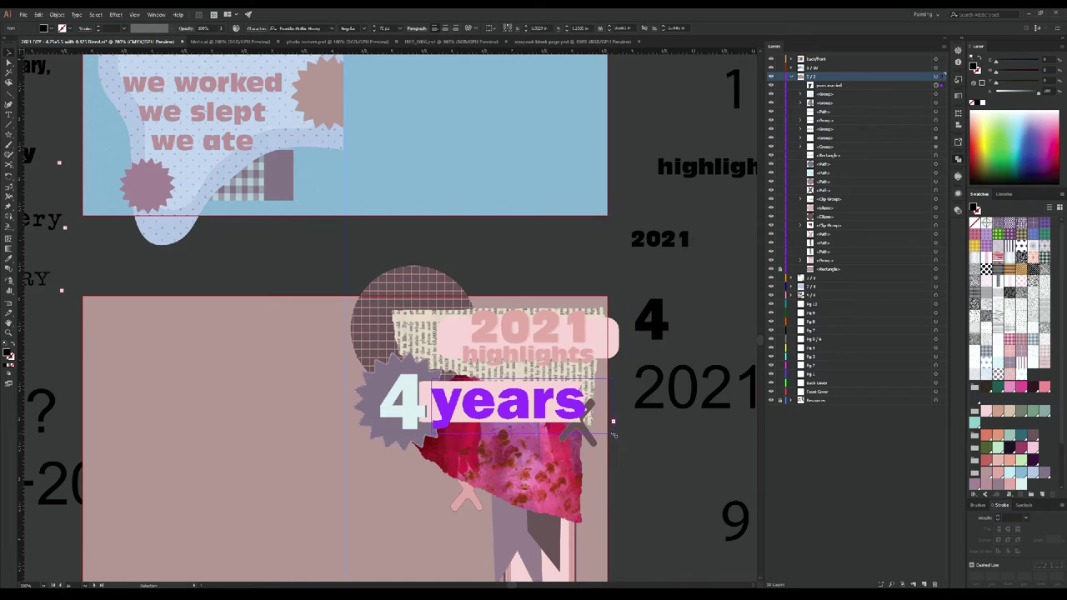
key("Return")
type("married")
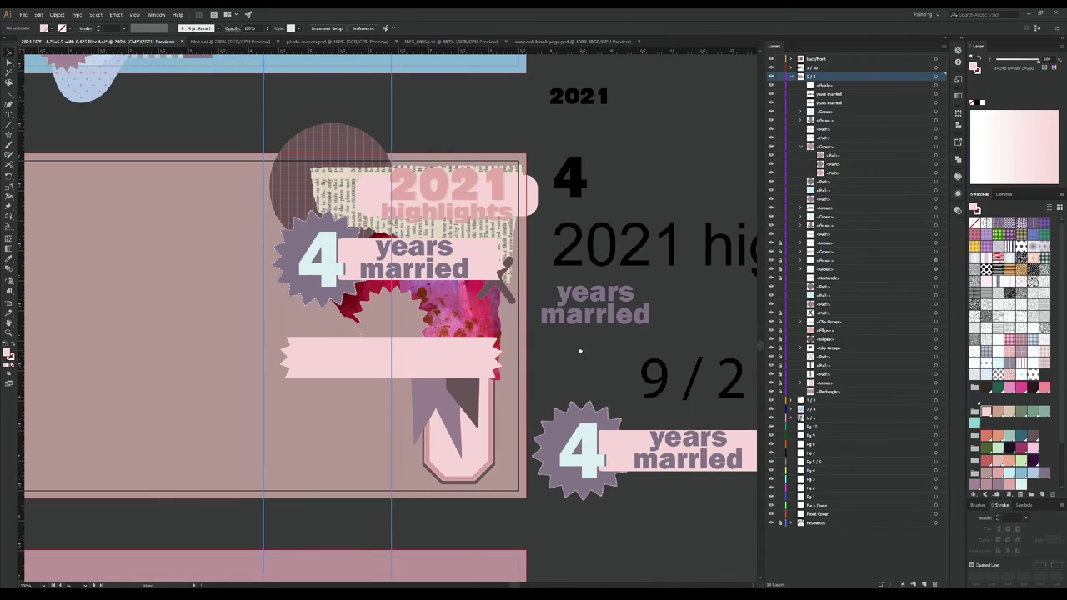
Step: Duplicate the big numeral beside the spread to start another badge near the banner
left_click(569, 175)
key("ctrl+c")
key("ctrl+v")
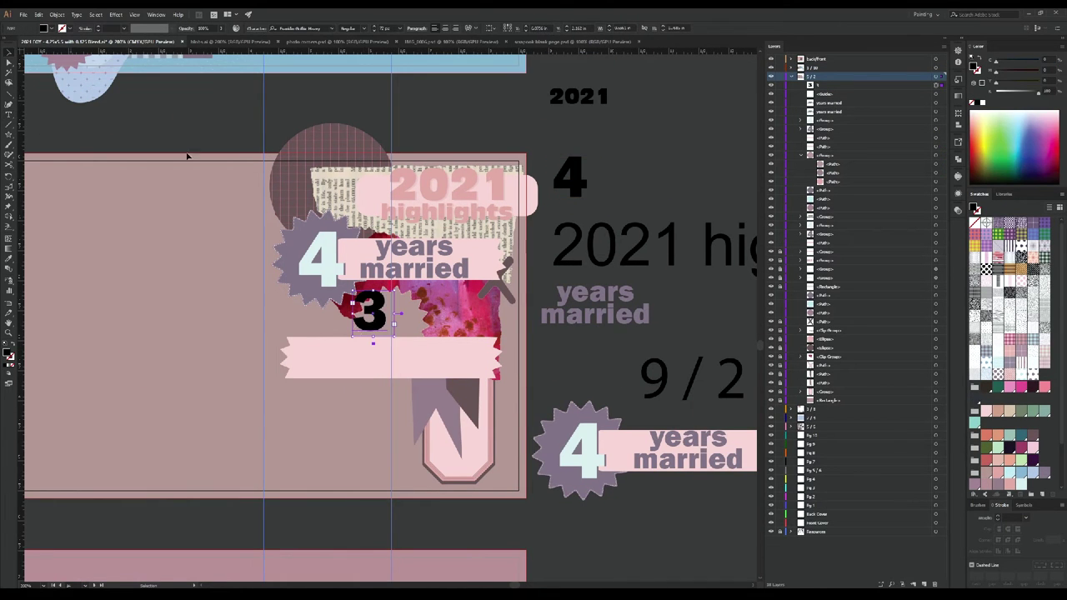
Step: Set the numeral as a '3' on the small starburst, group them, and stretch it slightly taller
left_click_drag(405, 322, 403, 321)
key("ctrl+equal")
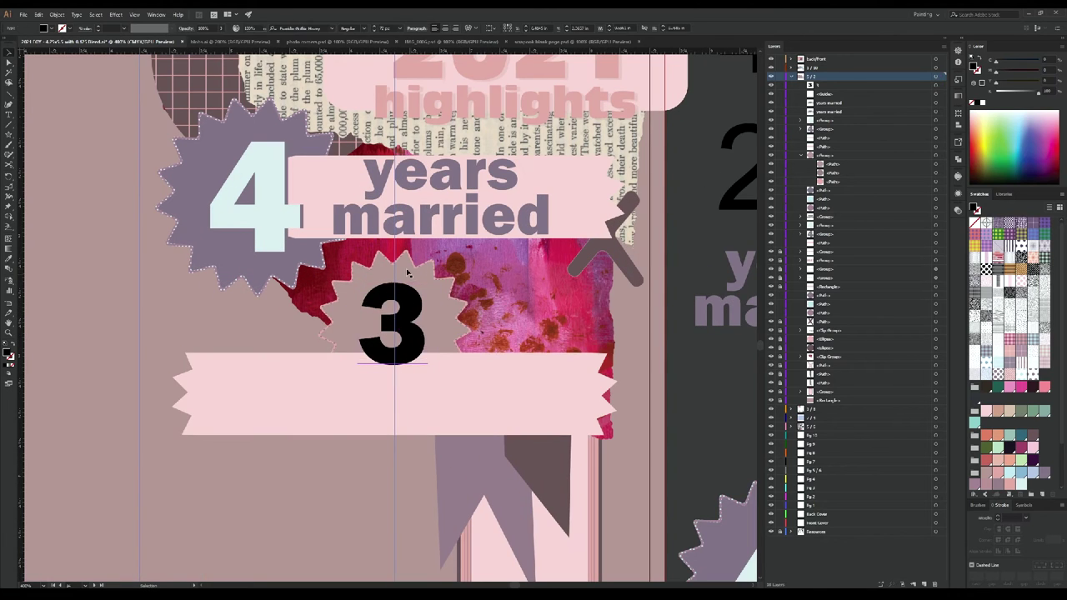
left_click(416, 271, "shift")
key("ctrl+g")
left_click_drag(428, 363, 433, 374)
key("ctrl+shift+a")
key("ctrl+minus")
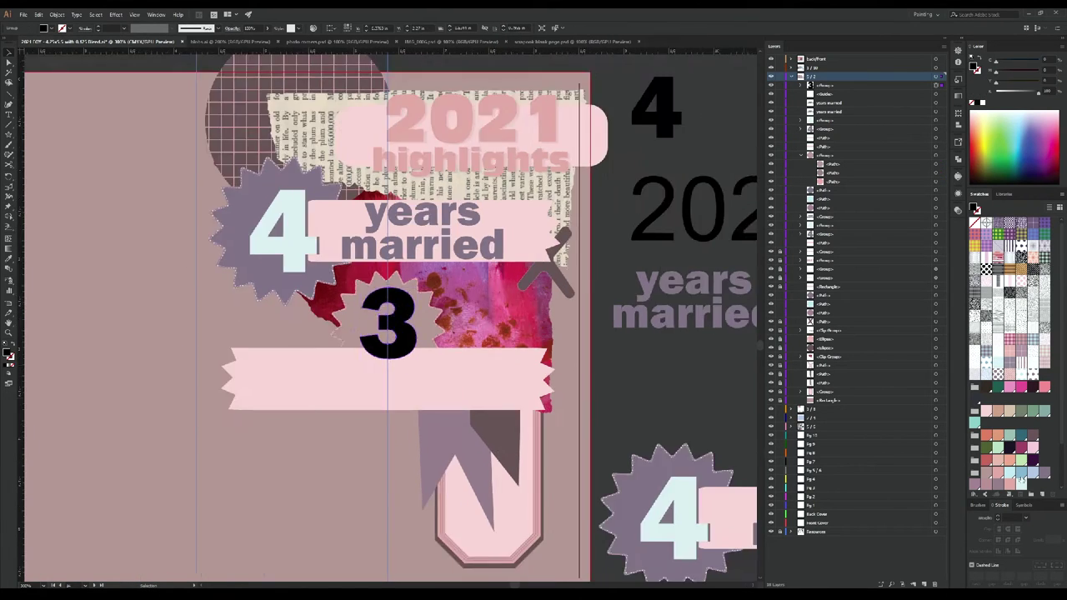
Step: Recolour the '3' purple-grey and ungroup the badge's paths
key("i")
left_click(250, 242)
key("ctrl+plus")
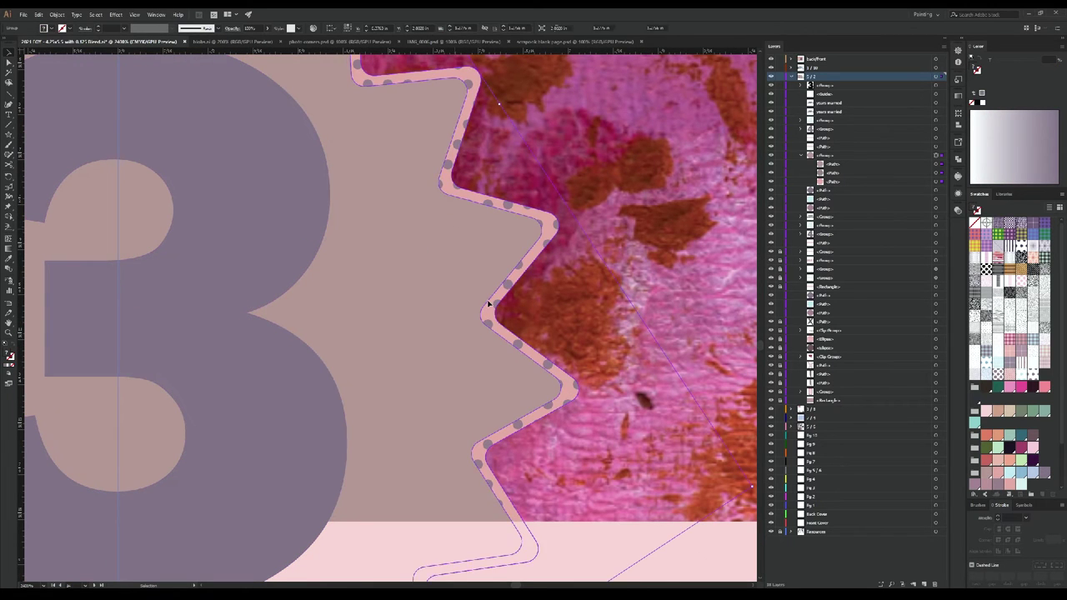
key("ctrl+shift+g")
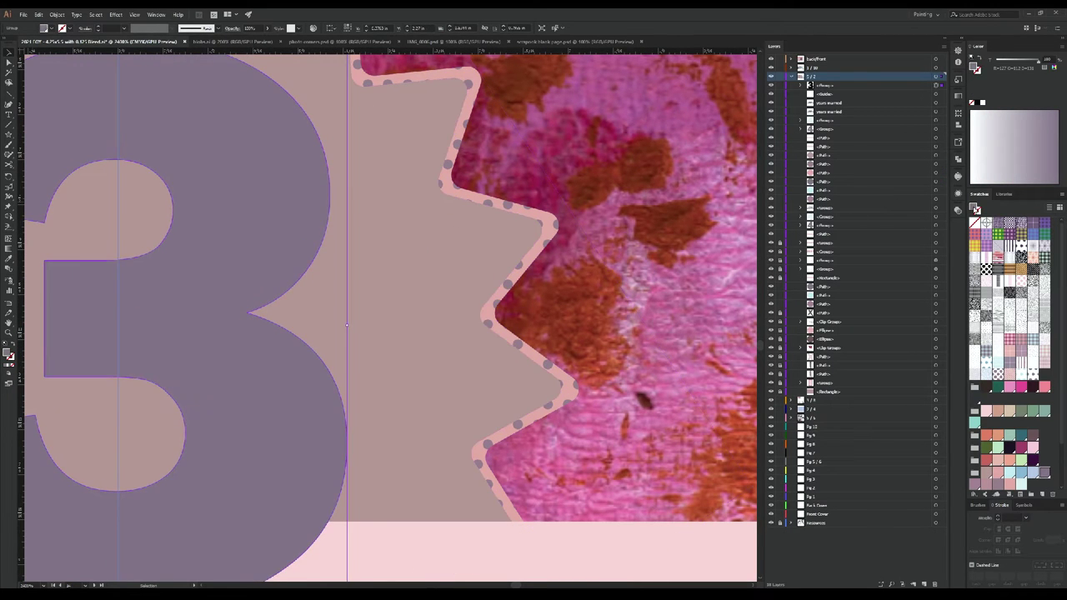
left_click(92, 316)
key("ctrl+minus")
key("ctrl+minus")
key("ctrl+minus")
Step: Move 'eligible for Canadian Citizenship!' under the arrow onto a pale pink circle sent behind it
key("ctrl+minus")
key("ctrl+minus")
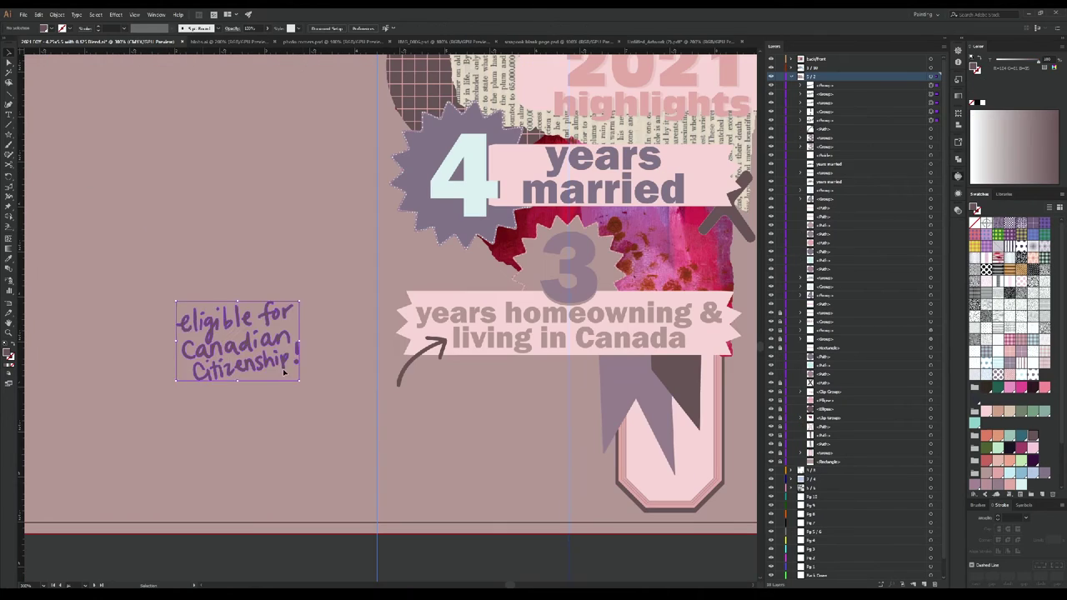
left_click_drag(242, 339, 449, 404)
key("ctrl+minus")
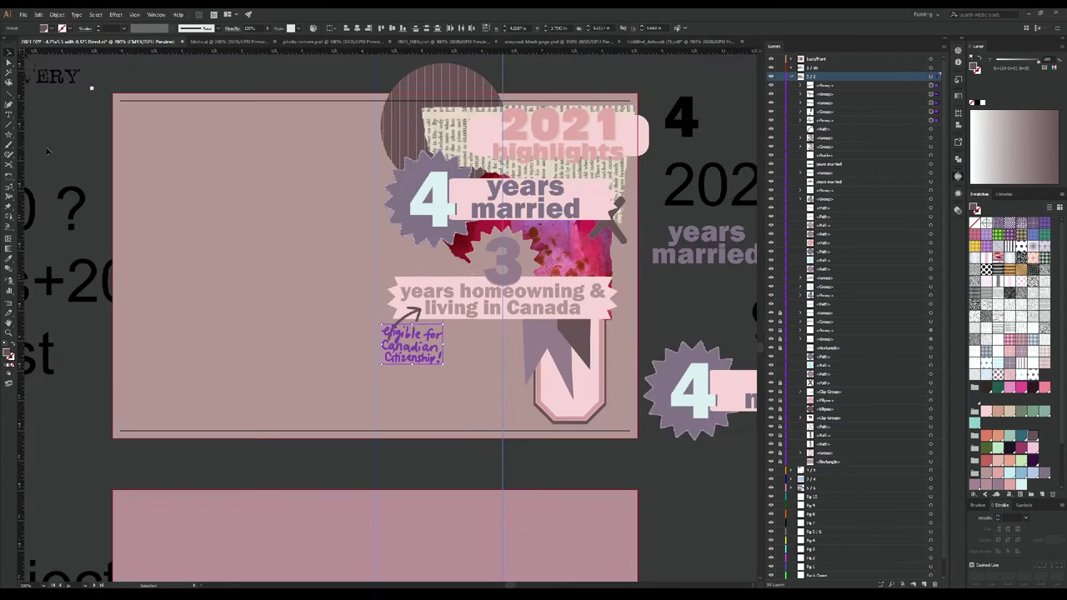
left_click_drag(441, 360, 440, 360)
key("ctrl+plus")
key("ctrl+bracketleft")
left_click(976, 414)
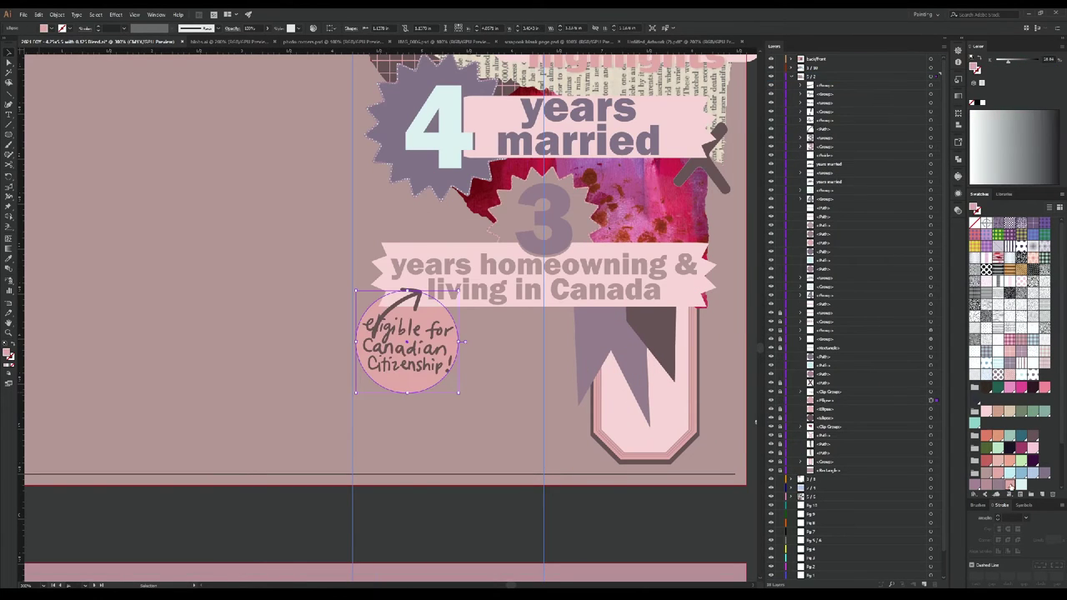
key("ctrl+minus")
key("ctrl+minus")
key("ctrl+minus")
left_click(426, 400)
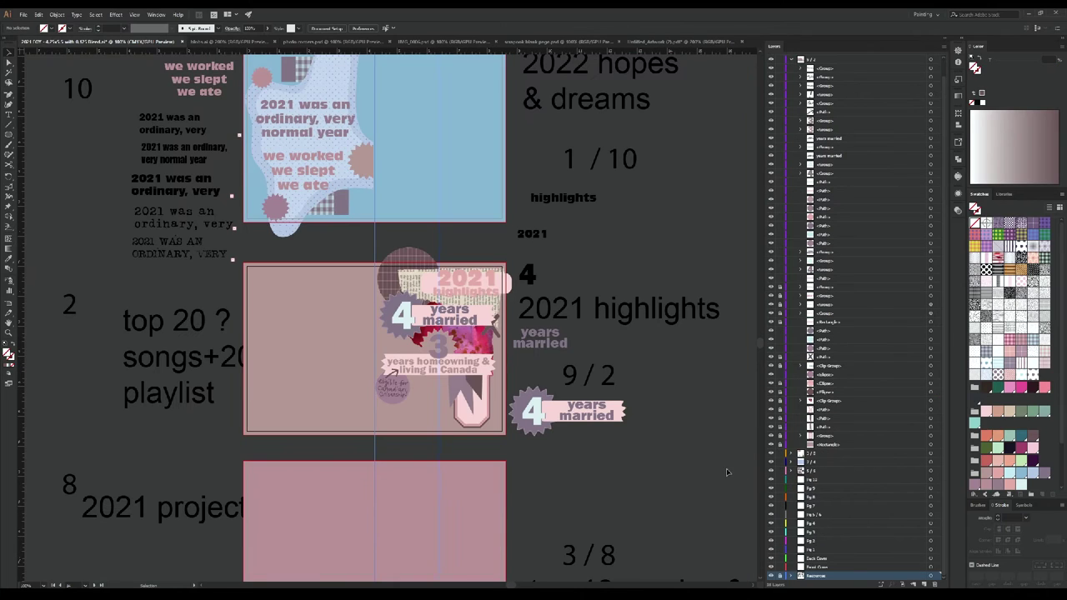
Step: Move the ribbon art off the page and enlarge the red paper piece sent behind the text
left_click(468, 392)
left_click_drag(468, 392, 682, 389)
left_click(781, 360)
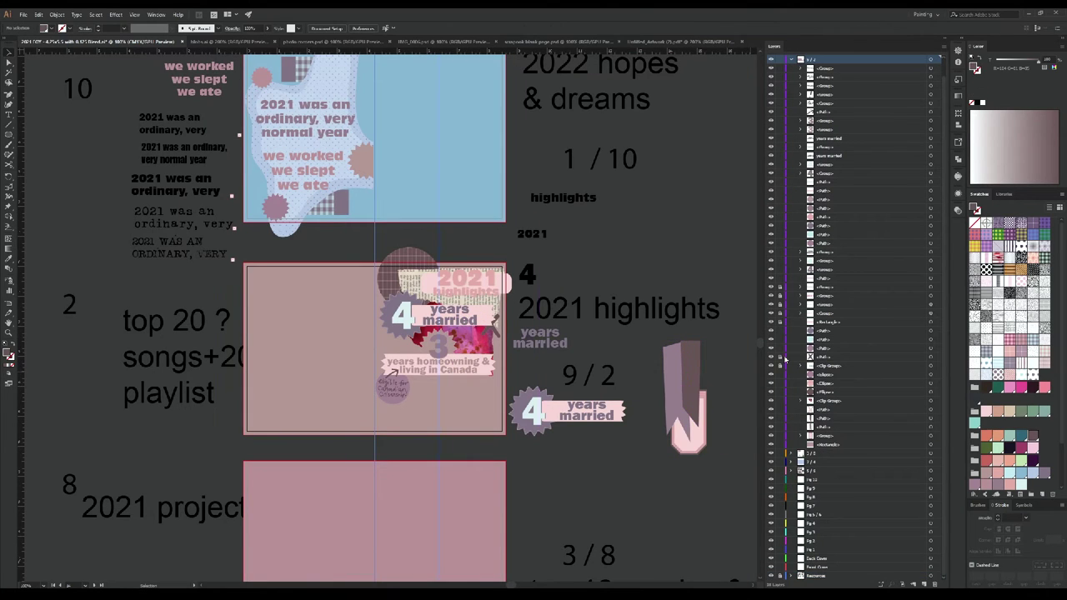
left_click_drag(471, 342, 338, 406)
key("ctrl+bracketleft")
left_click_drag(383, 354, 423, 338)
Step: Copy a star badge onto the collage, resize it, make its '2' pale pink, and edit its 'vaccines' label
scroll(429, 432, "up", 2)
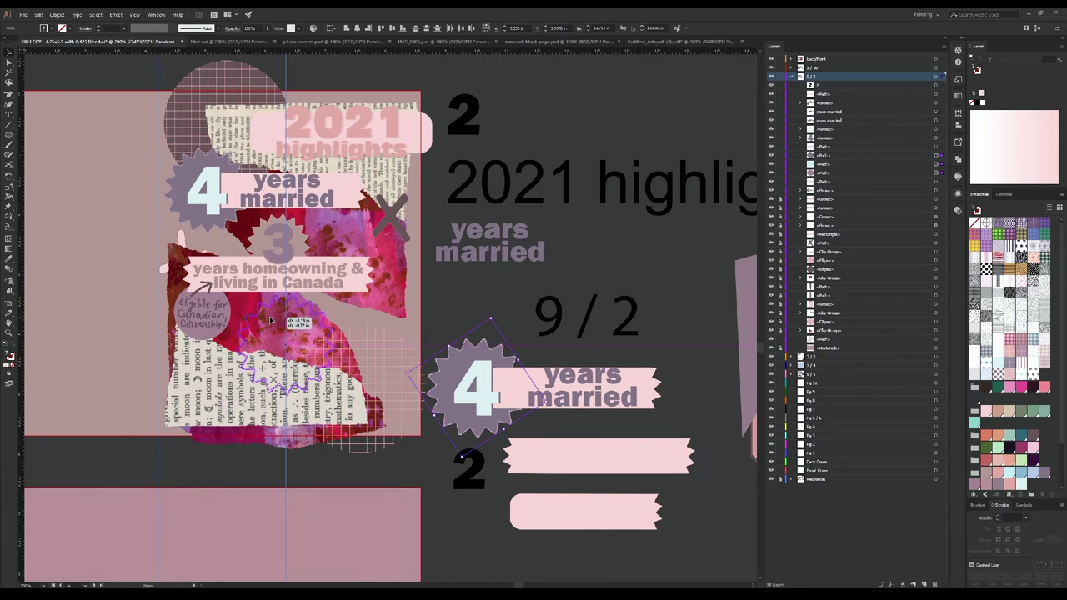
left_click_drag(270, 320, 255, 304)
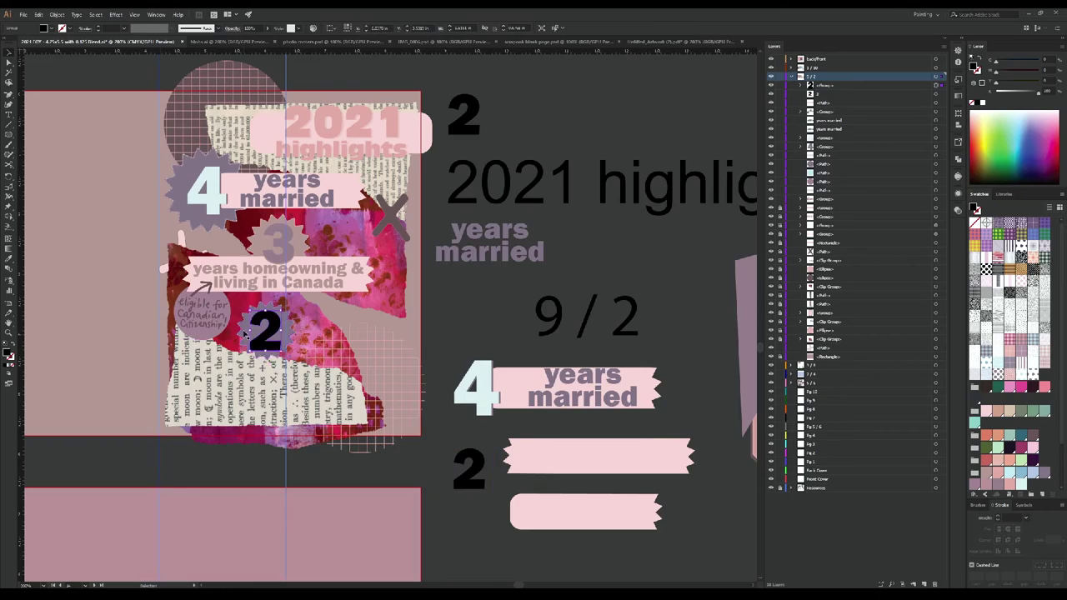
scroll(247, 331, "up", 5)
left_click_drag(421, 462, 423, 464)
scroll(383, 333, "down", 5)
left_click(988, 474)
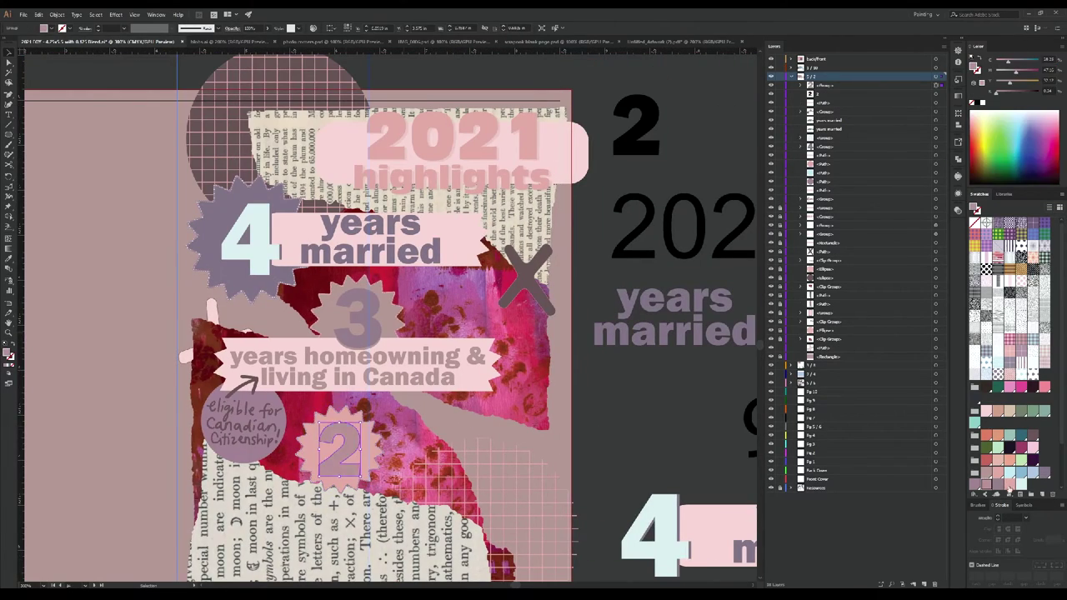
scroll(258, 521, "up", 2)
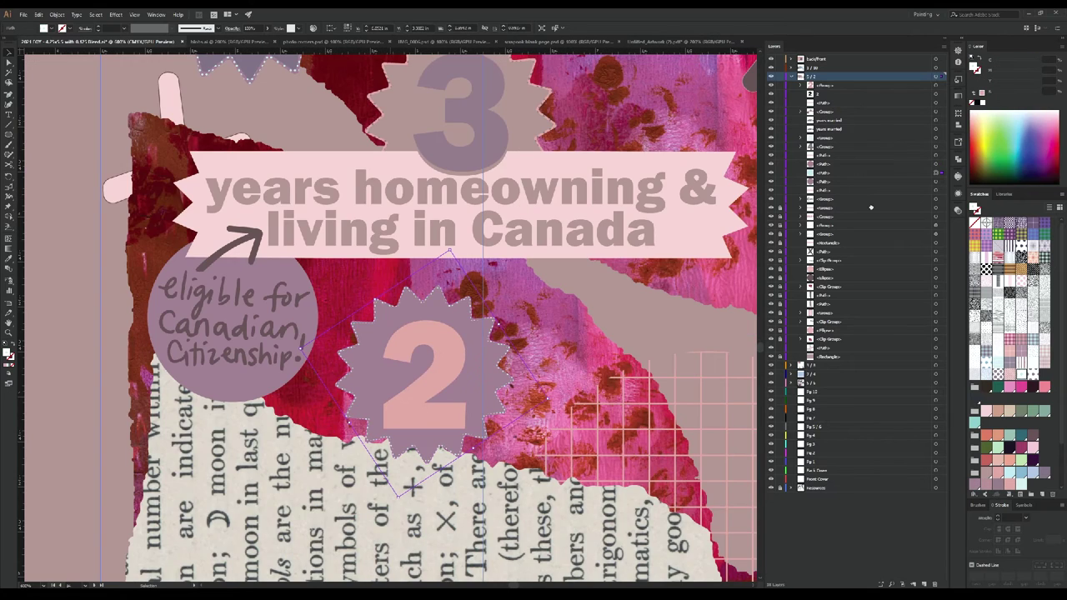
scroll(365, 377, "down", 5)
double_click(464, 480)
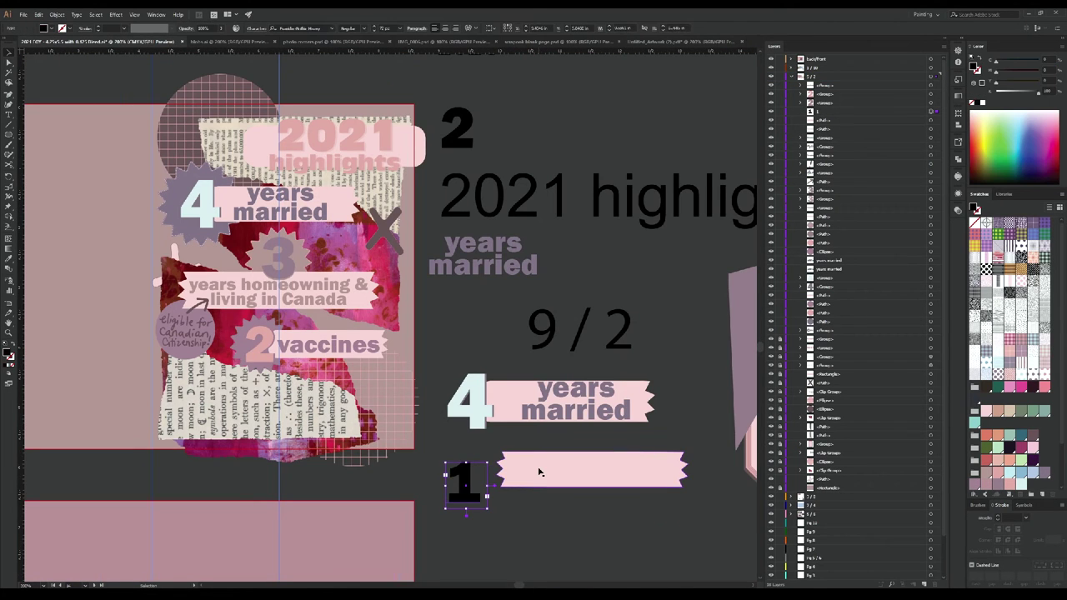
Step: Copy a star below the '2' badge and give it a pale blue fill
left_click_drag(259, 341, 214, 405)
key("i")
left_click(468, 400)
scroll(238, 398, "up", 5)
scroll(421, 315, "down", 5)
left_click(363, 337)
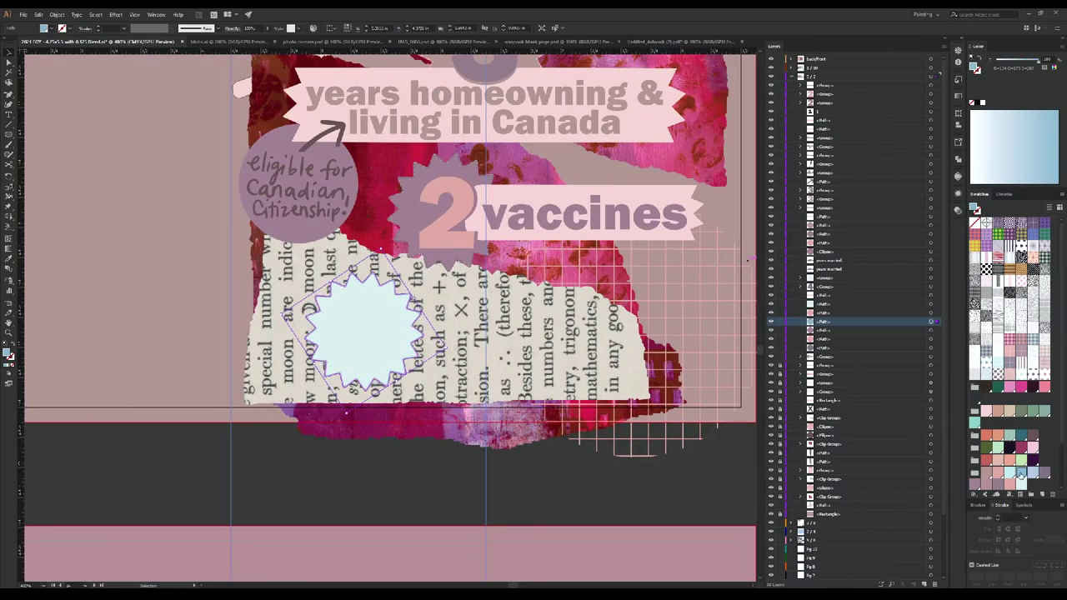
scroll(367, 350, "down", 1)
scroll(370, 360, "up", 4)
scroll(371, 360, "down", 3)
Step: Move the black '1' onto the new star, make it mauve, and nudge the badge up and left
left_click_drag(655, 405, 164, 258)
left_click_drag(224, 288, 285, 363)
scroll(387, 347, "up", 2)
scroll(387, 348, "down", 3)
key("i")
left_click(388, 348)
scroll(433, 395, "up", 4)
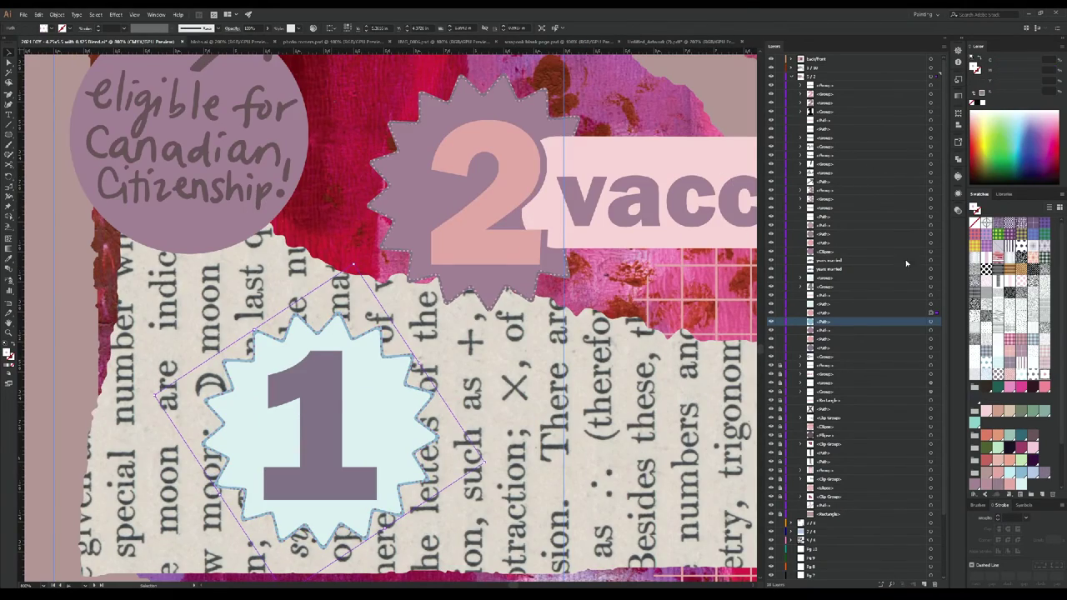
scroll(216, 300, "down", 3)
left_click_drag(262, 420, 248, 392)
Step: Check the '3' and '4' badges, undoing a change so the 4 returns to pale blue
key("ctrl+shift+a")
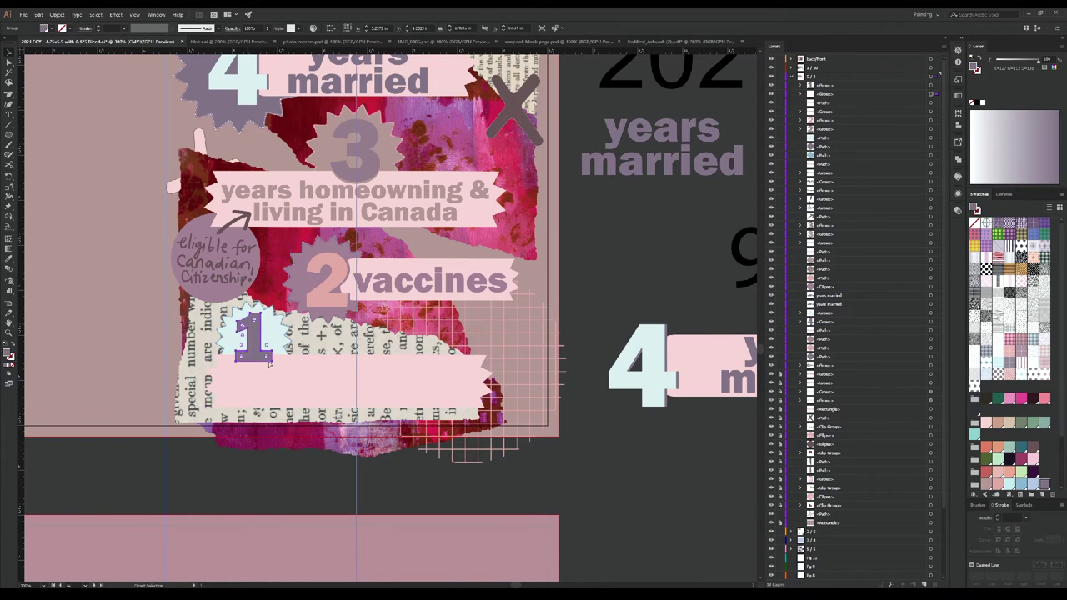
scroll(330, 397, "up", 3)
scroll(329, 397, "down", 2)
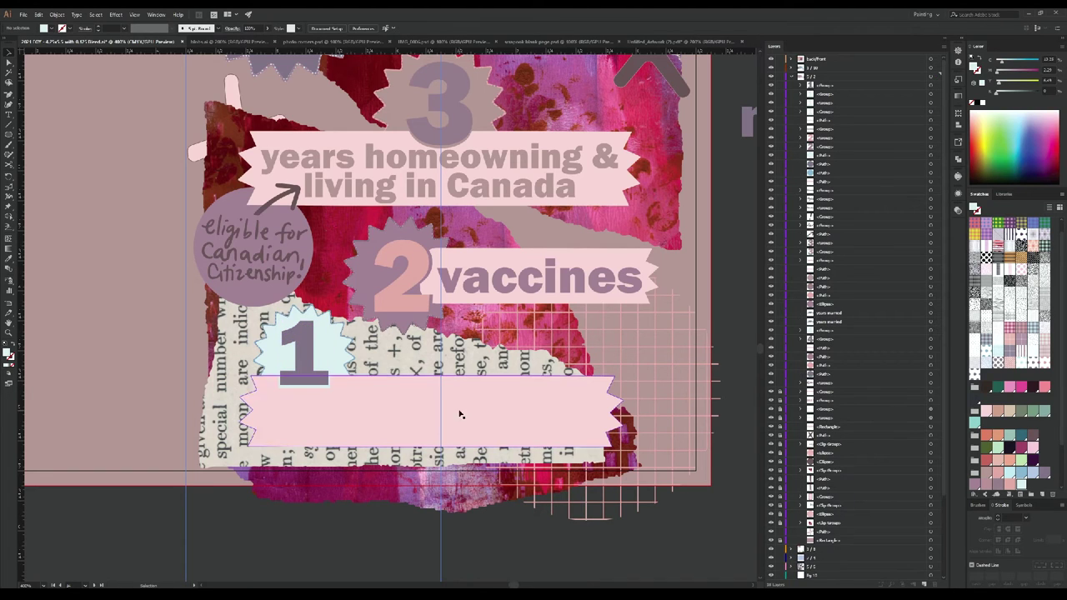
left_click(446, 134)
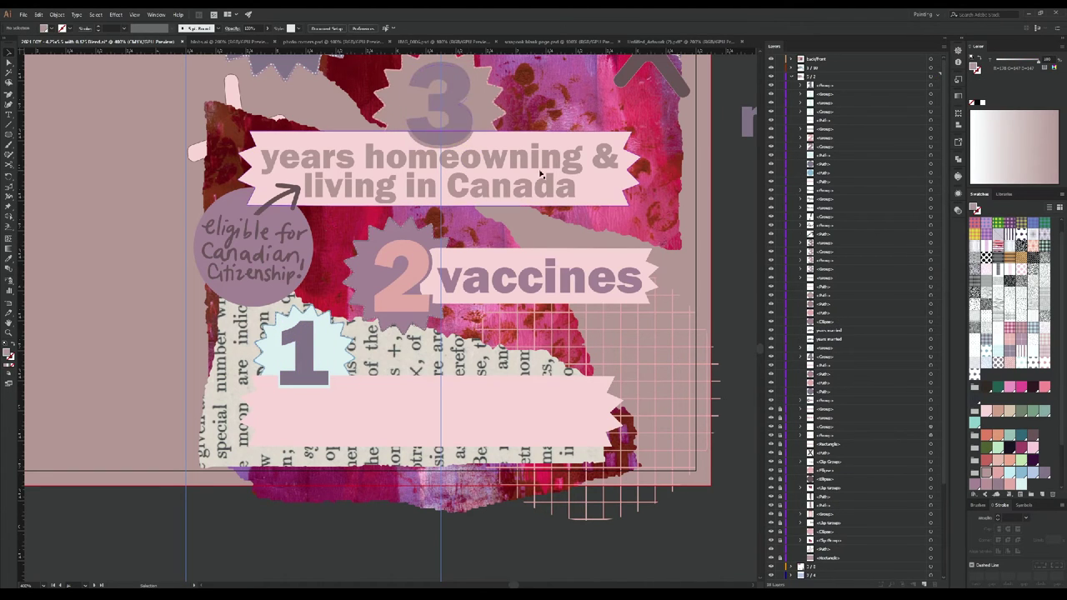
scroll(584, 122, "down", 1)
scroll(549, 198, "down", 2)
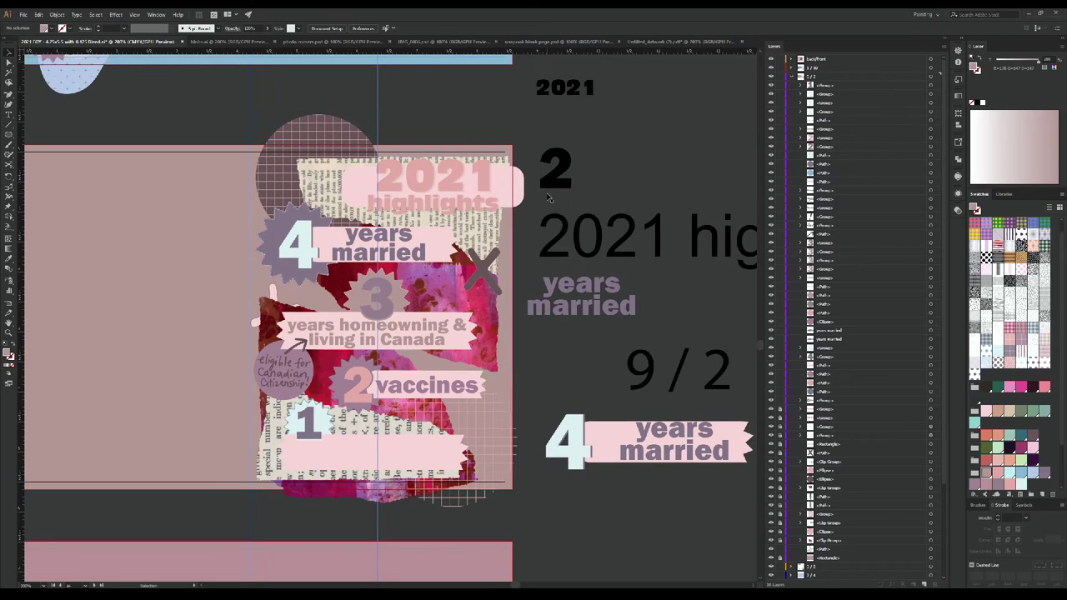
left_click(297, 244)
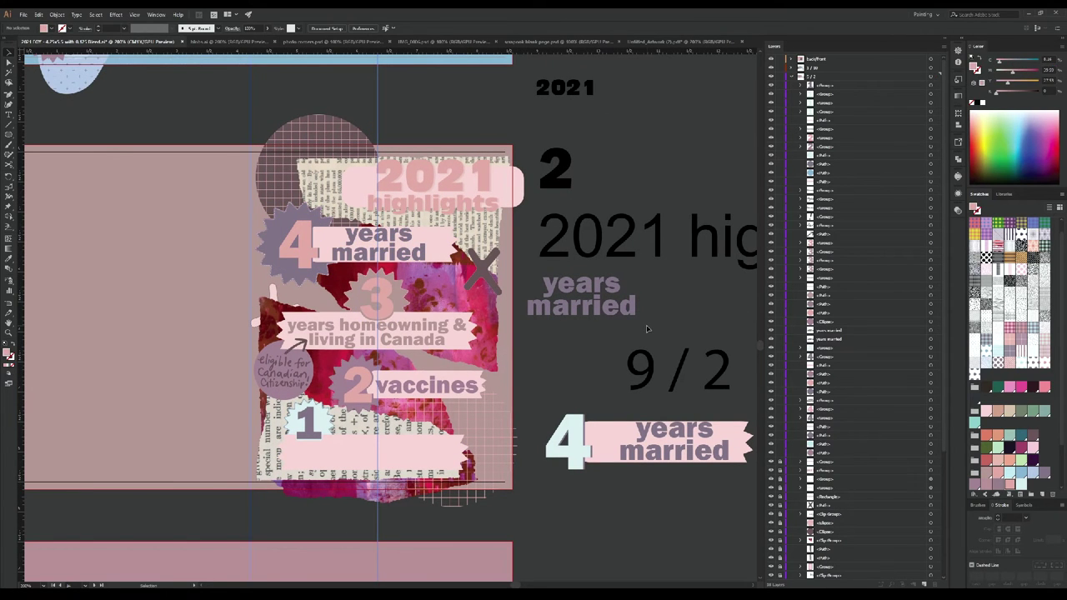
key("ctrl+z")
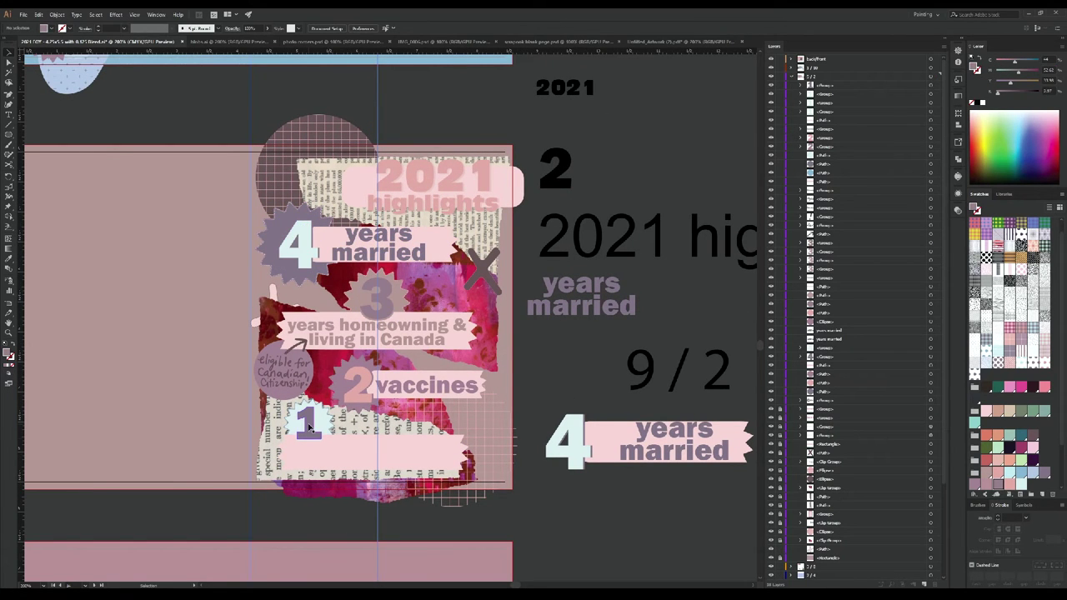
scroll(308, 427, "up", 4)
Step: Try the star's light blue on the 'vacation' label, then undo the colour change
left_click(308, 426)
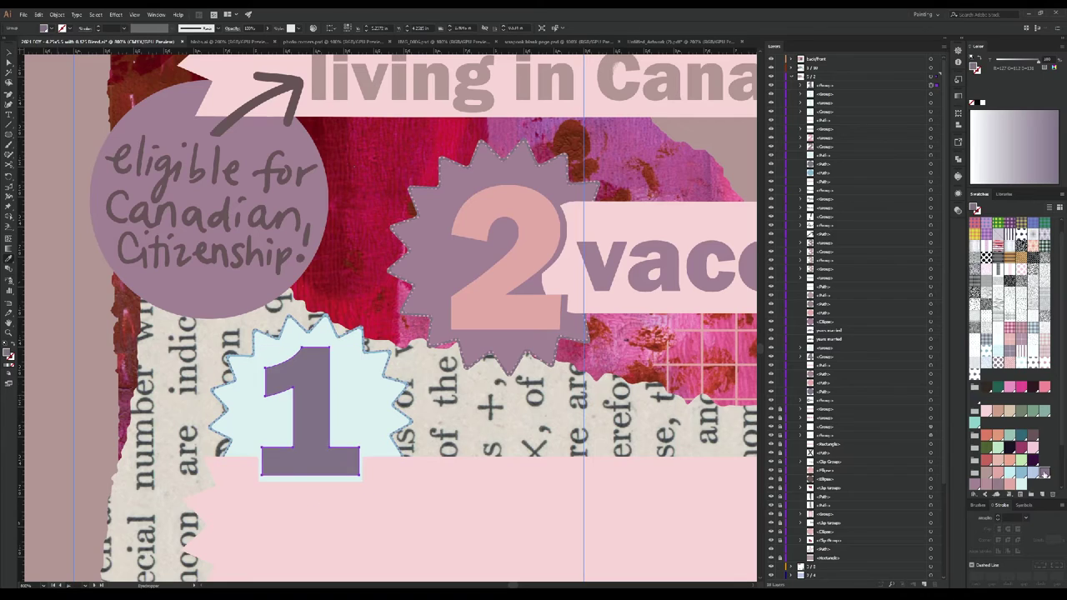
scroll(250, 364, "up", 5)
scroll(303, 363, "down", 4)
left_click(302, 363)
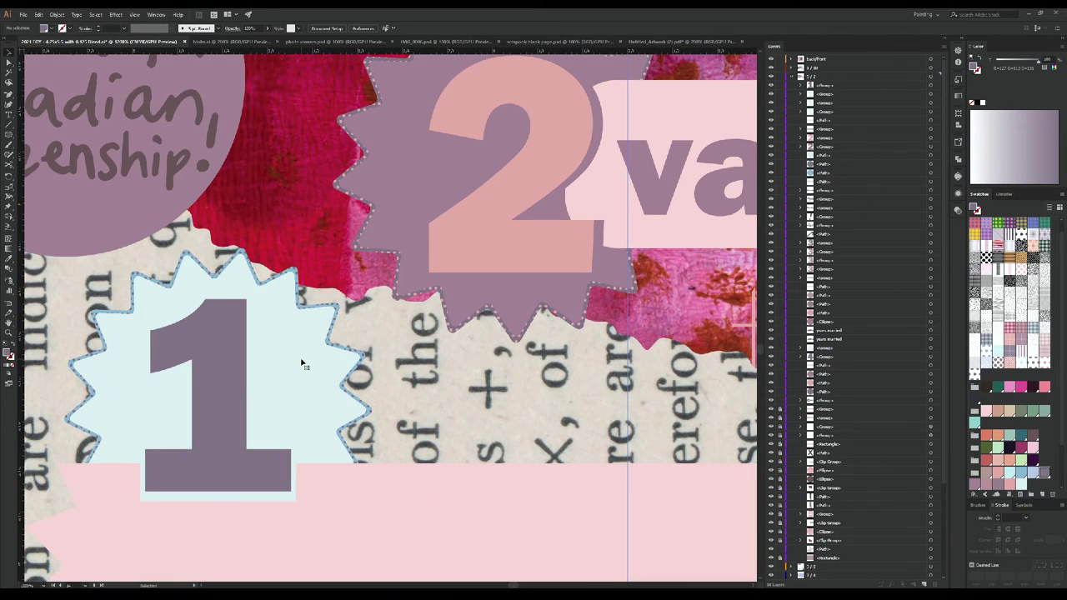
scroll(302, 364, "down", 5)
key("ctrl+z")
key("ctrl+shift+z")
scroll(229, 450, "up", 2)
key("i")
left_click(261, 328)
key("ctrl+z")
key("ctrl+z")
key("ctrl+z")
key("ctrl+z")
key("ctrl+z")
key("ctrl+z")
Step: Make the 'vacation' text mauve and select the '1' star group
scroll(517, 341, "down", 3)
scroll(542, 250, "up", 2)
left_click(421, 497)
left_click(1011, 482)
scroll(542, 414, "down", 2)
scroll(543, 415, "up", 4)
left_click(400, 357)
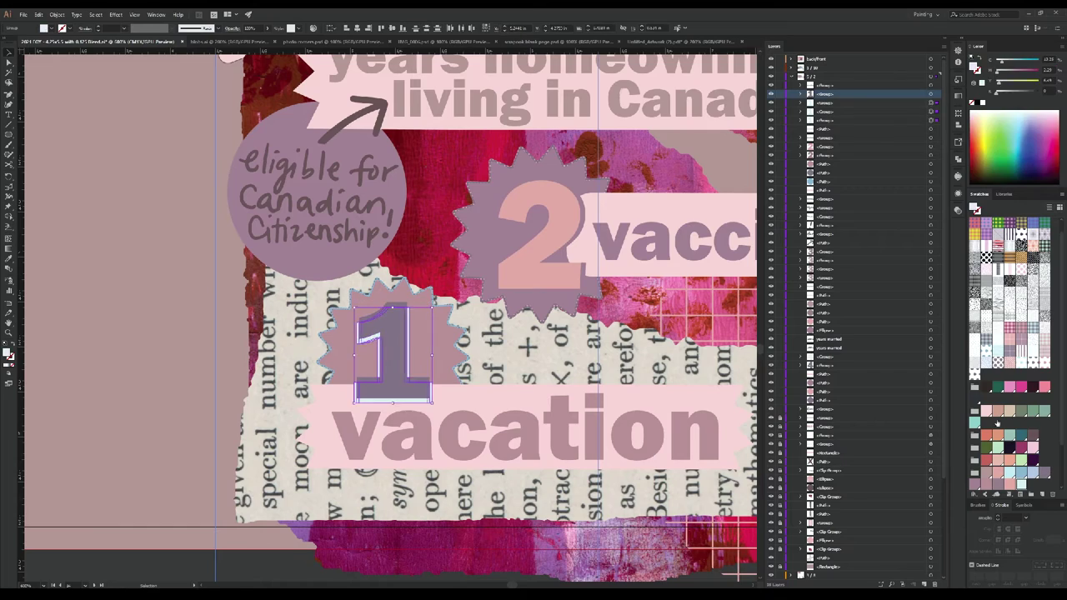
Step: Scale up the '2 vaccines' badge group
scroll(454, 309, "up", 2)
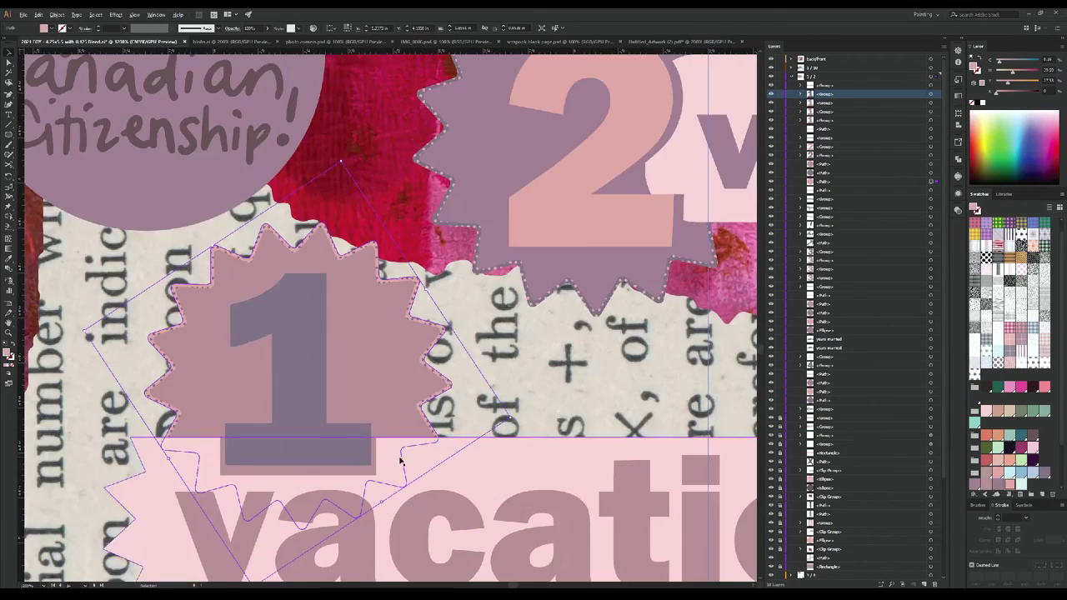
scroll(564, 442, "down", 4)
scroll(565, 442, "down", 3)
scroll(606, 338, "up", 2)
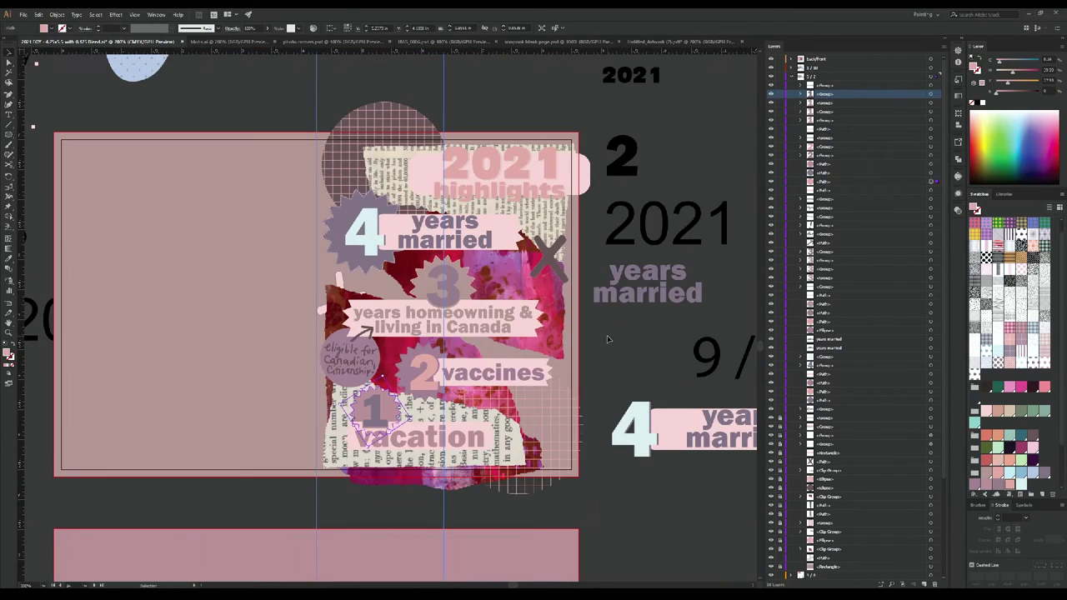
scroll(624, 339, "up", 1)
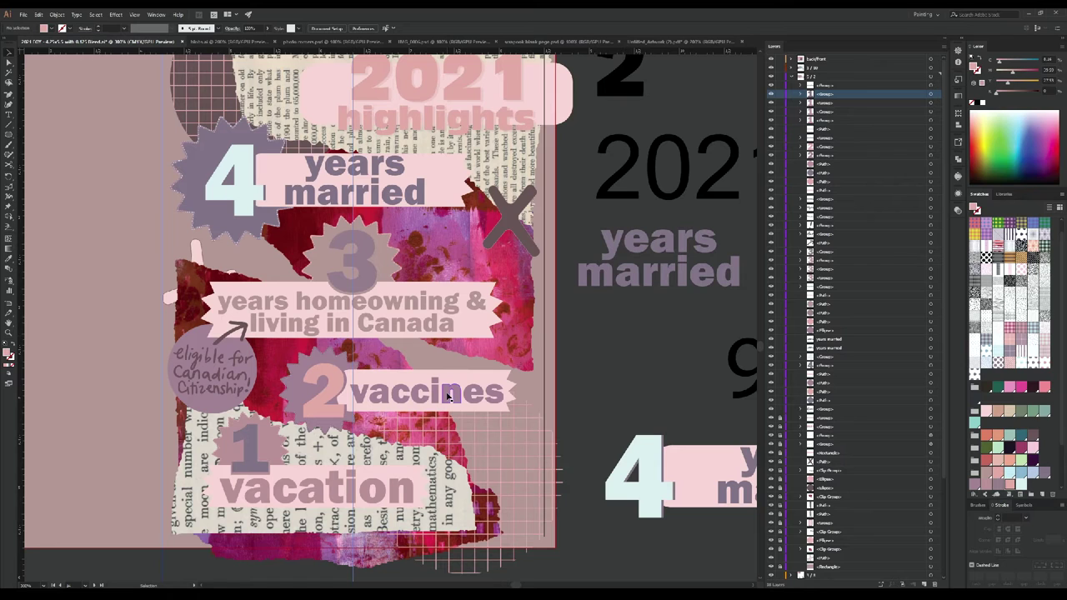
left_click_drag(390, 264, 462, 321)
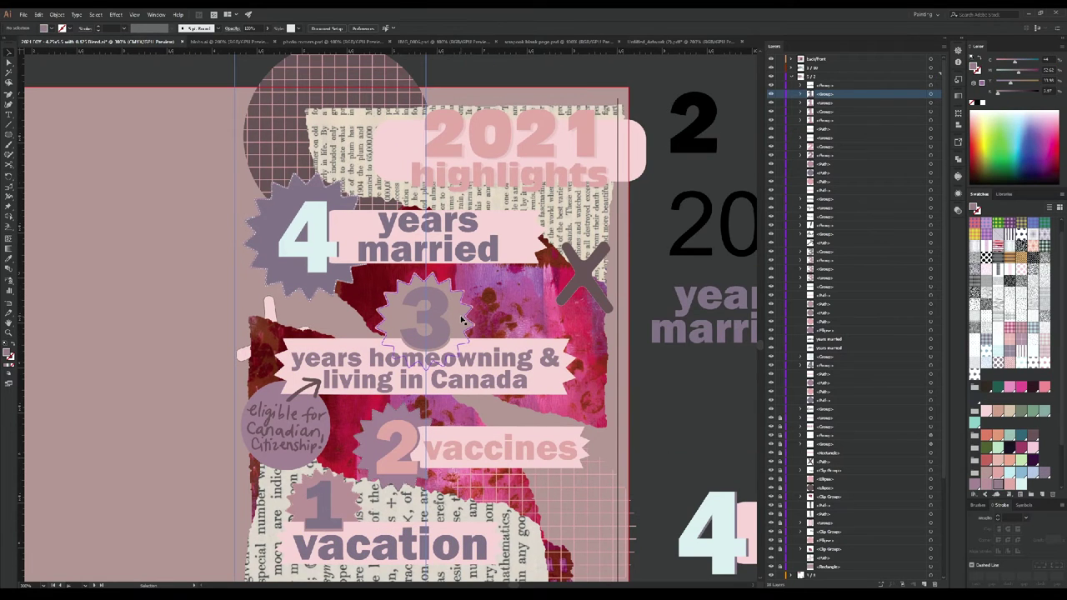
left_click(501, 449)
left_click_drag(589, 455, 616, 458)
Step: Reposition the '1 vacation' badge below the '2 vaccines' badge
scroll(367, 456, "down", 3)
left_click(367, 456)
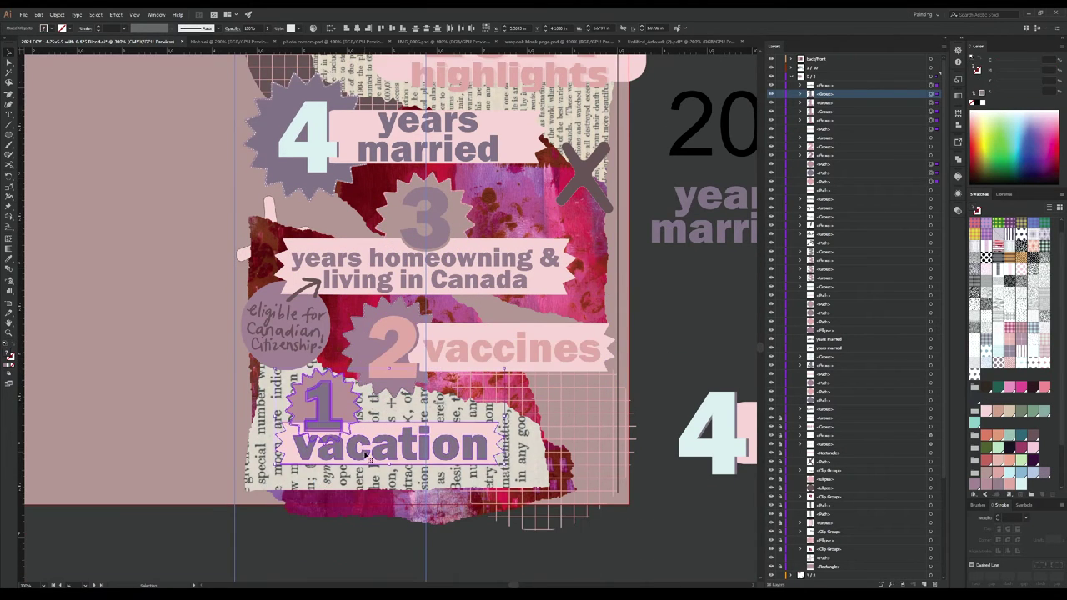
left_click_drag(461, 391, 417, 479)
left_click(419, 426)
scroll(419, 426, "down", 5)
scroll(419, 426, "up", 5)
Step: Recolour the '4' and 'years married' with a new swatch to match the collage
left_click(408, 227)
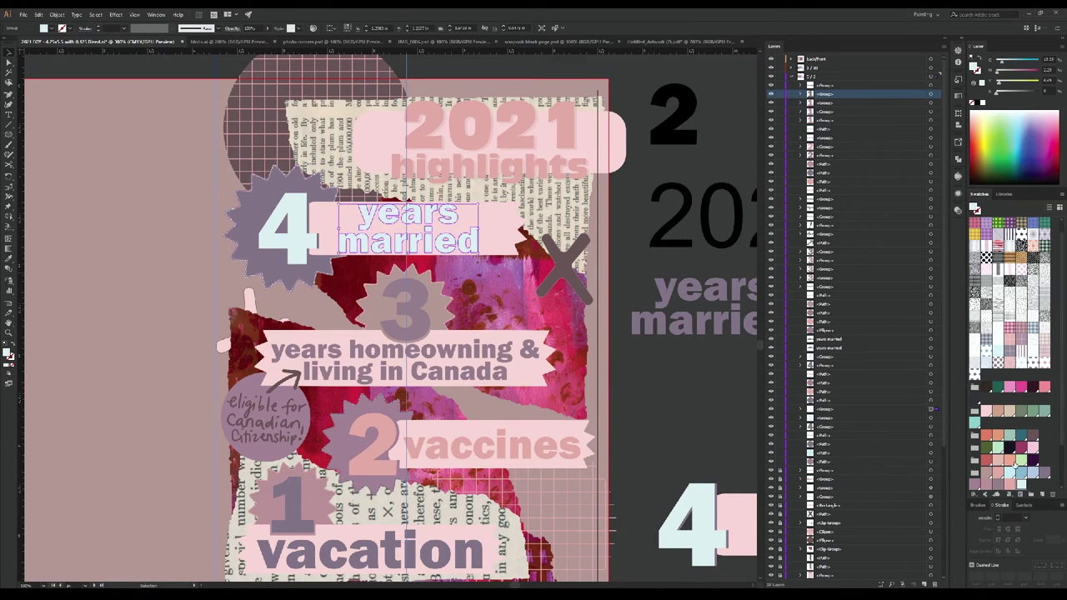
left_click(1031, 473)
mouse_move(651, 415)
left_mouse_down()
mouse_move(597, 365)
mouse_move(651, 407)
left_mouse_up()
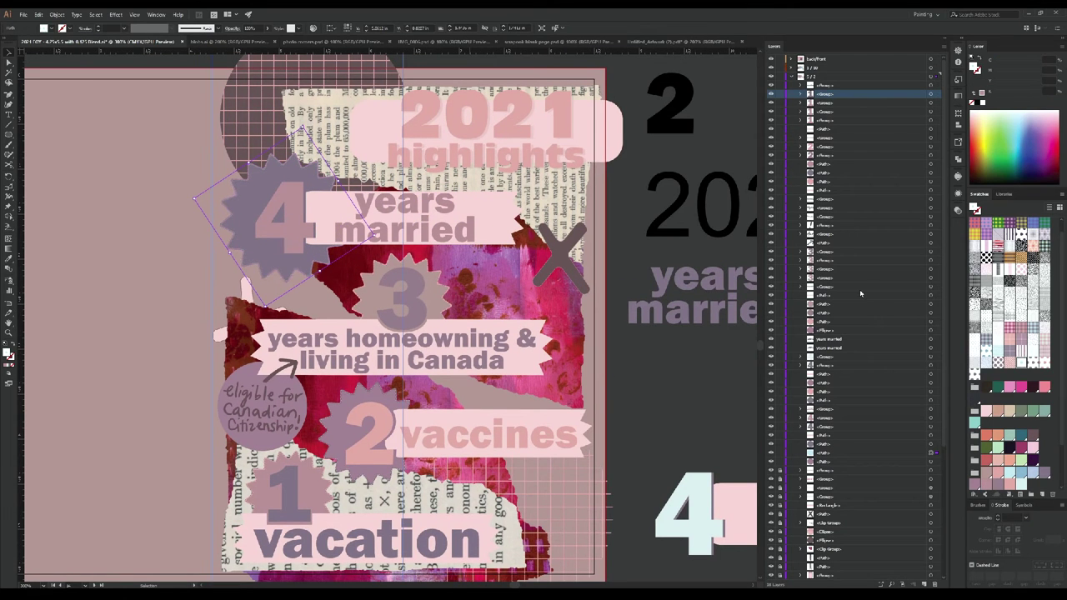
scroll(379, 350, "up", 3)
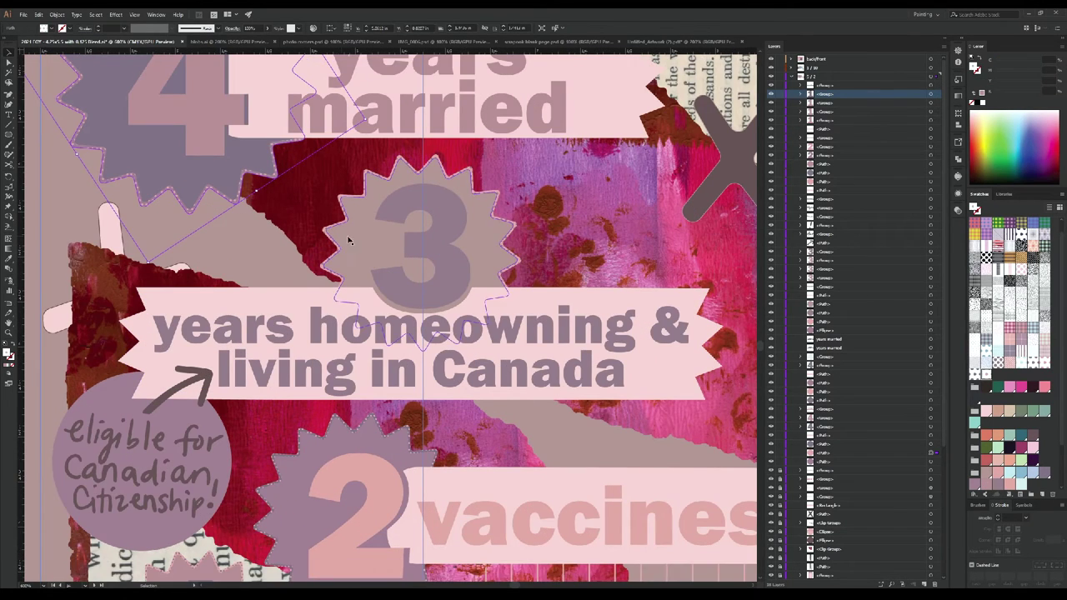
scroll(354, 248, "down", 4)
left_click(549, 367)
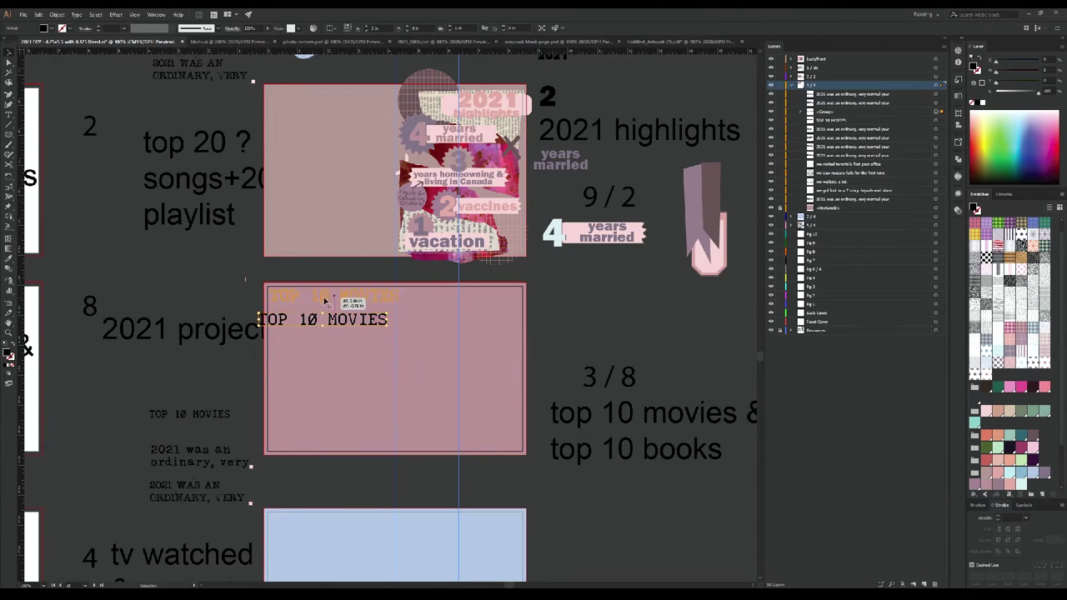
Step: Fill the TOP 10 MOVIES panel with a pink-purple plaid pattern swatch
left_click(1021, 350)
left_click(1022, 363)
left_click(1012, 318)
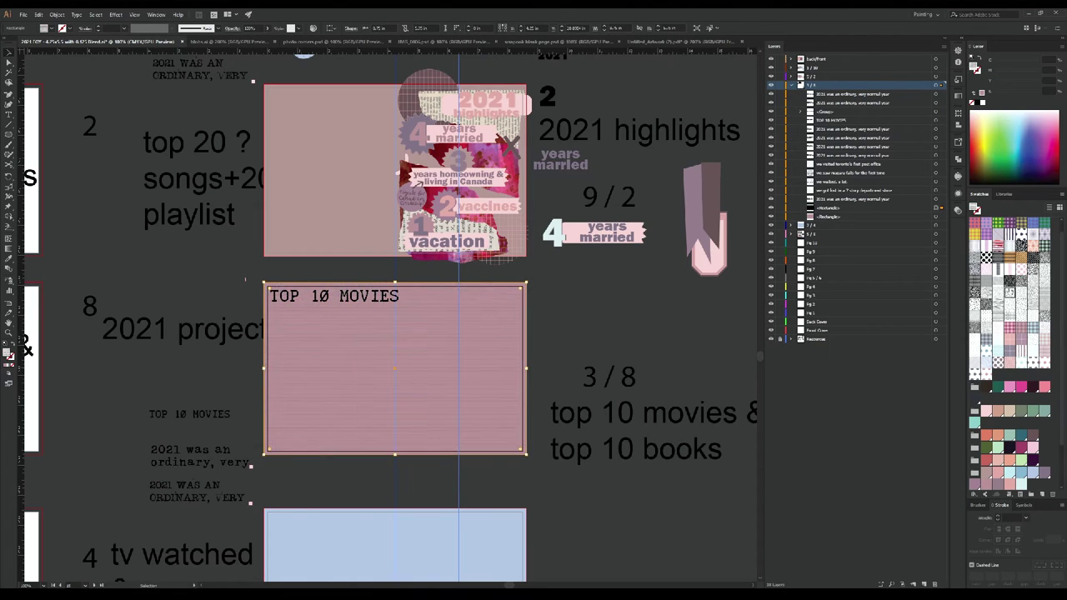
left_click(1009, 259)
left_click(1045, 252)
left_click(1036, 243)
left_click(1032, 238)
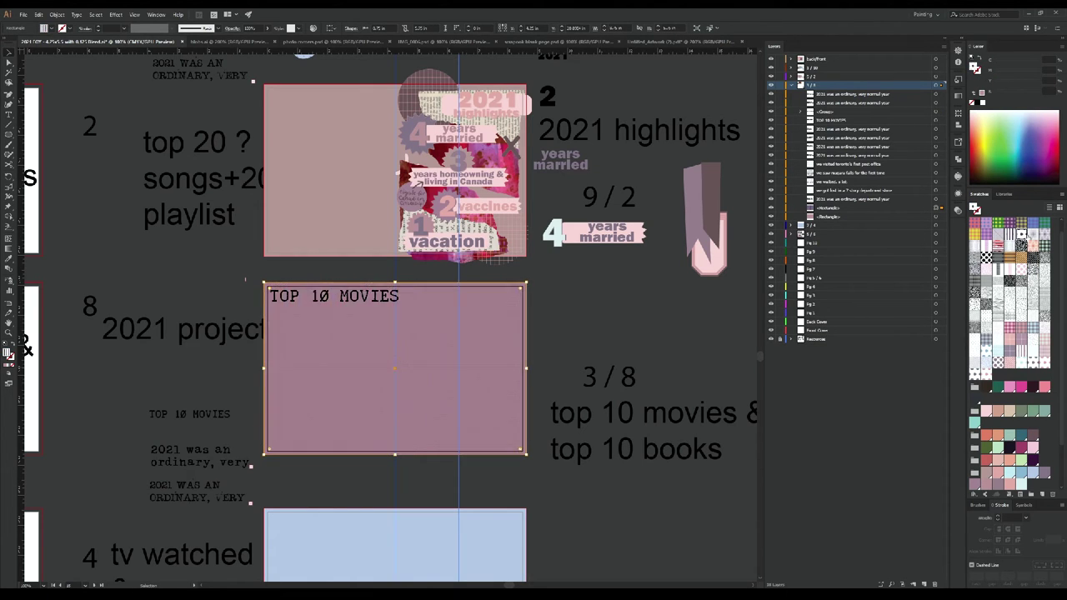
left_click(1042, 234)
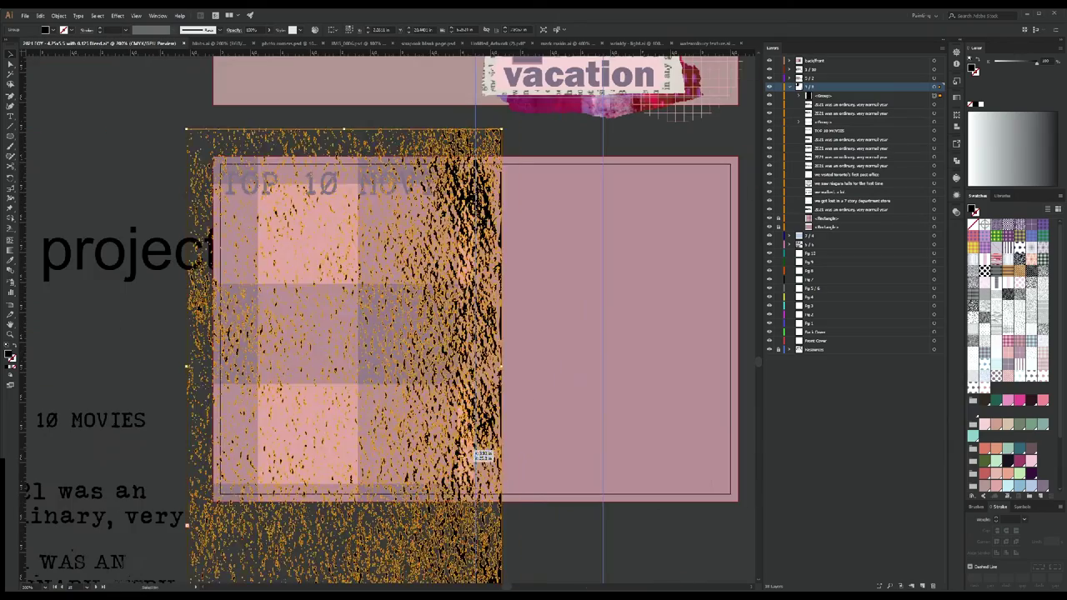
Step: Shift the grunge texture, tint it pink, and move the TOP 10 MOVIES banner onto the panel
left_click_drag(481, 457, 503, 433)
left_click(626, 386)
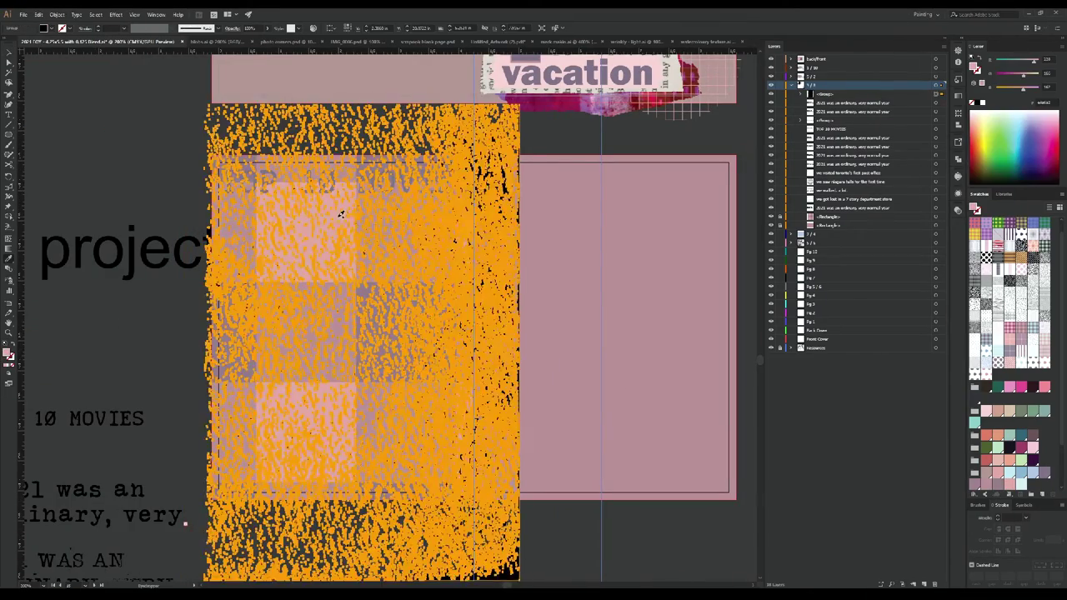
left_click(607, 357)
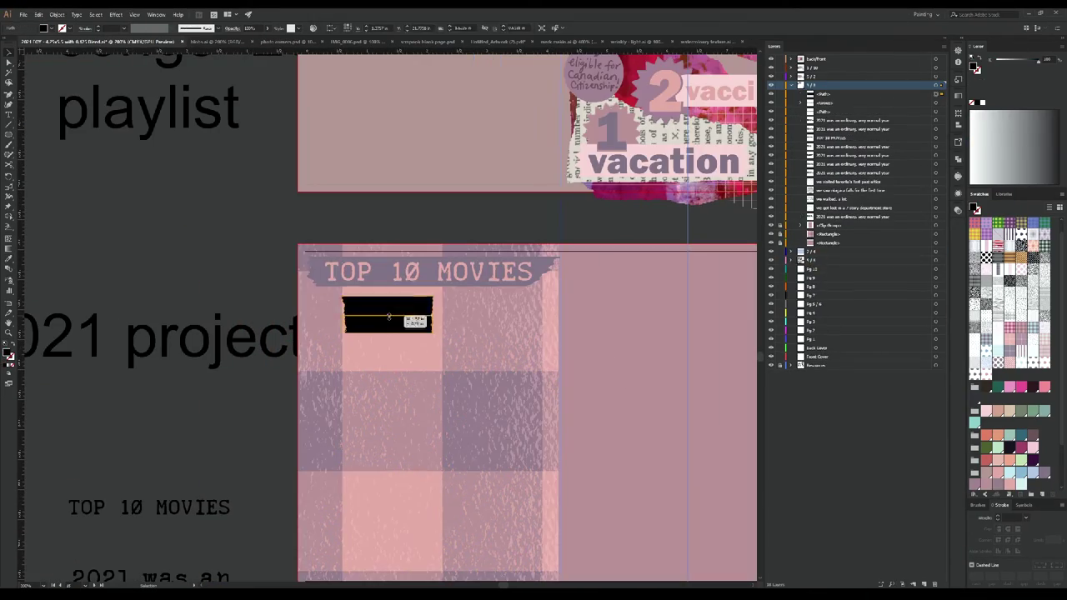
left_click_drag(420, 308, 453, 273)
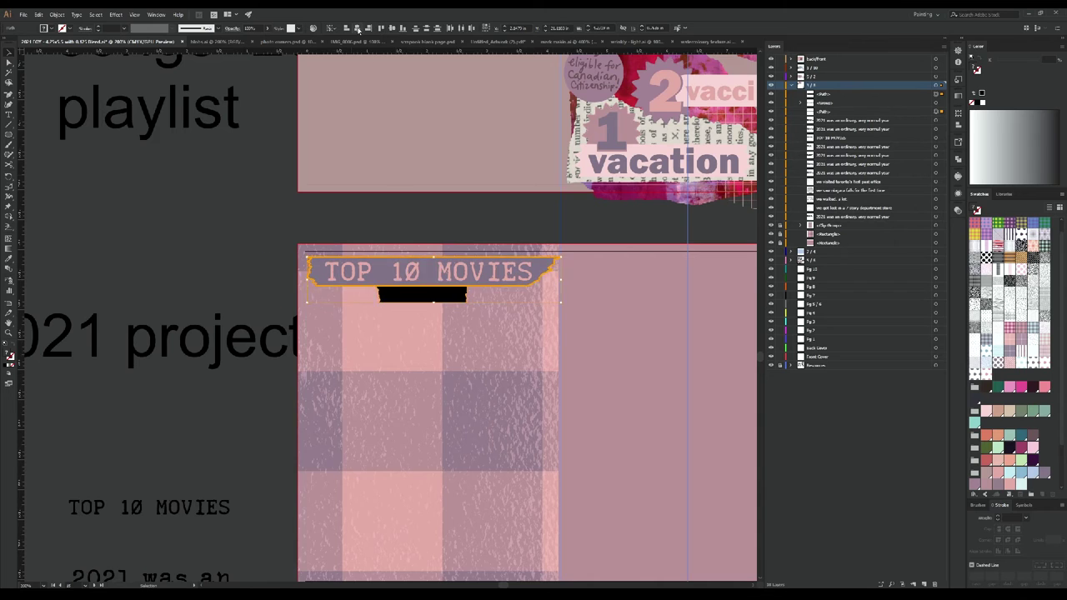
Step: Give the black bar under the banner a dark mauve striped pattern fill
scroll(453, 273, "up", 3)
left_click(467, 296)
key("i")
left_click(303, 221)
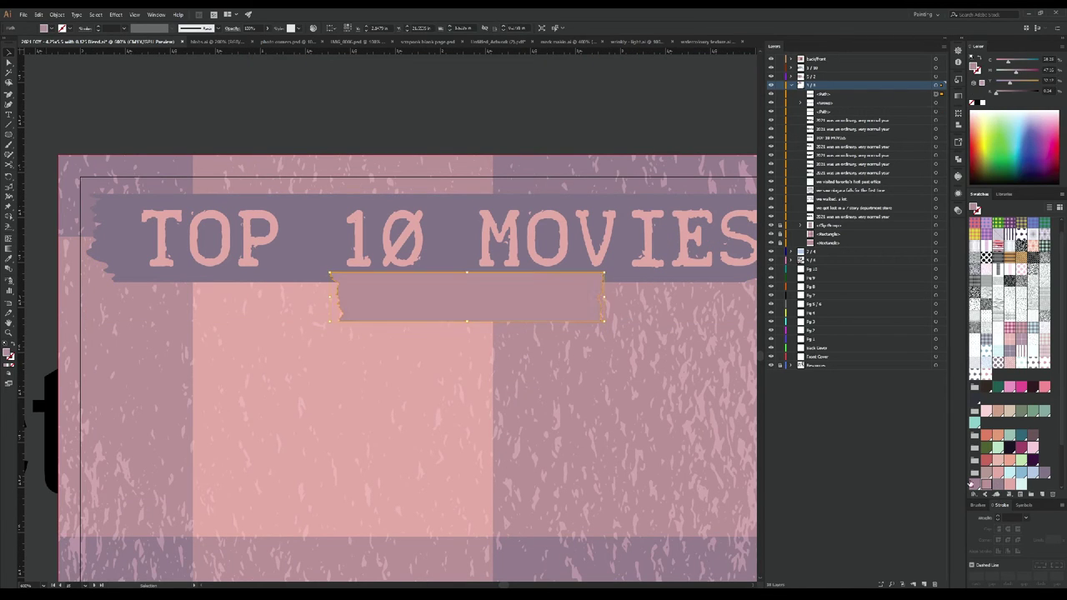
left_click(1009, 484)
left_click(987, 328)
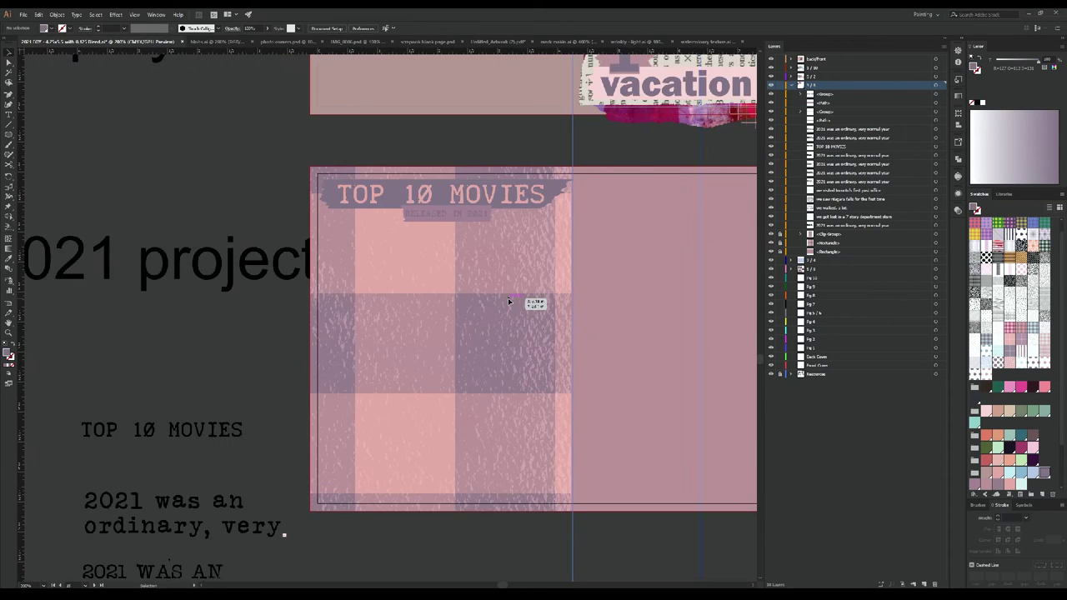
Step: Paste a black torn-paper shape under TOP 10 MOVIES and move TOP 10 BOOKS into the lower banner
key("ctrl+v")
left_click_drag(392, 334, 485, 427)
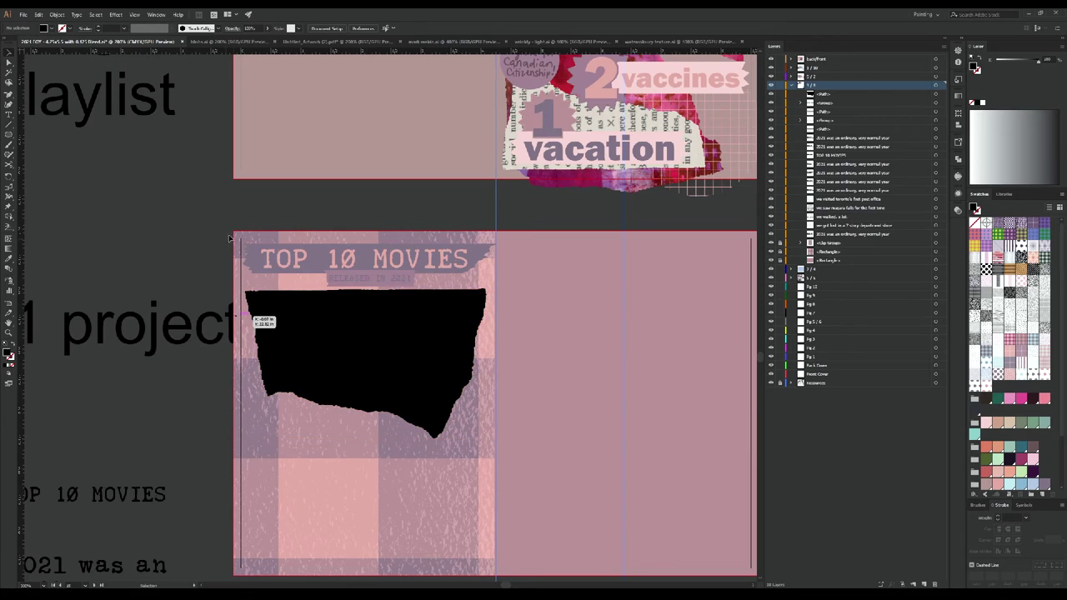
left_click_drag(286, 250, 381, 460)
scroll(381, 459, "down", 1)
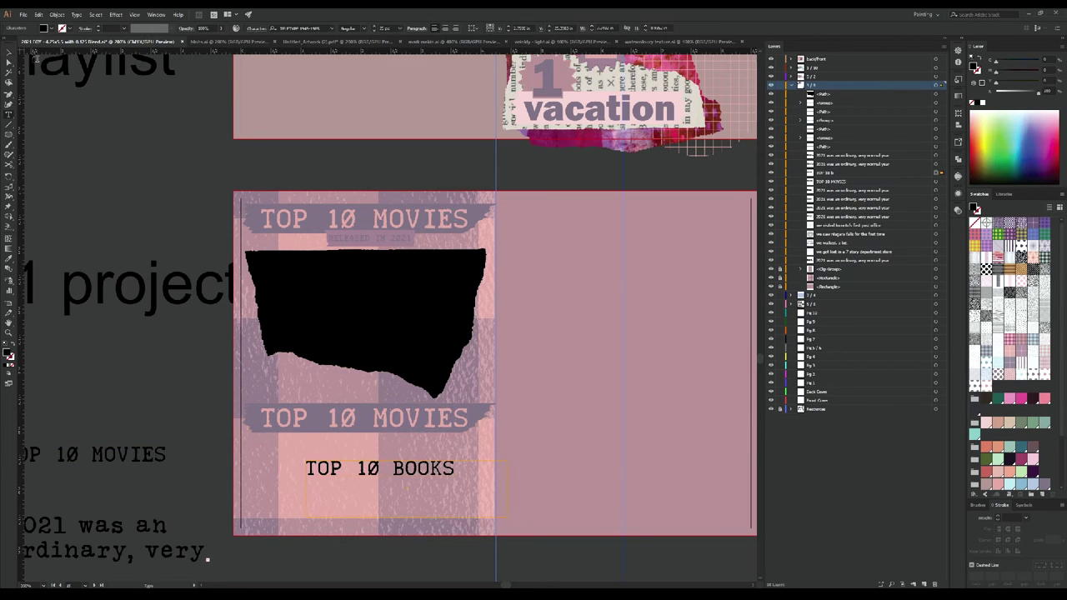
left_click_drag(380, 467, 379, 416)
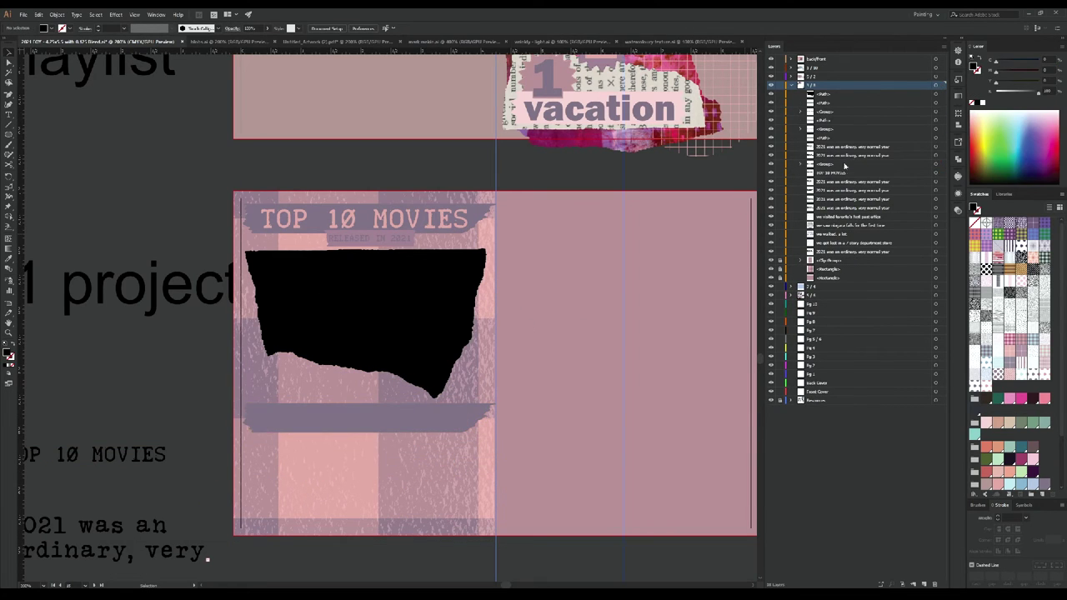
Step: Paste a second torn shape below TOP 10 BOOKS, squash it, and send both torn shapes backward
scroll(614, 508, "down", 2)
key("ctrl+v")
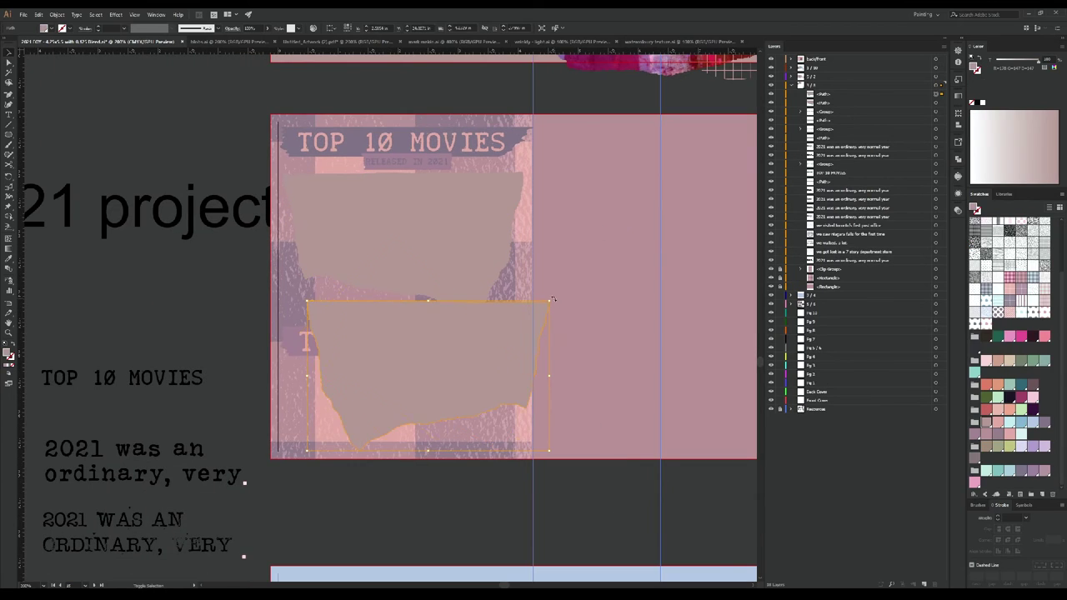
left_click_drag(405, 300, 405, 355)
key("ctrl+shift+bracketleft")
left_click(436, 398)
Step: Bring the intro text onto the artboard and edit the list number to 1
key("ctrl+minus")
left_click_drag(334, 467, 417, 313)
key("ctrl+plus")
triple_click(429, 307)
key("ctrl+minus")
key("ctrl+z")
key("ctrl+plus")
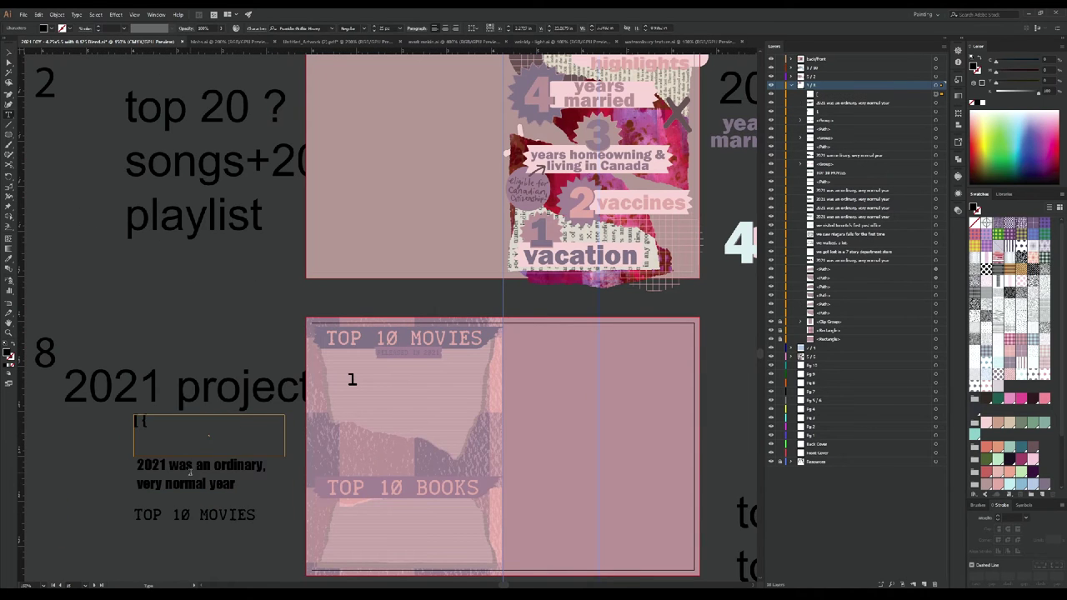
left_click(165, 464)
type("1")
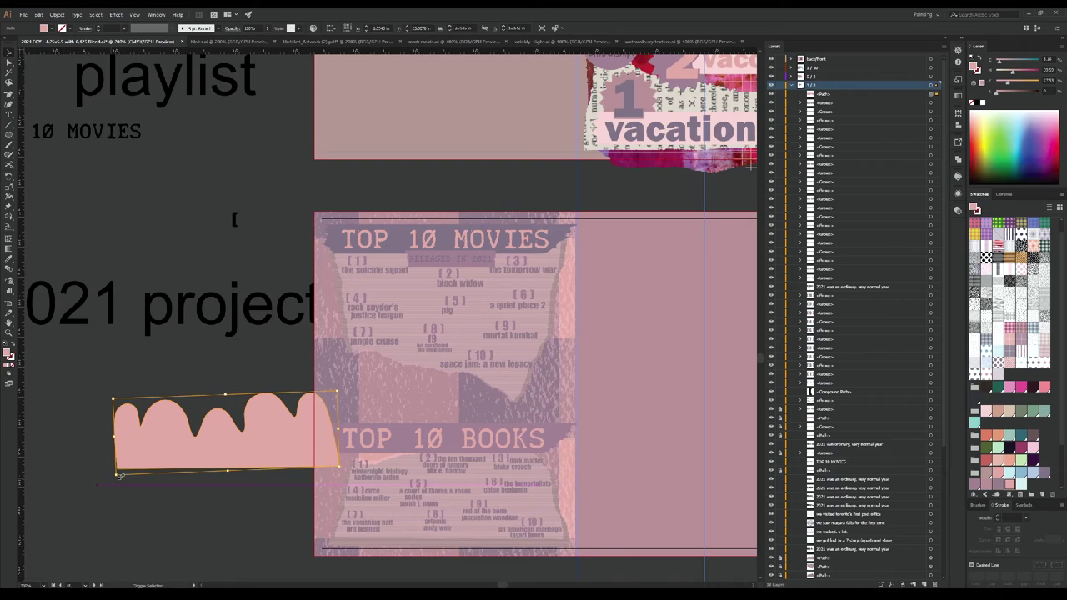
Step: Place the pink wave between the lists, shrink it, and fill it dark mauve
left_click_drag(120, 475, 441, 417)
scroll(442, 417, "up", 2)
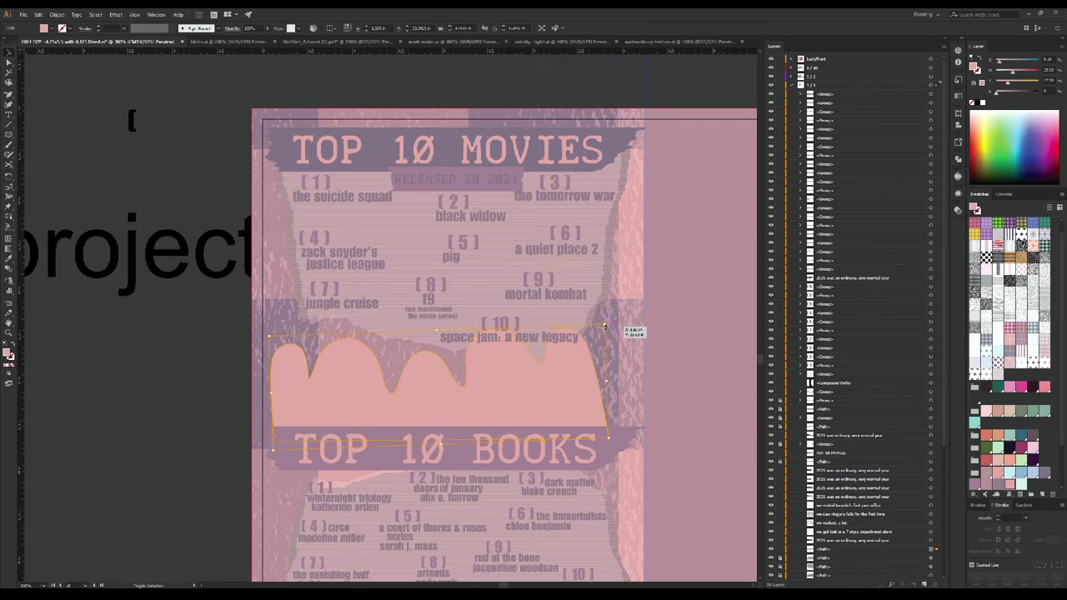
left_click_drag(631, 328, 516, 433)
left_click(1045, 472)
Step: Fill the wave with a dotted pattern and add a mauve ribbon to the 2021 Projects page
left_click(999, 275)
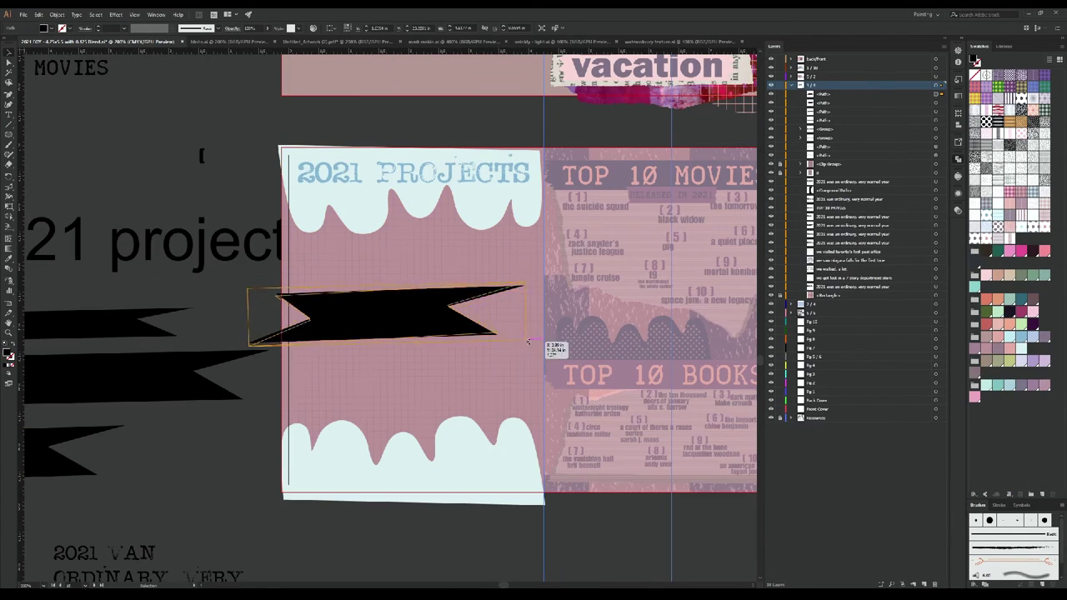
left_click_drag(387, 323, 387, 329)
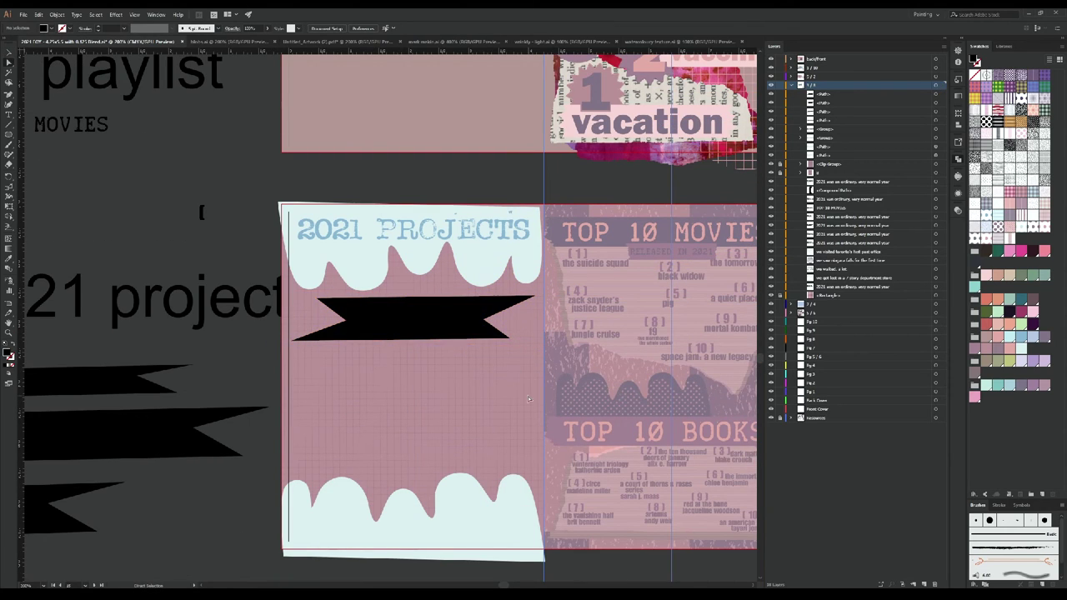
left_click(1011, 337)
left_click(979, 350)
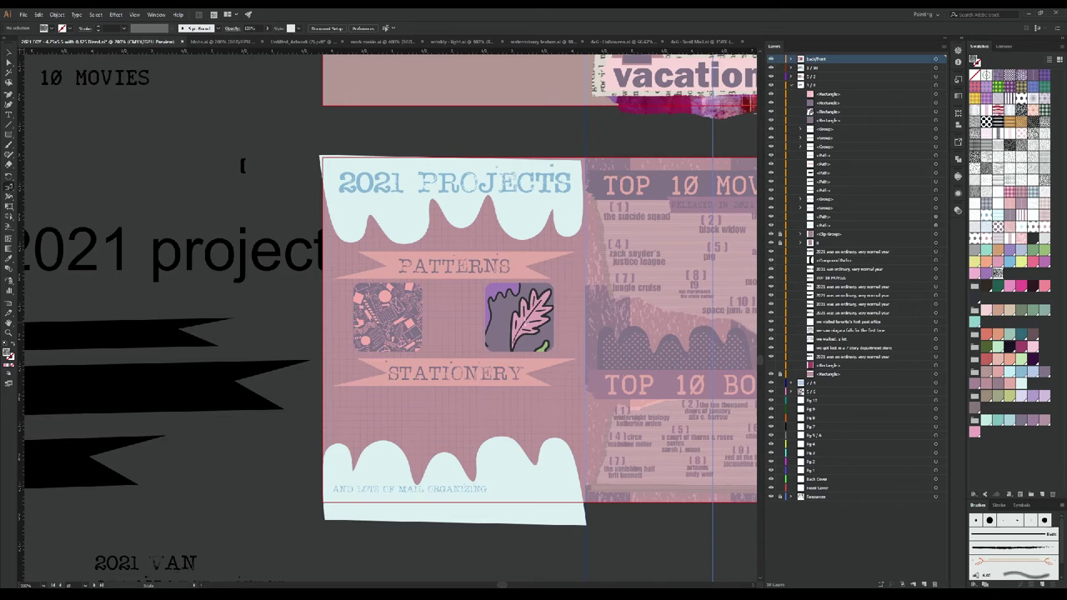
Step: Arrange the four stationery cards into two rows under the STATIONERY banner
key("ctrl+equal")
key("ctrl+equal")
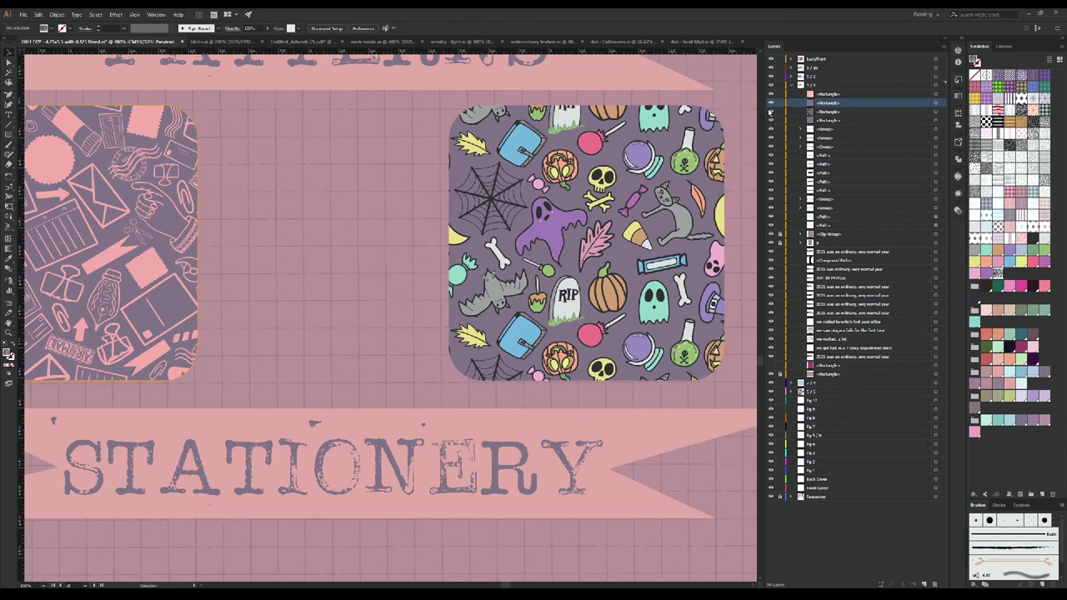
key("ctrl+minus")
key("ctrl+minus")
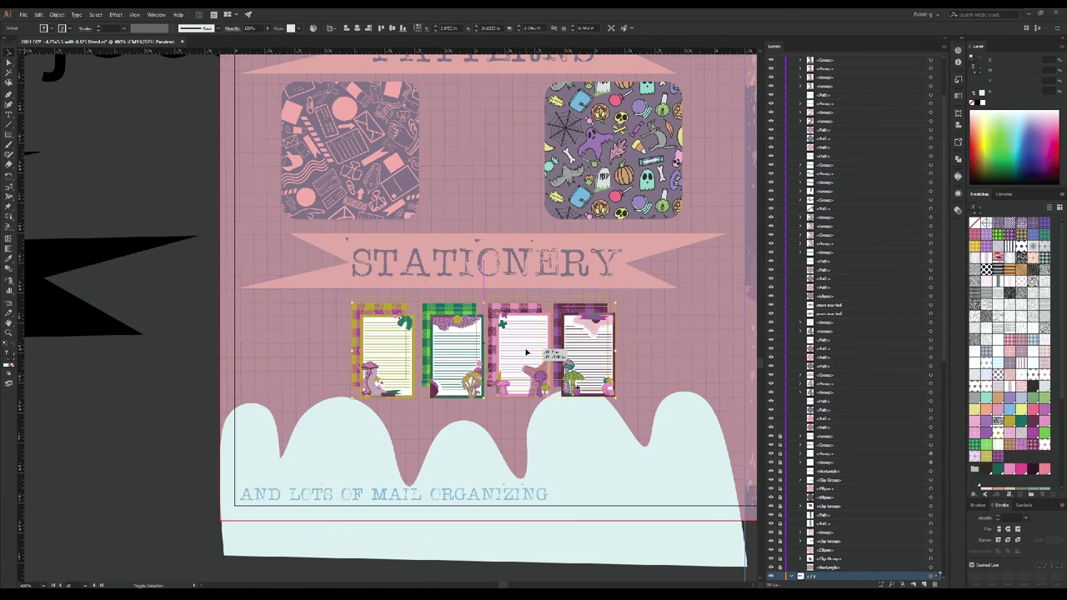
left_click(527, 354)
left_click_drag(418, 356, 417, 356)
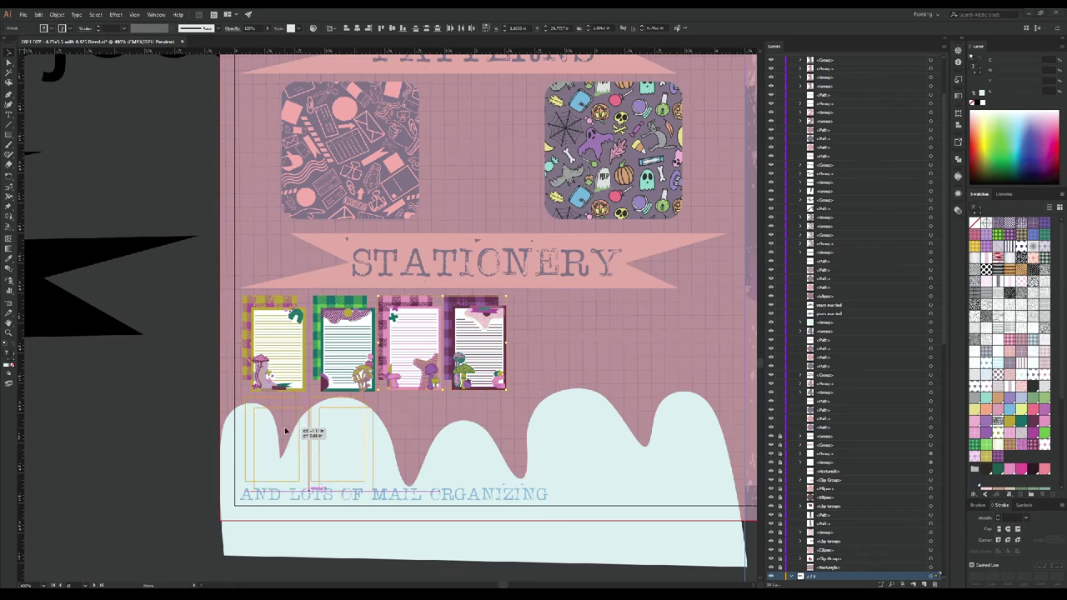
left_click_drag(284, 431, 283, 431)
key("ctrl+plus")
key("ctrl+plus")
key("ctrl+plus")
key("ctrl+plus")
key("ctrl+plus")
key("ctrl+plus")
key("ctrl+minus")
key("ctrl+minus")
key("ctrl+minus")
key("ctrl+minus")
key("ctrl+minus")
key("ctrl+minus")
left_click_drag(373, 379, 357, 356)
left_click_drag(395, 396, 400, 370)
left_click_drag(432, 289, 433, 289)
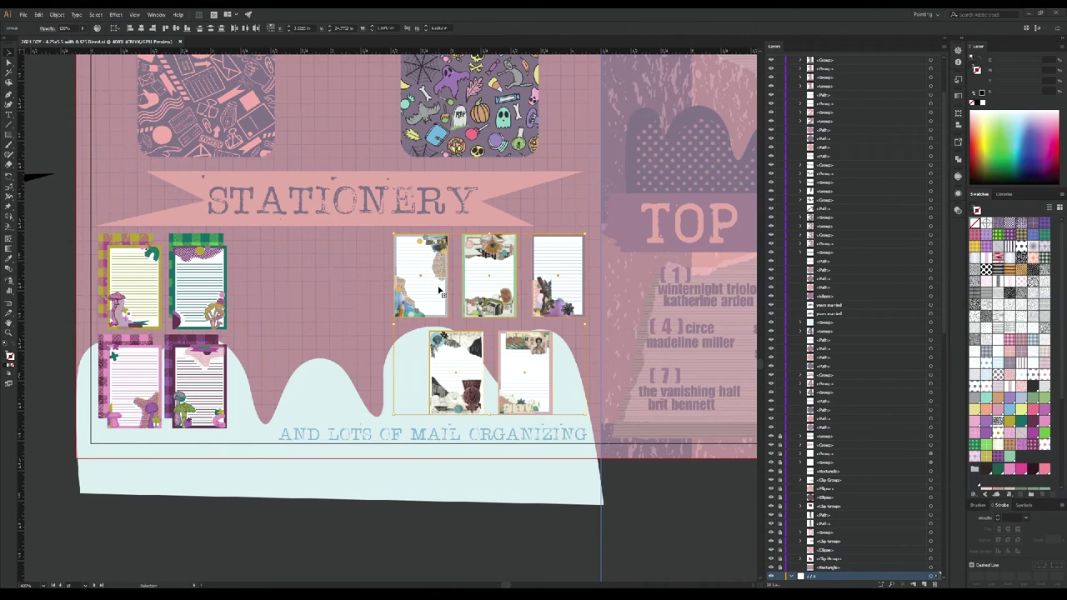
key("ctrl+0")
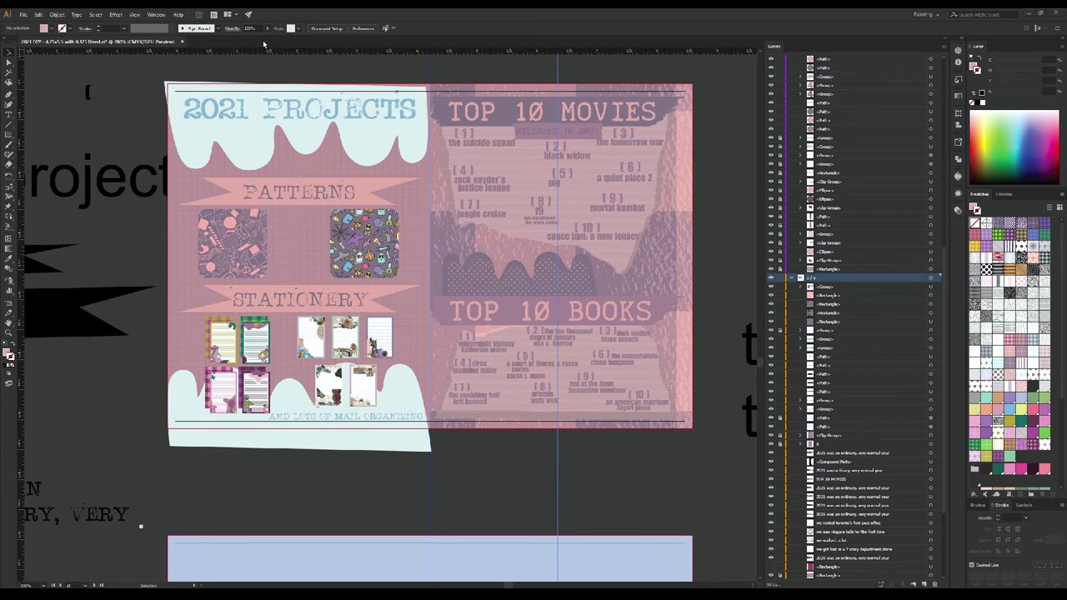
Step: Position the torn black shapes over the stamps with the black rectangle tucked beneath
scroll(108, 154, "down", 4)
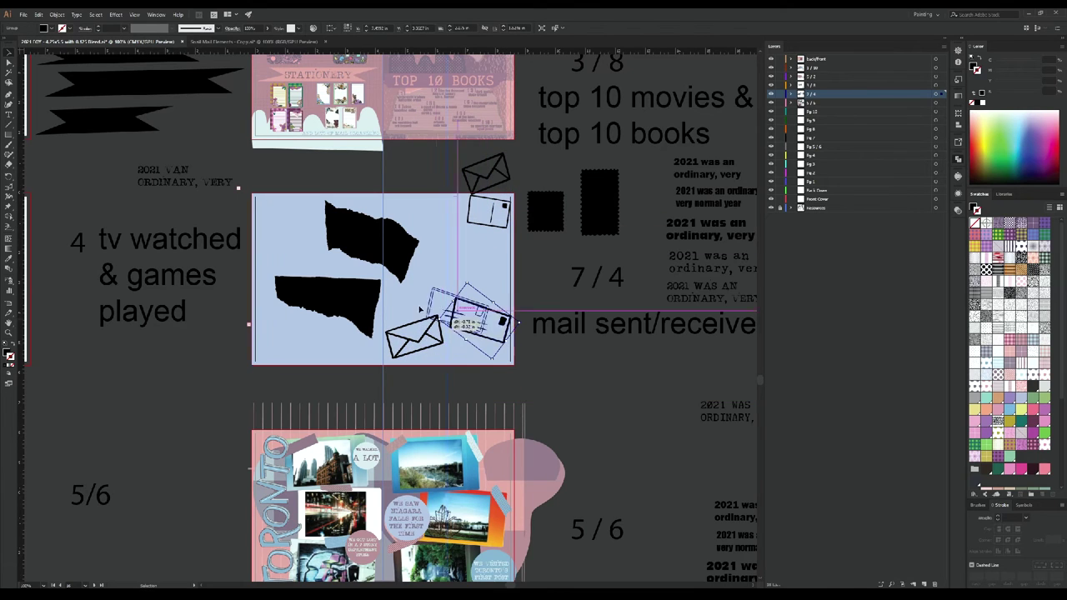
left_click_drag(394, 238, 479, 215)
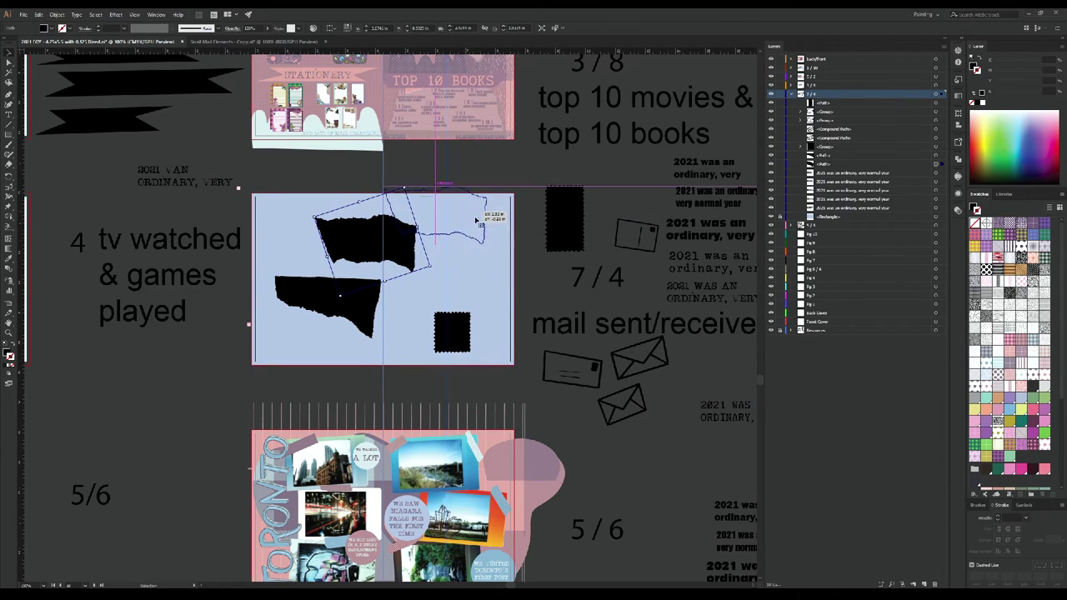
left_click_drag(381, 279, 491, 306)
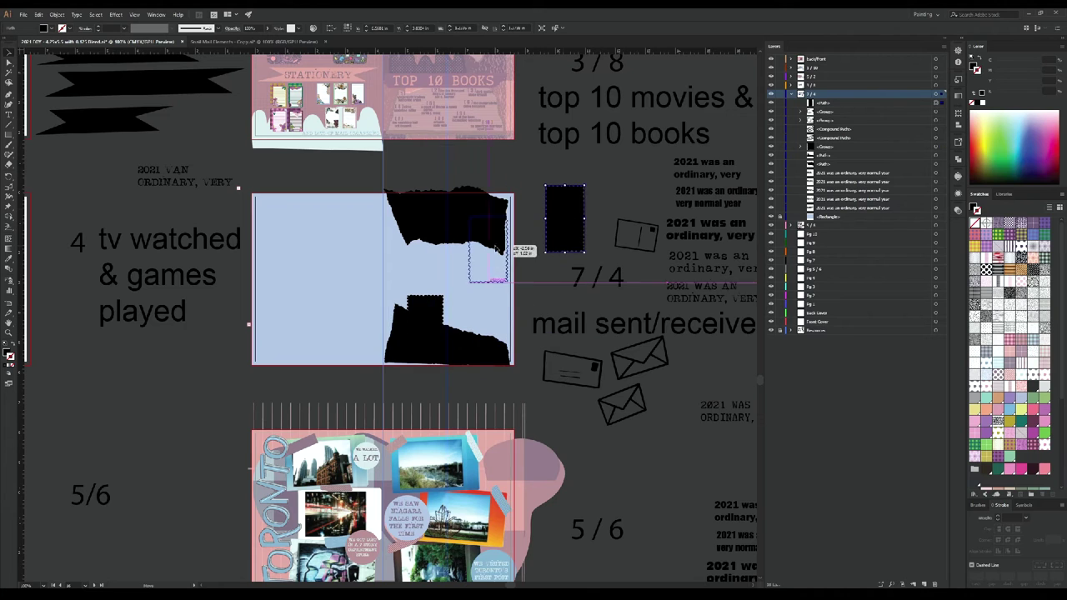
left_click_drag(498, 249, 498, 248)
left_click(435, 221)
scroll(505, 271, "up", 2)
Step: Move an envelope onto the blue page and resize it
left_click_drag(591, 469, 440, 385)
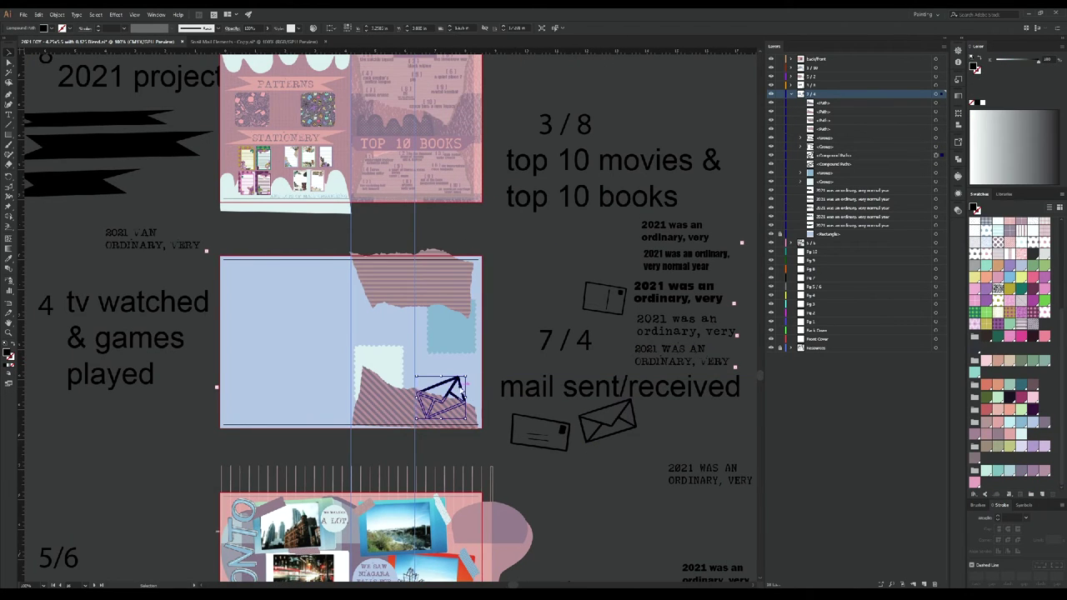
scroll(473, 354, "up", 3)
left_click_drag(475, 351, 476, 349)
scroll(527, 295, "down", 3)
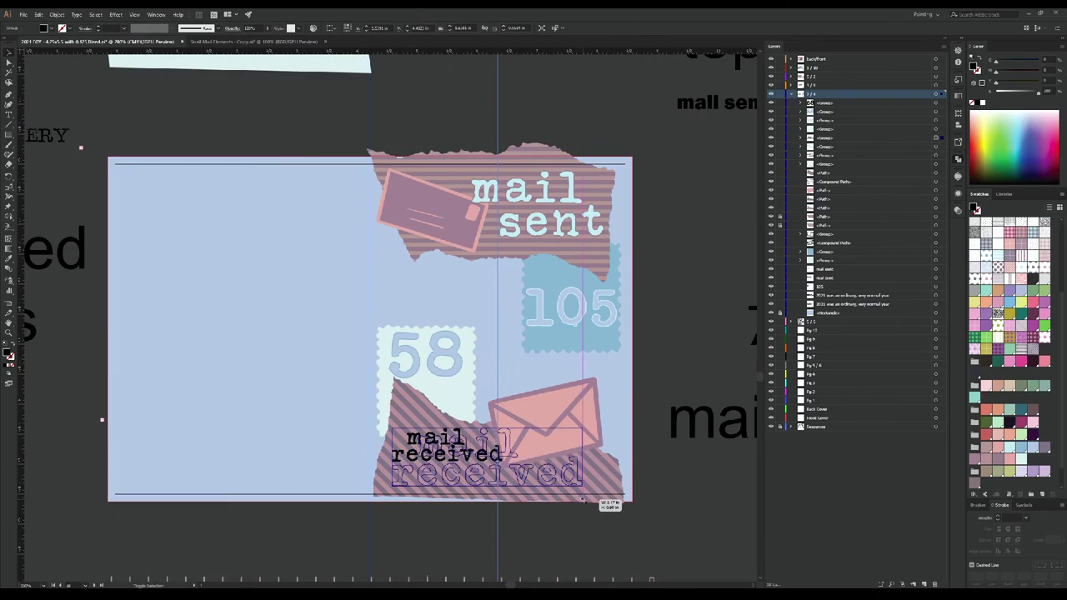
Step: Enlarge the 'mail received' text and colour it light blue
left_click_drag(584, 501, 587, 503)
scroll(500, 333, "right", 3)
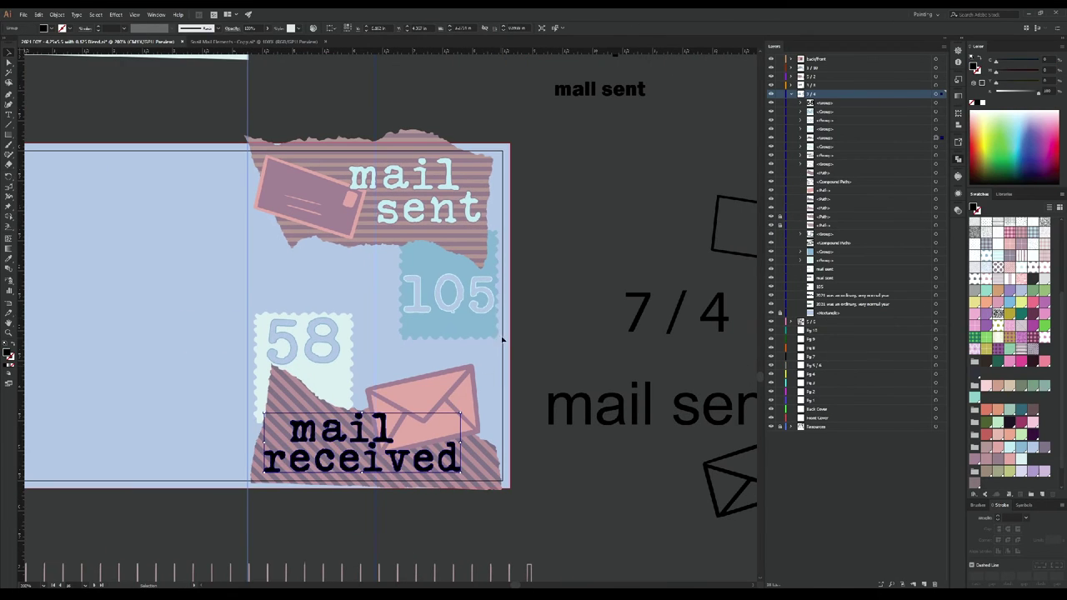
scroll(1012, 350, "down", 1)
left_click(1023, 424)
left_click(183, 226)
scroll(184, 226, "up", 3)
scroll(603, 147, "down", 4)
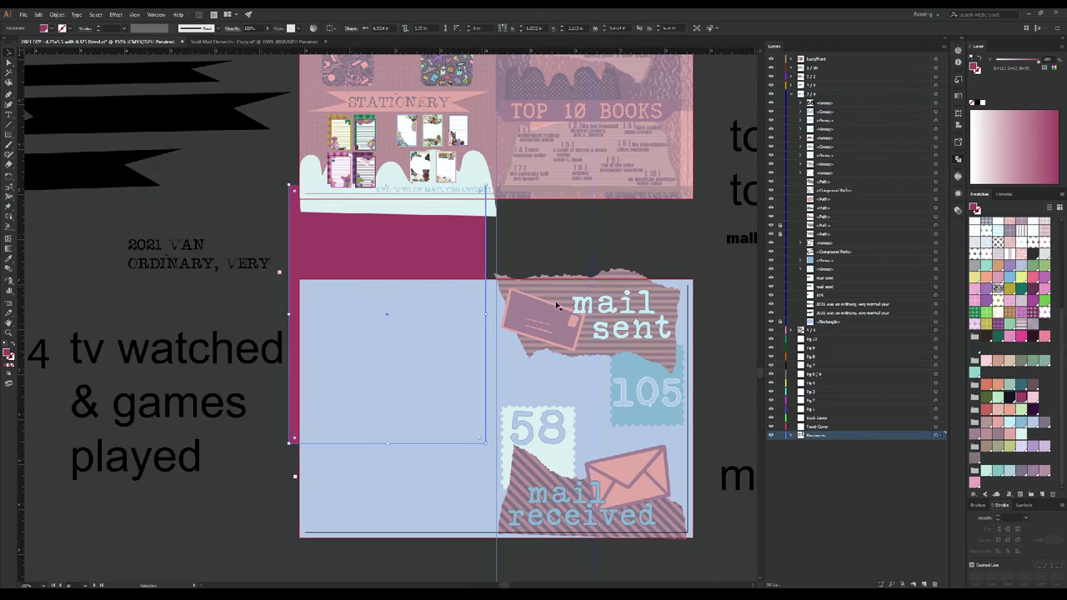
Step: Paste the magenta rectangle in front, align it to the left page's lower left, and fill it with plaid
key("ctrl+x")
key("ctrl+f")
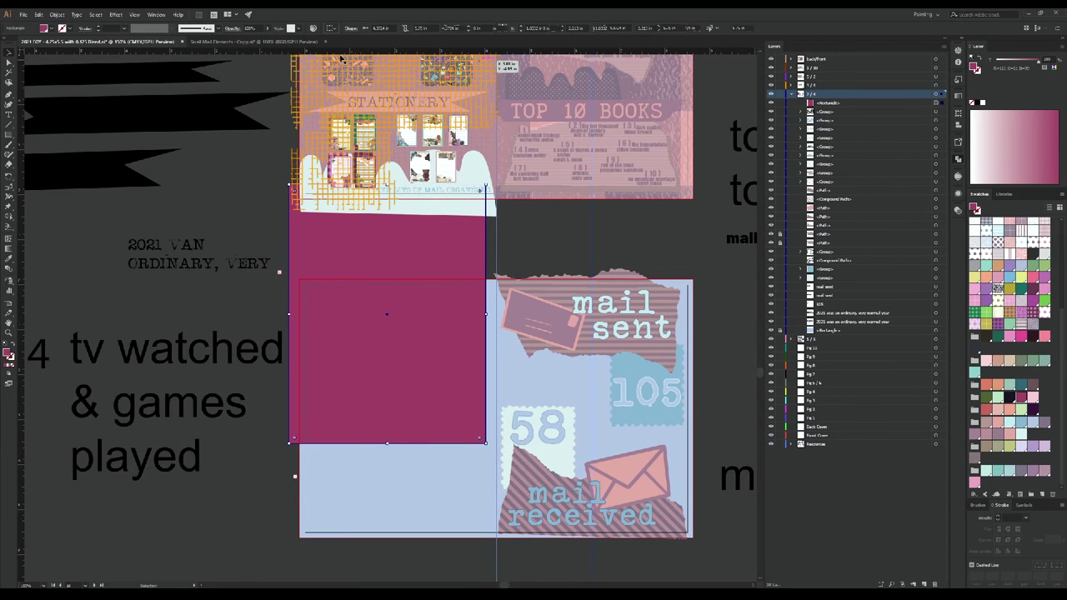
left_click(369, 30)
scroll(415, 403, "up", 5)
scroll(225, 312, "down", 5)
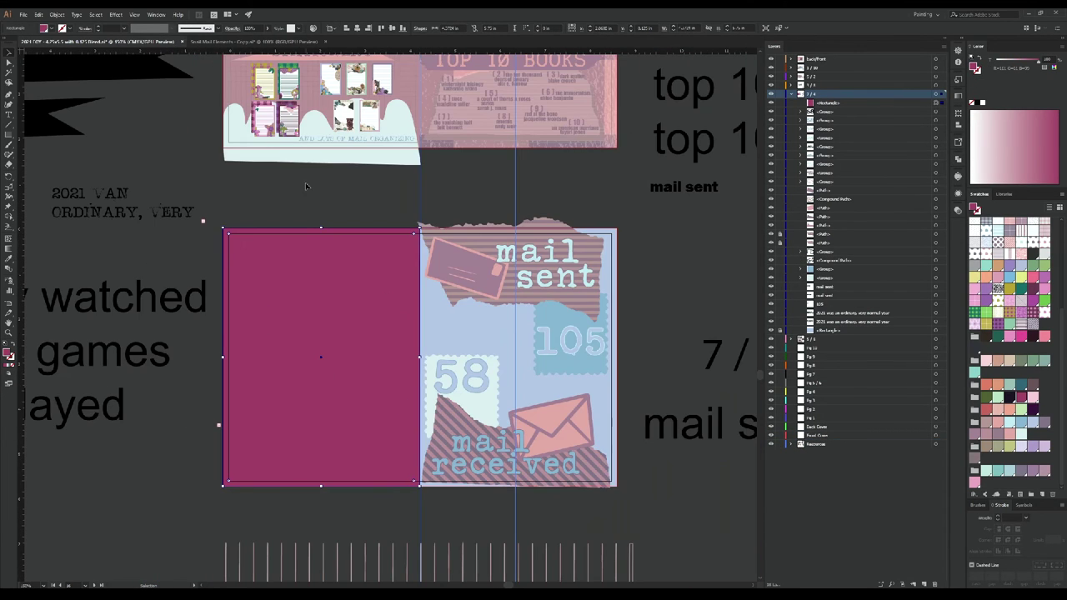
left_click(986, 269)
scroll(572, 413, "down", 3)
scroll(518, 406, "up", 4)
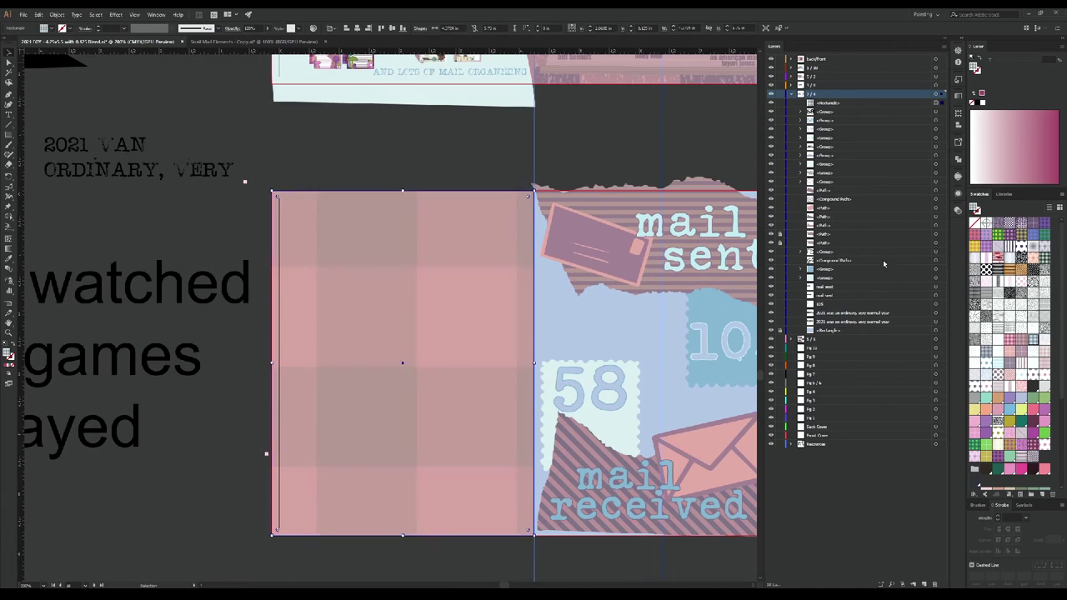
key("ctrl+minus")
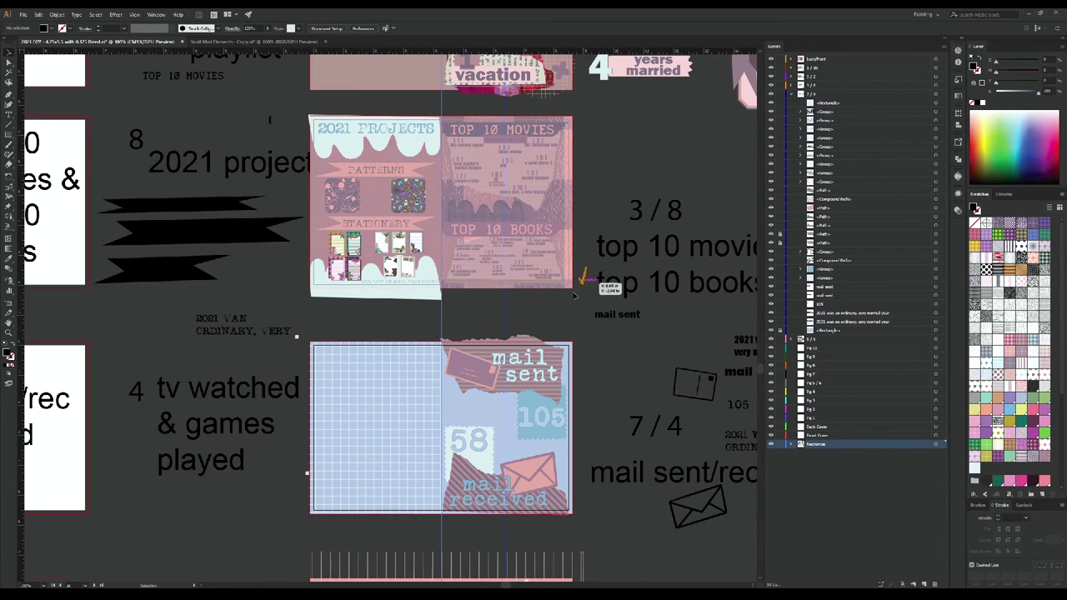
scroll(500, 325, "up", 5)
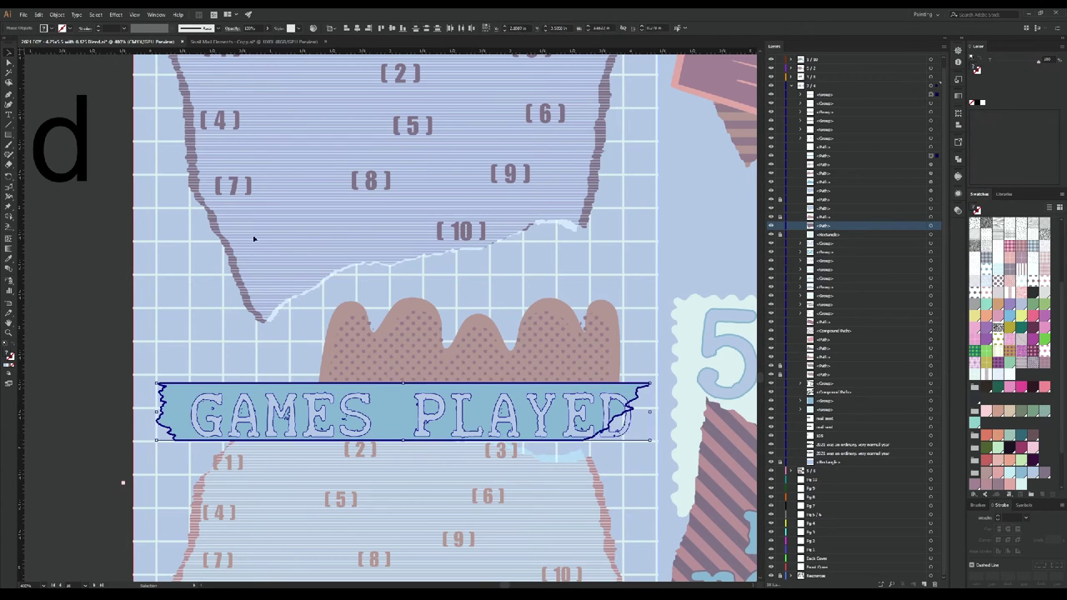
Step: Alt-drag a copy of the intro text onto the pink blob
key("ctrl+shift+a")
scroll(633, 423, "down", 2)
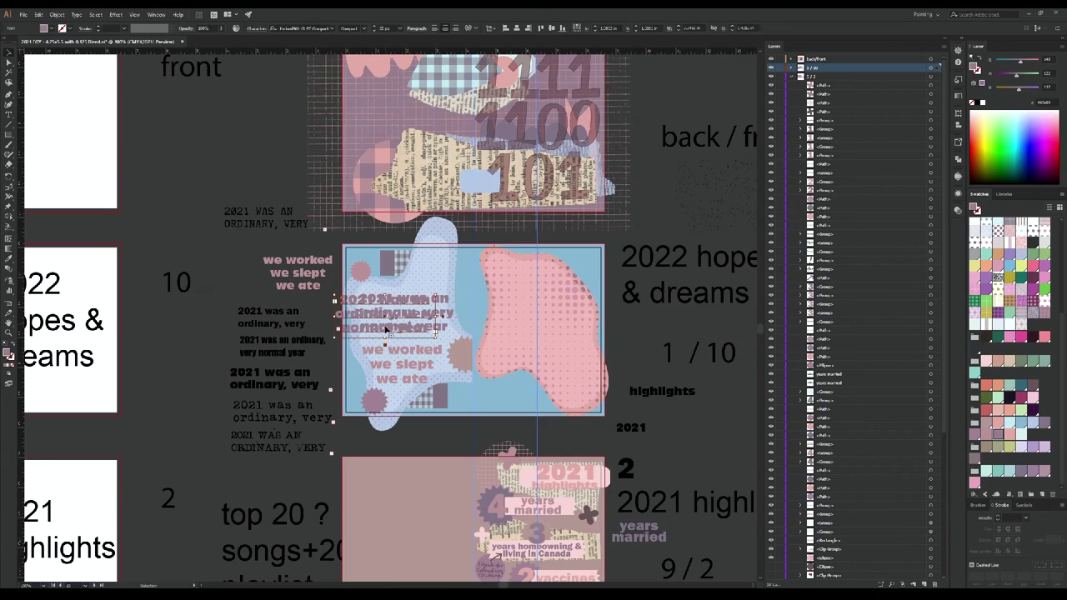
left_click_drag(386, 333, 536, 330)
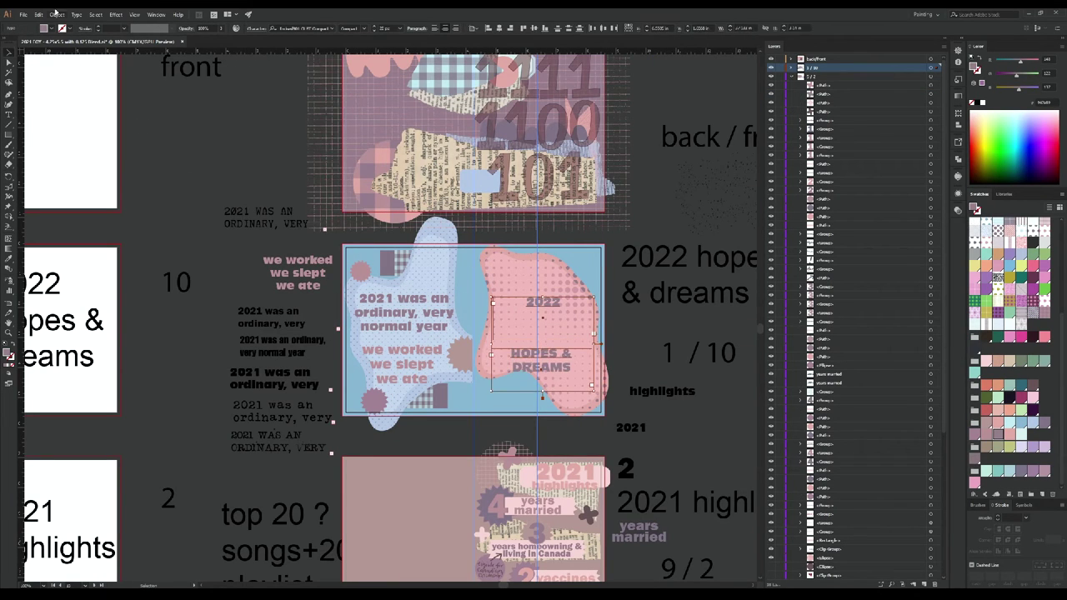
Step: Colour the 2022 HOPES & DREAMS heading light cyan and reposition it on the blob
key("ctrl+z")
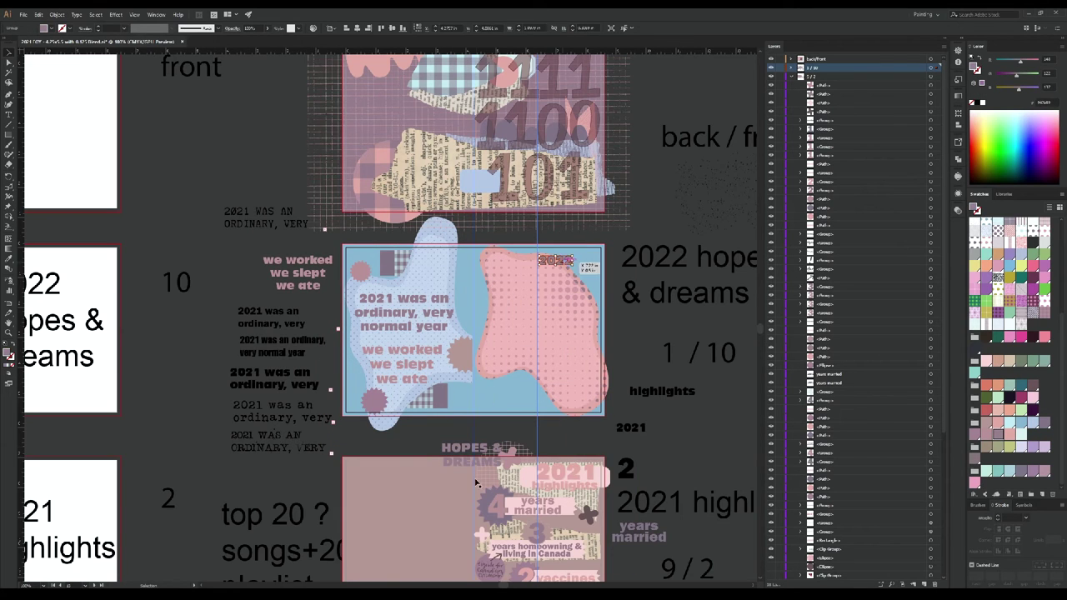
key("ctrl+shift+z")
scroll(519, 358, "up", 1)
scroll(596, 392, "up", 2)
left_click(1009, 426)
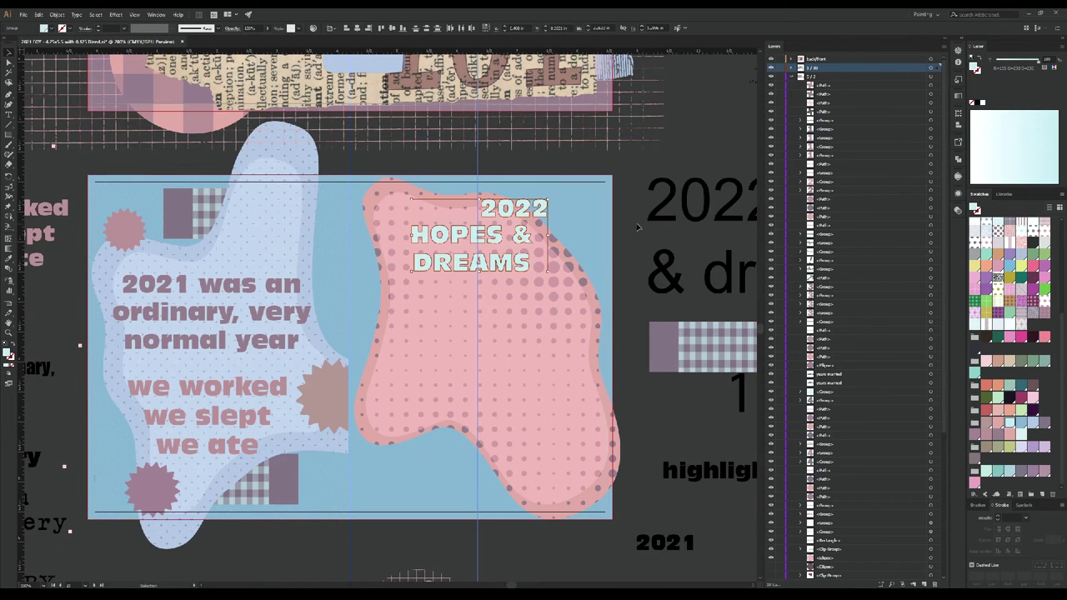
left_click_drag(467, 250, 459, 330)
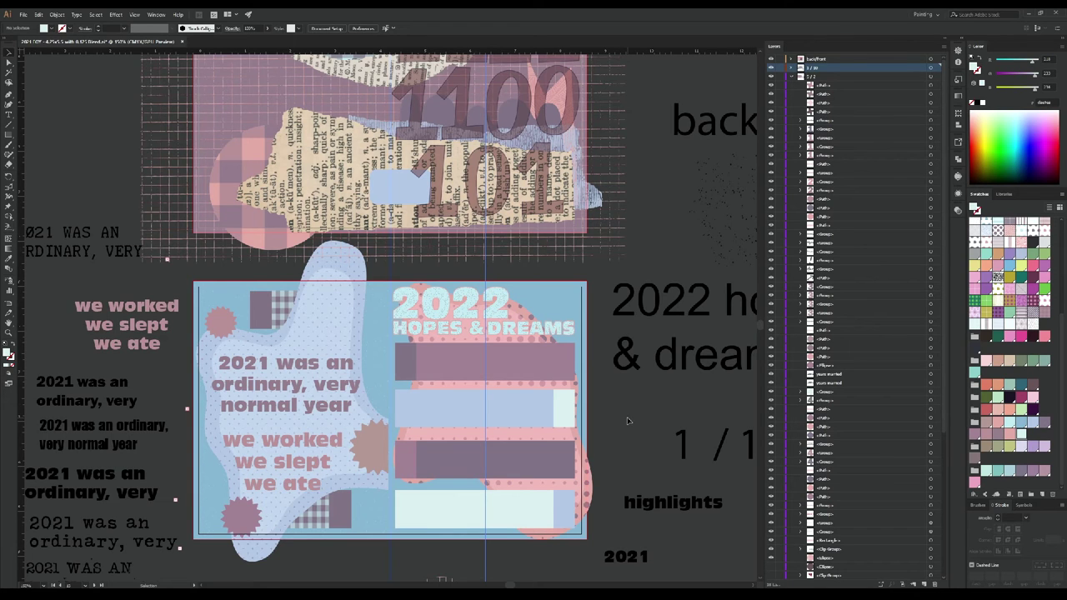
Step: Recolour the stars on the wish-list bars blue, darkening the third bar's star
left_click(935, 430)
key("ctrl+equal")
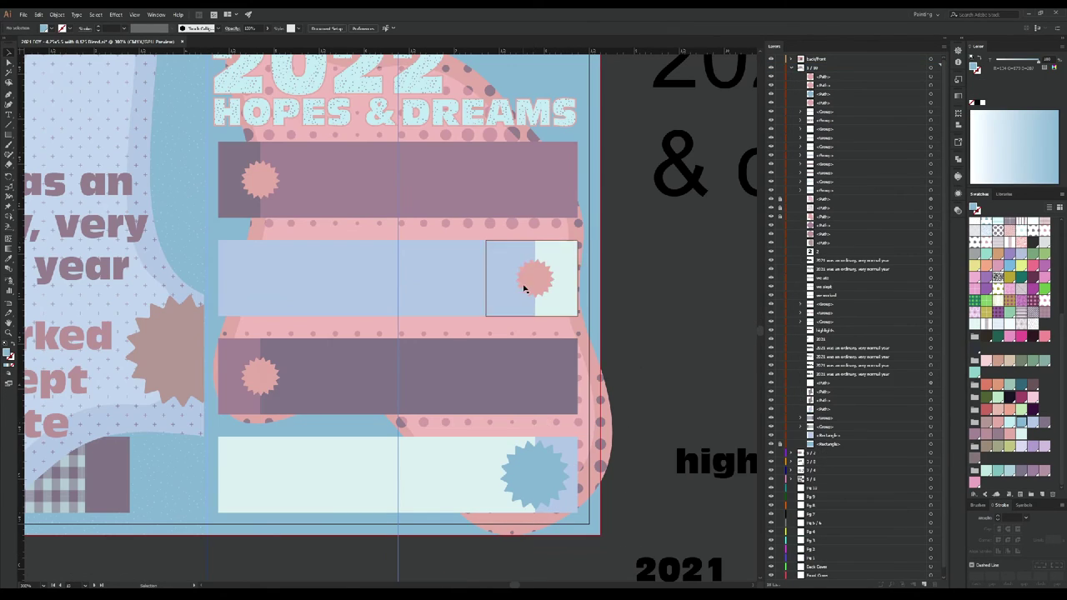
left_click(553, 411)
left_click(267, 186)
left_click(274, 375)
key("ctrl+z")
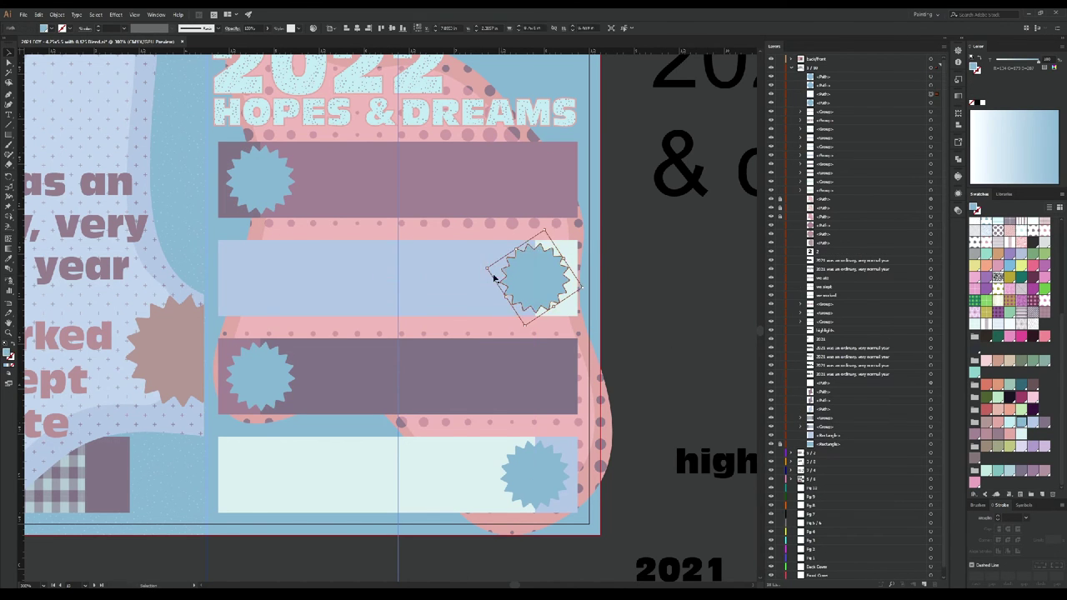
left_click(429, 279)
left_click(269, 381)
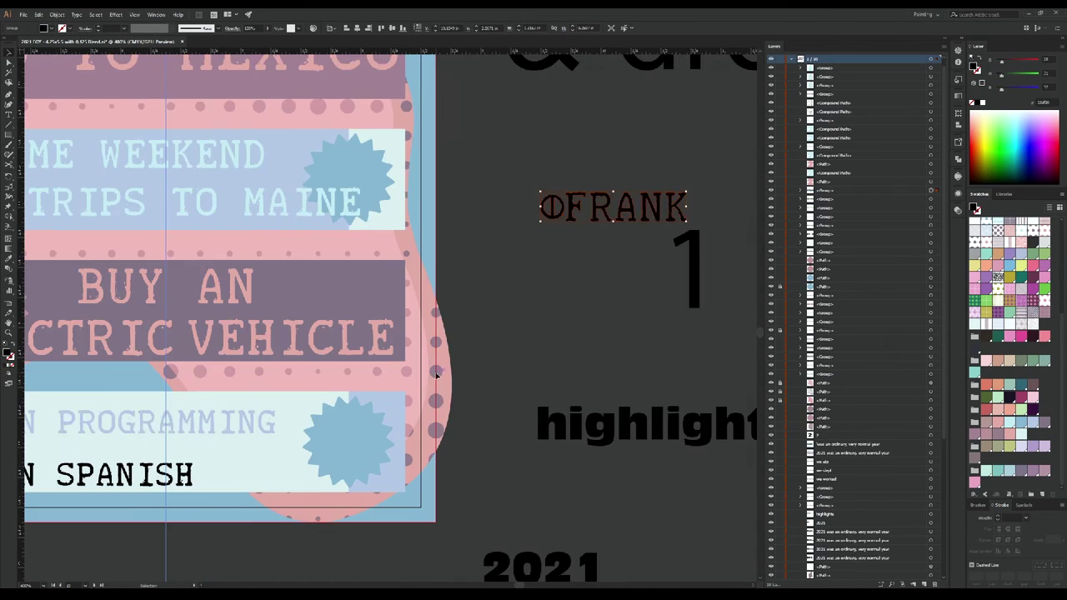
Step: Move the name label to sit just above LEARN SPANISH
left_click_drag(613, 207, 310, 422)
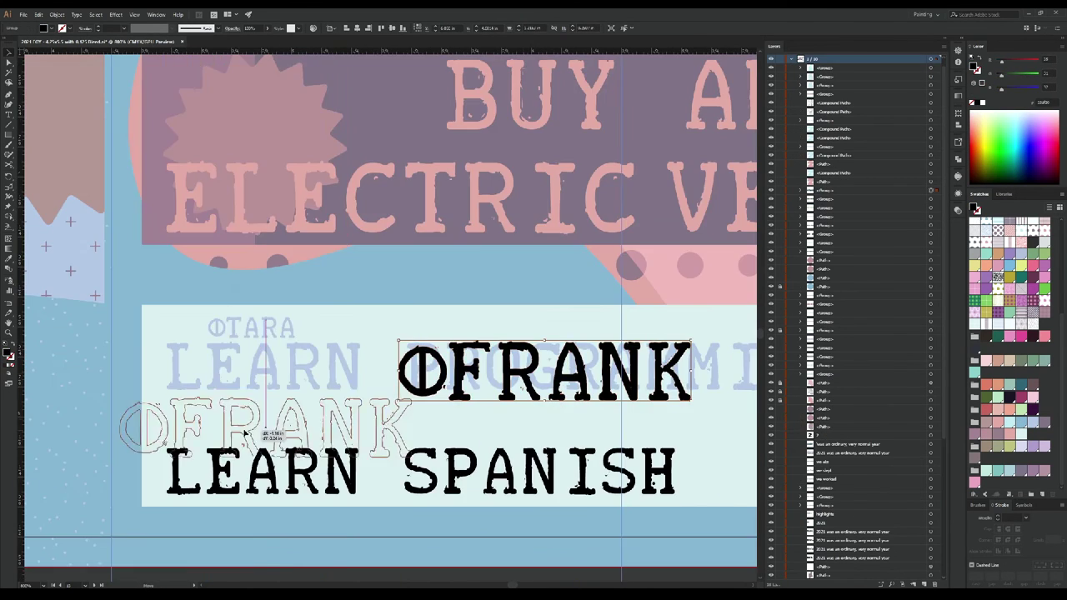
scroll(401, 395, "up", 5)
left_click_drag(667, 246, 325, 358)
scroll(325, 358, "down", 5)
left_click_drag(352, 246, 353, 409)
scroll(439, 429, "down", 2)
scroll(438, 428, "up", 1)
key("ctrl+shift+a")
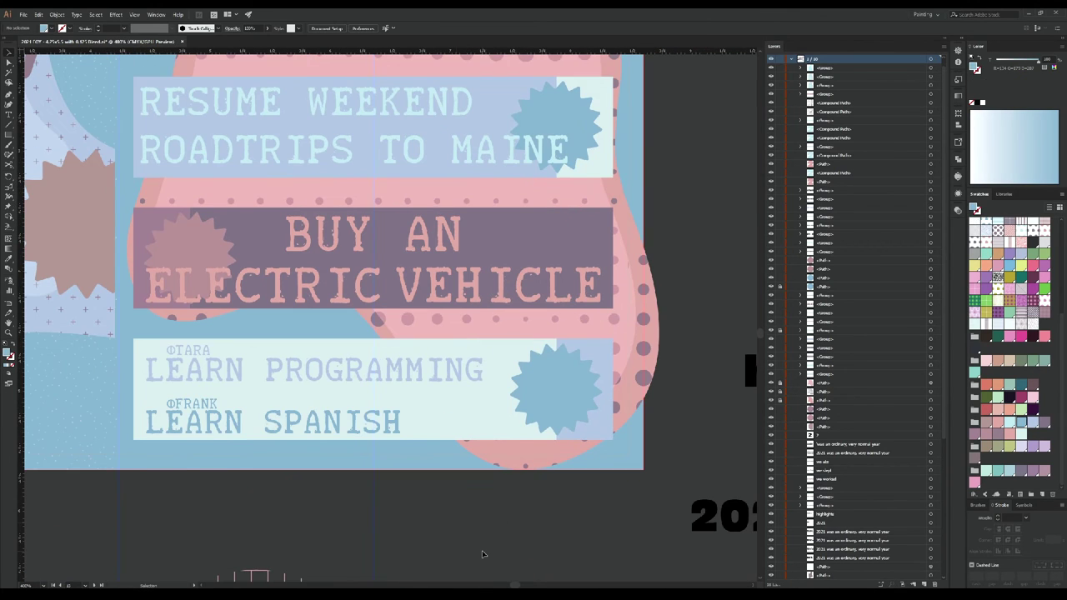
scroll(334, 317, "down", 4)
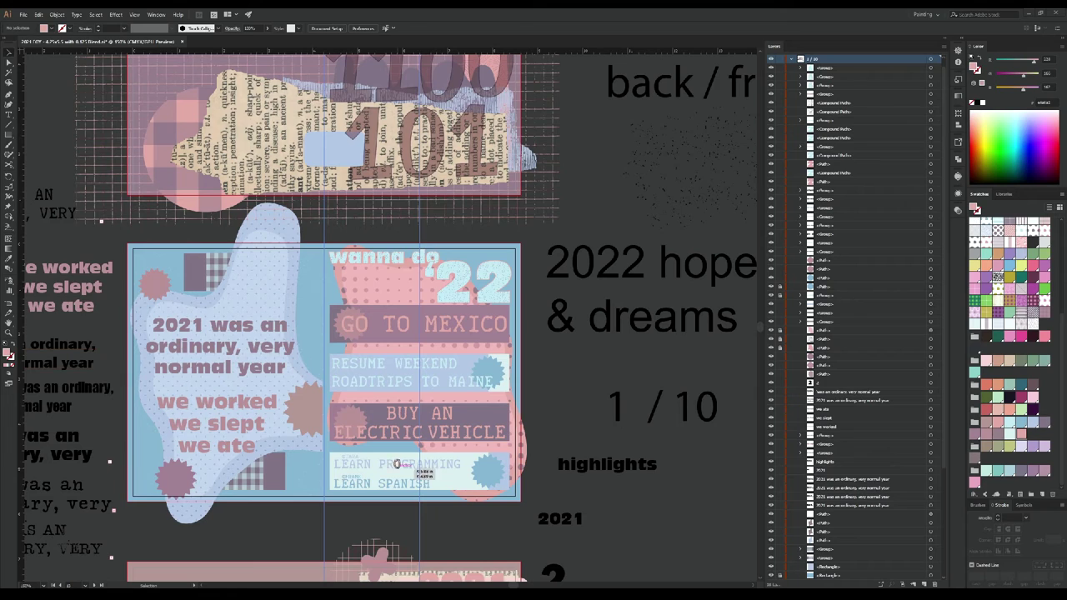
Step: Recolour the LEARN PROGRAMMING text light blue and deselect it
left_click(367, 463)
key("ctrl+shift+a")
scroll(457, 267, "down", 4)
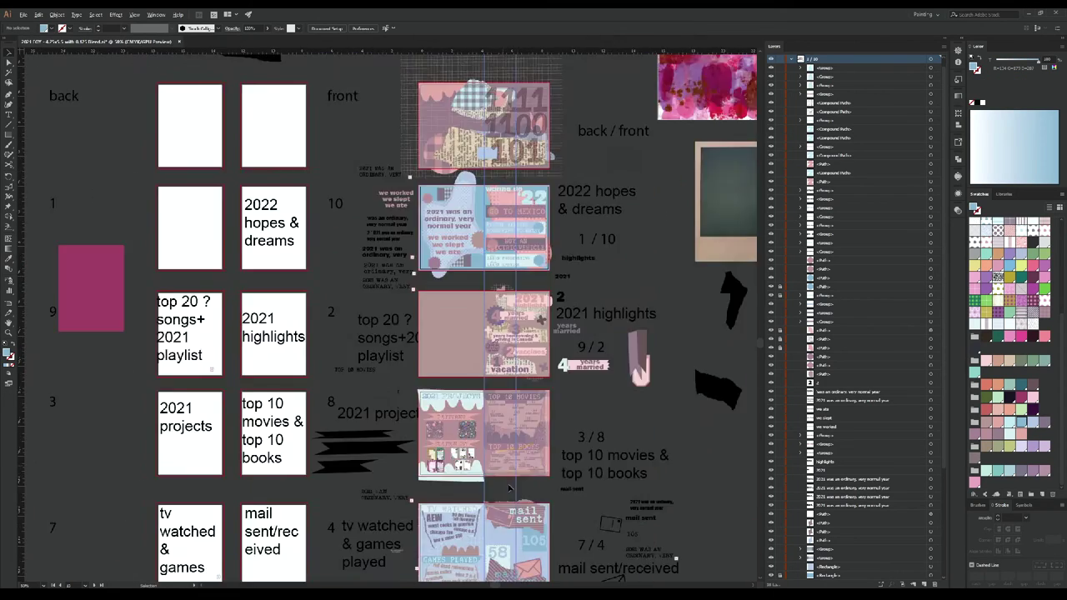
scroll(457, 266, "up", 2)
scroll(456, 267, "up", 3)
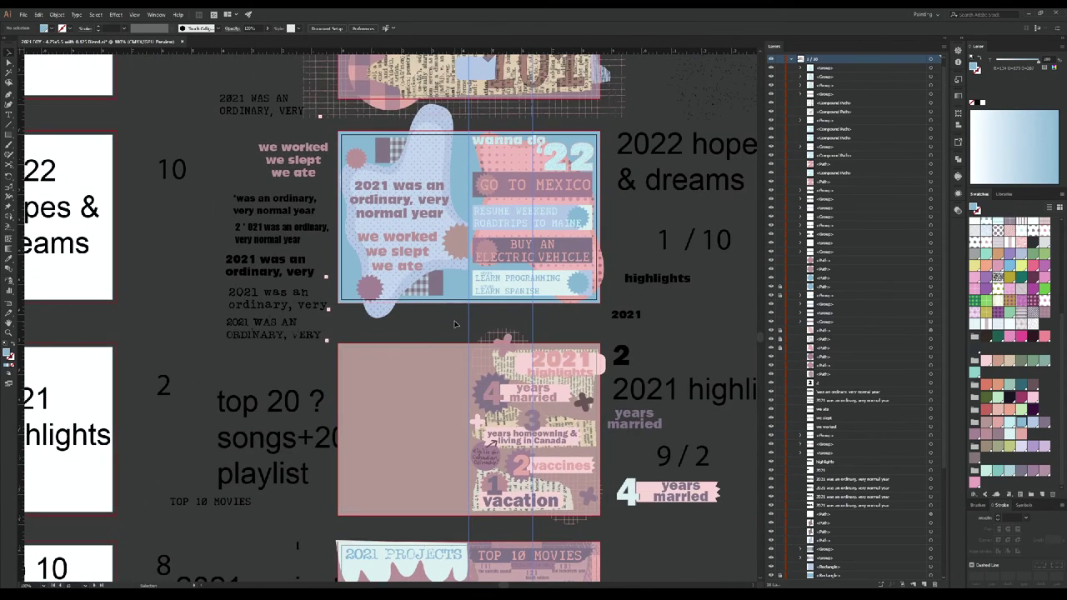
scroll(447, 335, "down", 4)
Step: Duplicate the black torn shapes behind the boards and paste in the newspaper clippings
left_click_drag(562, 405, 688, 303)
key("ctrl+v")
key("ctrl+shift+bracketleft")
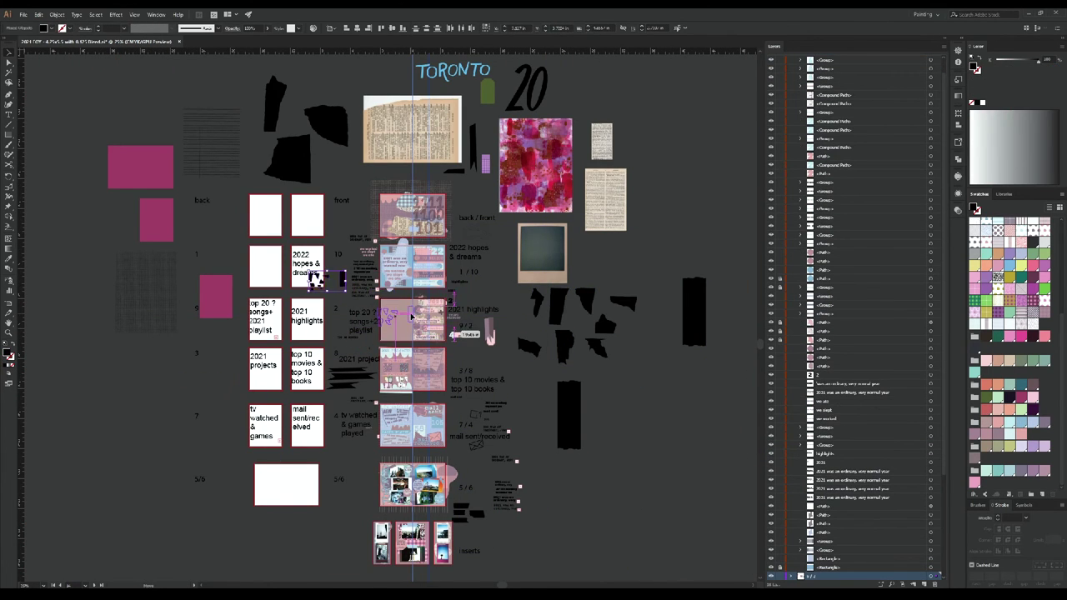
key("ctrl+1")
key("ctrl+v")
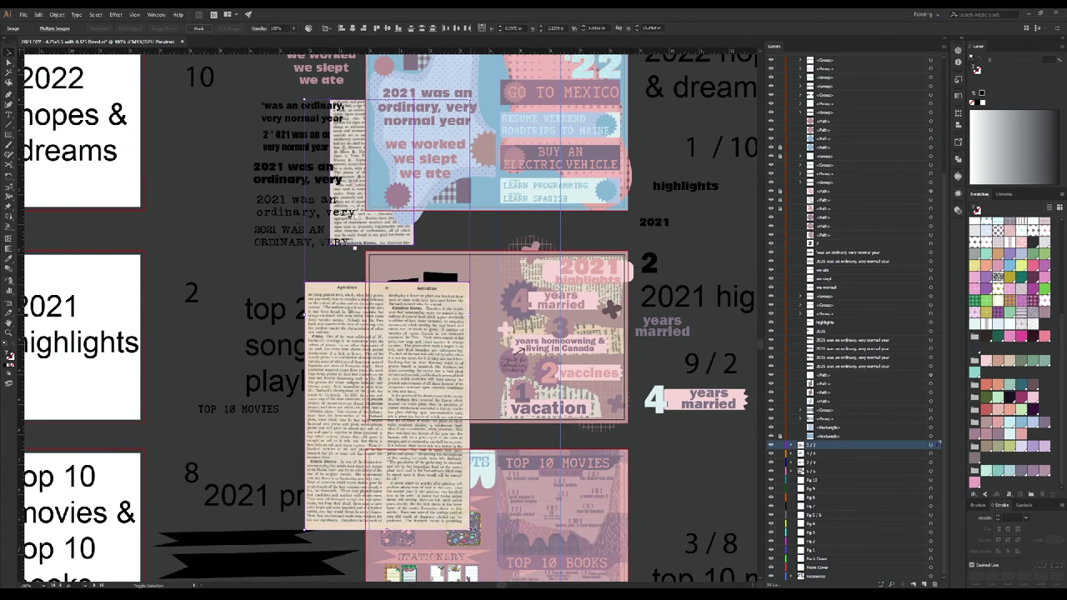
key("ctrl+z")
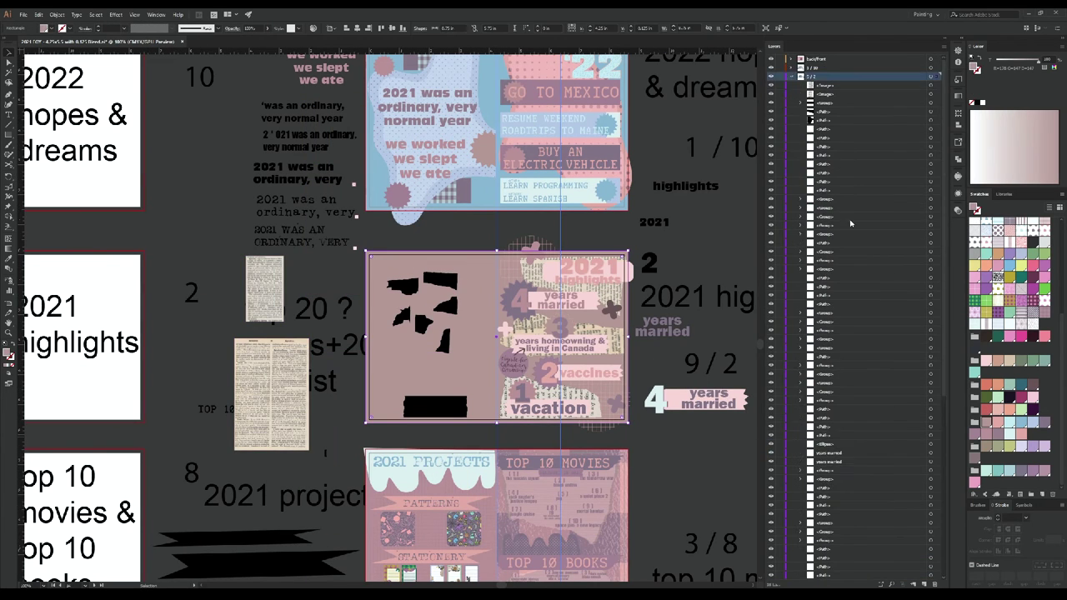
Step: Place a newspaper clipping at the top of the highlights page and kraft paper at its top-left
left_click_drag(421, 305, 185, 217)
left_click_drag(201, 294, 167, 309)
left_click_drag(271, 391, 417, 279)
scroll(191, 239, "right", 1)
left_click(191, 240)
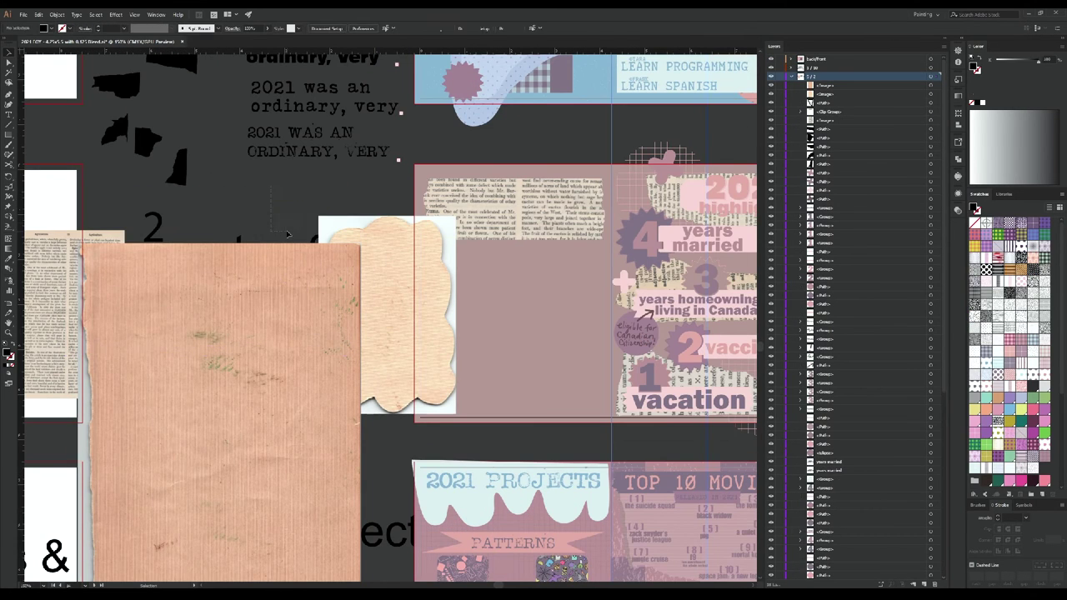
left_click_drag(279, 232, 505, 214)
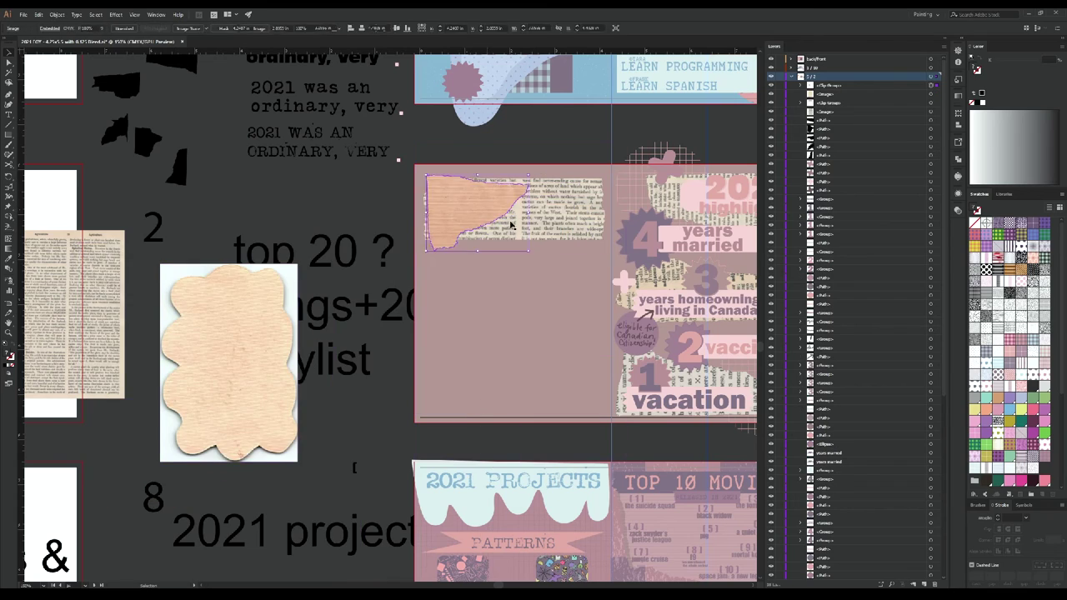
left_click_drag(388, 334, 230, 381)
Step: Clip the scalloped kraft paper to a torn shape and lay the strip along the page bottom
scroll(455, 303, "down", 2)
scroll(278, 310, "up", 1)
scroll(277, 310, "left", 1)
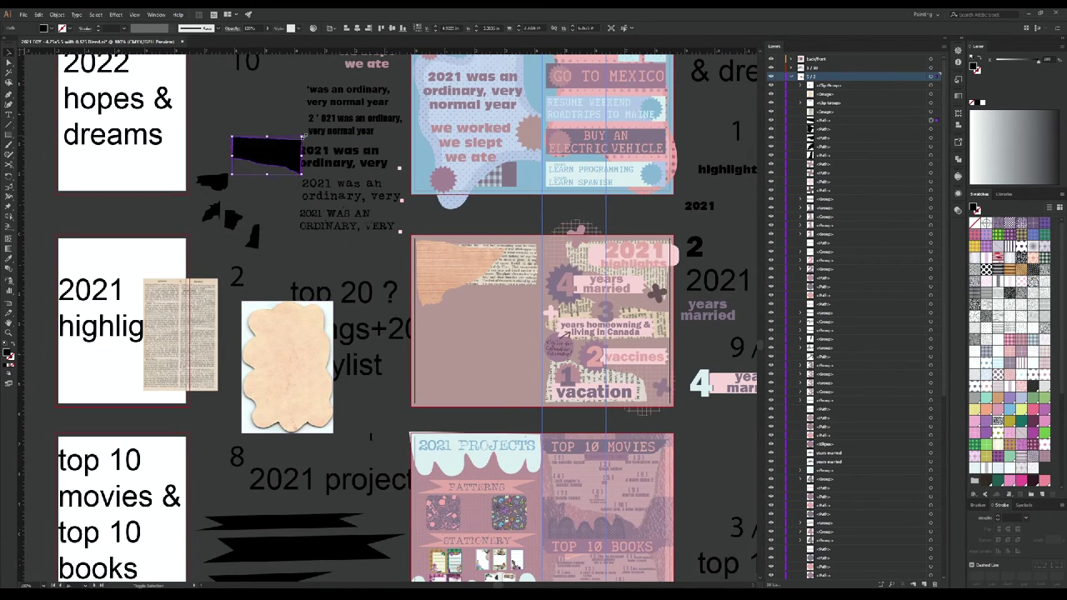
left_click_drag(267, 154, 476, 377)
key("ctrl+7")
scroll(475, 377, "up", 3)
left_click_drag(398, 358, 370, 339)
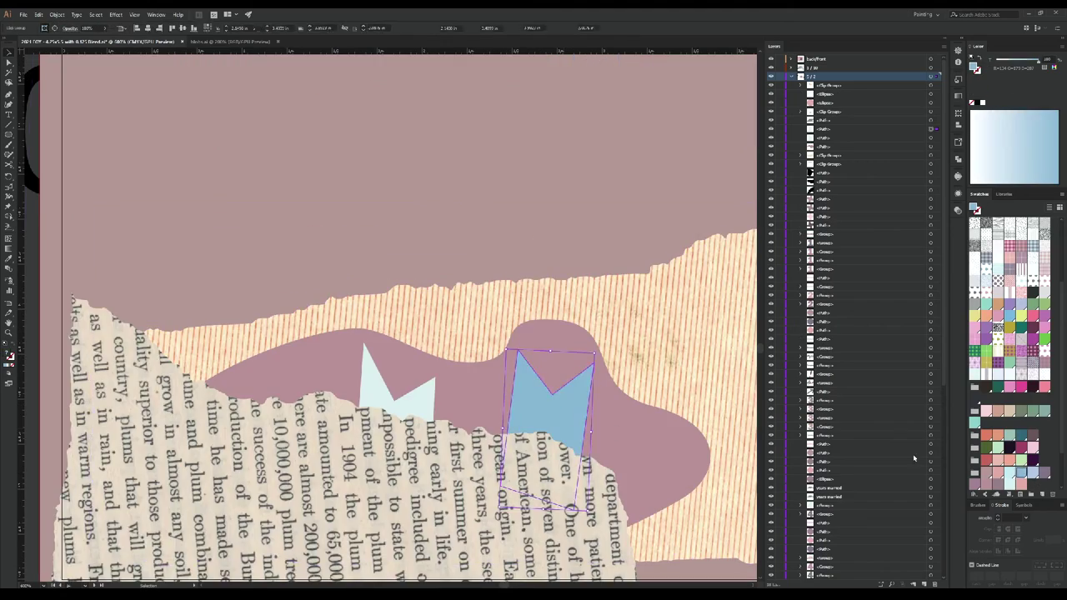
Step: Position the crowned mauve blob and Alt-drag a pink circle copy to the page's lower-left corner
scroll(563, 434, "down", 3)
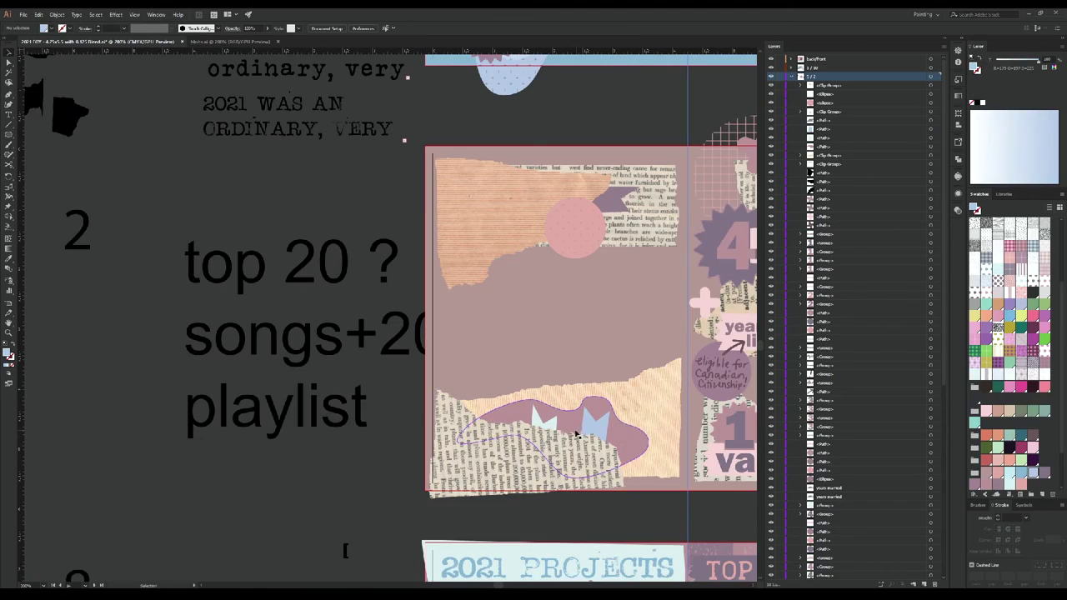
left_click(631, 450)
scroll(658, 442, "up", 3)
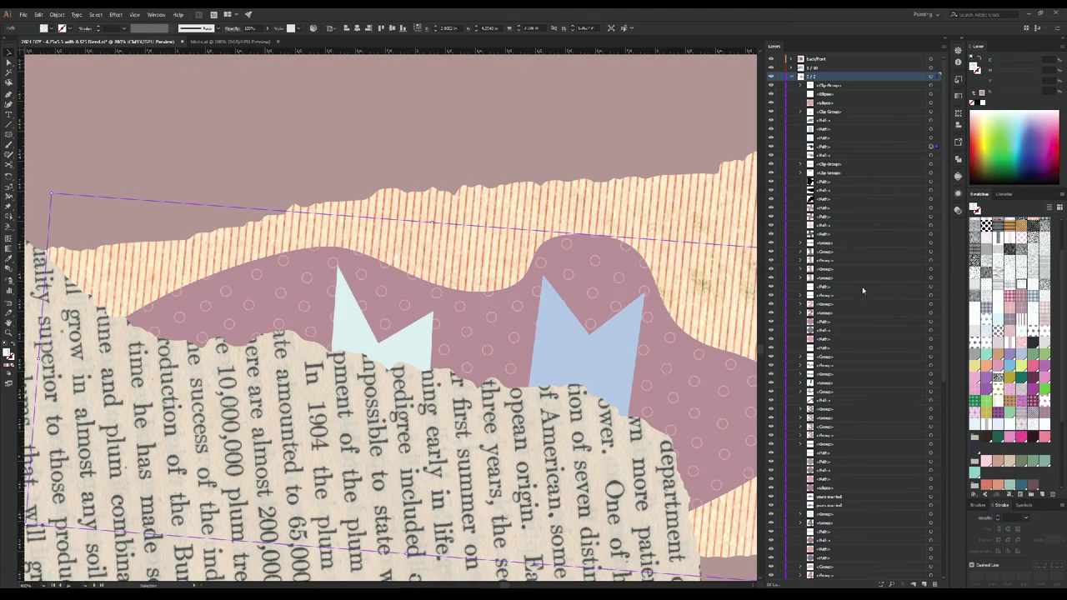
scroll(512, 377, "down", 3)
scroll(512, 389, "up", 3)
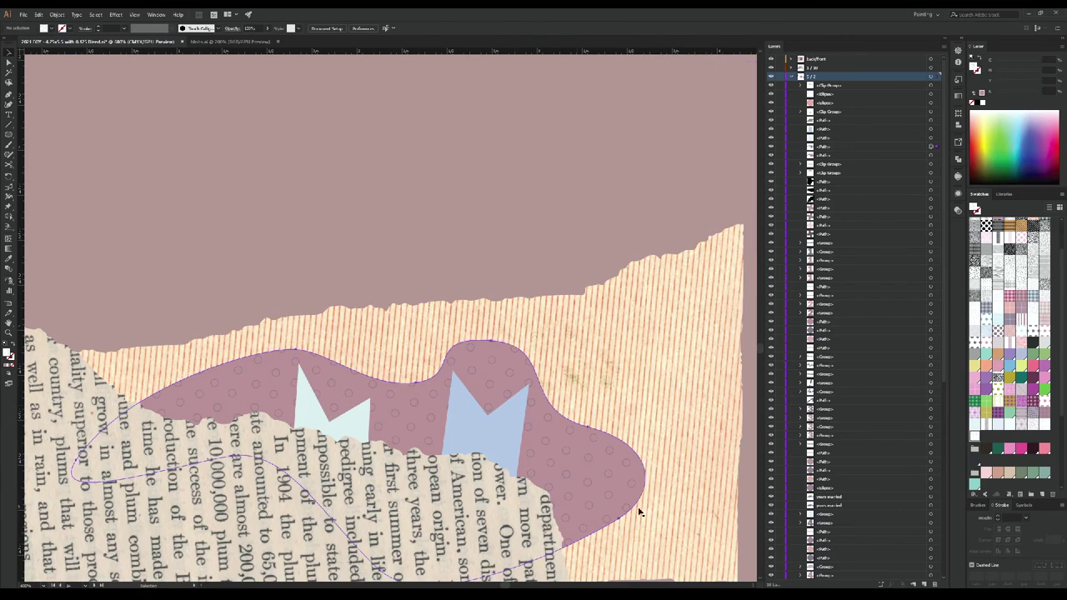
key("ctrl+shift+a")
scroll(473, 224, "down", 3)
left_click_drag(474, 224, 330, 470, "alt")
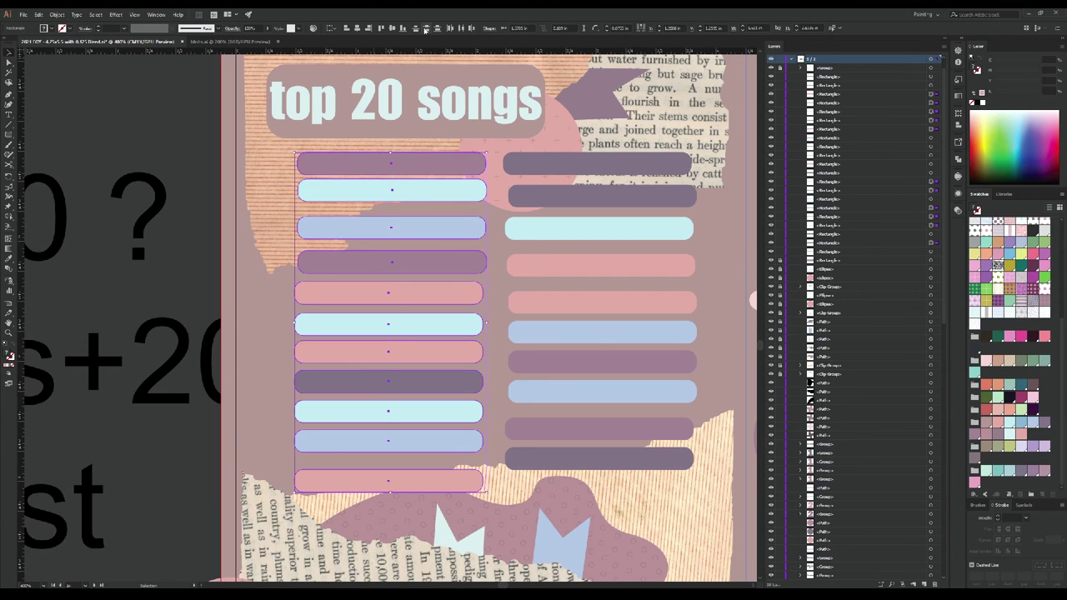
Step: Distribute the left song bars vertically, eyedropper-recolour the right bars, and shrink the Spotify sound-wave code into place
left_click(425, 29)
left_click(375, 167, "shift")
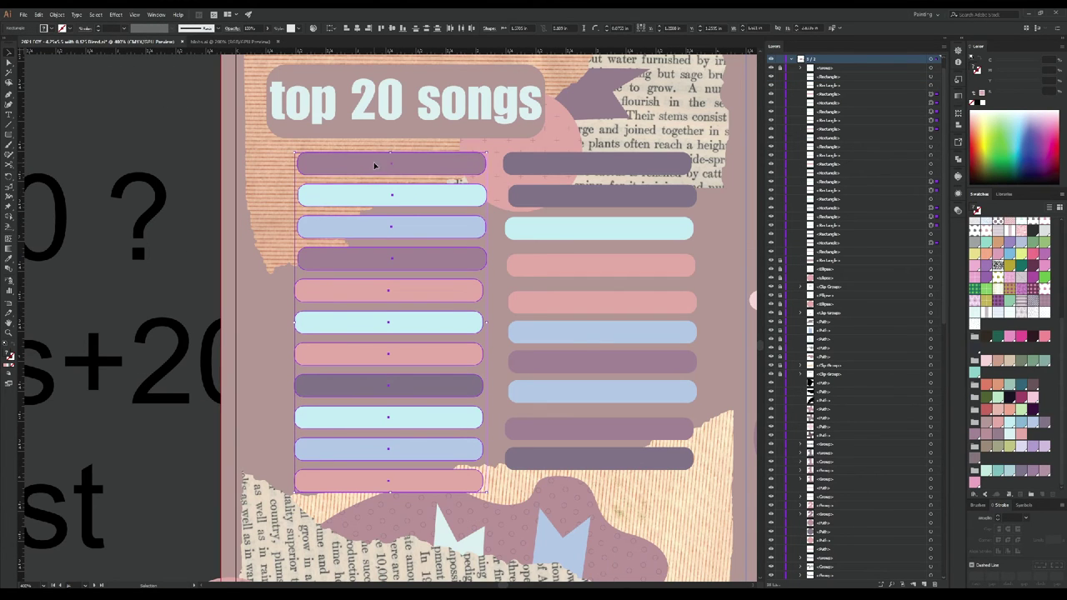
left_click(614, 198)
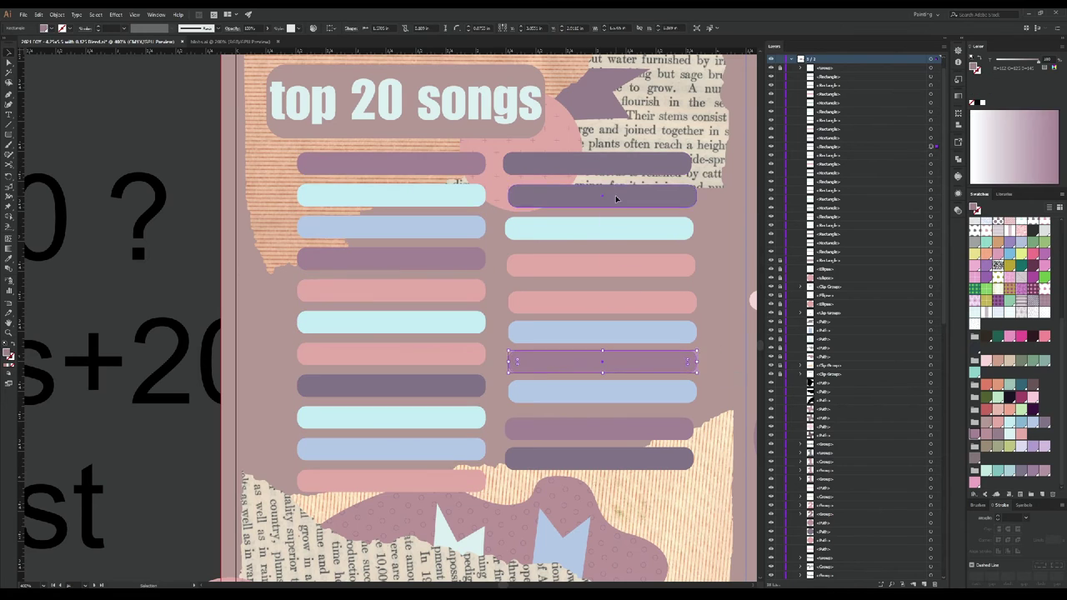
key("i")
left_click(588, 365)
left_click(602, 332)
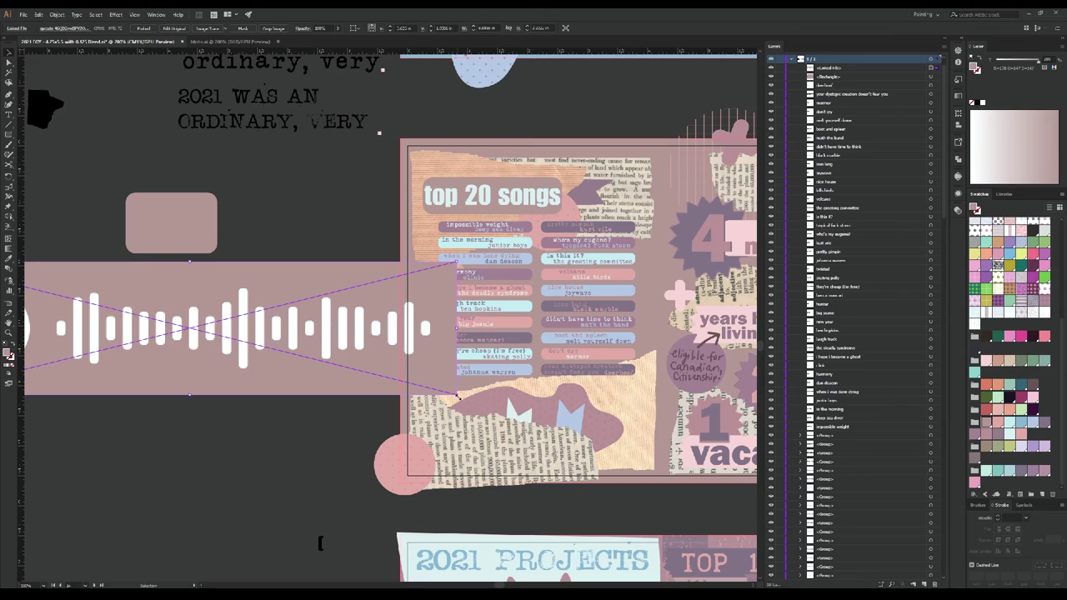
left_click_drag(456, 395, 506, 459)
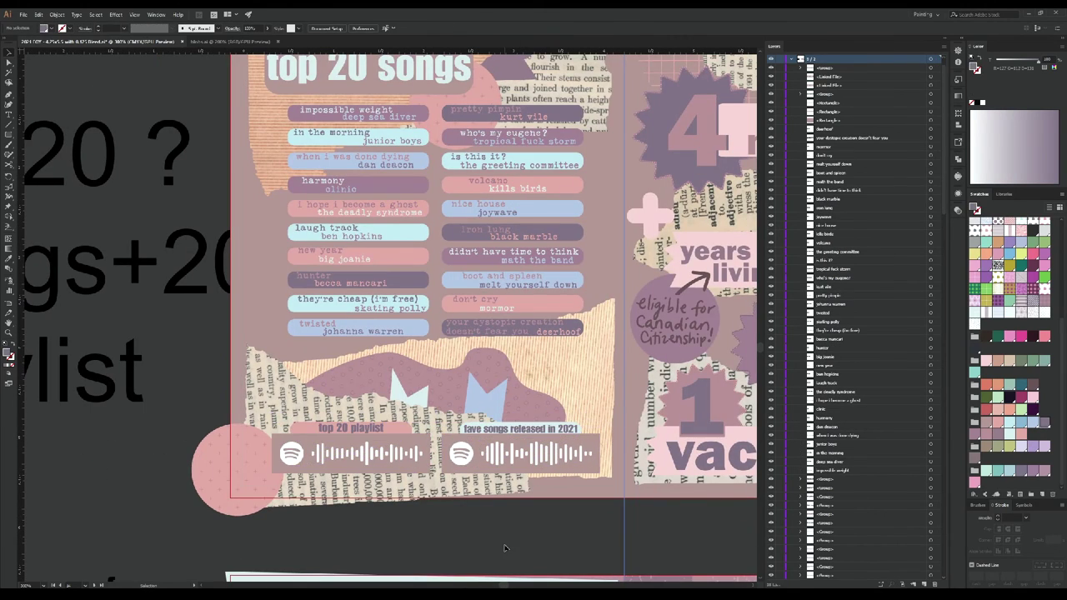
scroll(504, 547, "down", 6)
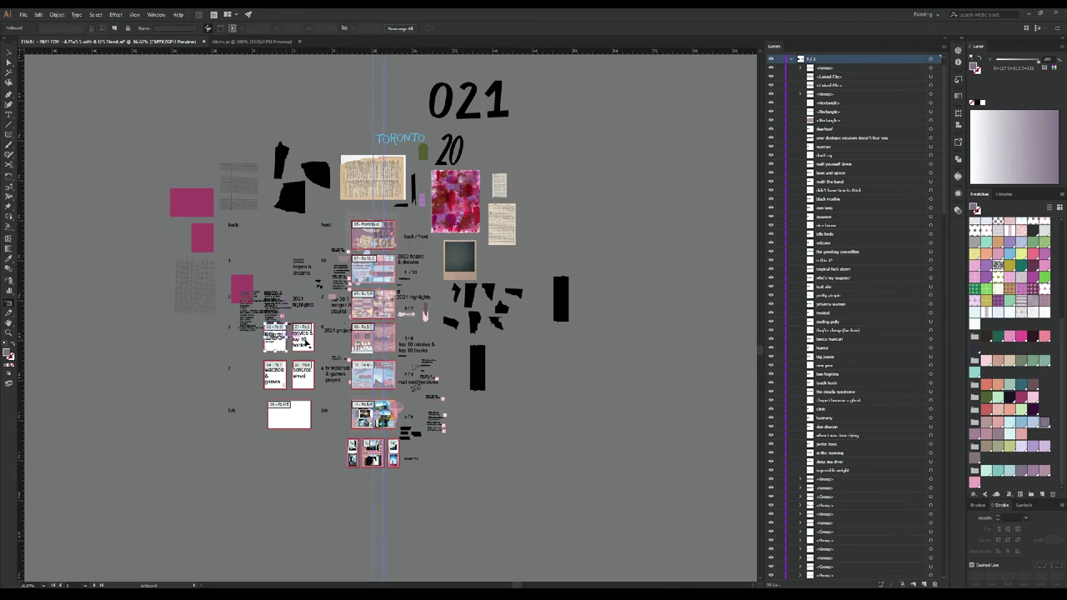
Step: Delete the leftover scraps, loose labels and shapes around the spreads
key("v")
left_click_drag(153, 130, 316, 423)
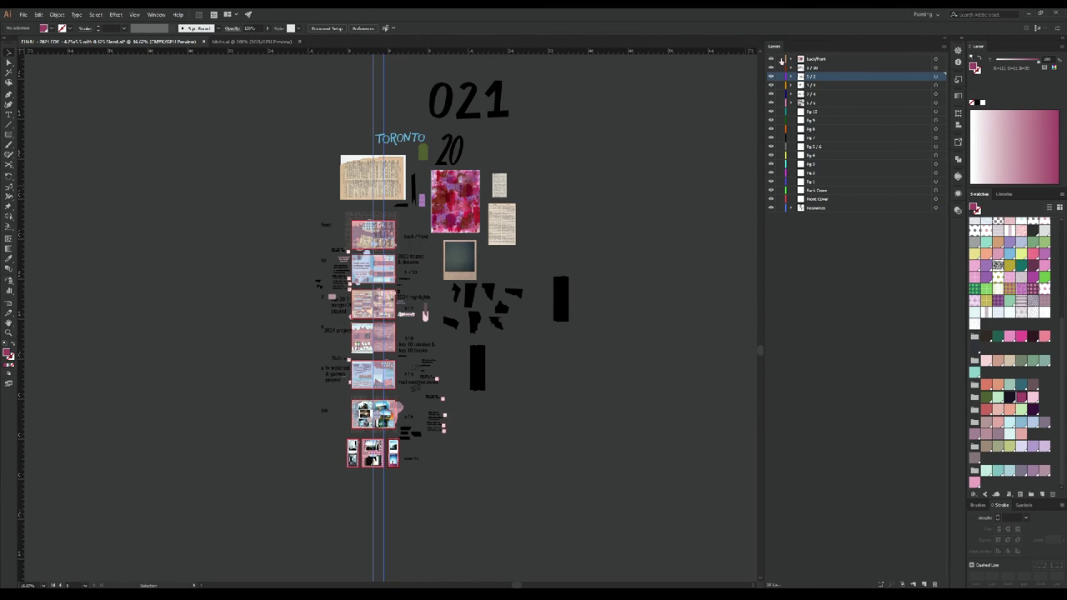
left_click_drag(423, 448, 406, 479)
scroll(391, 296, "up", 2)
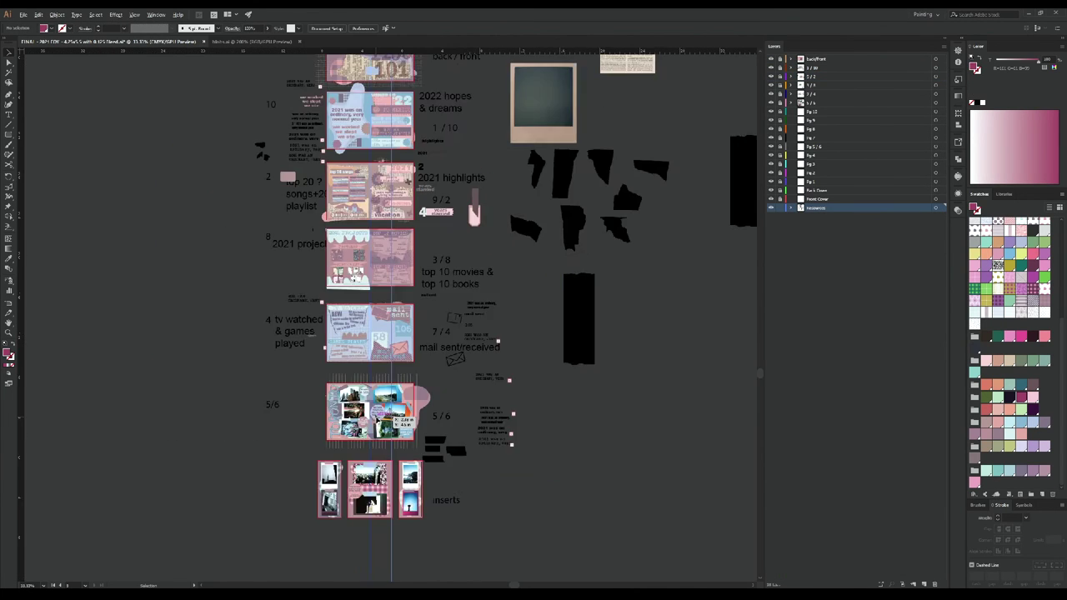
scroll(392, 296, "down", 1)
scroll(392, 296, "down", 1)
key("Delete")
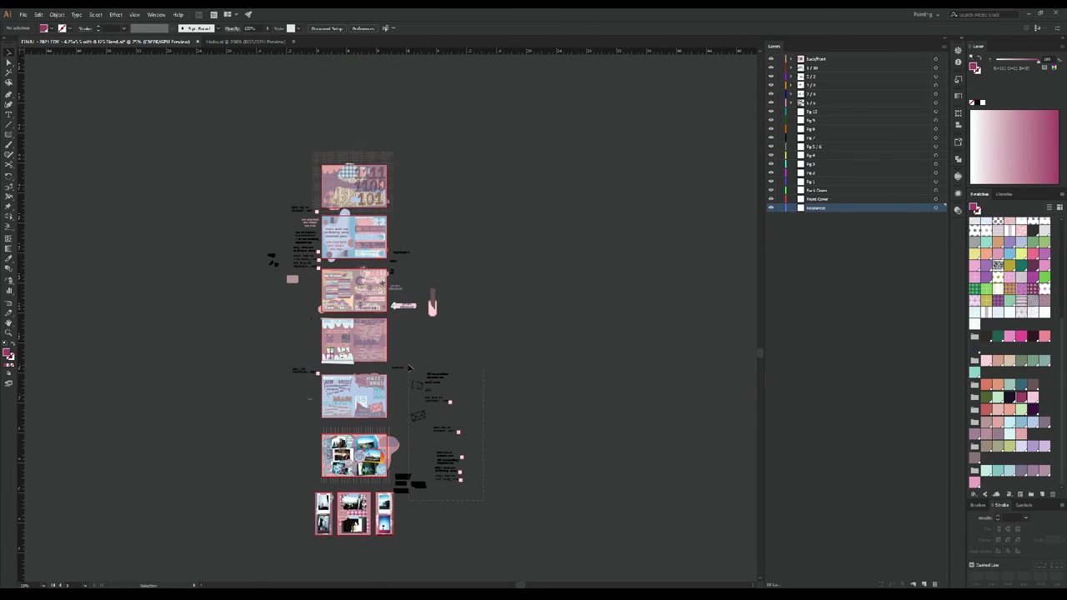
left_click(408, 368)
key("Delete")
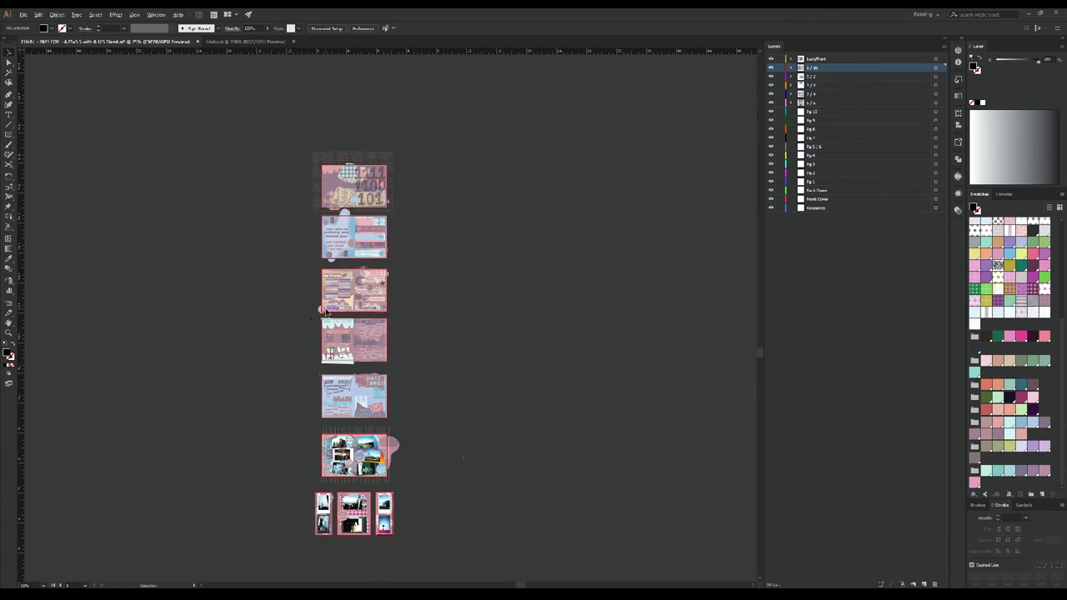
Step: Paste the pink page rectangles and place one on the first spread
scroll(474, 497, "up", 1)
scroll(484, 386, "up", 2)
key("ctrl+v")
left_click_drag(463, 421, 261, 396)
left_click_drag(385, 183, 385, 183)
scroll(457, 212, "down", 2)
scroll(456, 212, "left", 2)
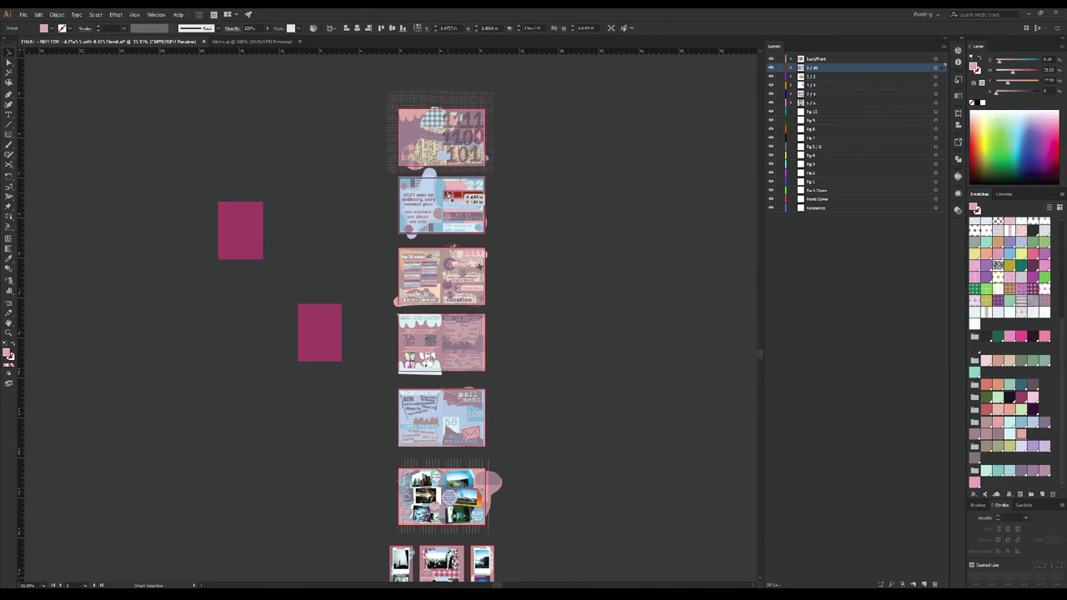
Step: Paste pink rectangle copies in front on the remaining spreads, including artboards 5 and 6
left_click(457, 212)
key("ctrl+f")
left_click(456, 342)
key("ctrl+f")
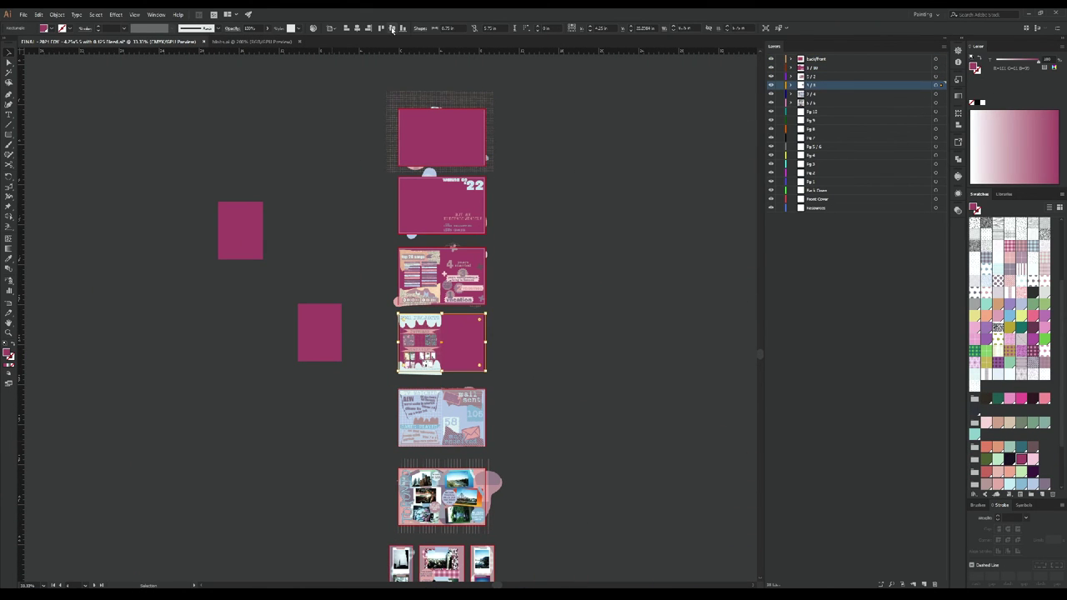
left_click(442, 417)
key("ctrl+f")
left_click(442, 496)
key("ctrl+f")
Step: Select the pink rectangles on artboards 3, 4, 5 and 6
scroll(435, 125, "down", 1)
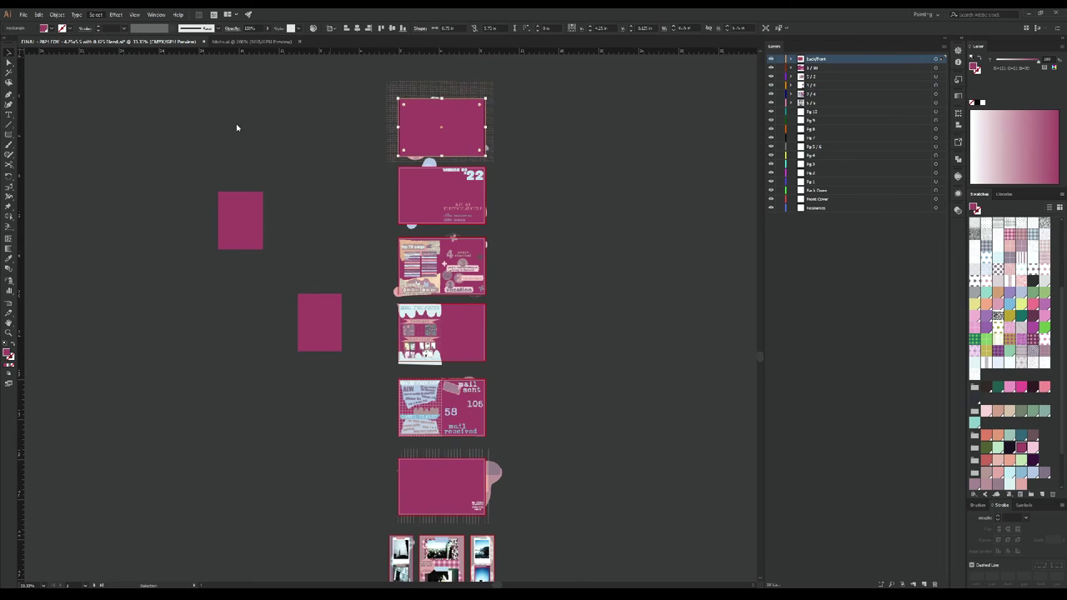
scroll(375, 291, "down", 1)
scroll(375, 292, "right", 2)
left_click(329, 356)
left_click(329, 280)
left_click(326, 220)
scroll(334, 417, "up", 2)
left_click(342, 440)
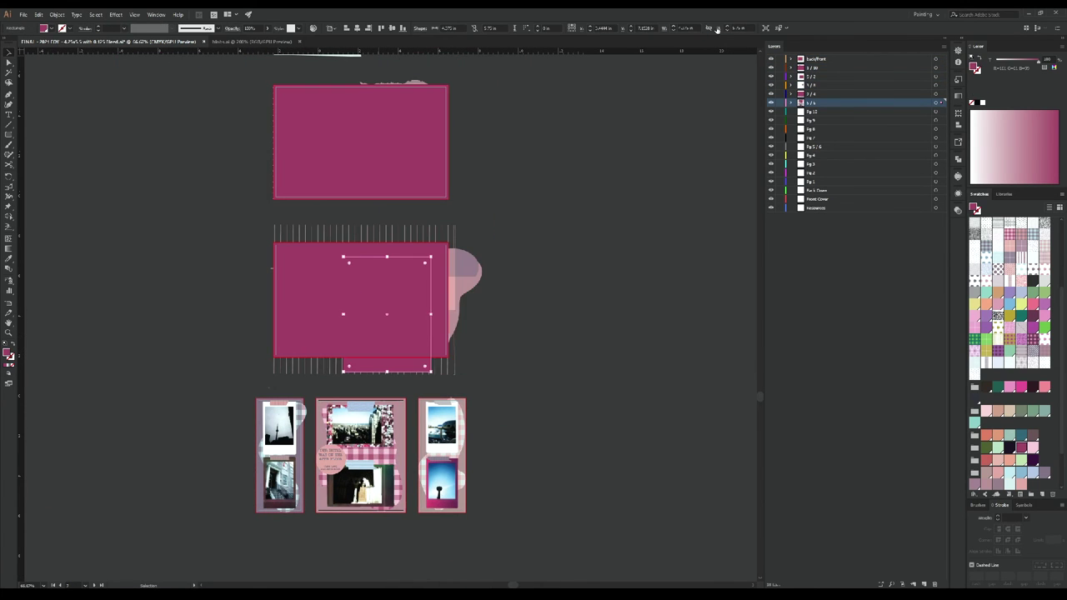
scroll(365, 480, "up", 3)
Step: Resize pink rectangle copies to fit the middle, left and right narrow panels, removing the extra group
left_click_drag(486, 406, 474, 353)
key("ctrl+minus")
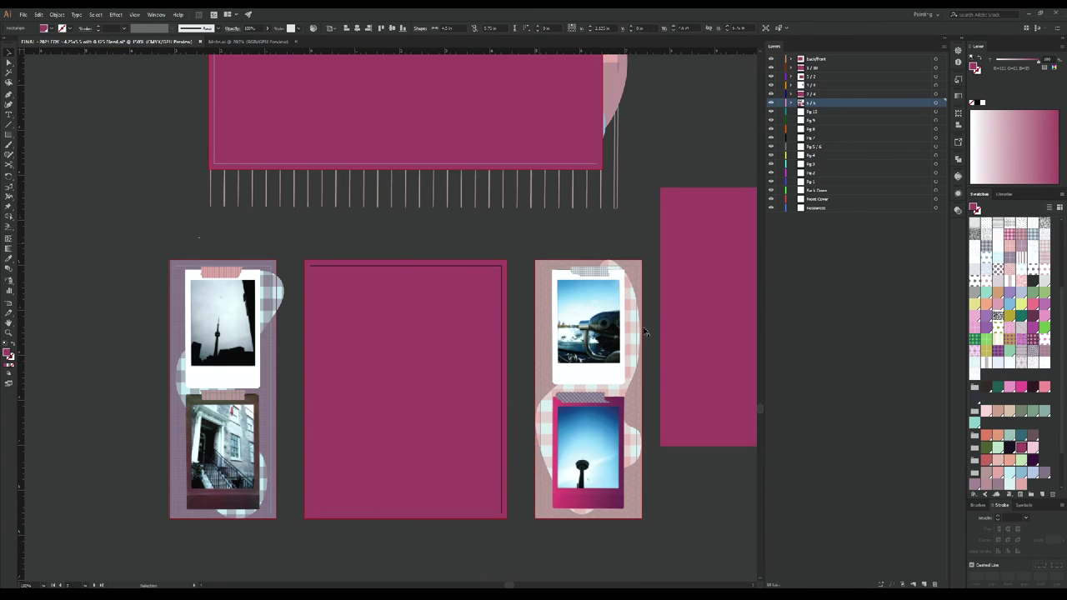
key("ctrl+v")
key("Tab")
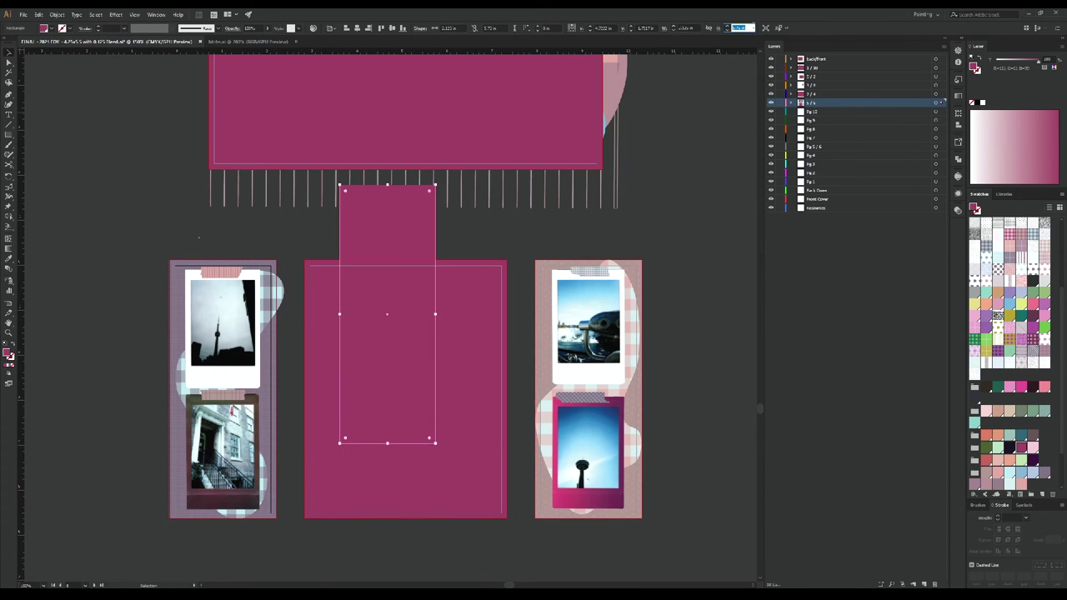
key("ctrl+d")
scroll(328, 333, "down", 4)
scroll(328, 333, "up", 3)
key("Delete")
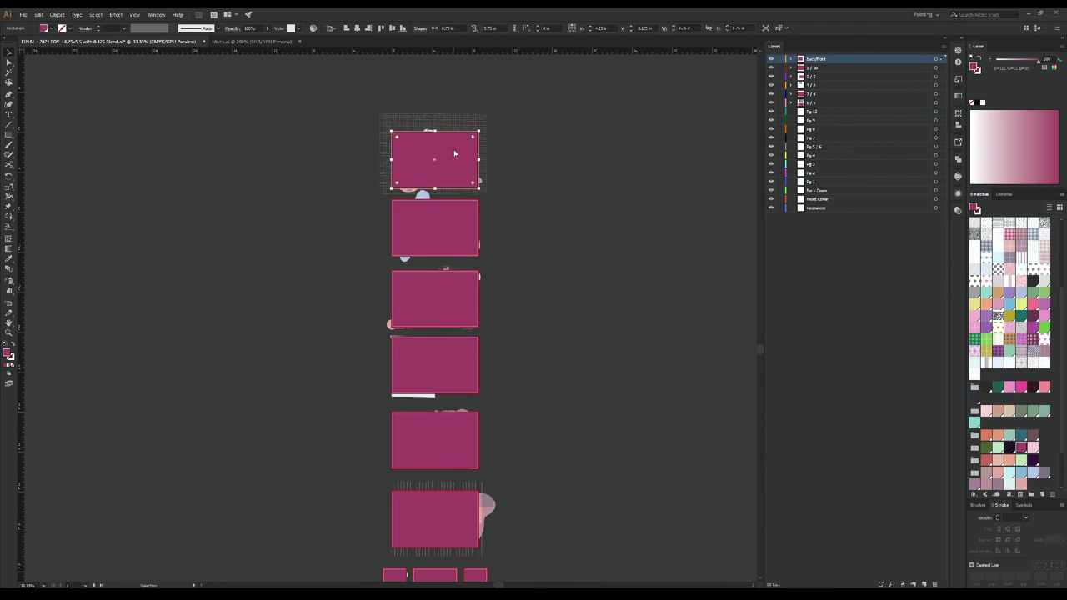
Step: Clip each spread's collage to its pink page rectangle
scroll(620, 412, "up", 5)
scroll(619, 412, "down", 5)
scroll(620, 412, "up", 6)
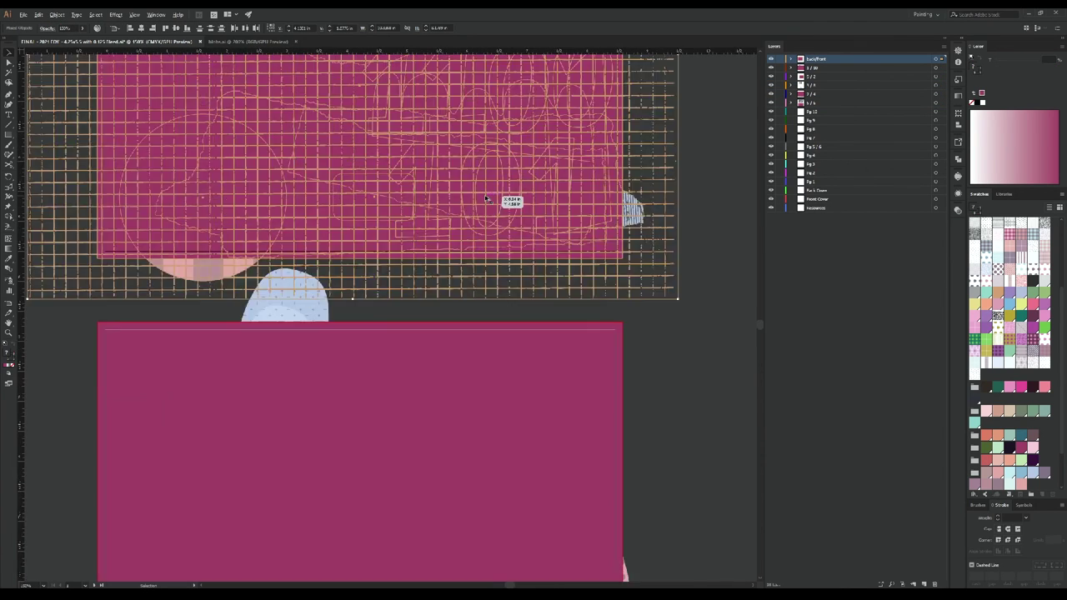
scroll(259, 48, "down", 4)
key("ctrl+alt+bracketleft")
key("ctrl+alt+bracketleft")
key("ctrl+alt+bracketleft")
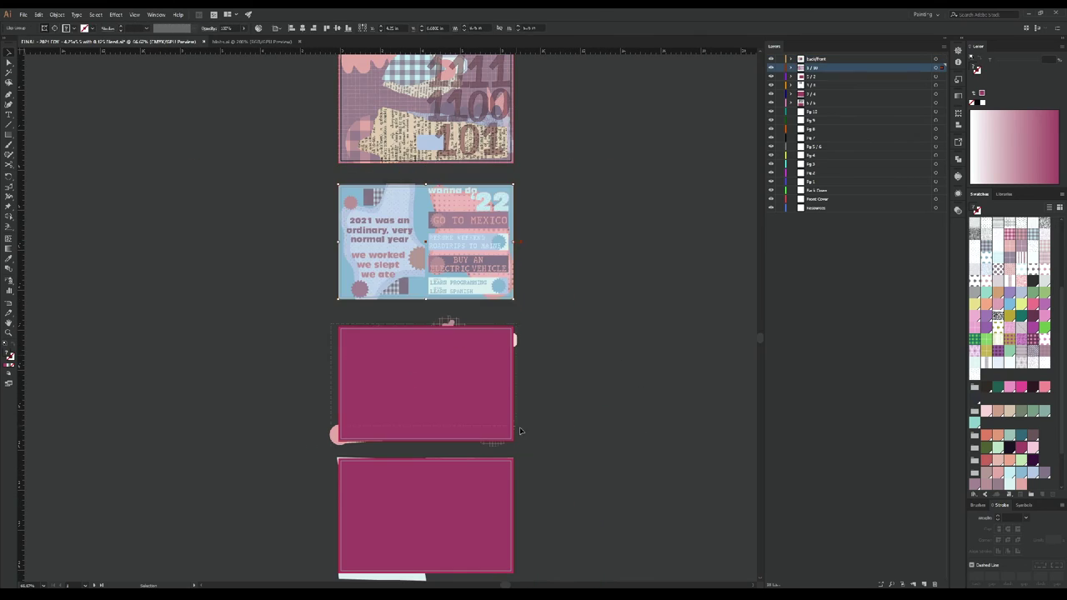
scroll(527, 505, "down", 5)
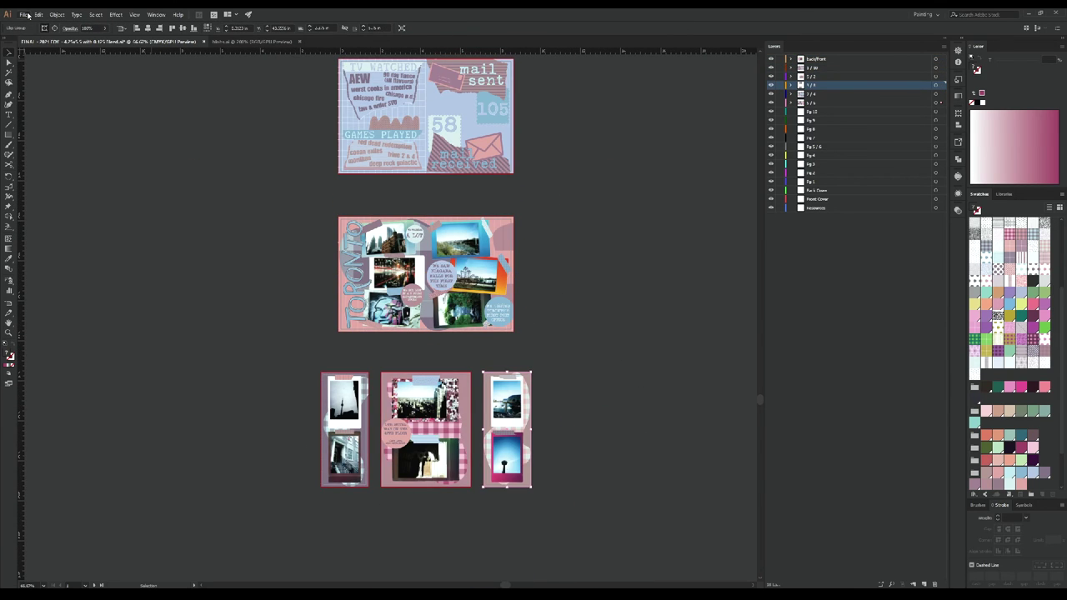
Step: Create a new spread and move both narrow panels' polaroid photos into it
scroll(419, 331, "down", 2)
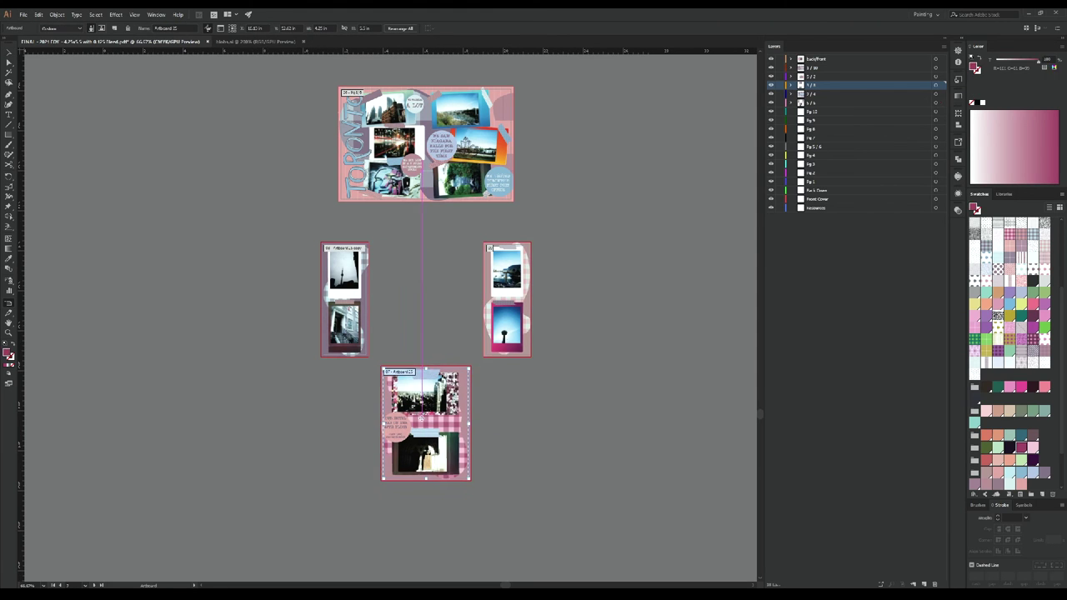
key("ctrl+alt+bracketleft")
key("ctrl+alt+bracketleft")
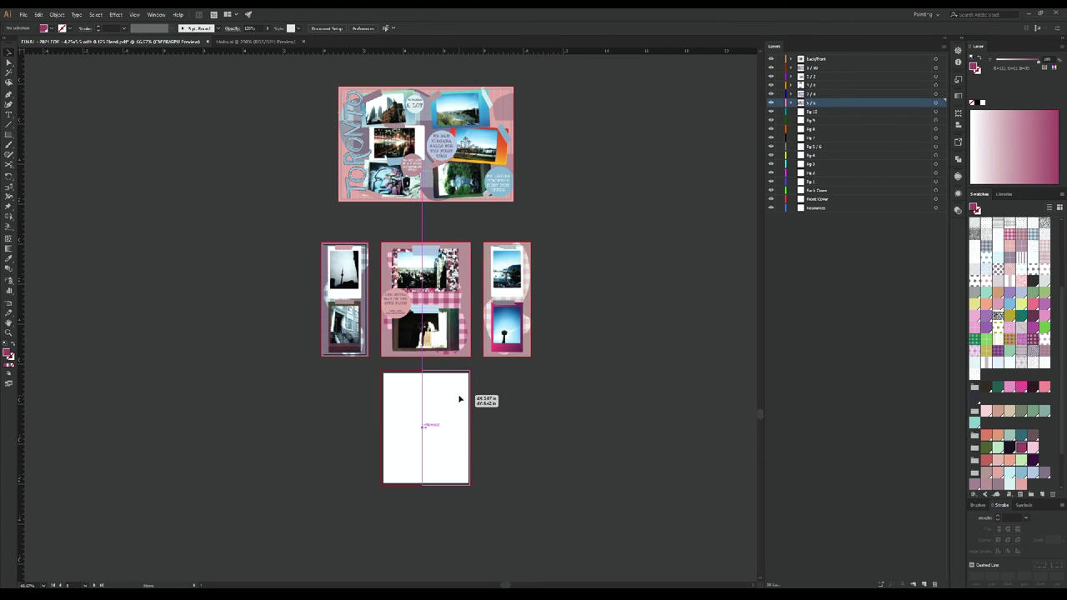
key("ctrl+shift+z")
key("ctrl+shift+z")
left_click(426, 420)
key("ctrl+plus")
key("ctrl+plus")
key("ctrl+plus")
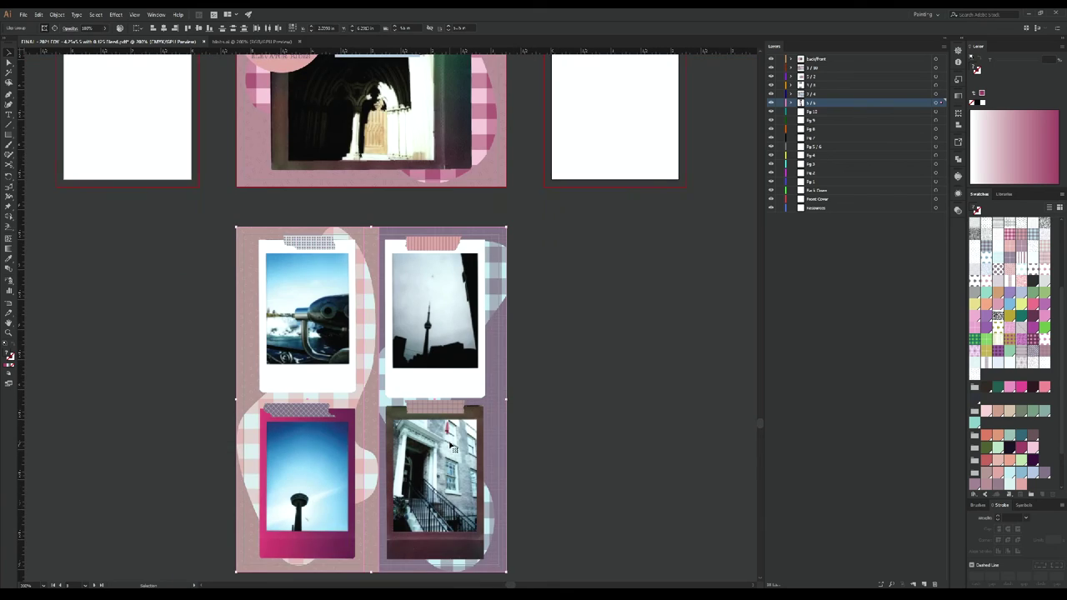
key("ctrl+shift+z")
key("ctrl+shift+z")
key("ctrl+plus")
Step: Nudge the two polaroid halves together and line the spread up with the page
scroll(362, 509, "up", 5)
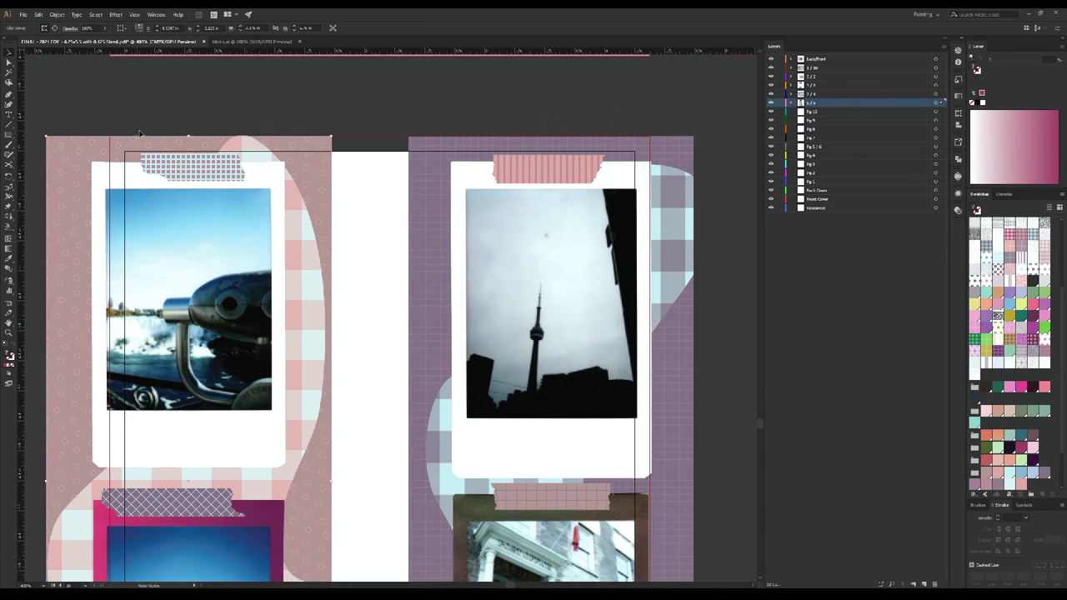
left_click(379, 106)
key("ctrl+minus")
key("ctrl+z")
key("ctrl+z")
key("ctrl+minus")
left_click(236, 231)
scroll(539, 319, "up", 5)
scroll(539, 319, "down", 3)
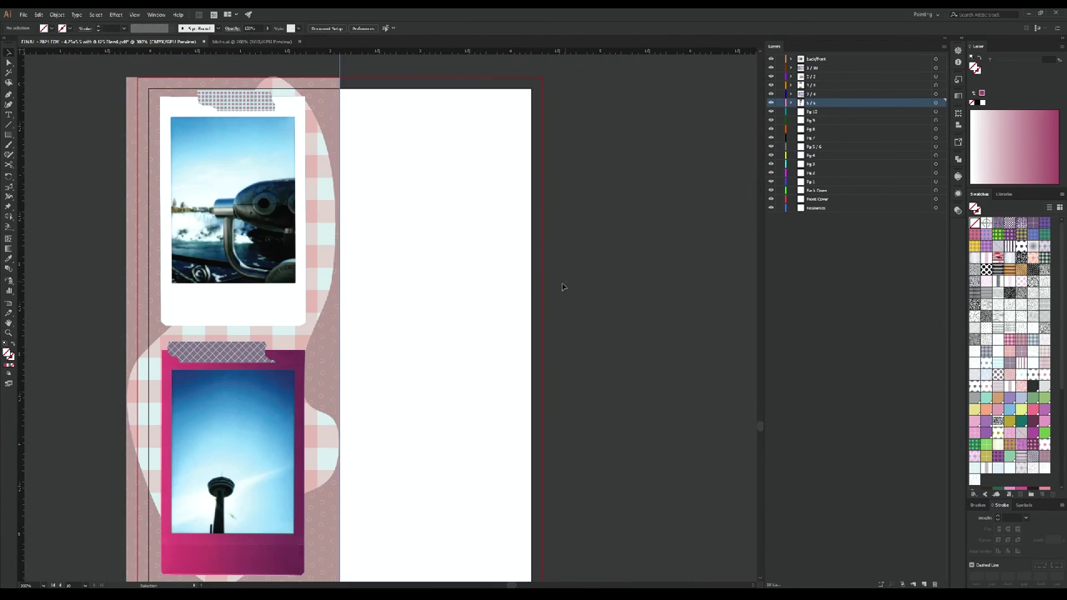
left_click(510, 332)
key("ctrl+z")
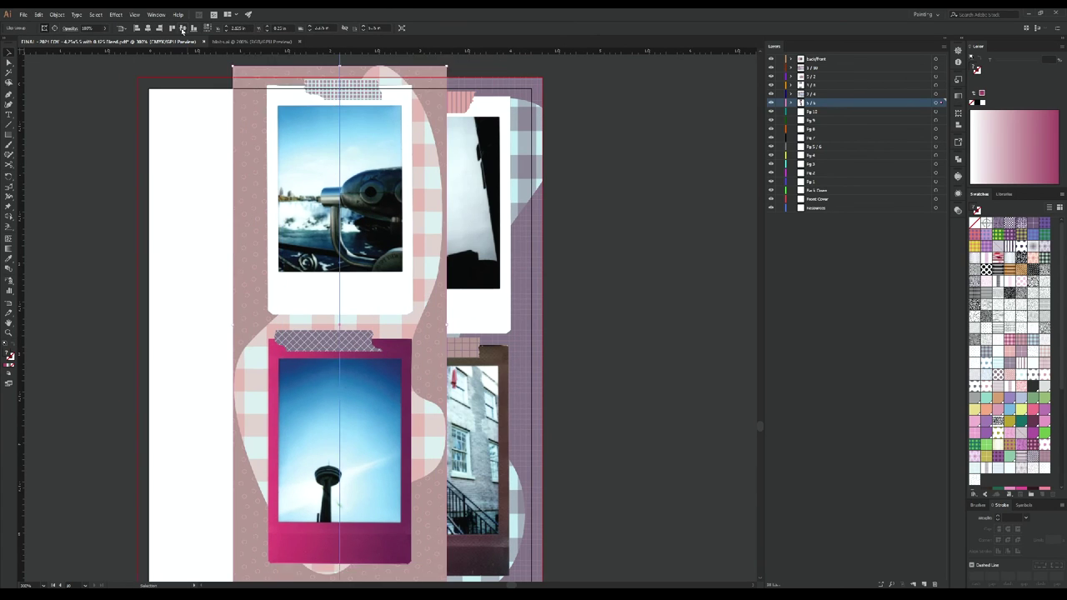
Step: Move the hotel page artboard below the polaroid spread with the Artboard tool (Shift+O)
key("shift+o")
key("ctrl+minus")
key("ctrl+minus")
key("ctrl+minus")
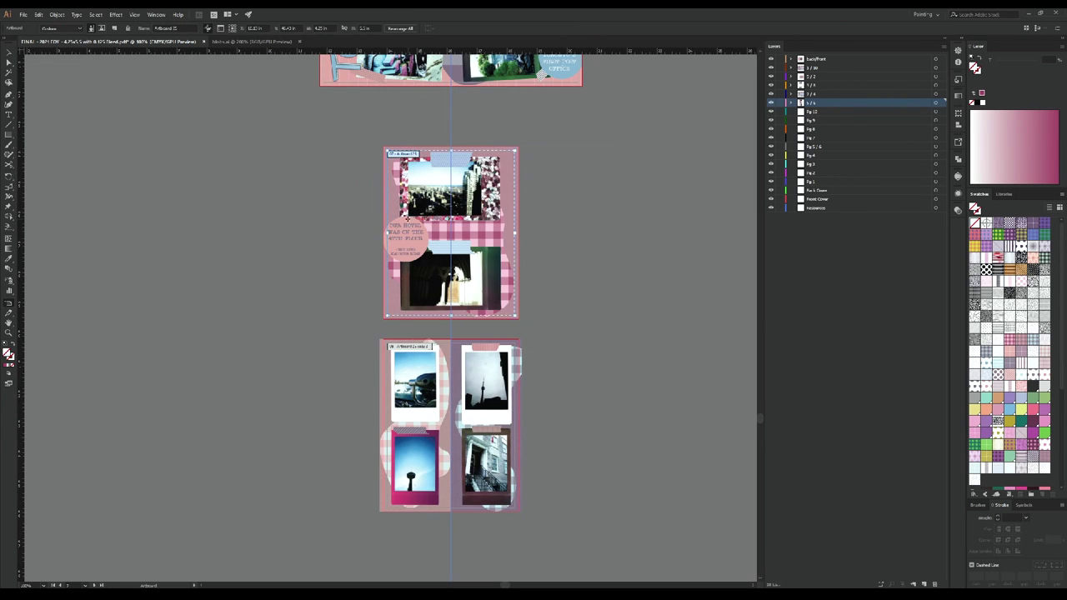
left_click_drag(492, 170, 492, 332)
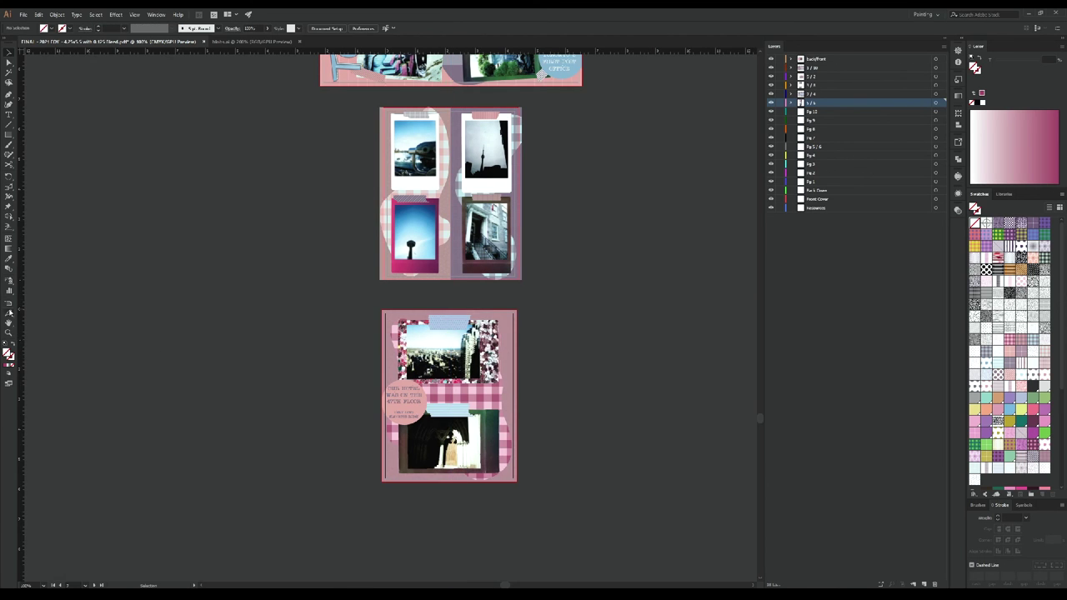
key("ctrl+minus")
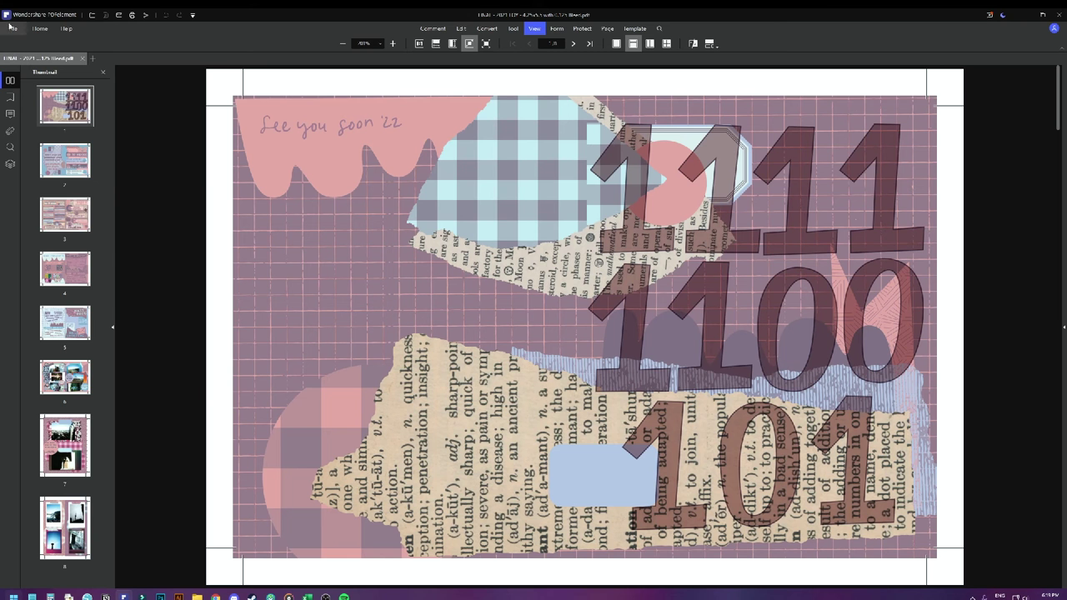
Step: Open Print, review the Canon printer properties, and set the page Subset to Odd pages only
left_click(12, 29)
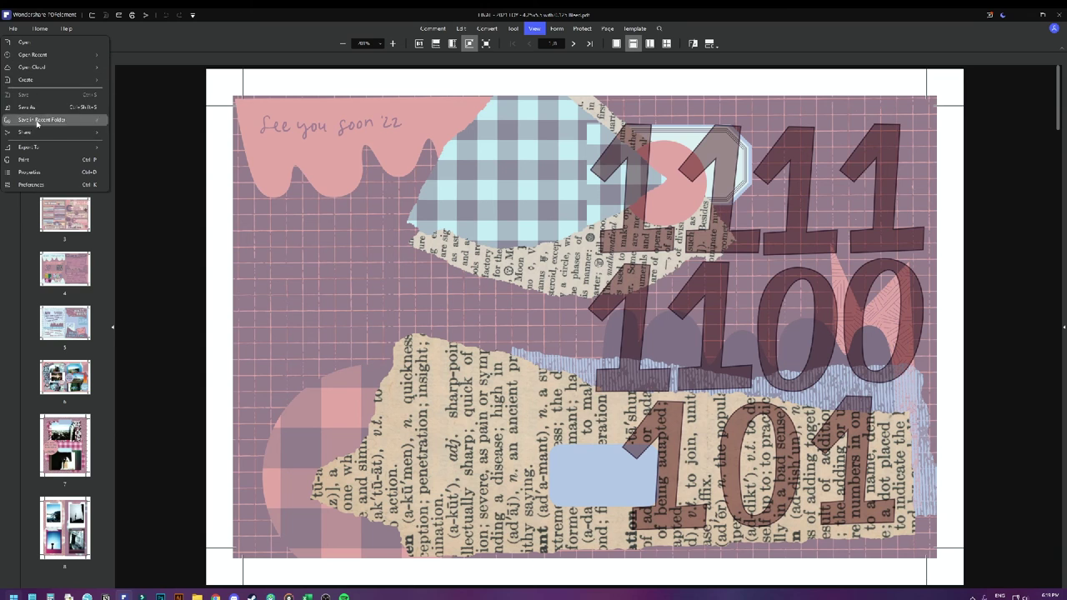
left_click(23, 159)
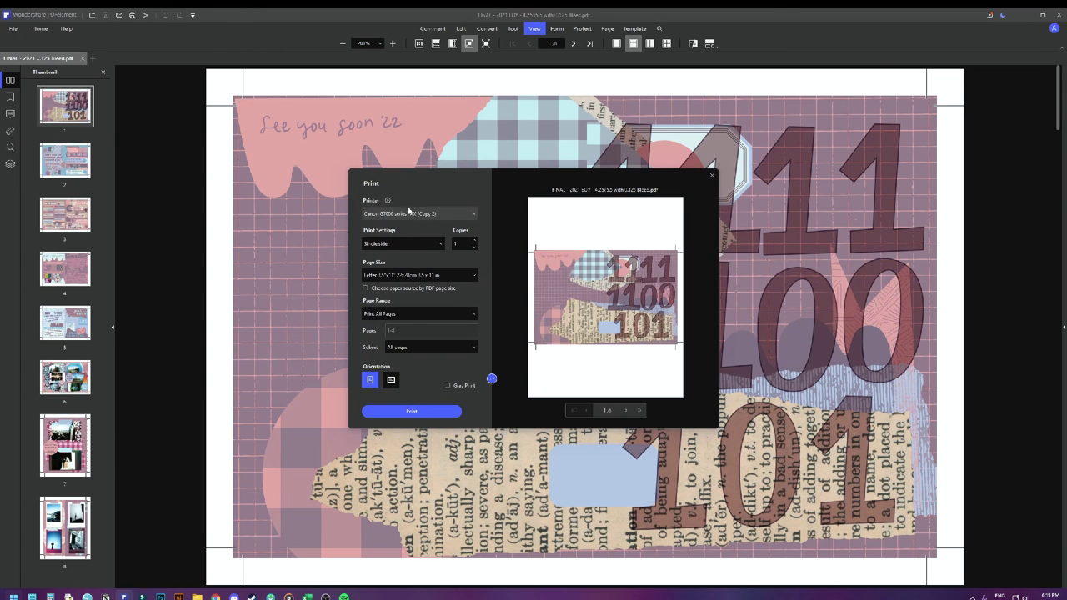
left_click(392, 207)
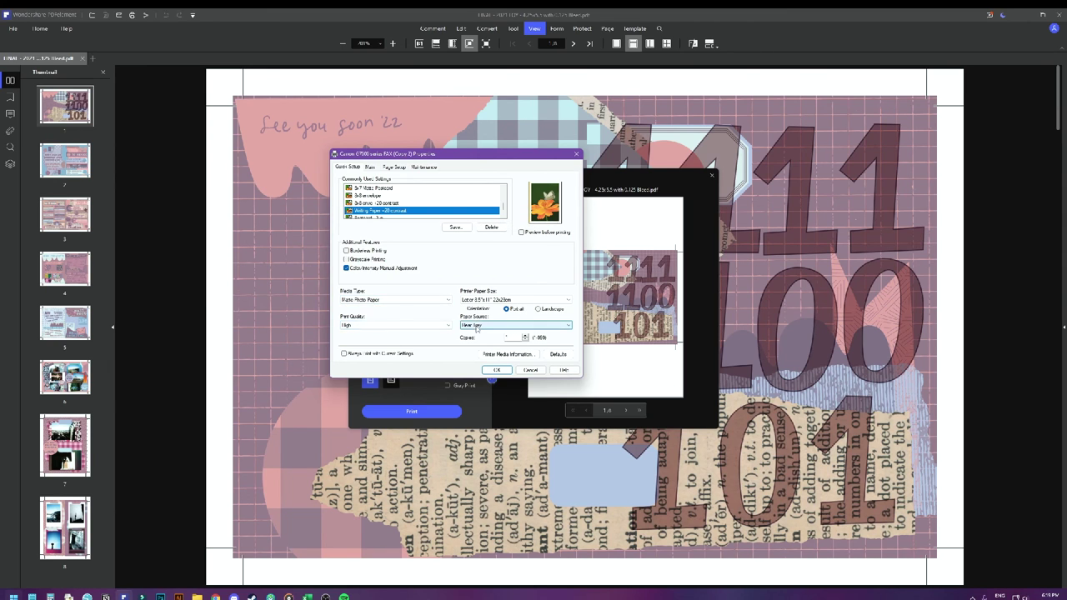
key("Return")
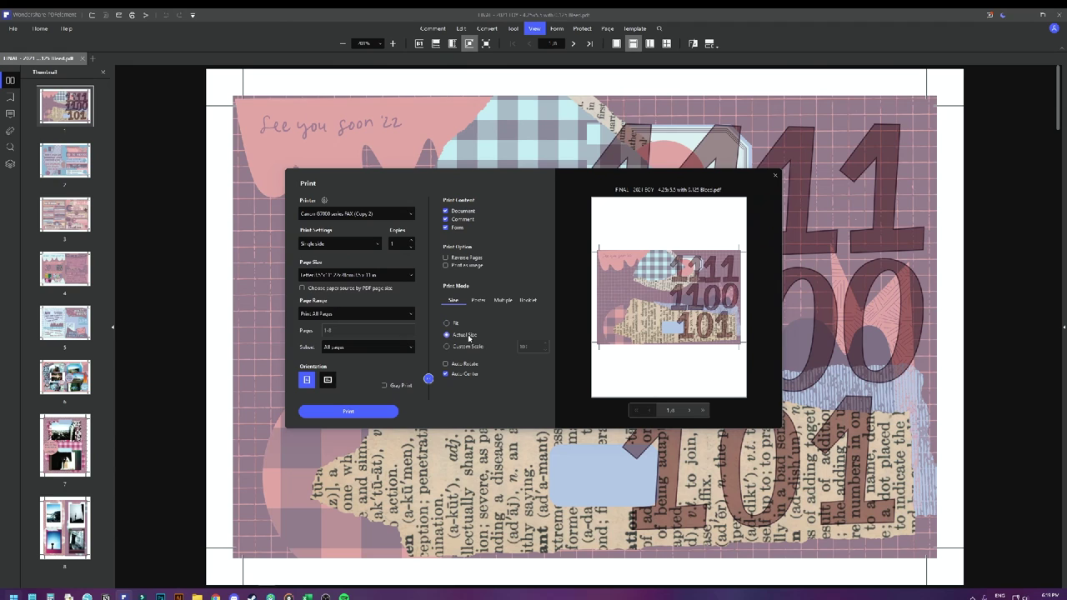
left_click(362, 312)
left_click(367, 347)
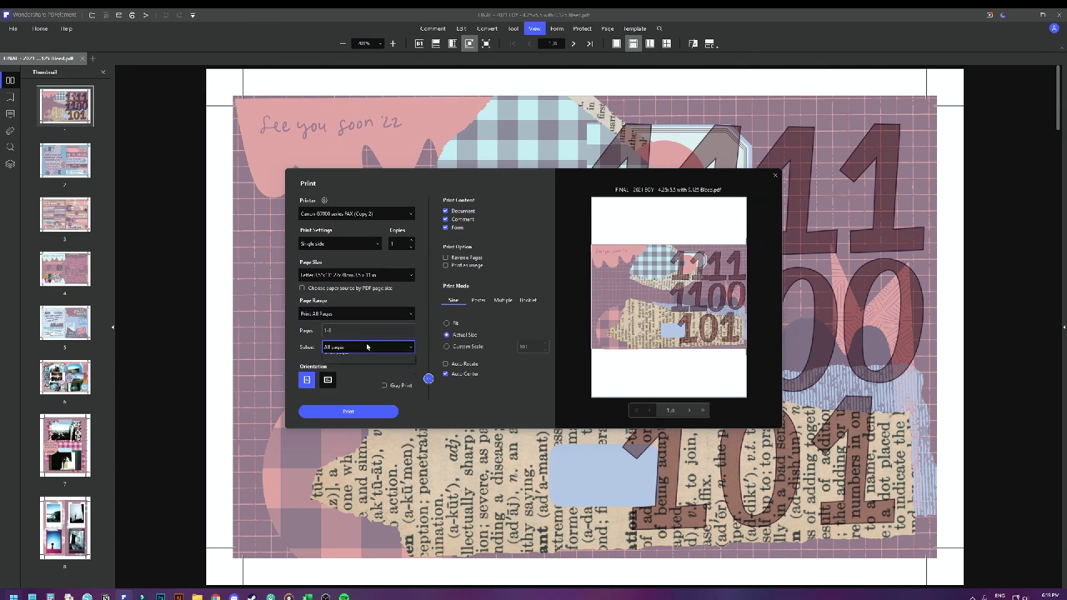
left_click(360, 358)
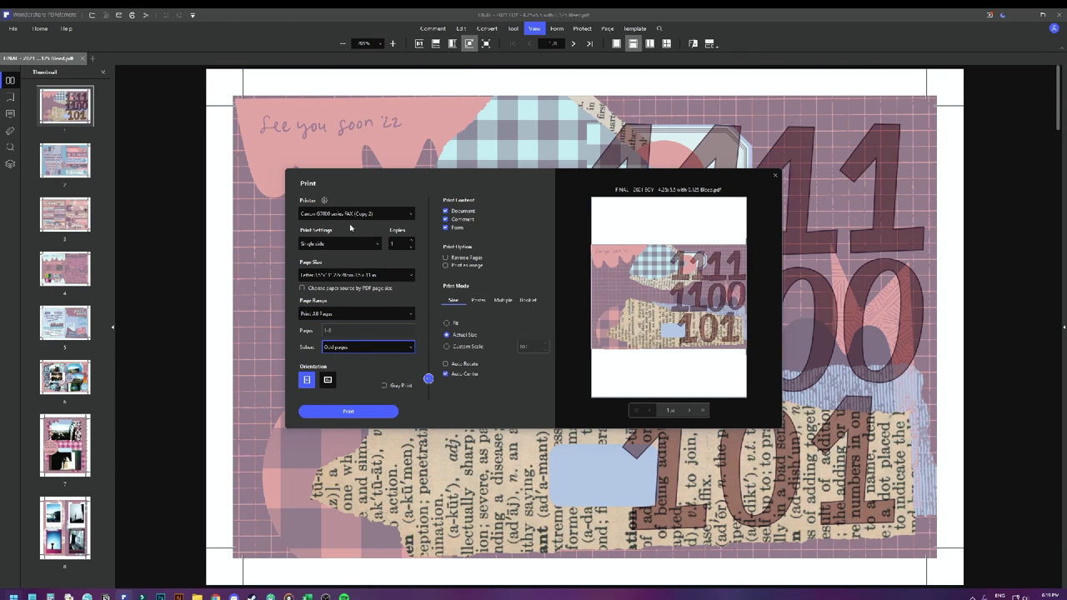